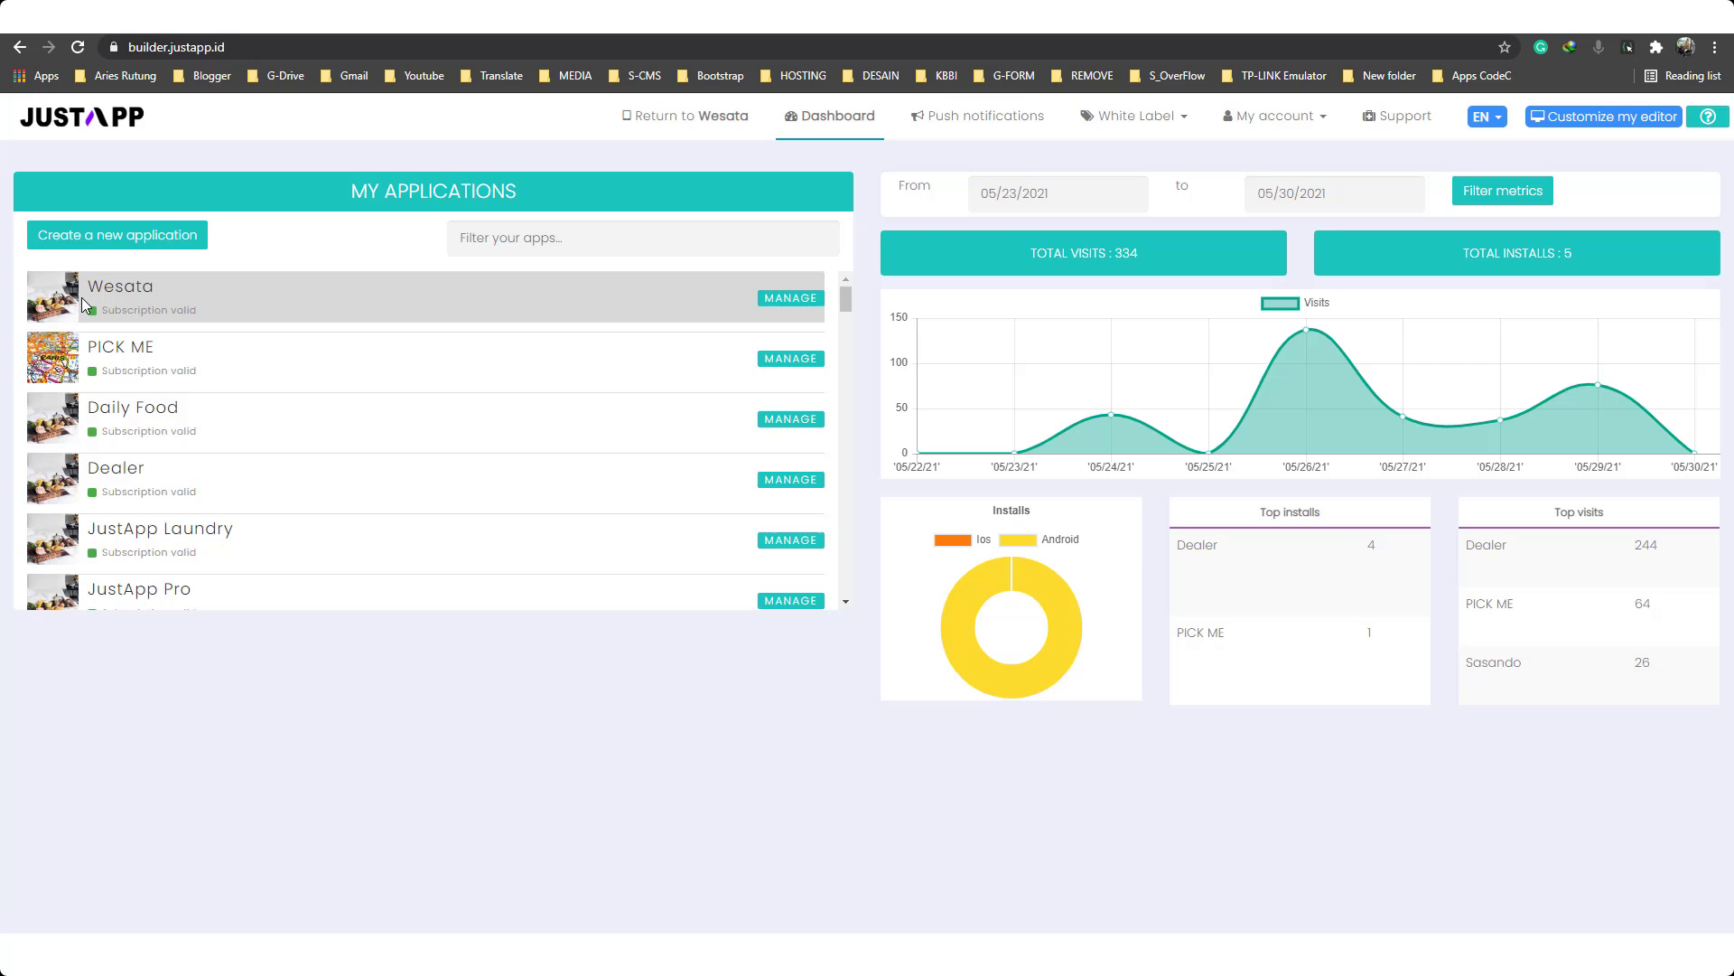
Step: Open the Wesata application for editing and look through the available design templates and layouts
click(789, 301)
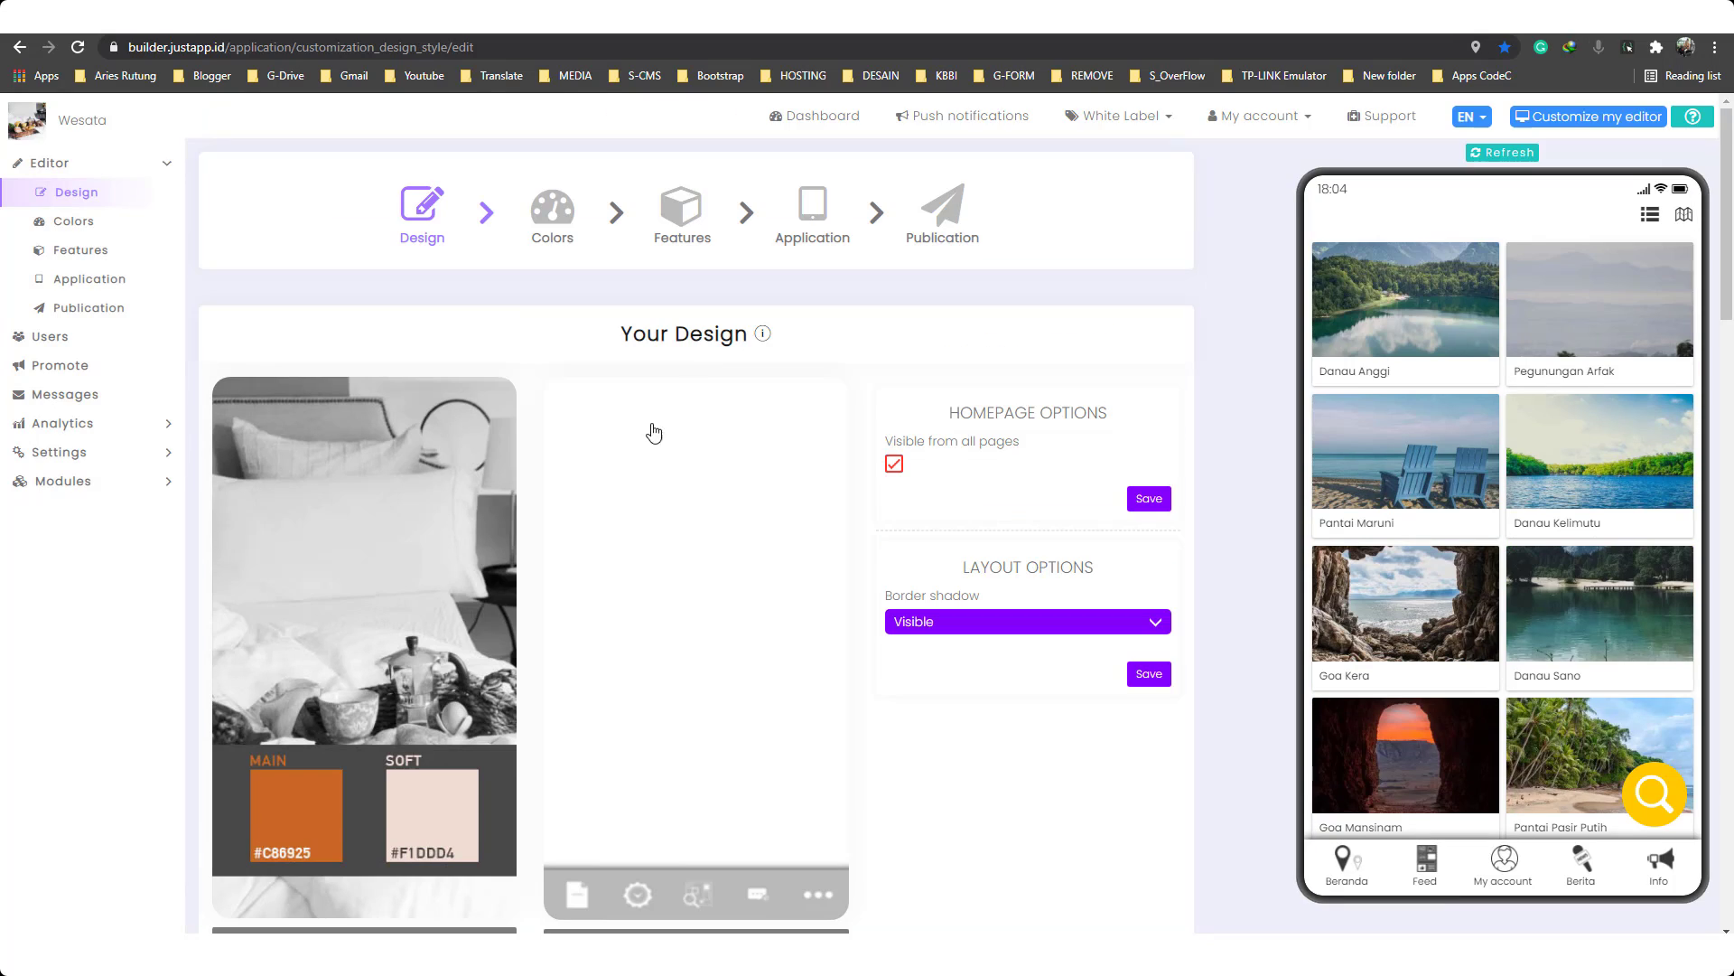
scroll(479, 759, down, 2)
click(415, 768)
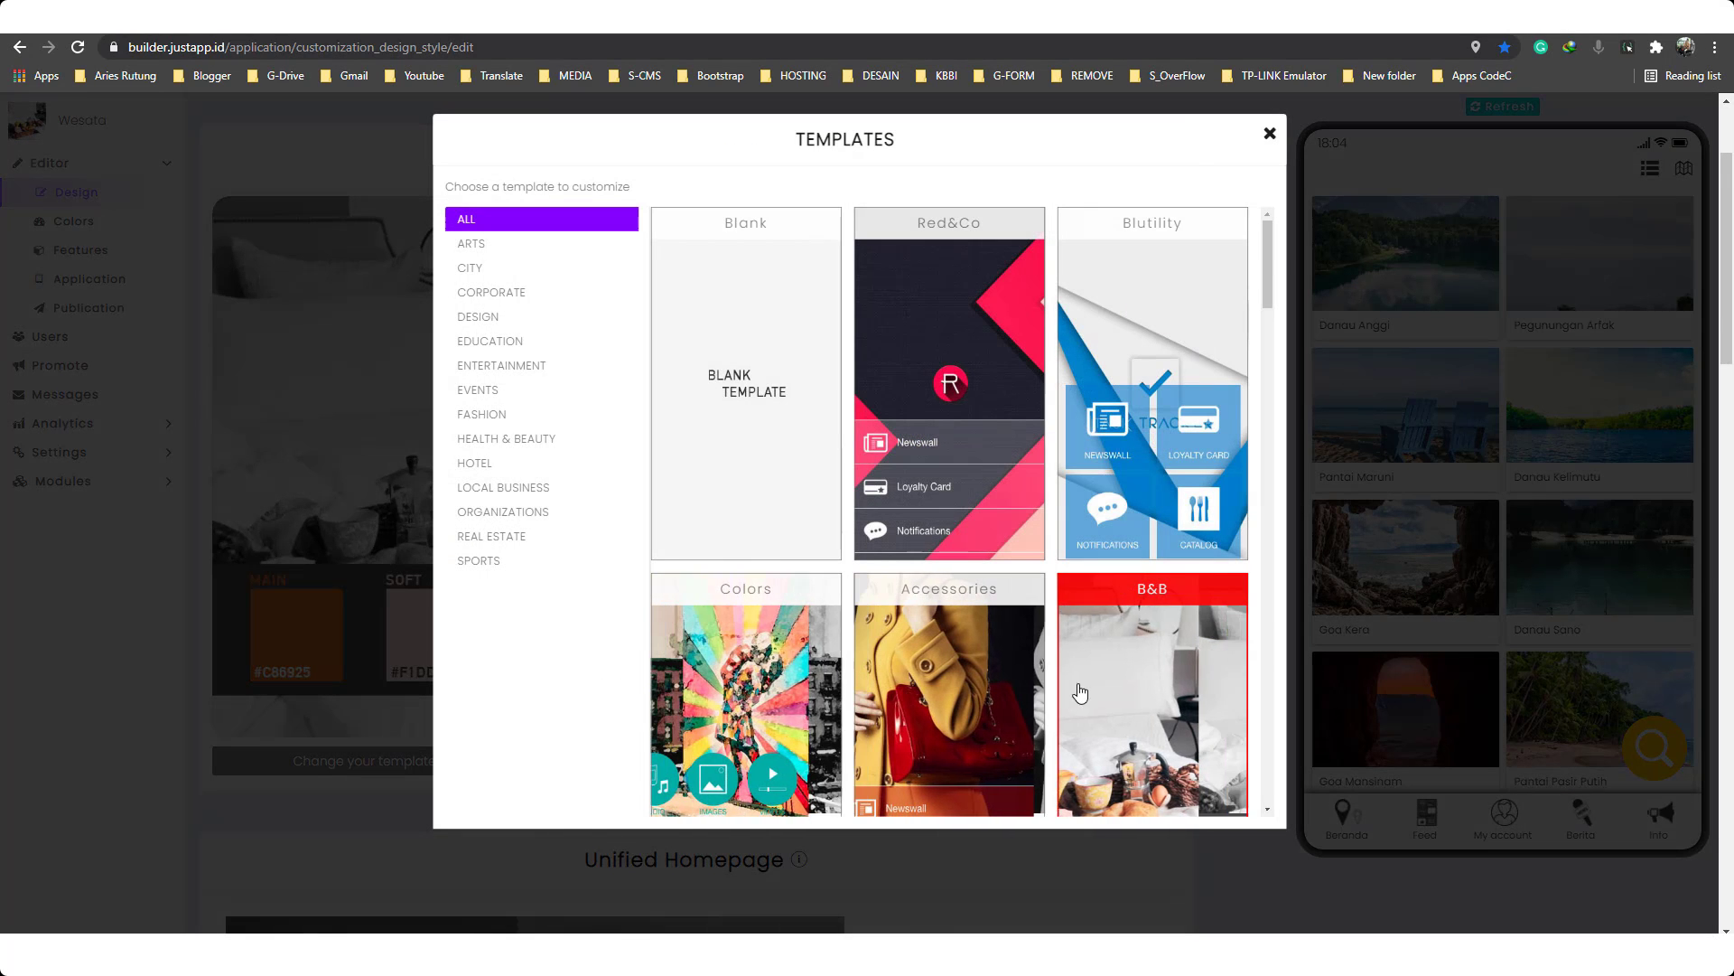
scroll(1134, 506, down, 2)
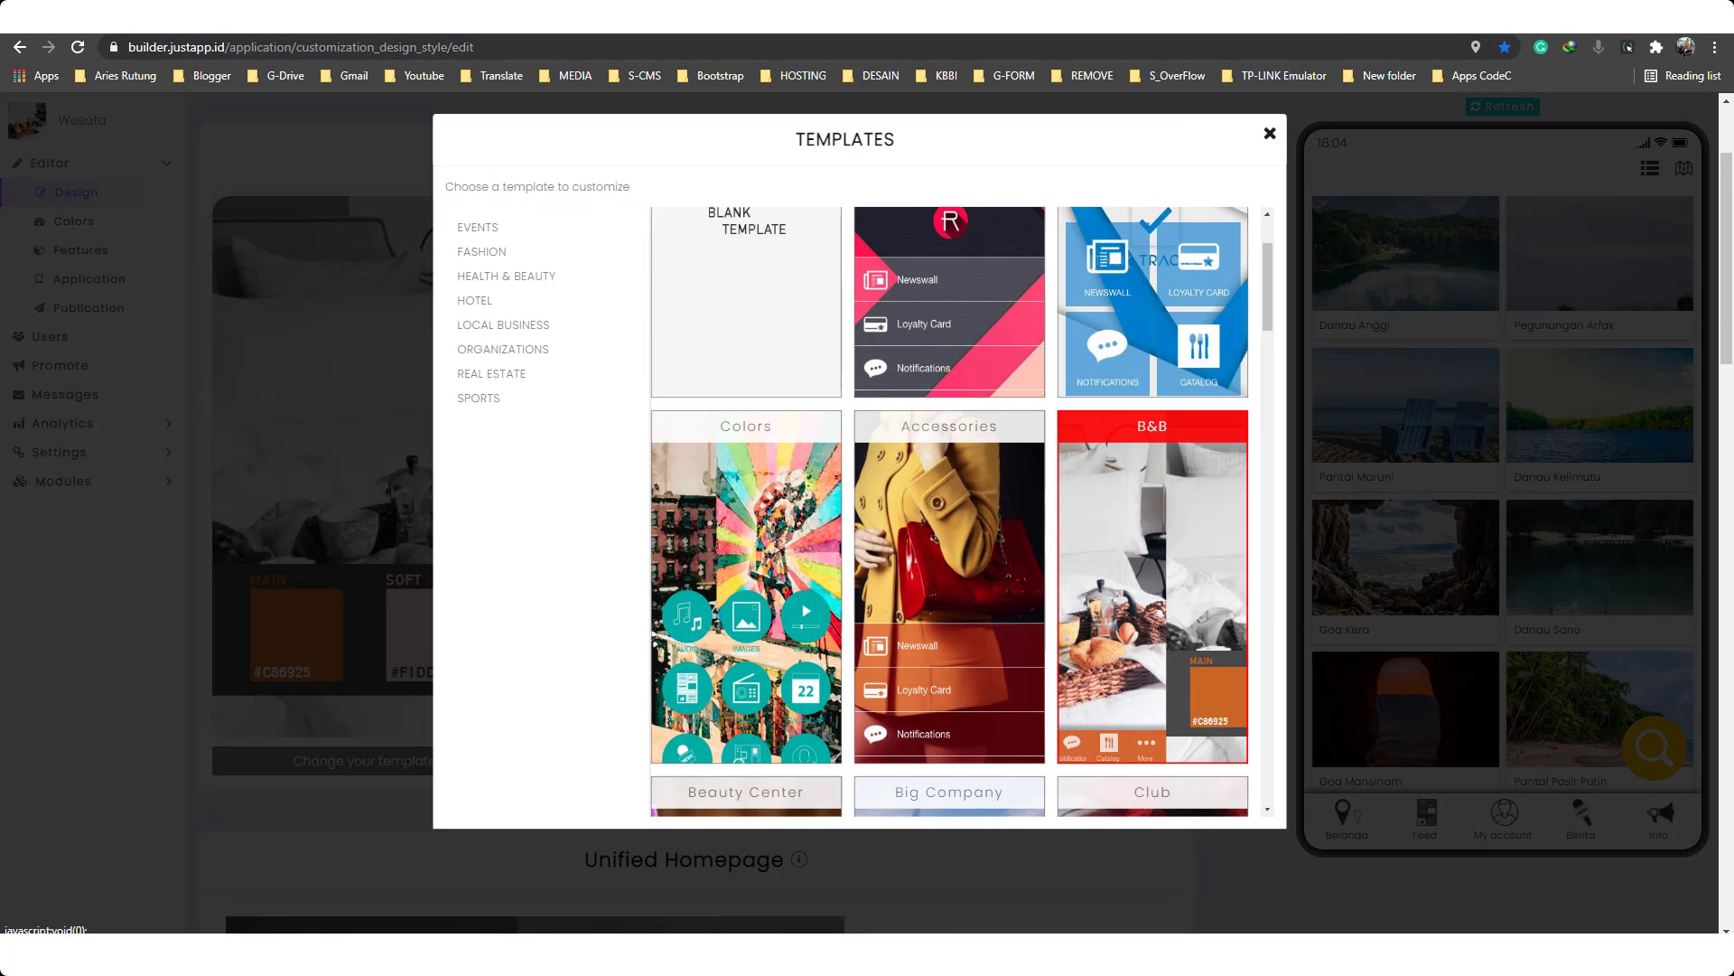
click(1269, 136)
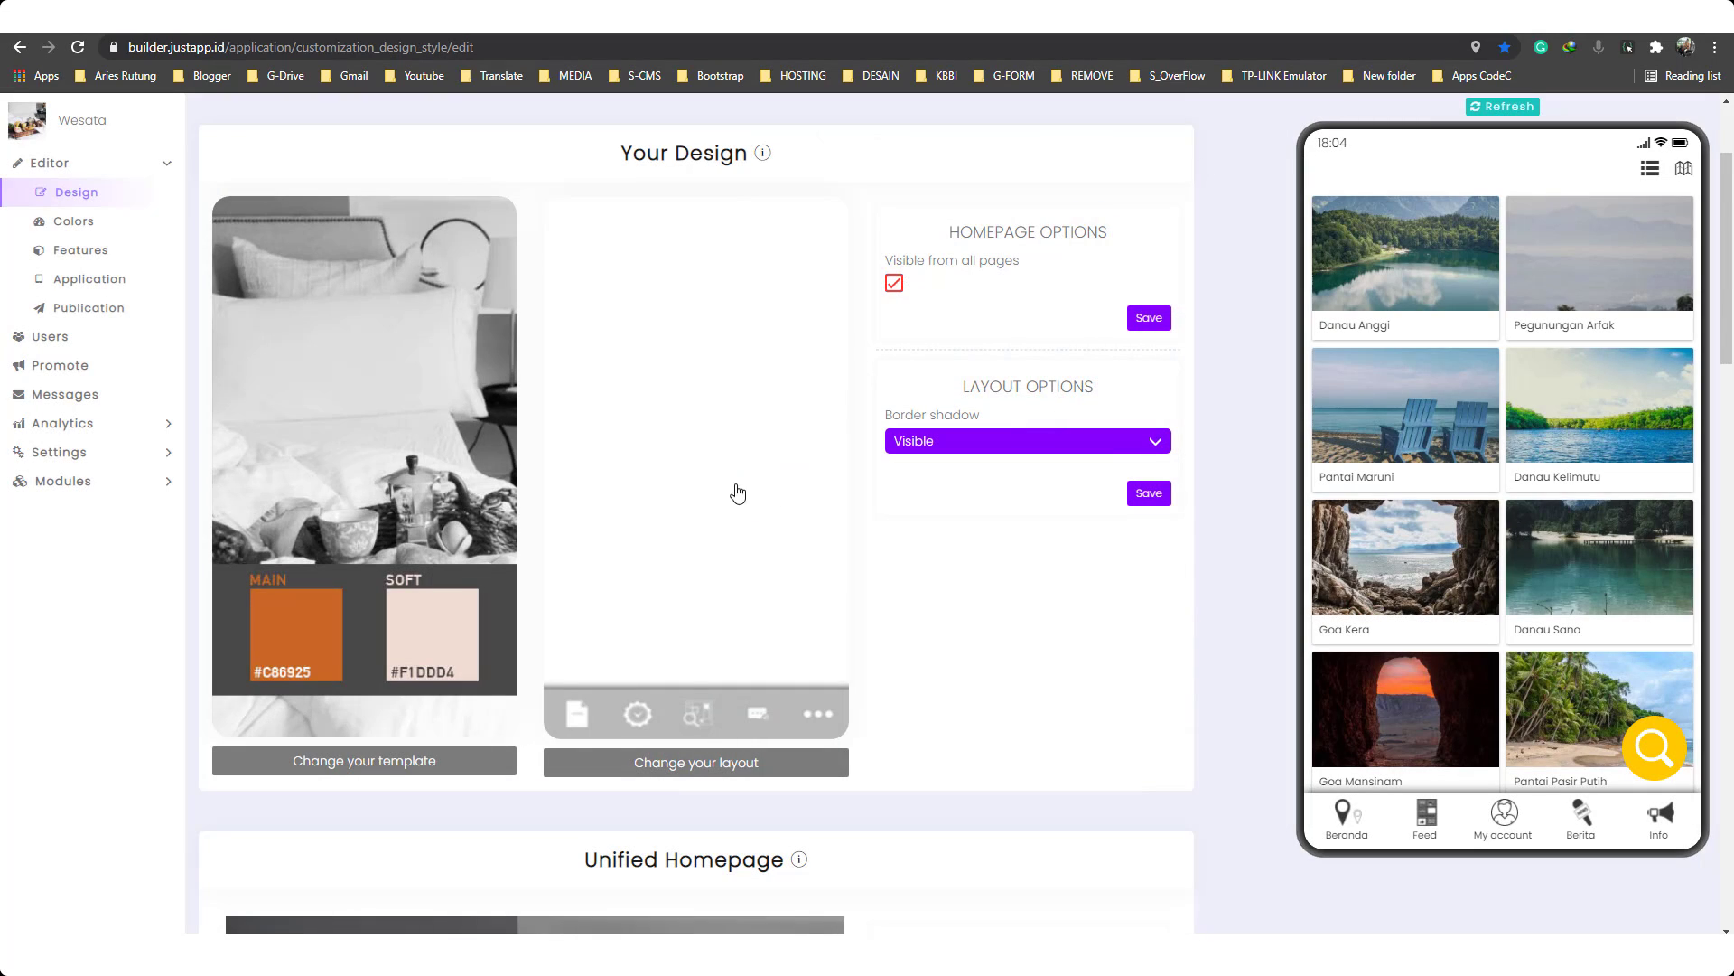
click(680, 764)
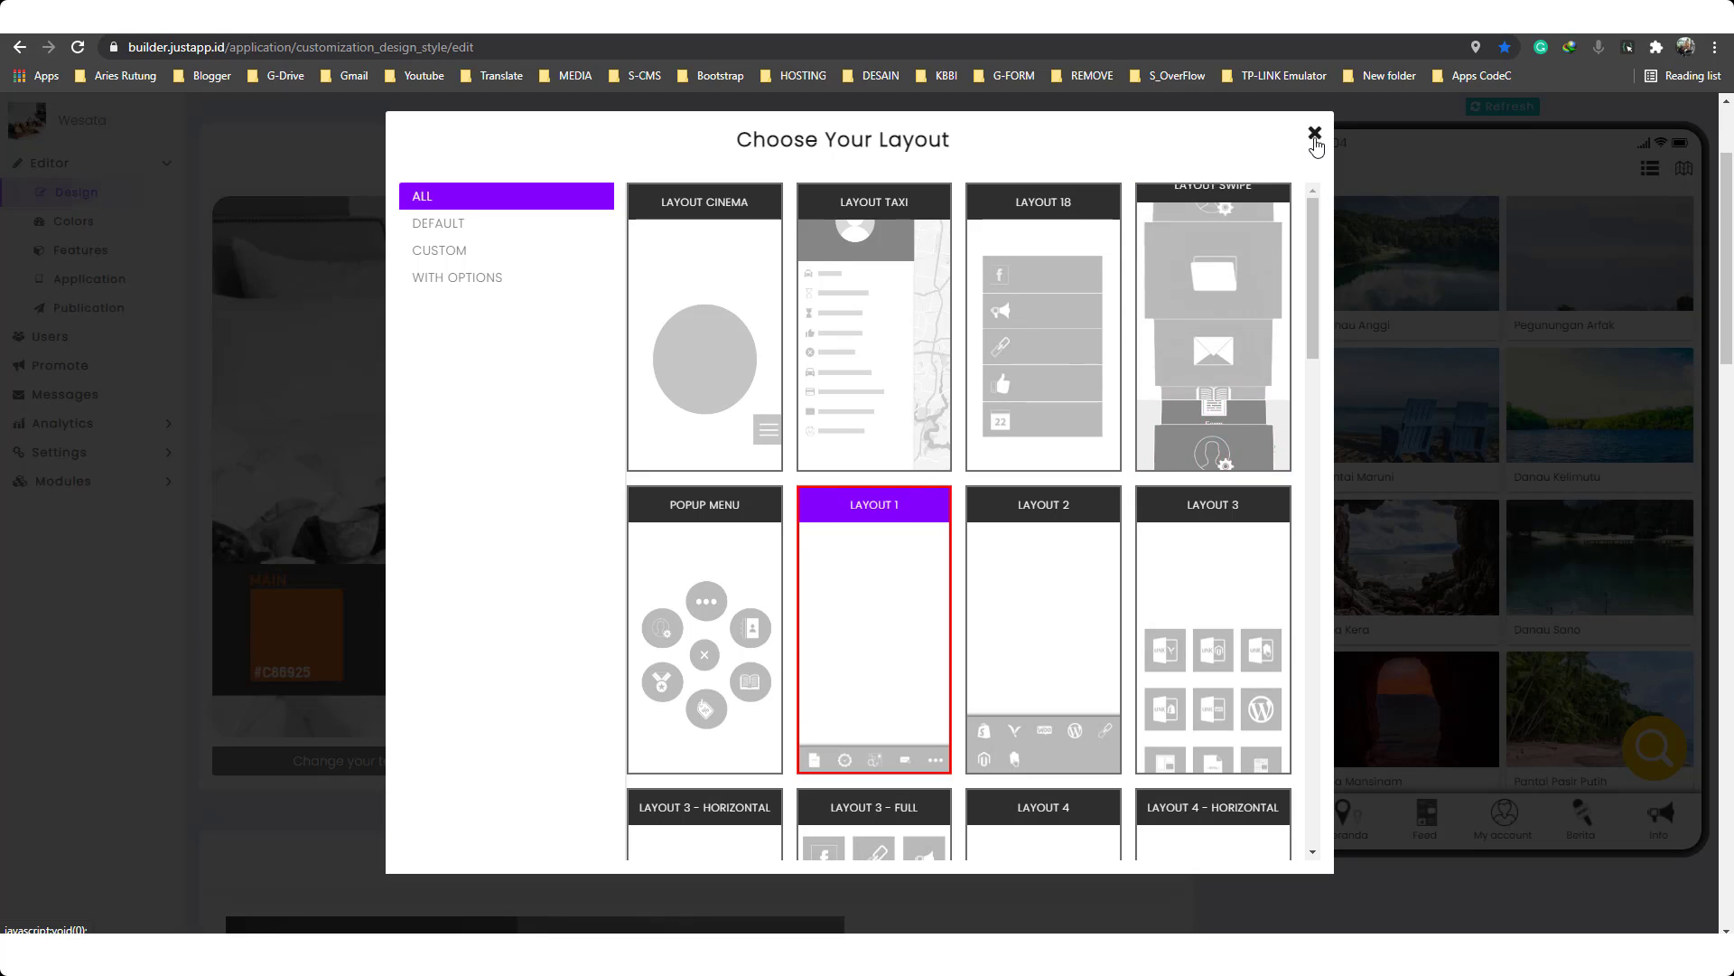
click(1314, 133)
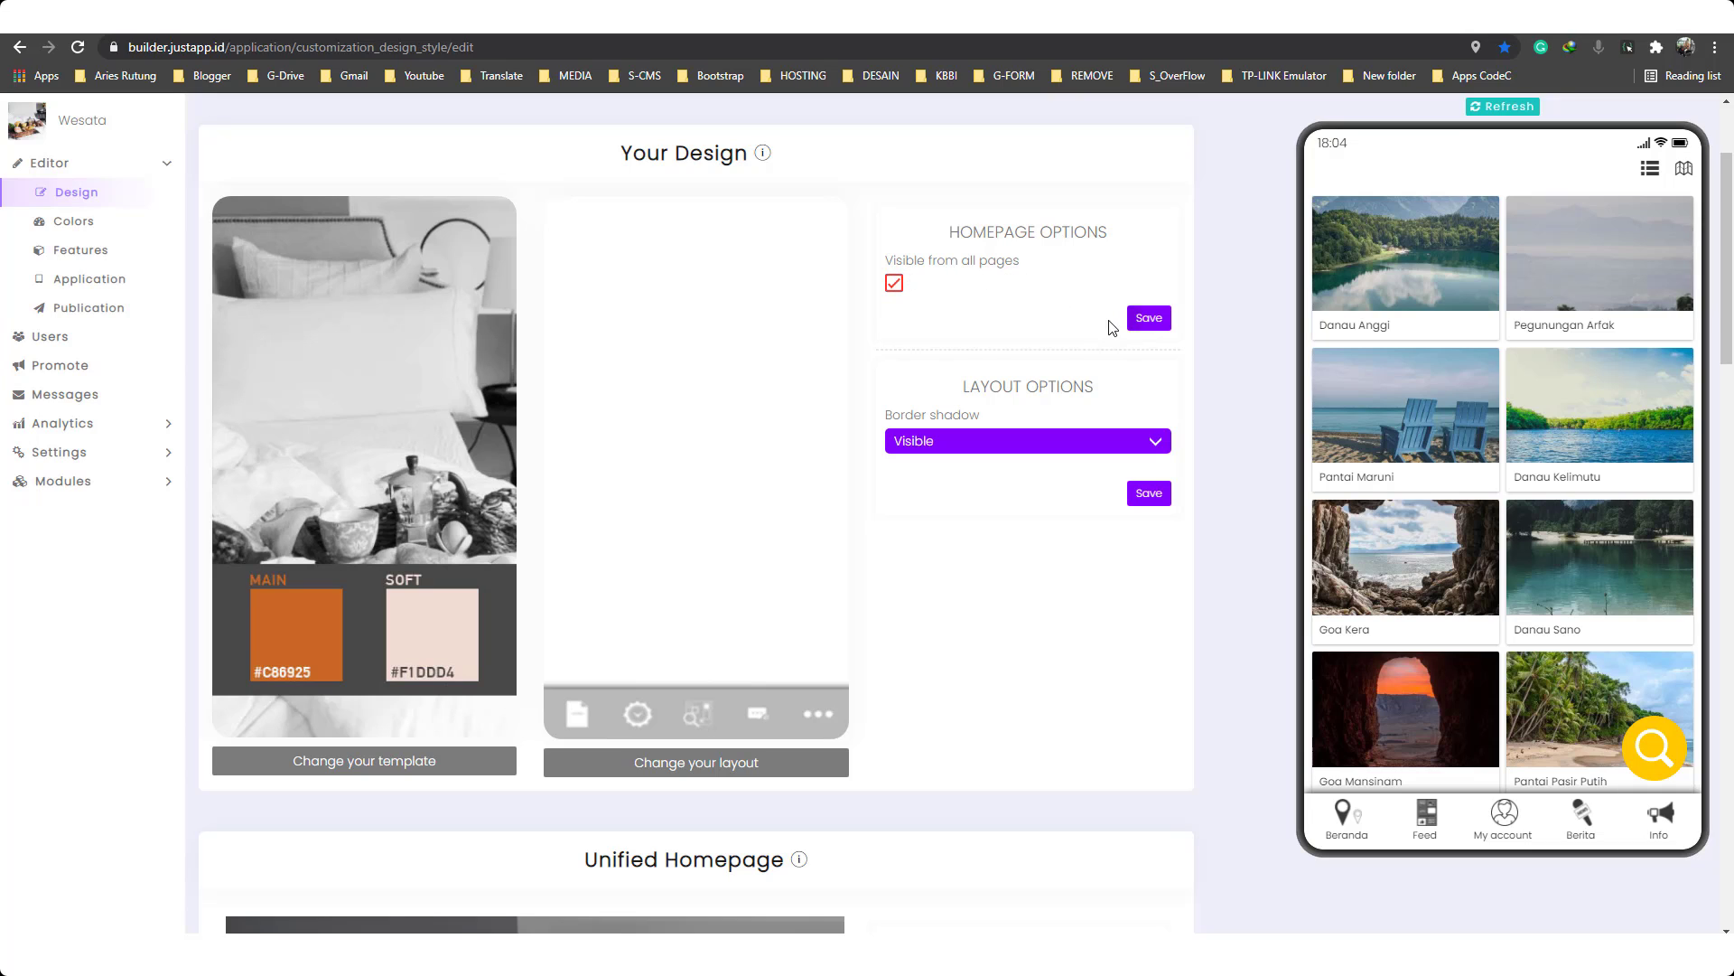
Step: Set the layout's border shadow to Hidden and save the layout options
scroll(1066, 334, down, 2)
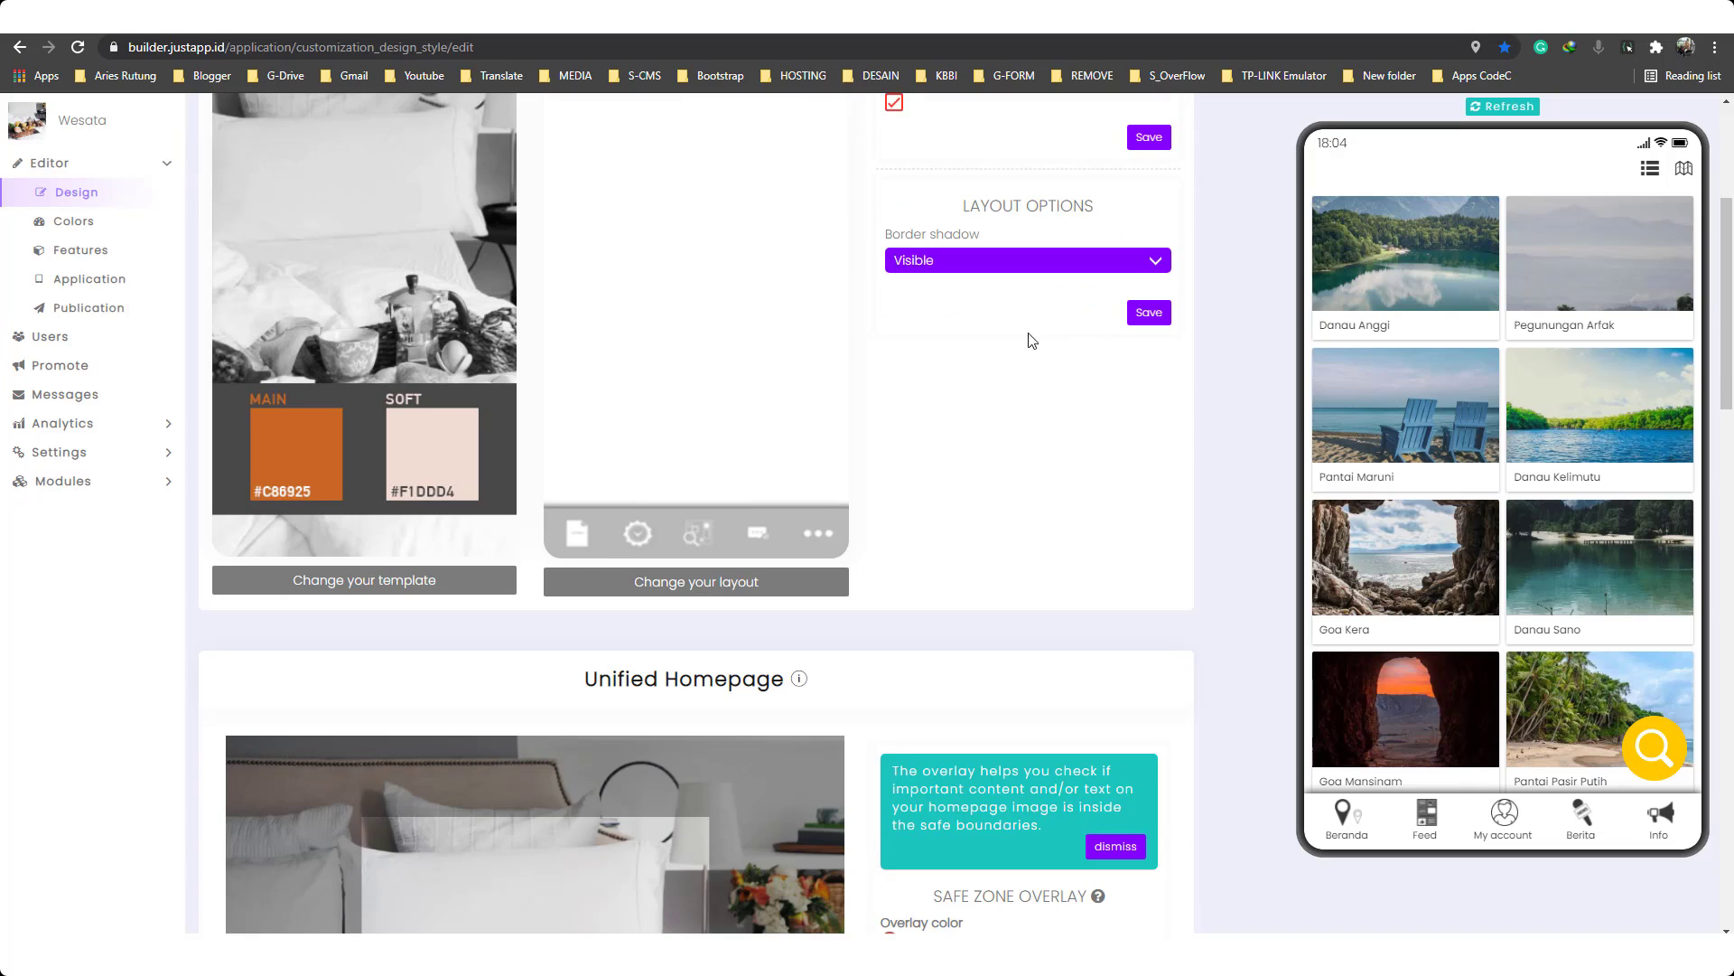
click(972, 264)
click(933, 304)
click(1148, 312)
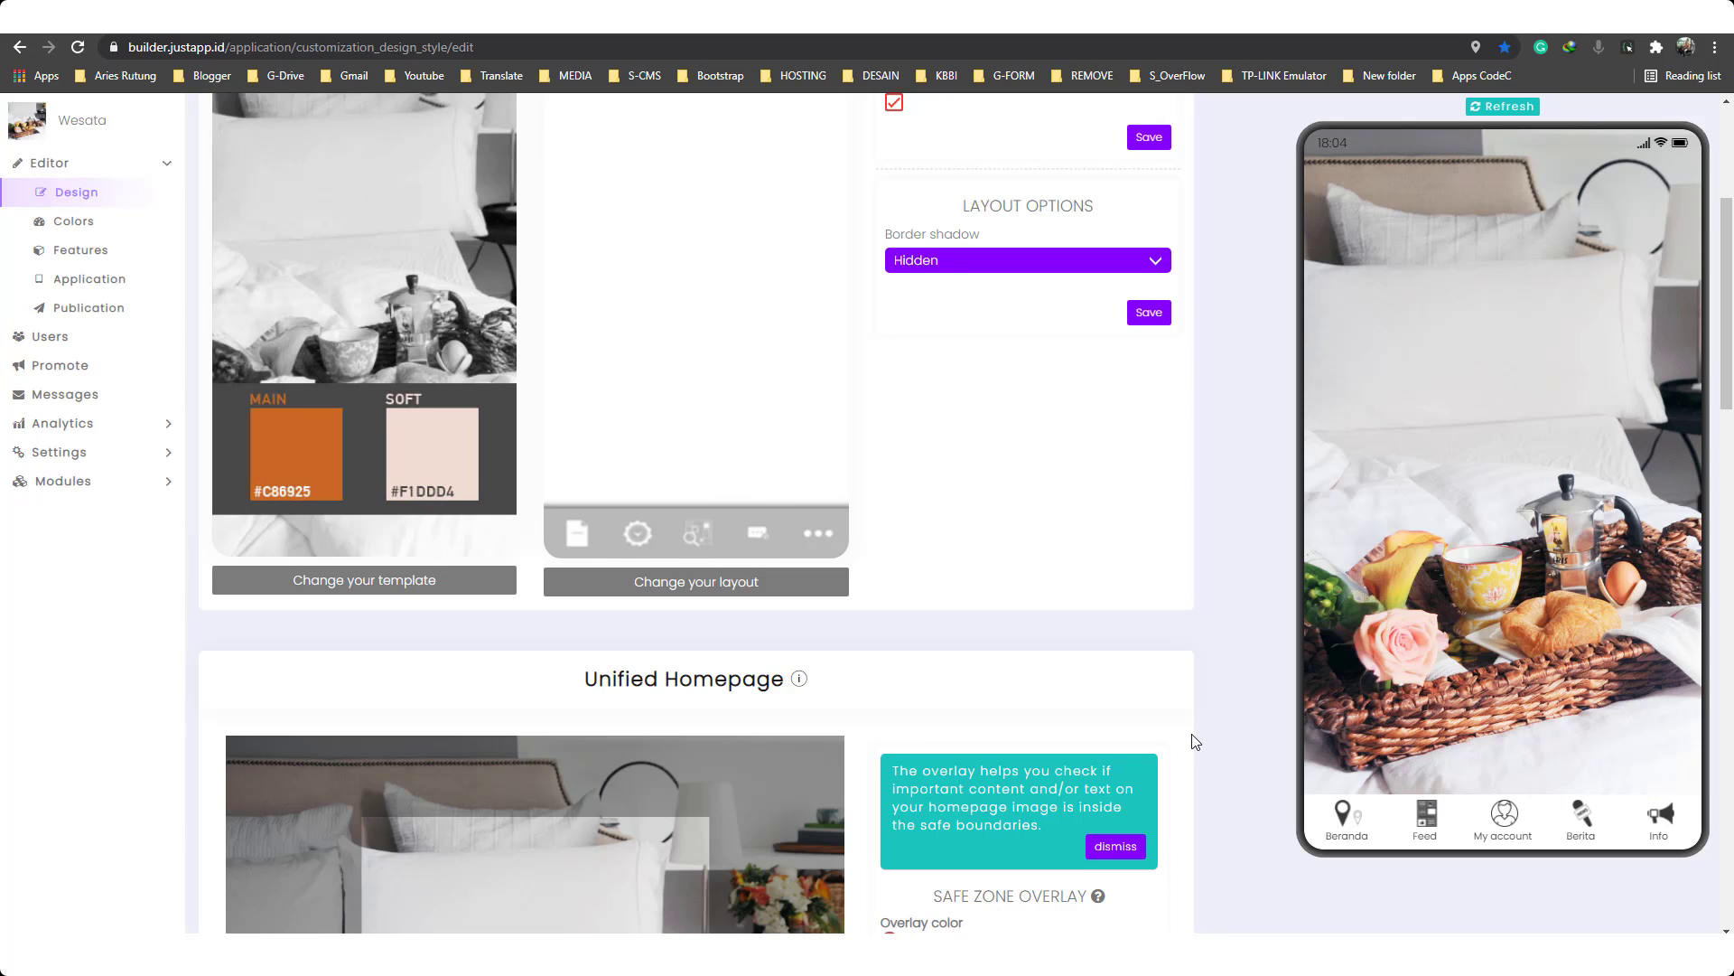
Step: Examine the Unified Homepage, Localization Settings and font family options of the app design
scroll(1118, 728, down, 4)
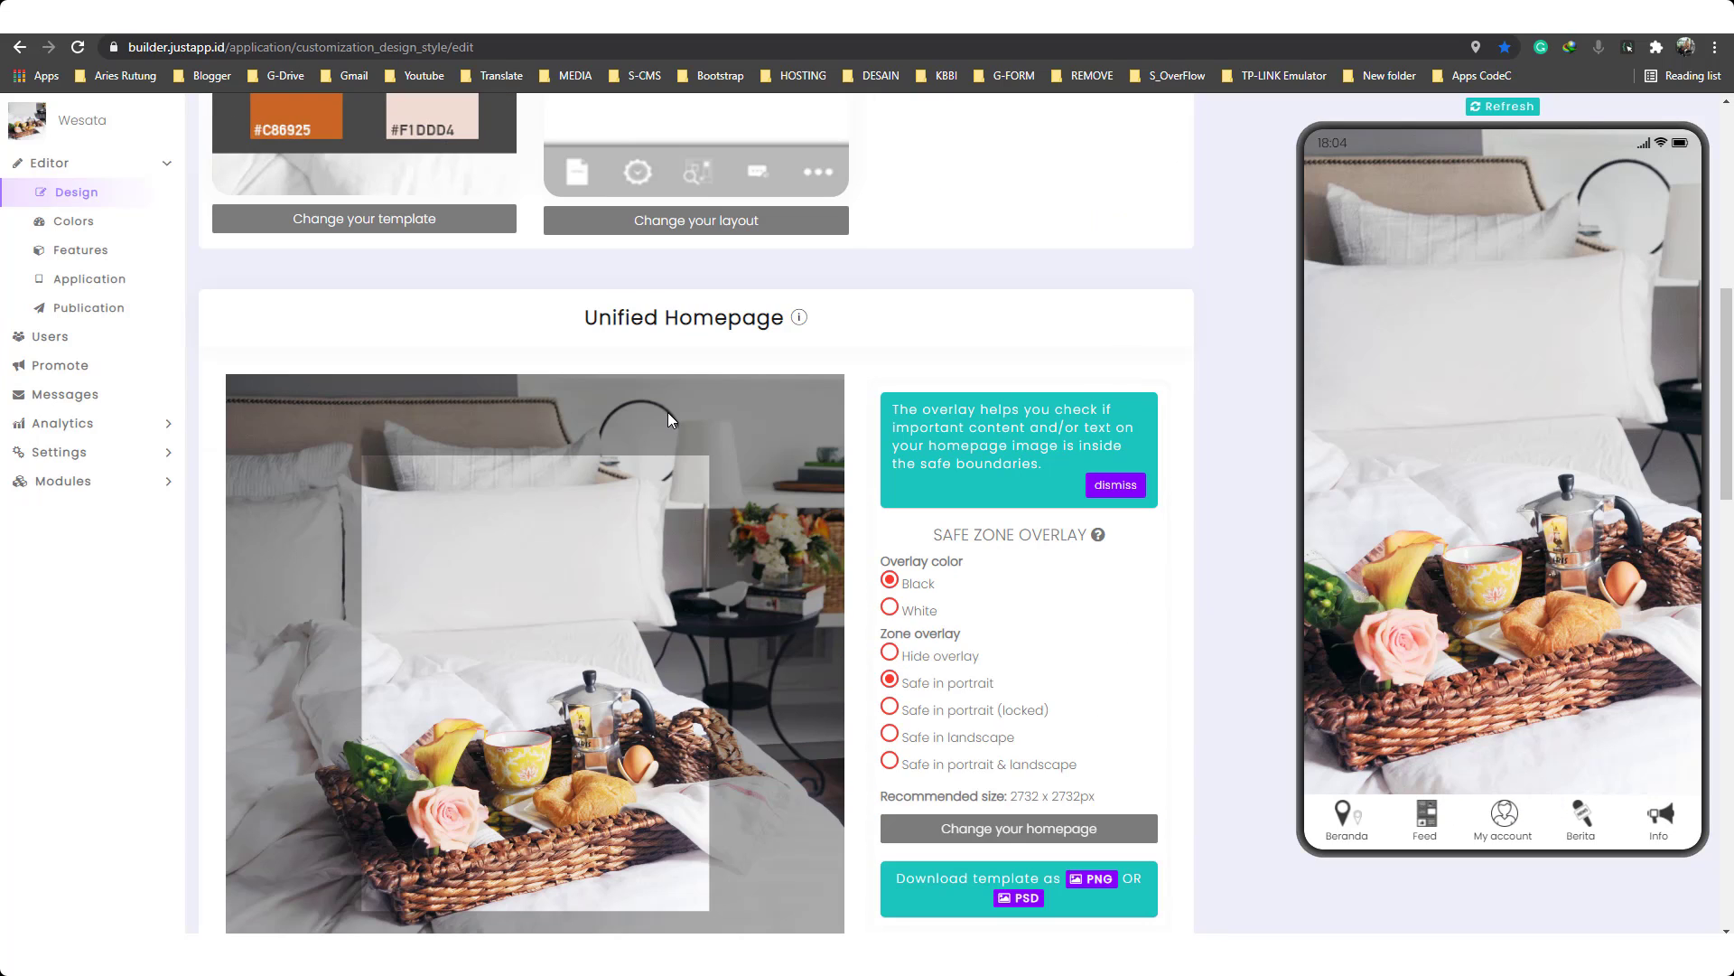
scroll(668, 412, down, 2)
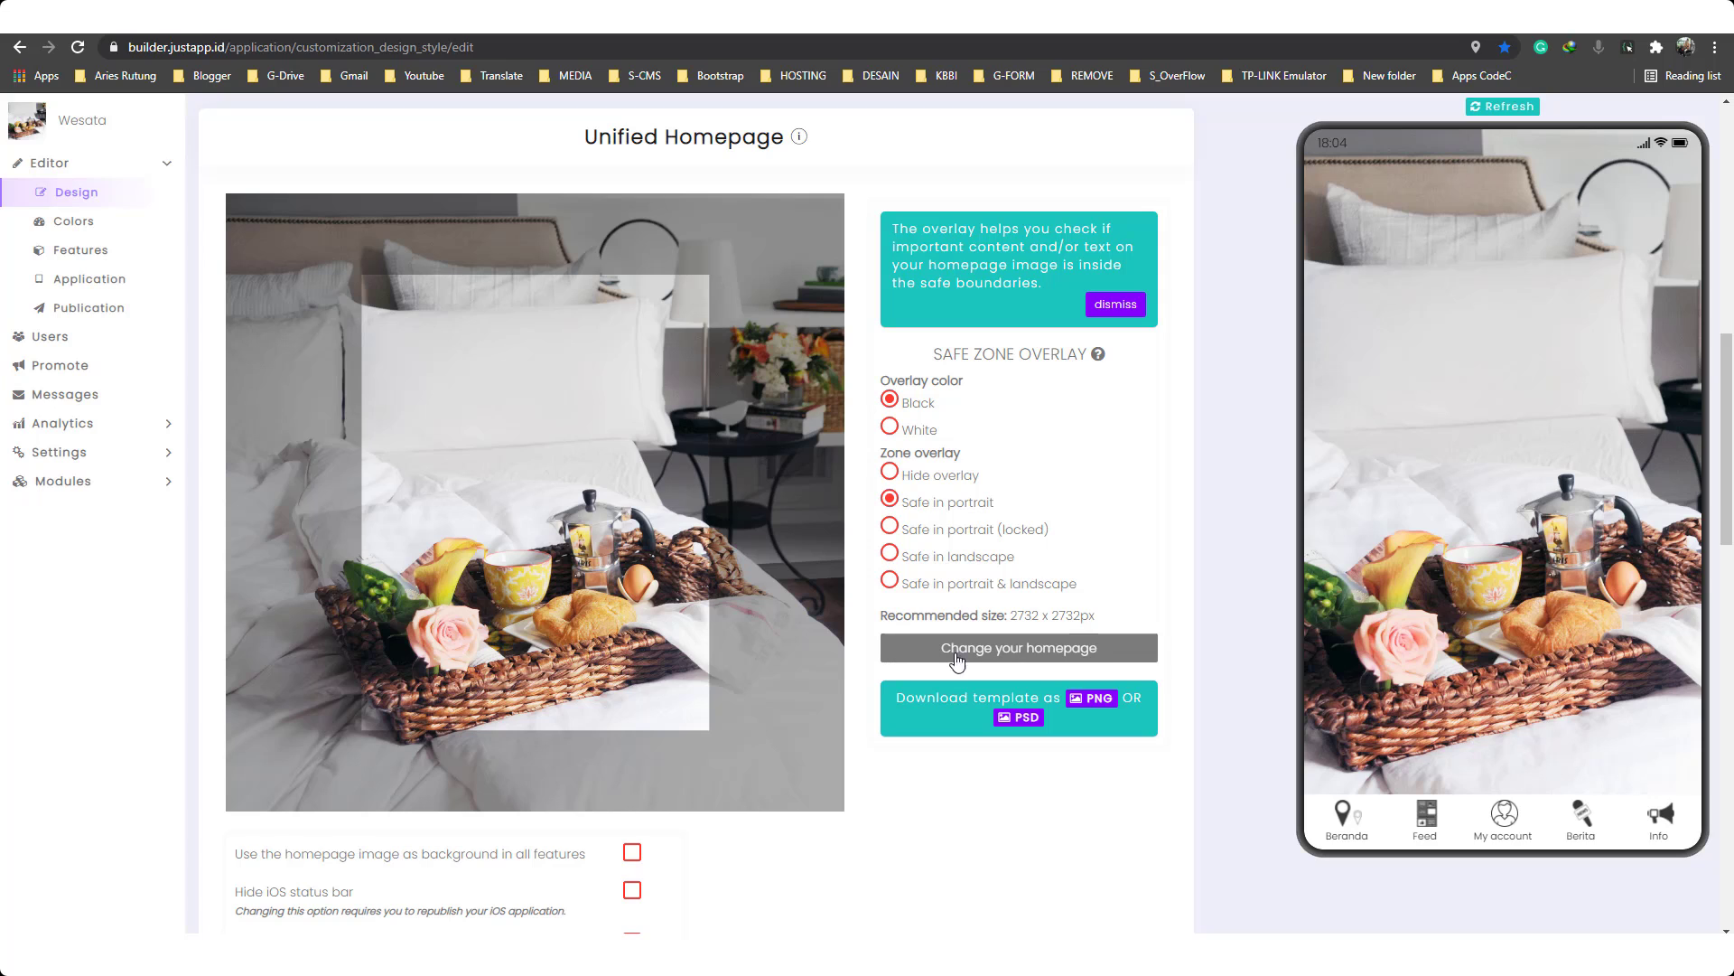
scroll(822, 556, down, 4)
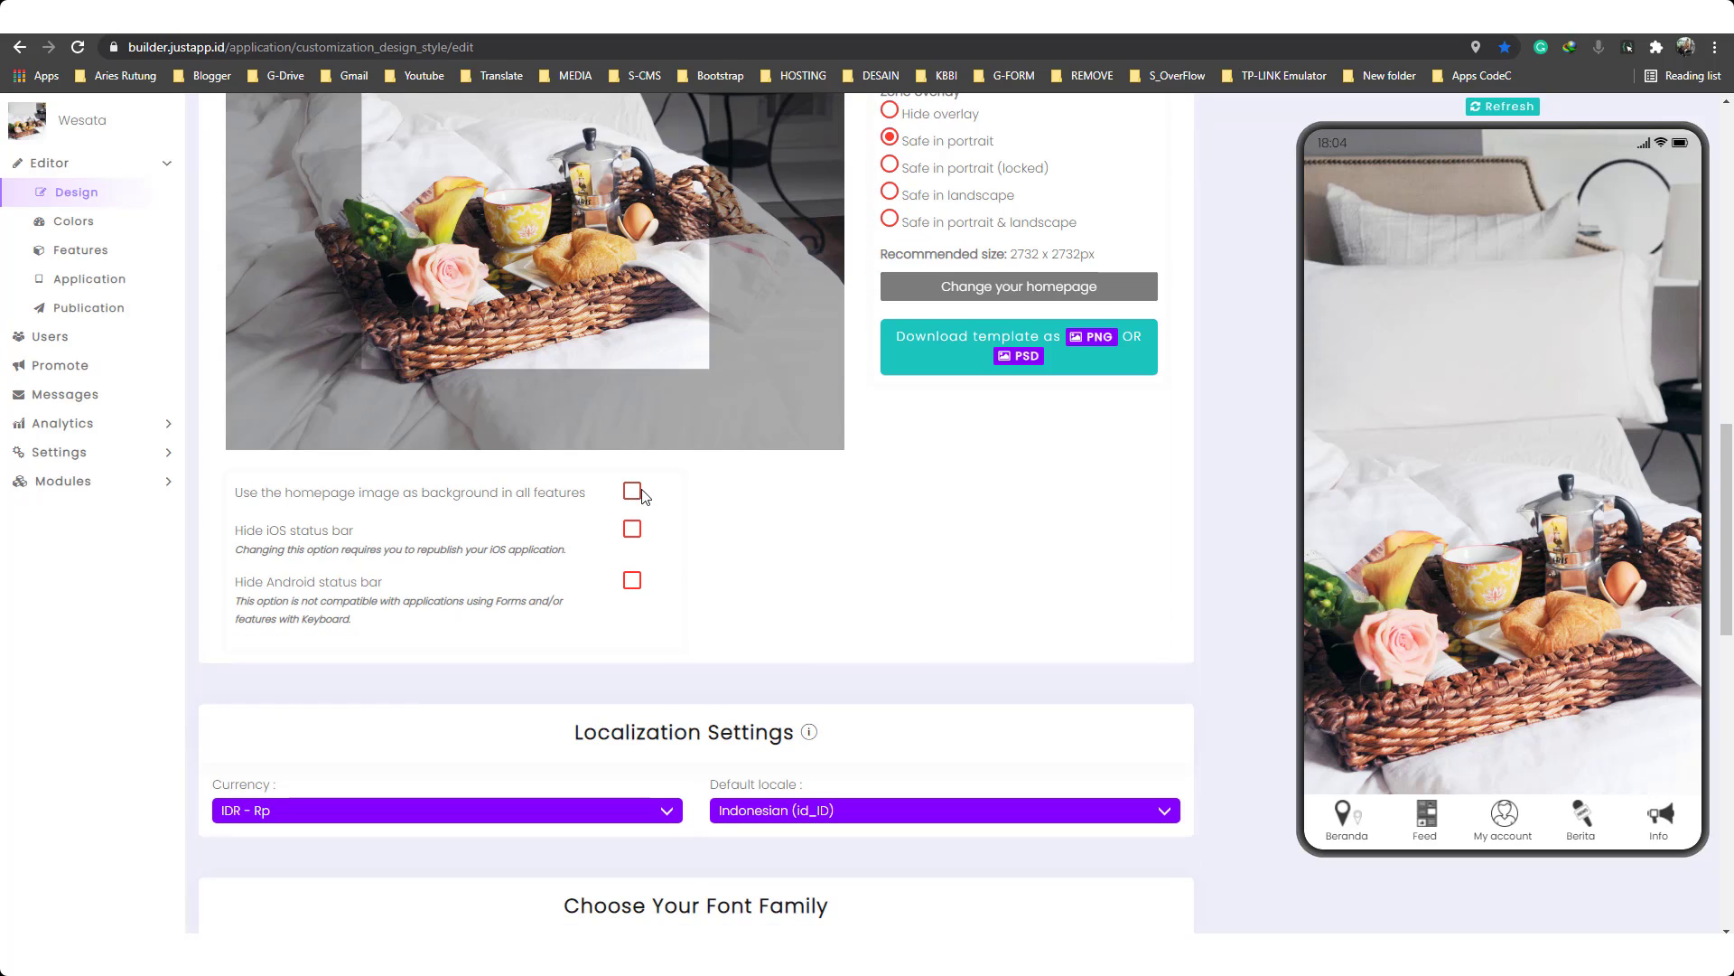
scroll(642, 495, down, 2)
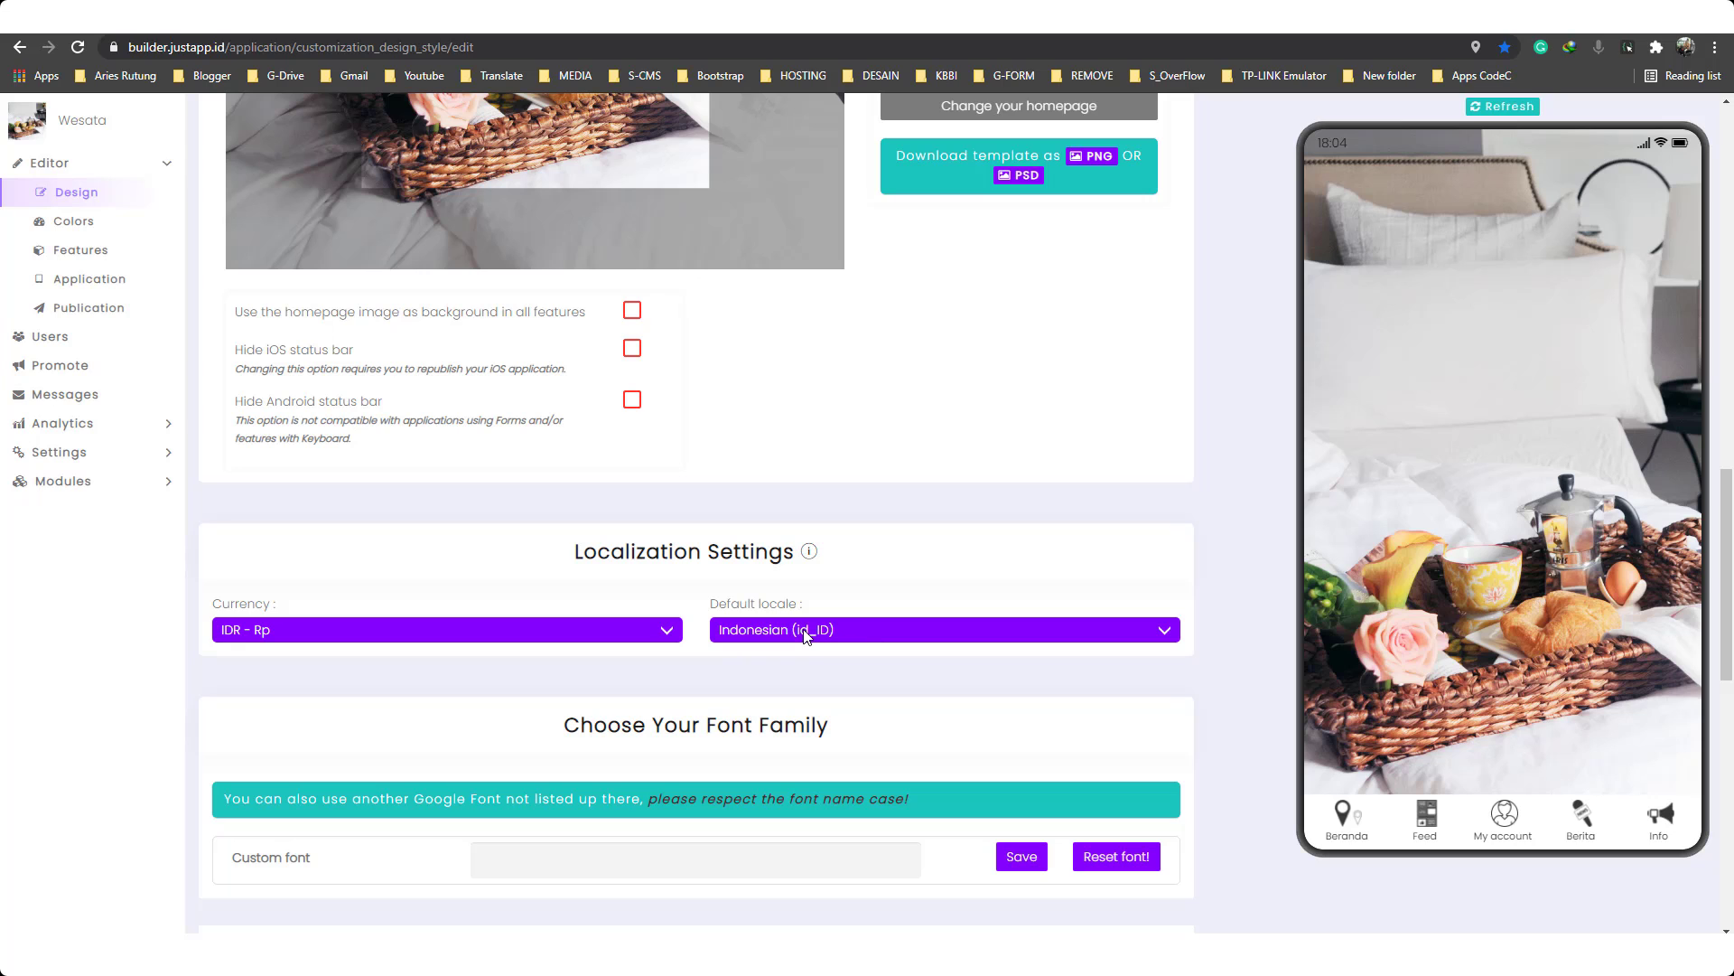
scroll(493, 643, down, 4)
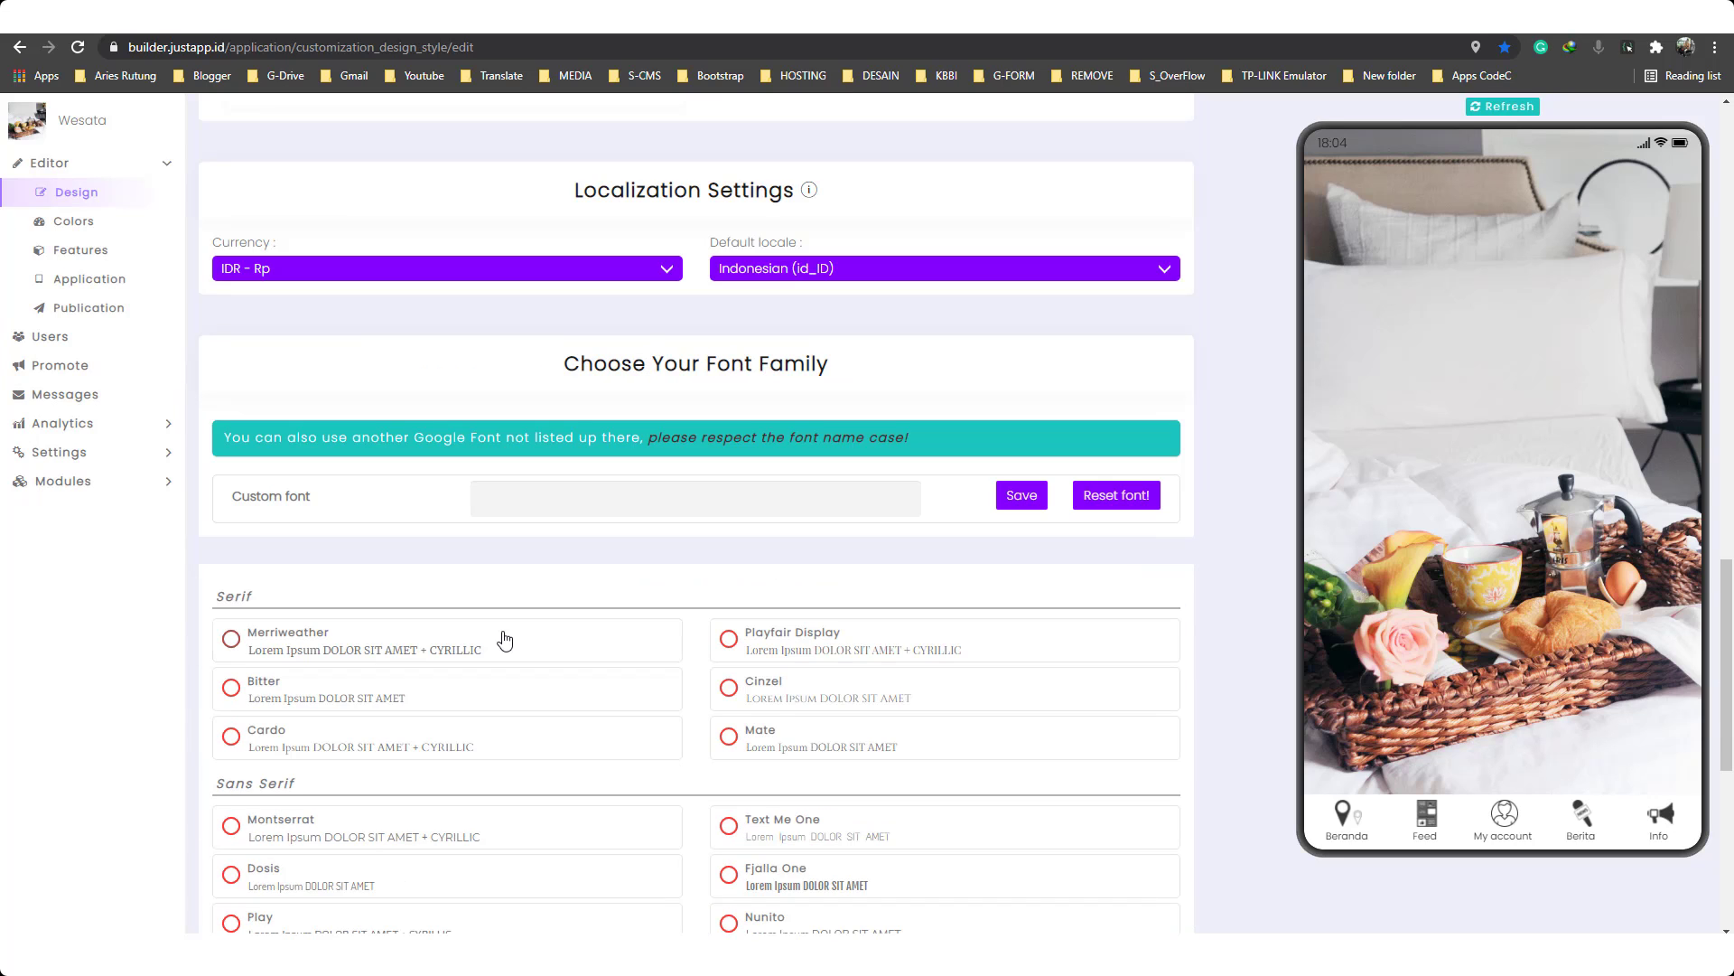
scroll(686, 470, down, 2)
scroll(743, 650, up, 4)
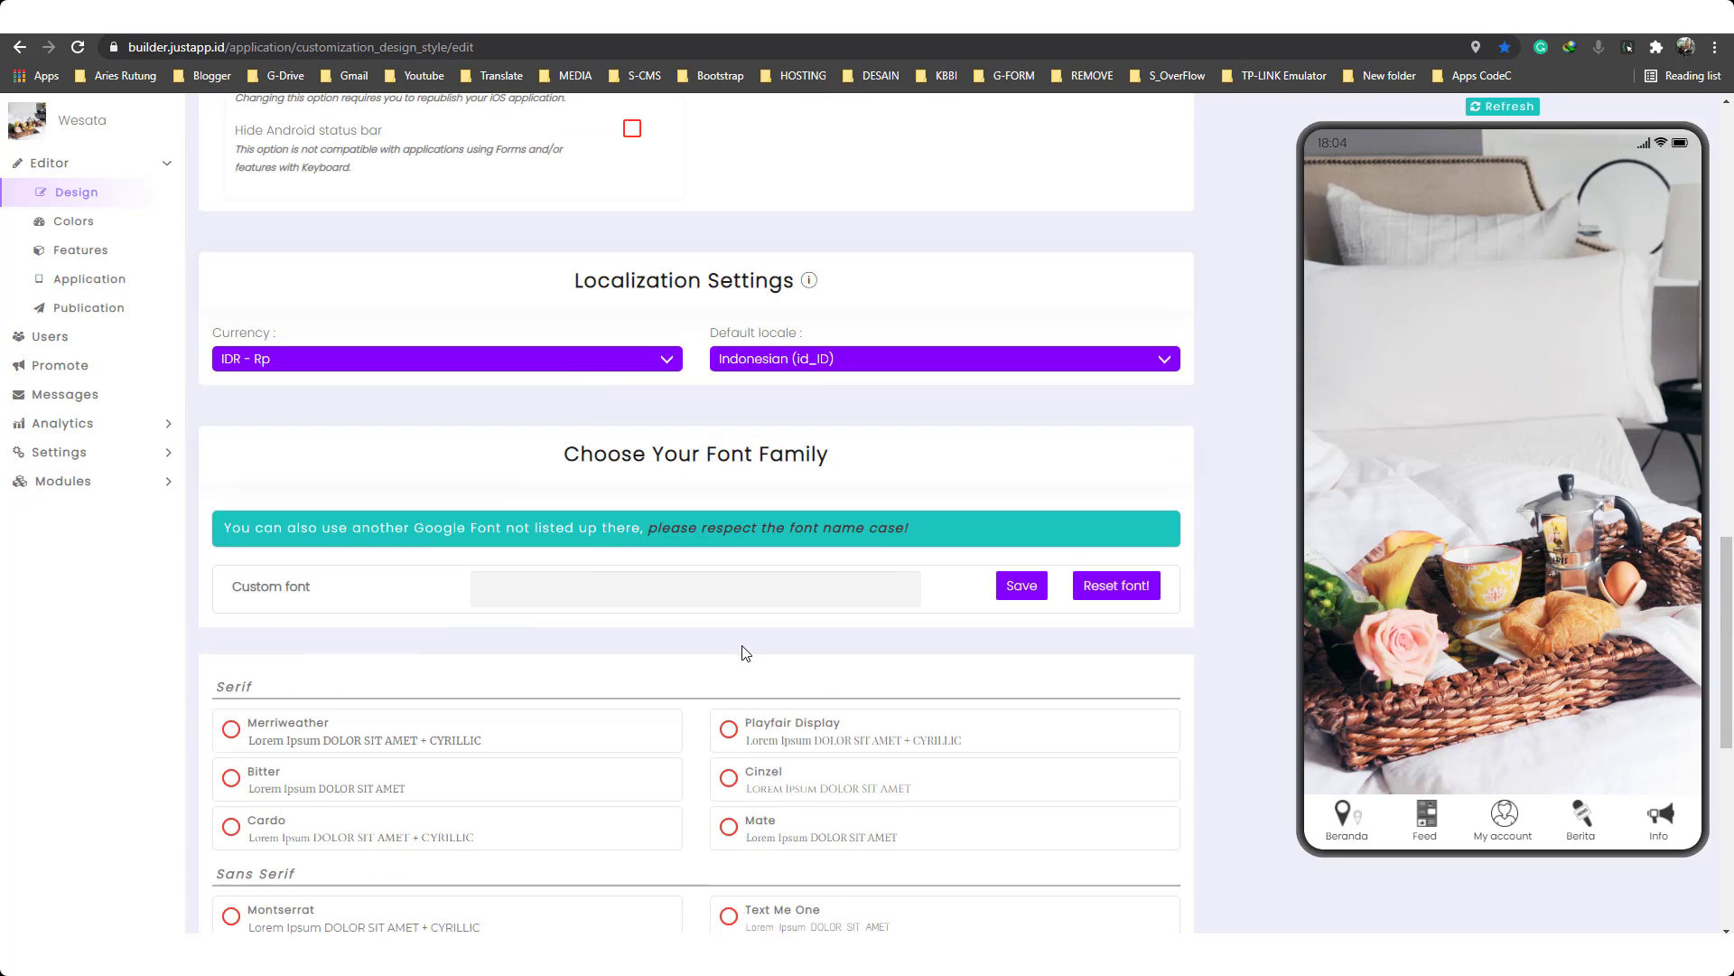
scroll(743, 650, down, 4)
scroll(742, 649, down, 5)
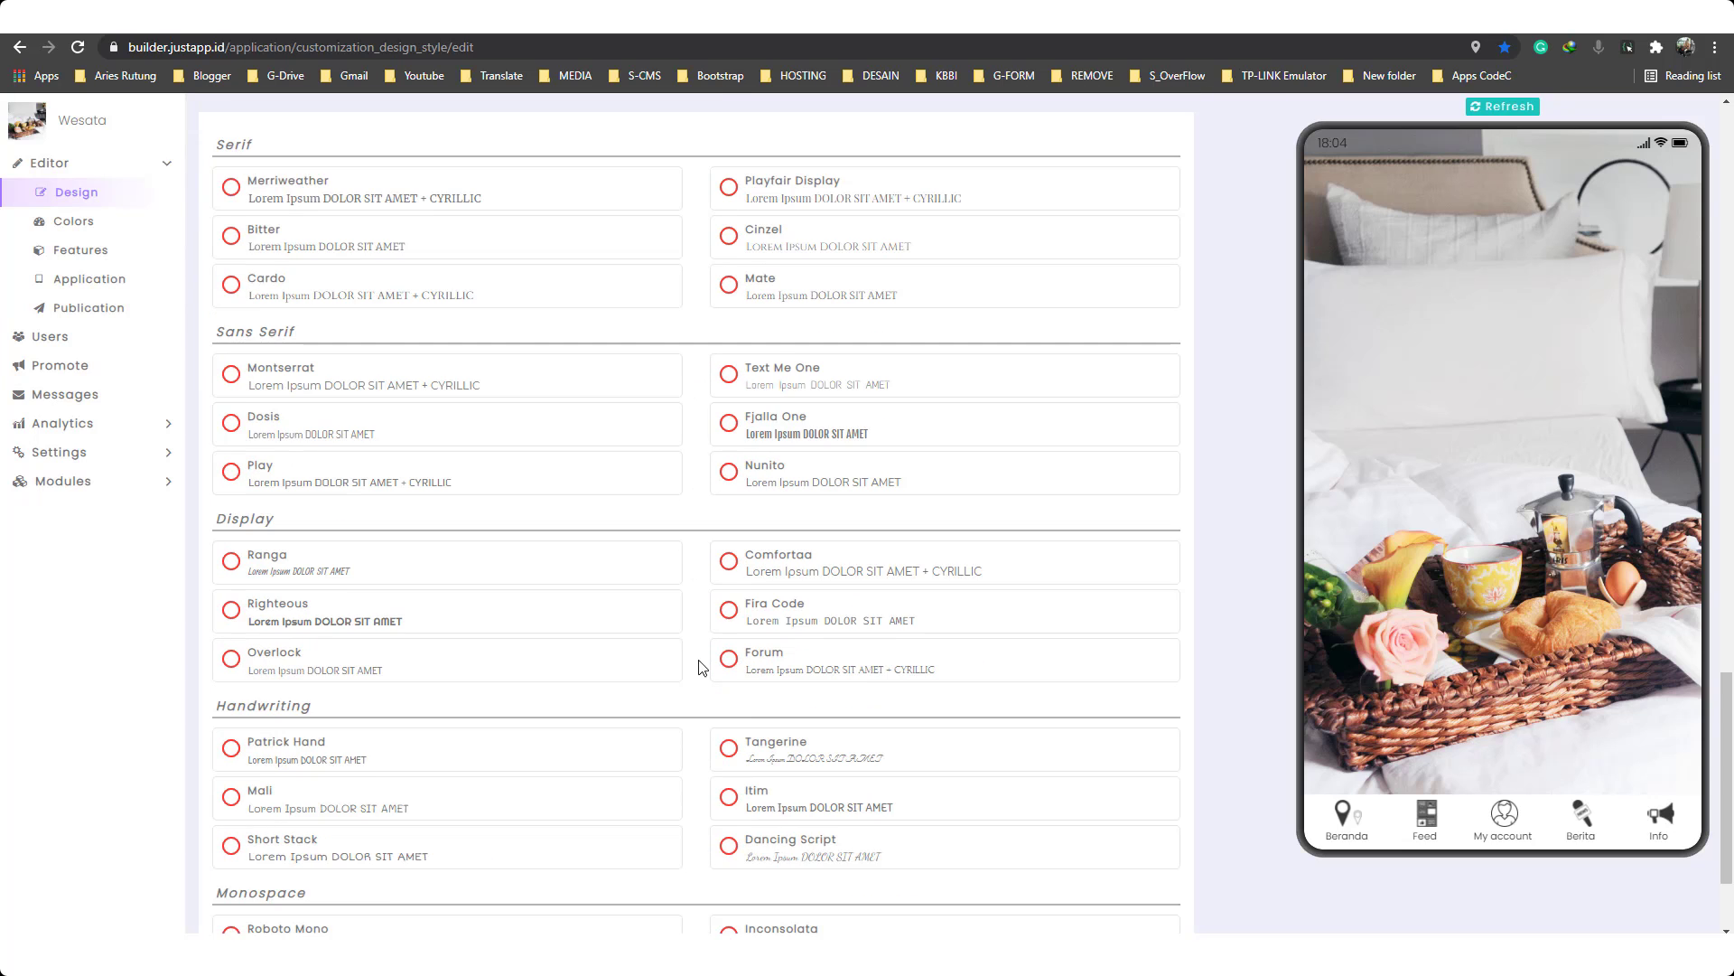
scroll(739, 688, up, 20)
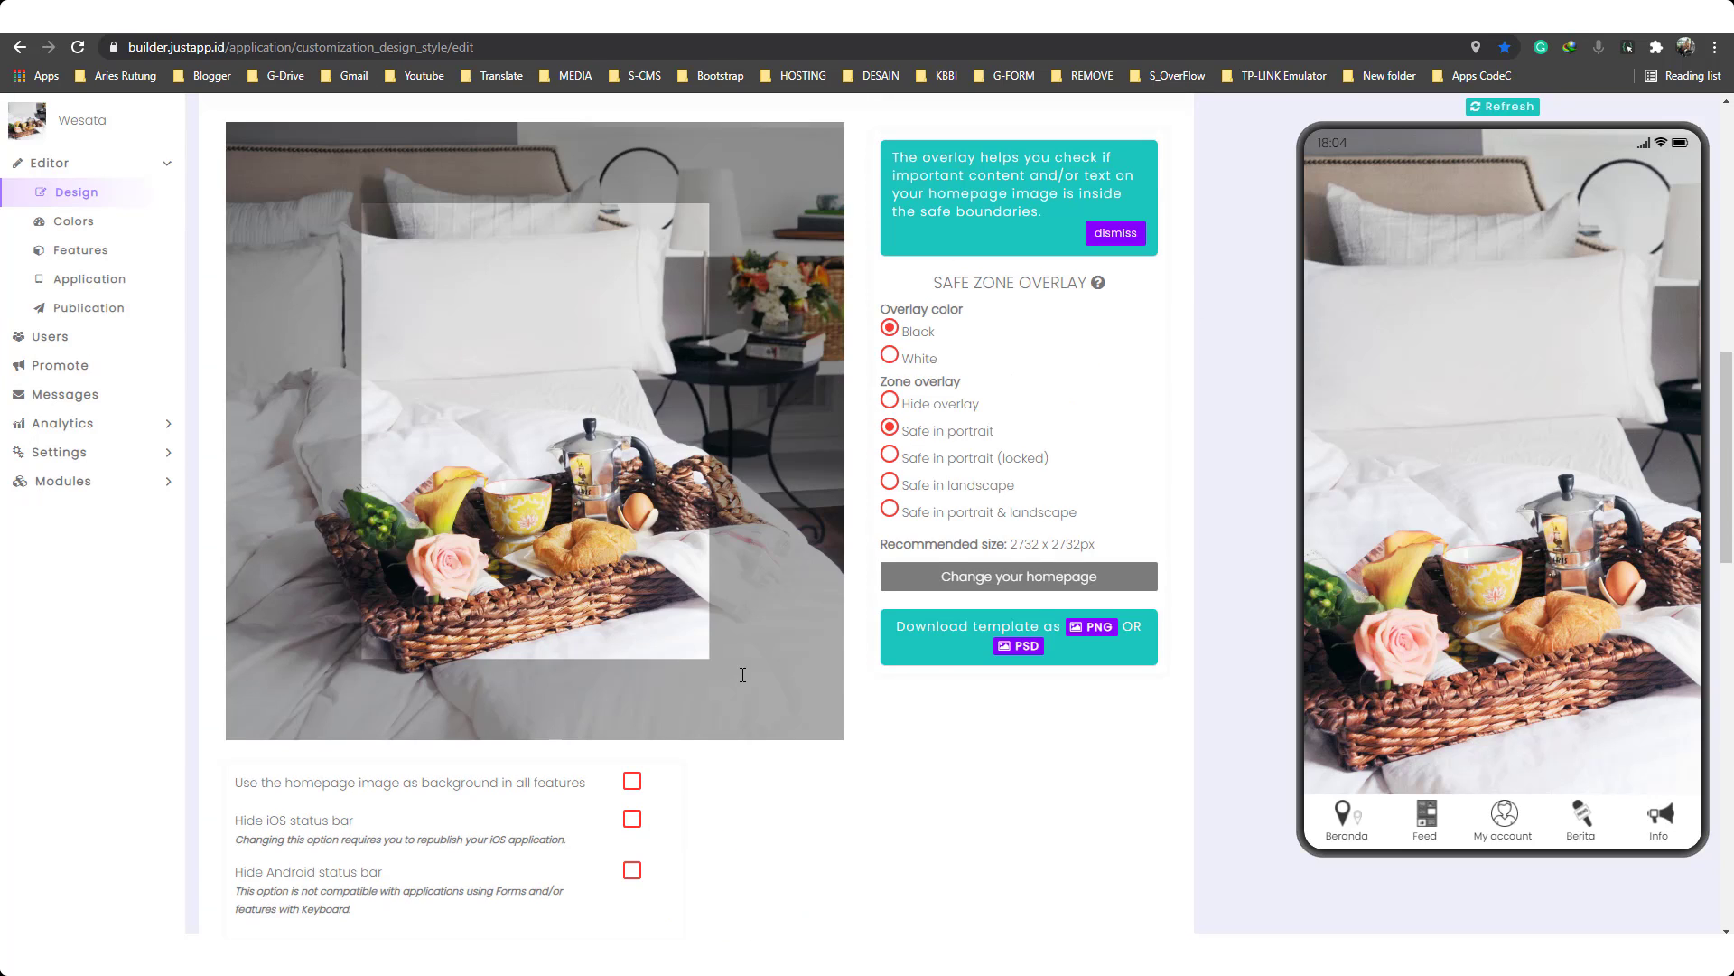
scroll(743, 680, up, 5)
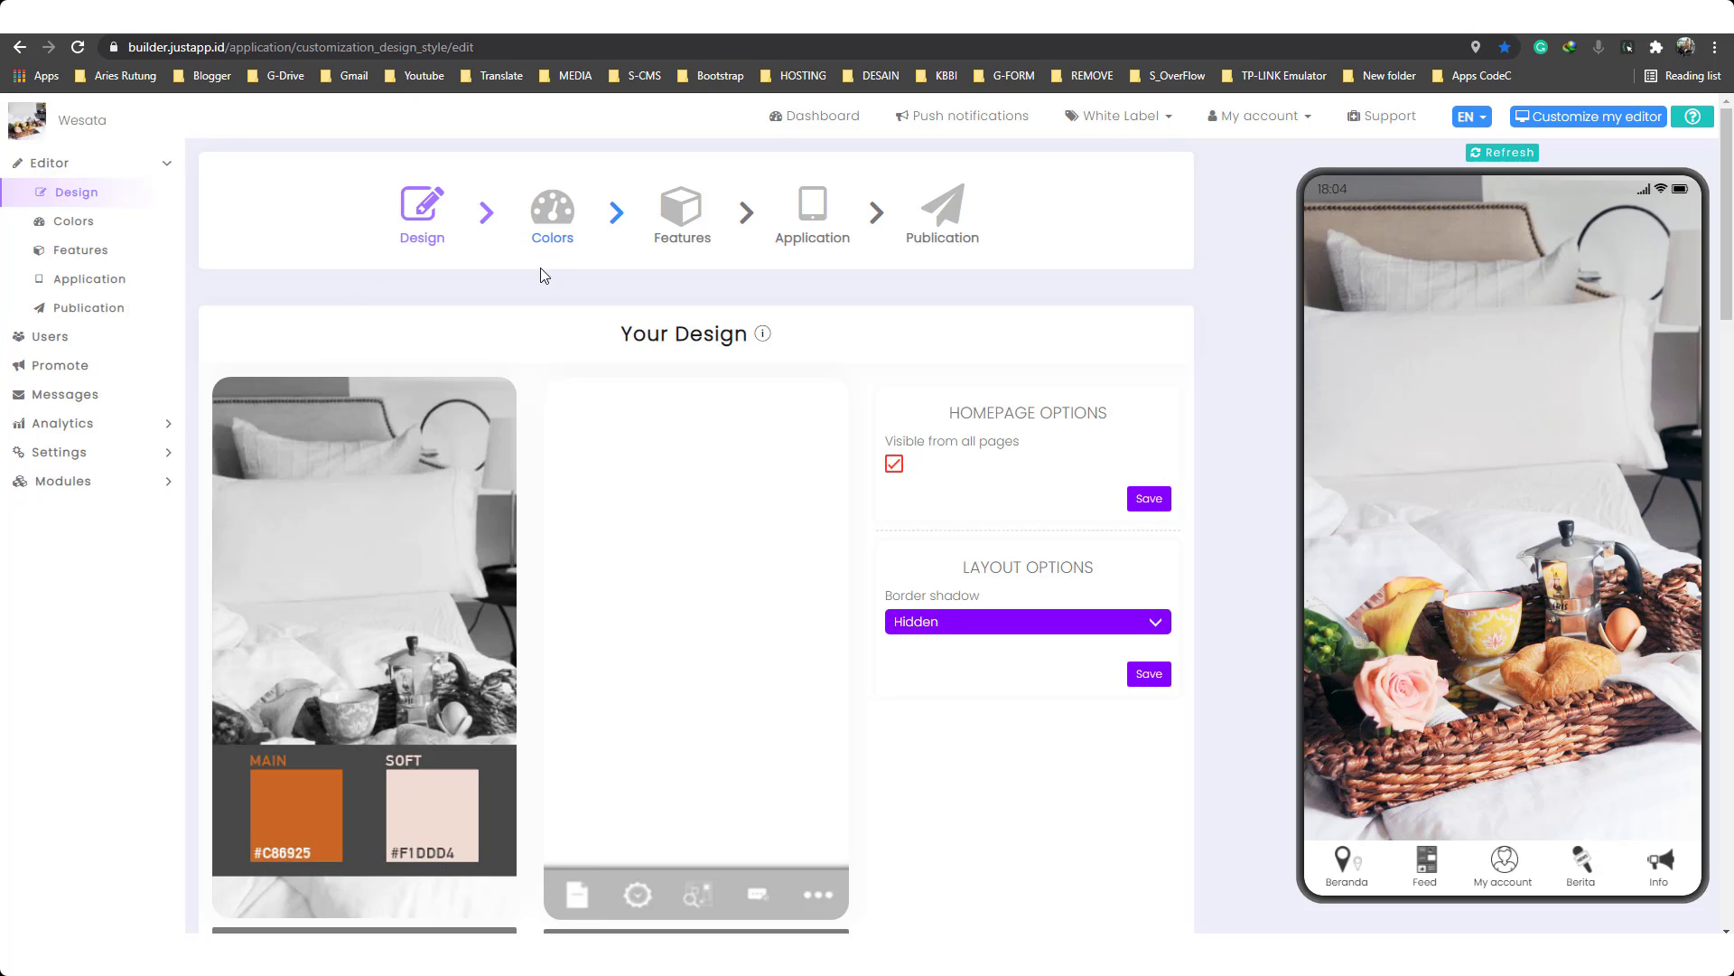
Step: Examine the app's color settings by section, including the color picker for the General text
click(562, 216)
scroll(512, 374, down, 2)
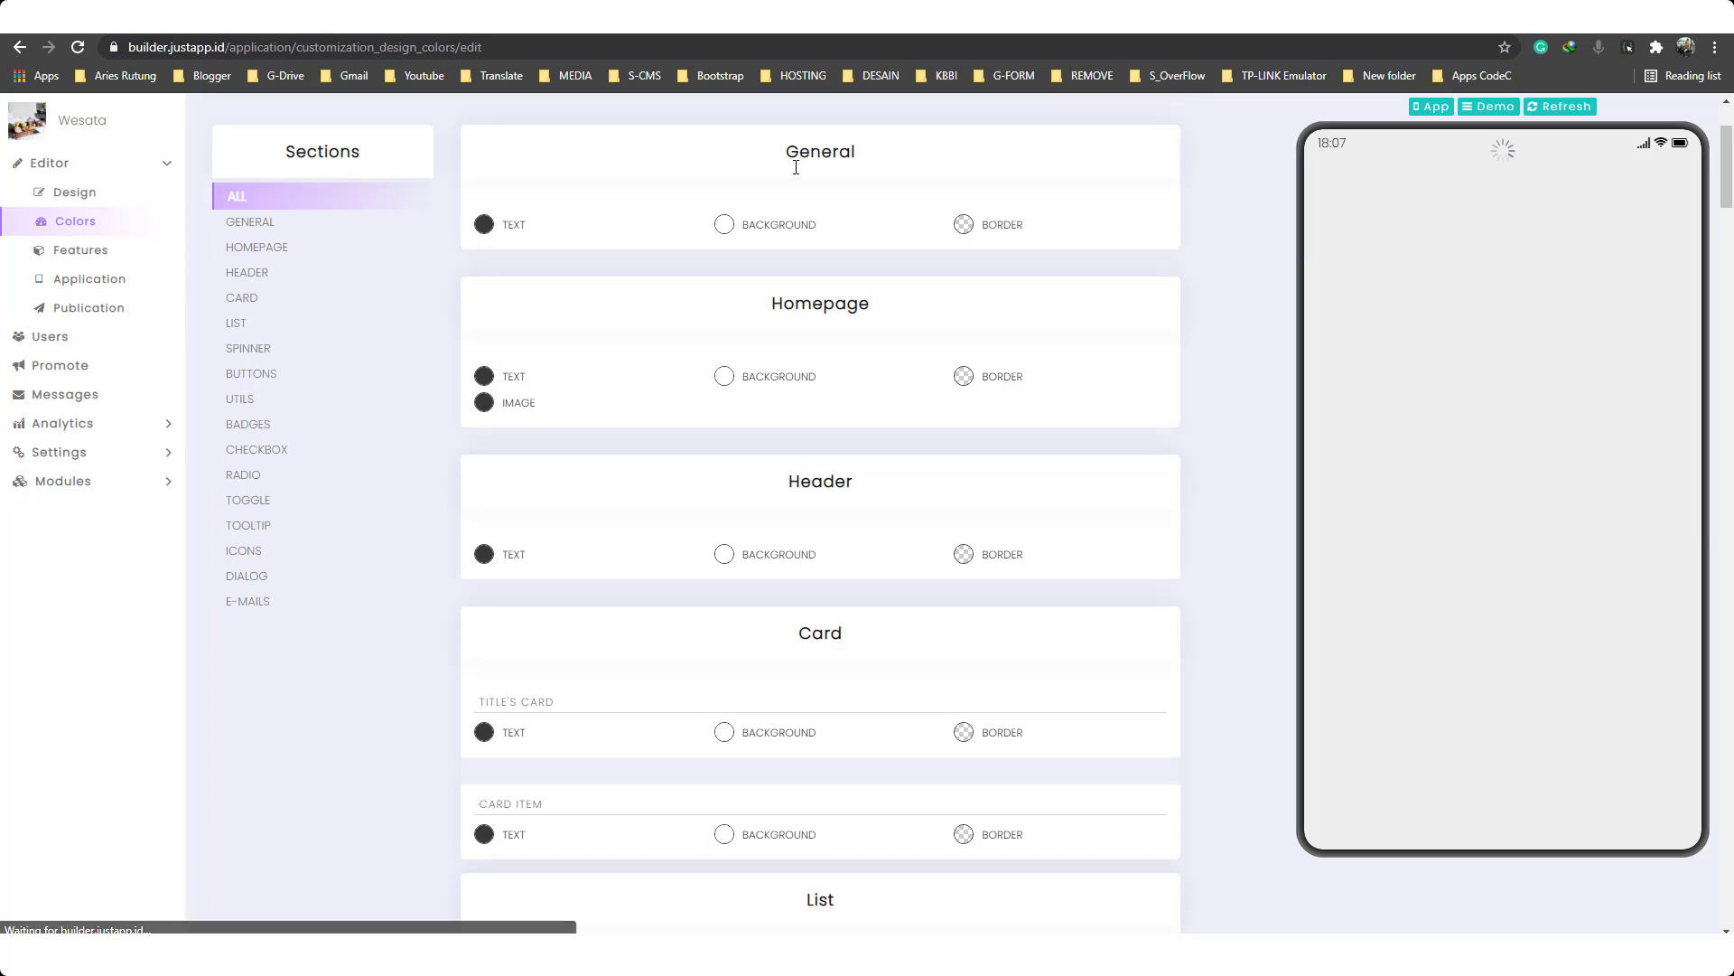
scroll(736, 762, down, 1)
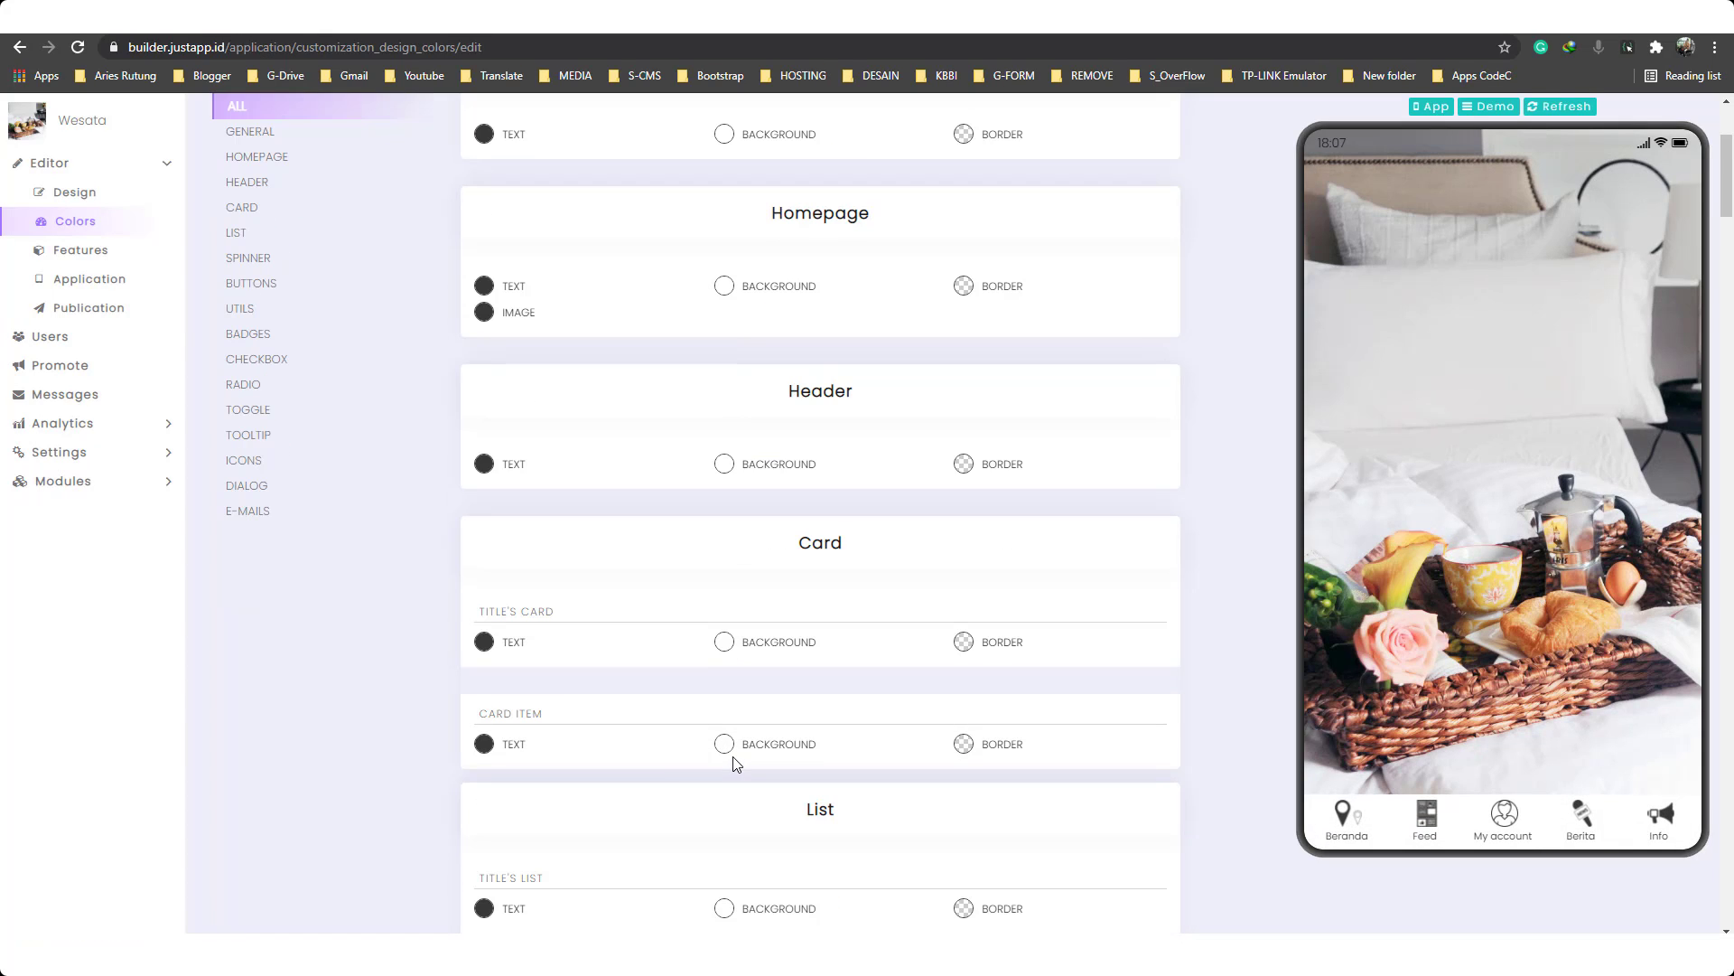
scroll(723, 781, down, 2)
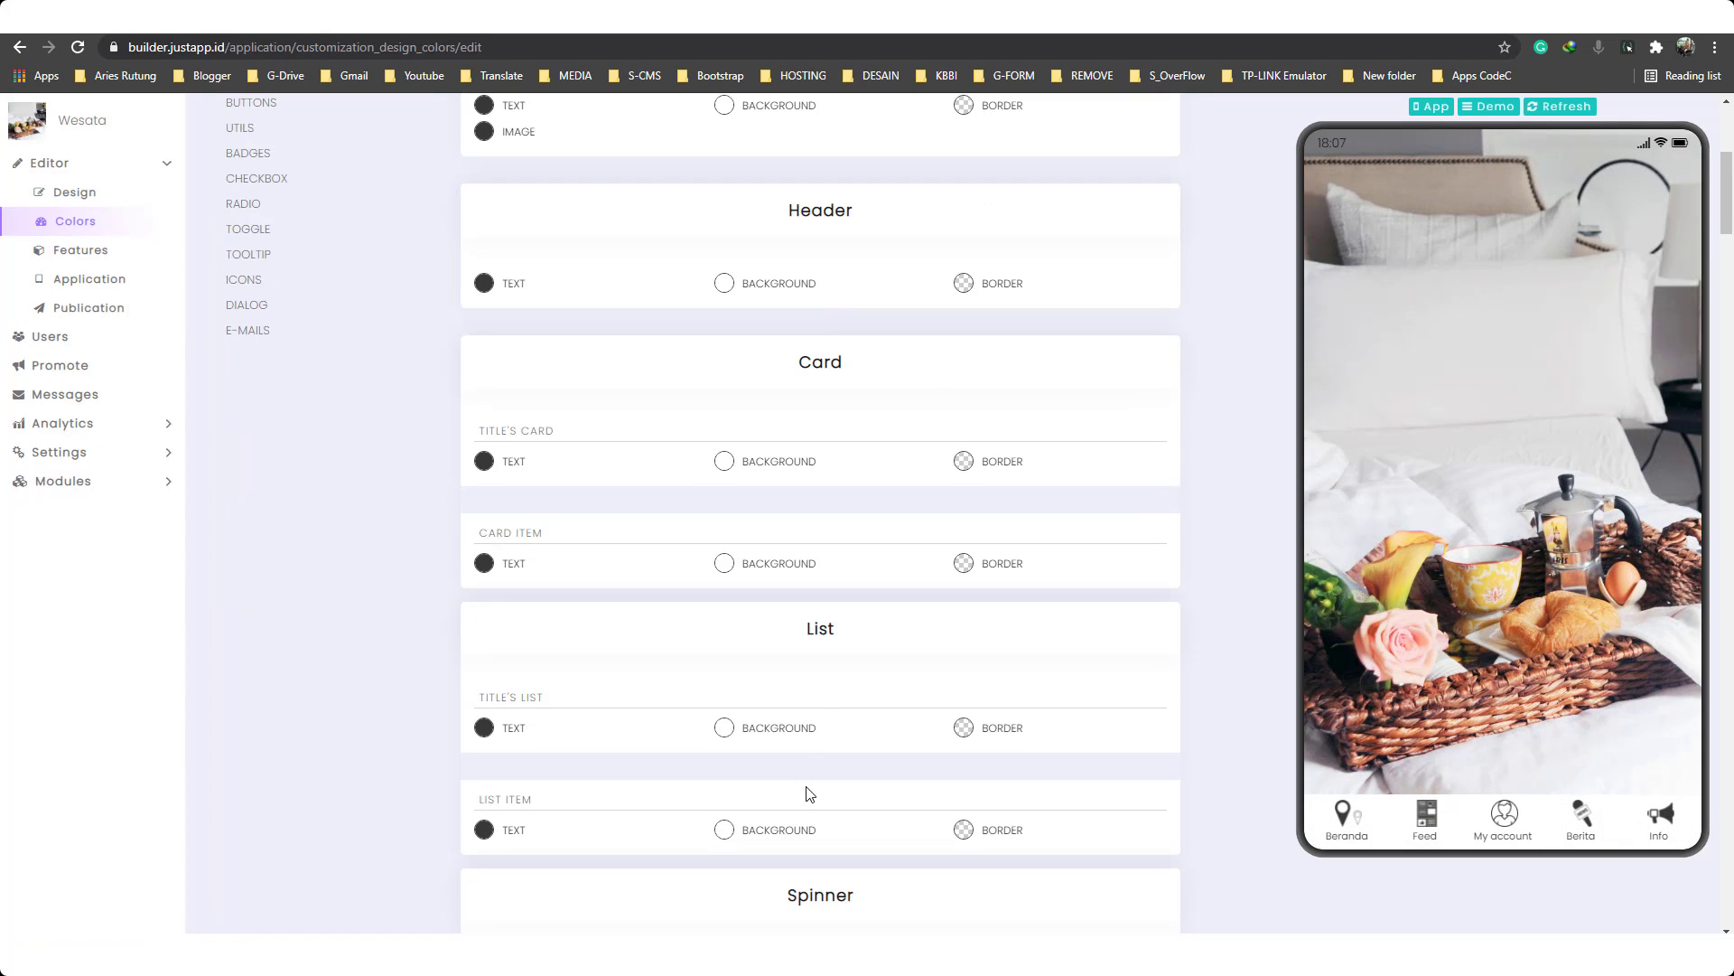
scroll(809, 793, down, 1)
scroll(614, 600, up, 4)
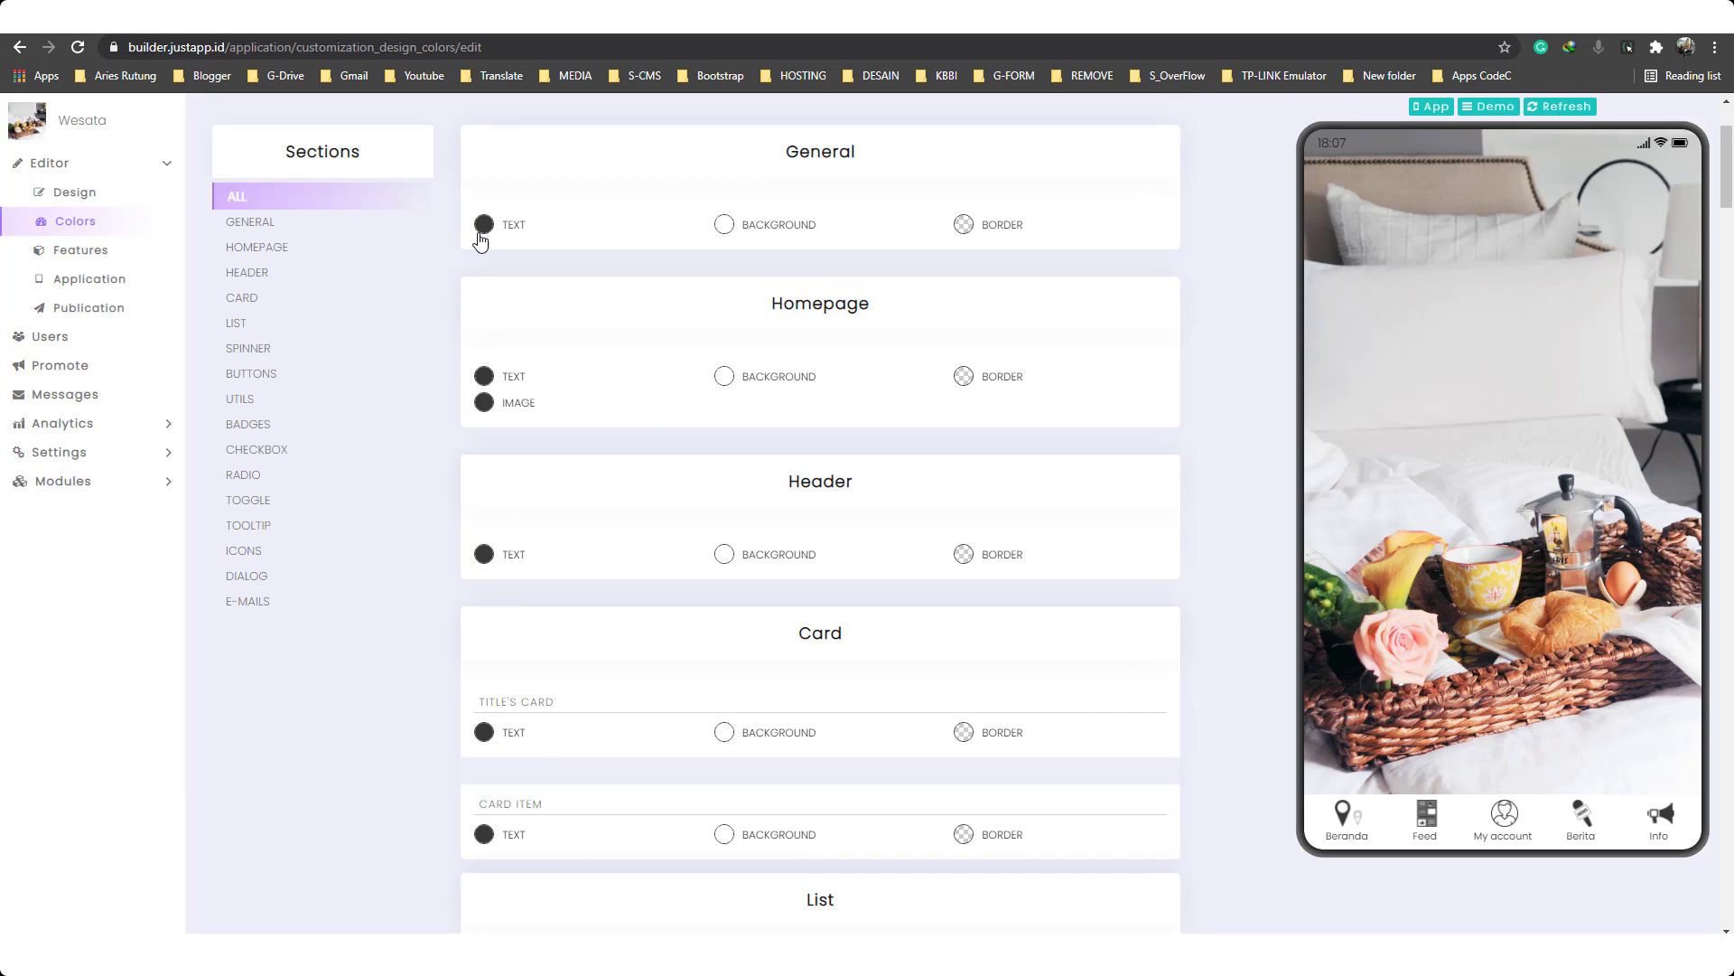
click(485, 225)
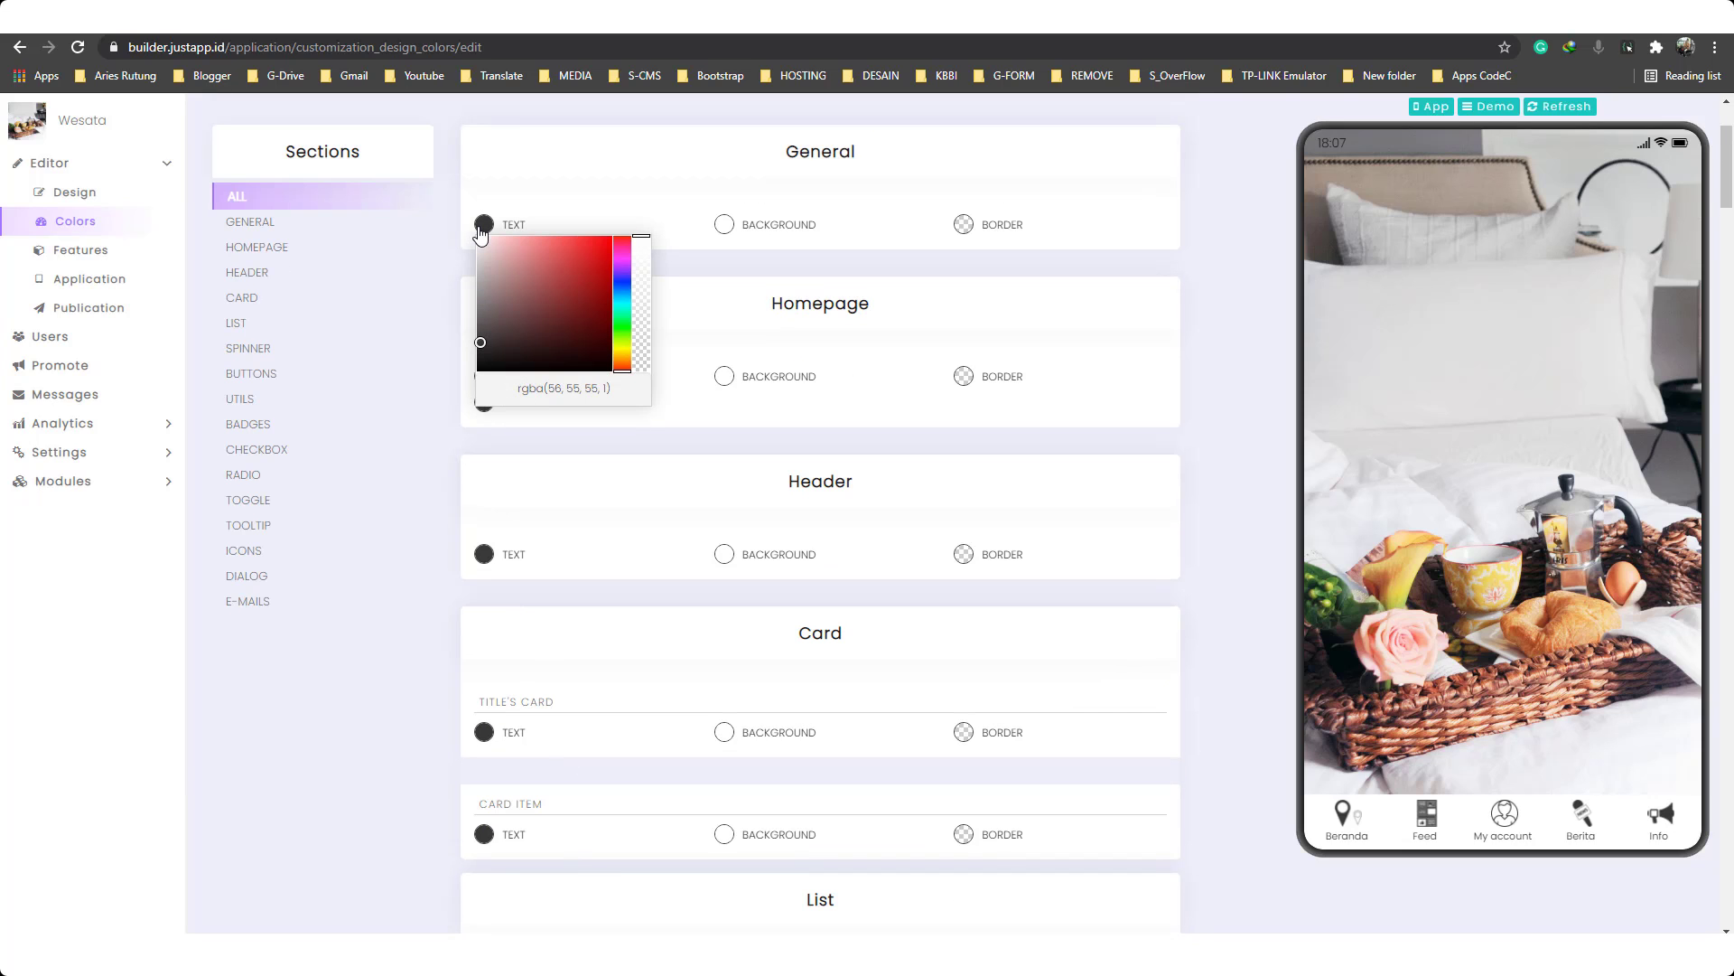
click(919, 218)
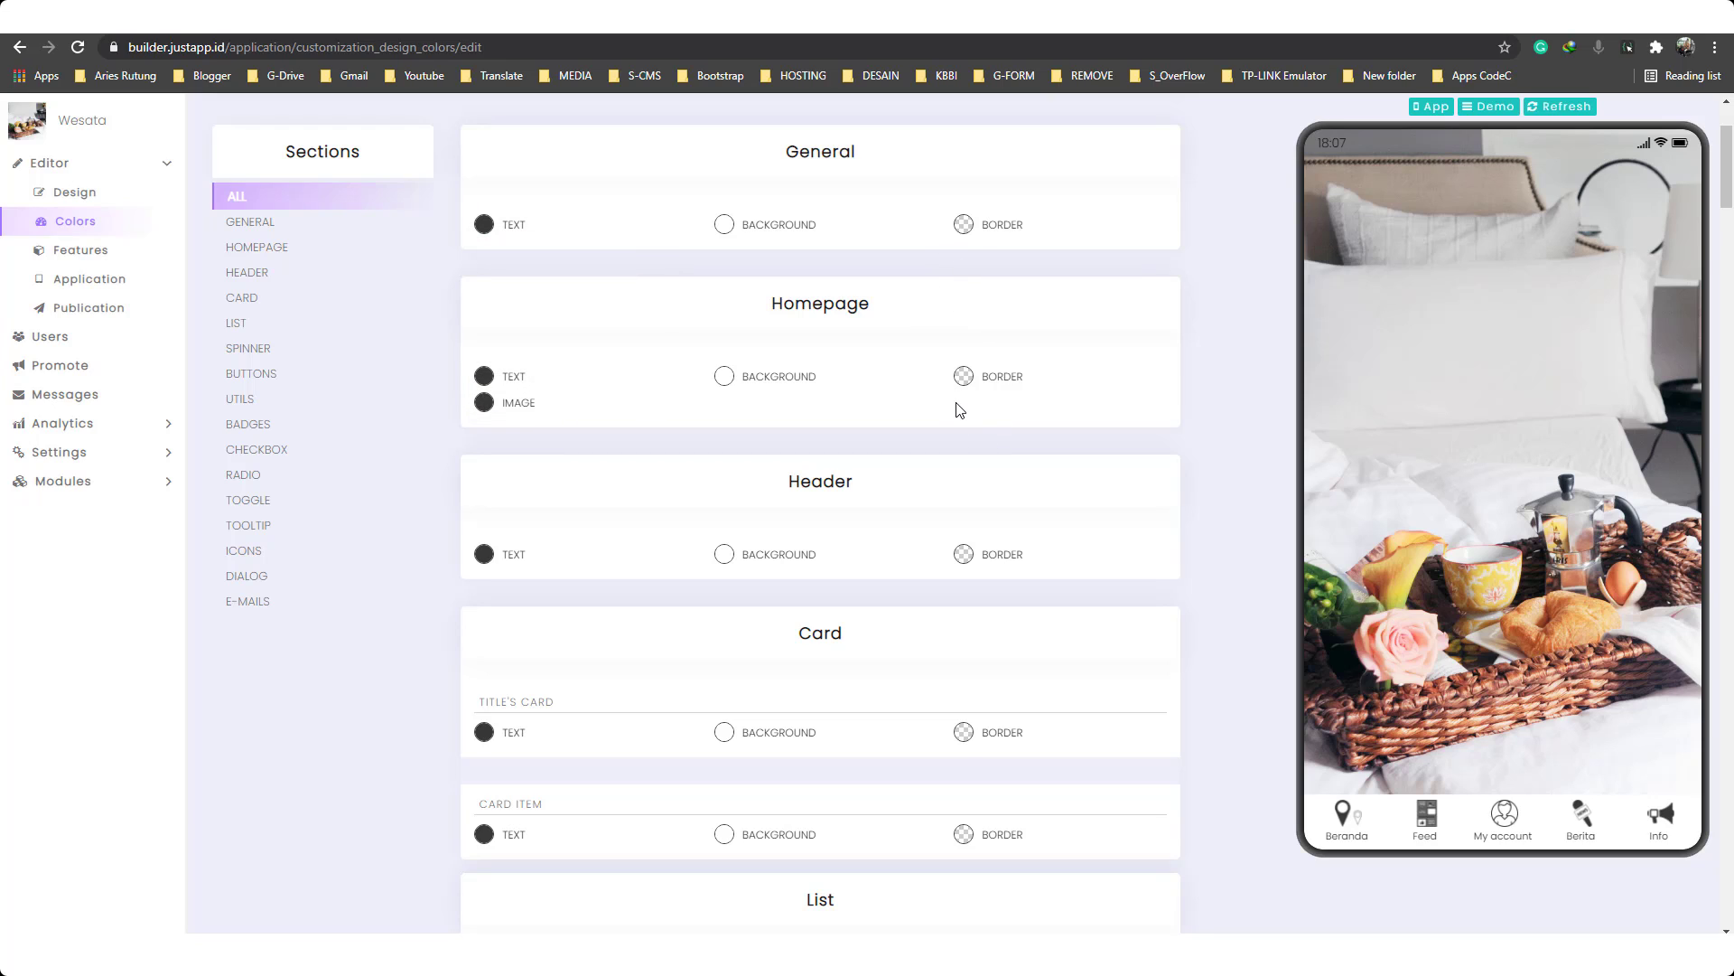
scroll(963, 425, down, 1)
scroll(995, 564, down, 4)
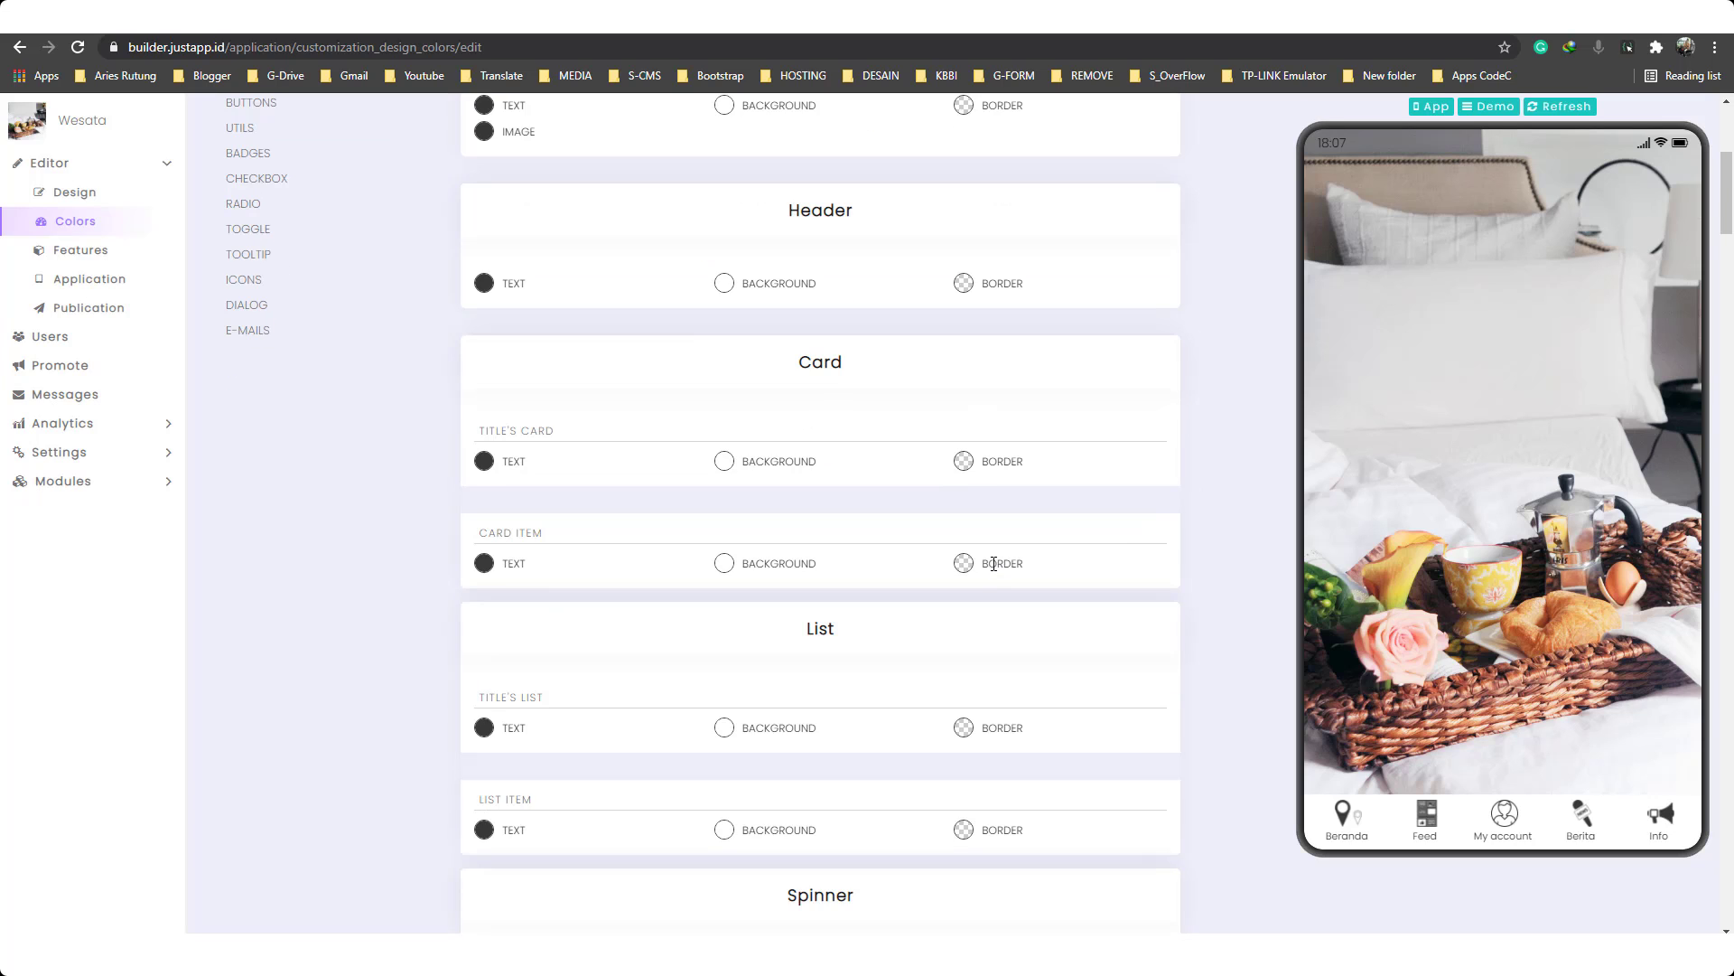
scroll(759, 403, up, 7)
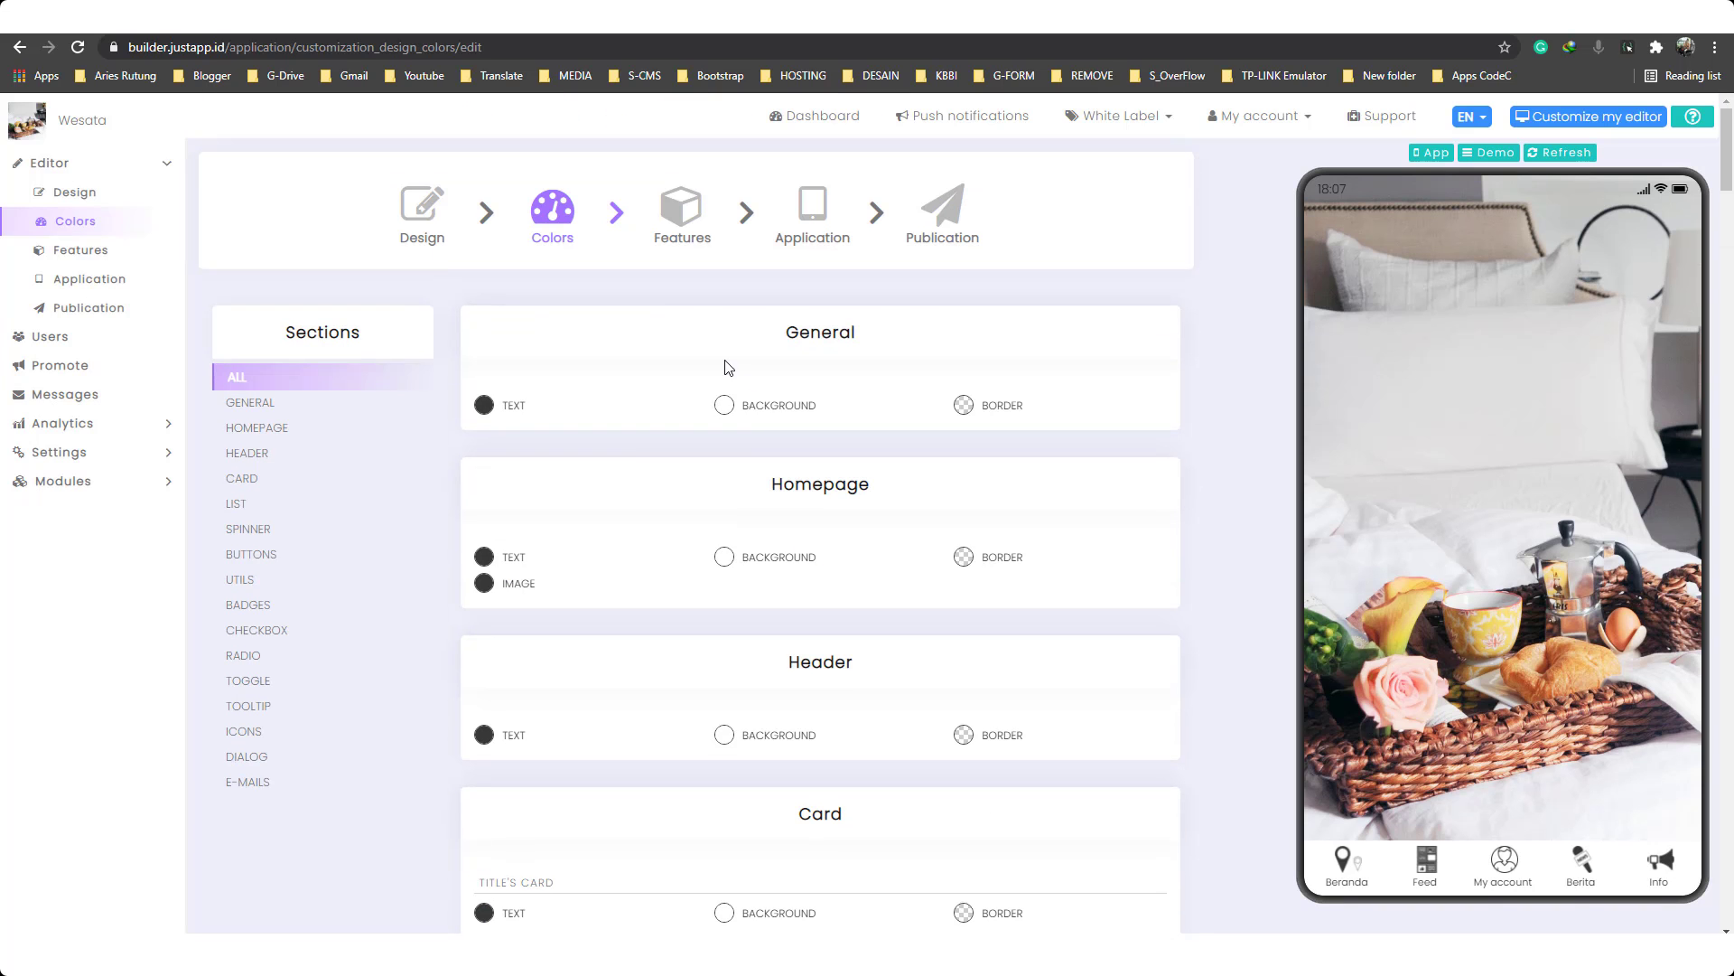
Step: Go to the app's Features and remove the page named My Account from Your Pages
click(680, 217)
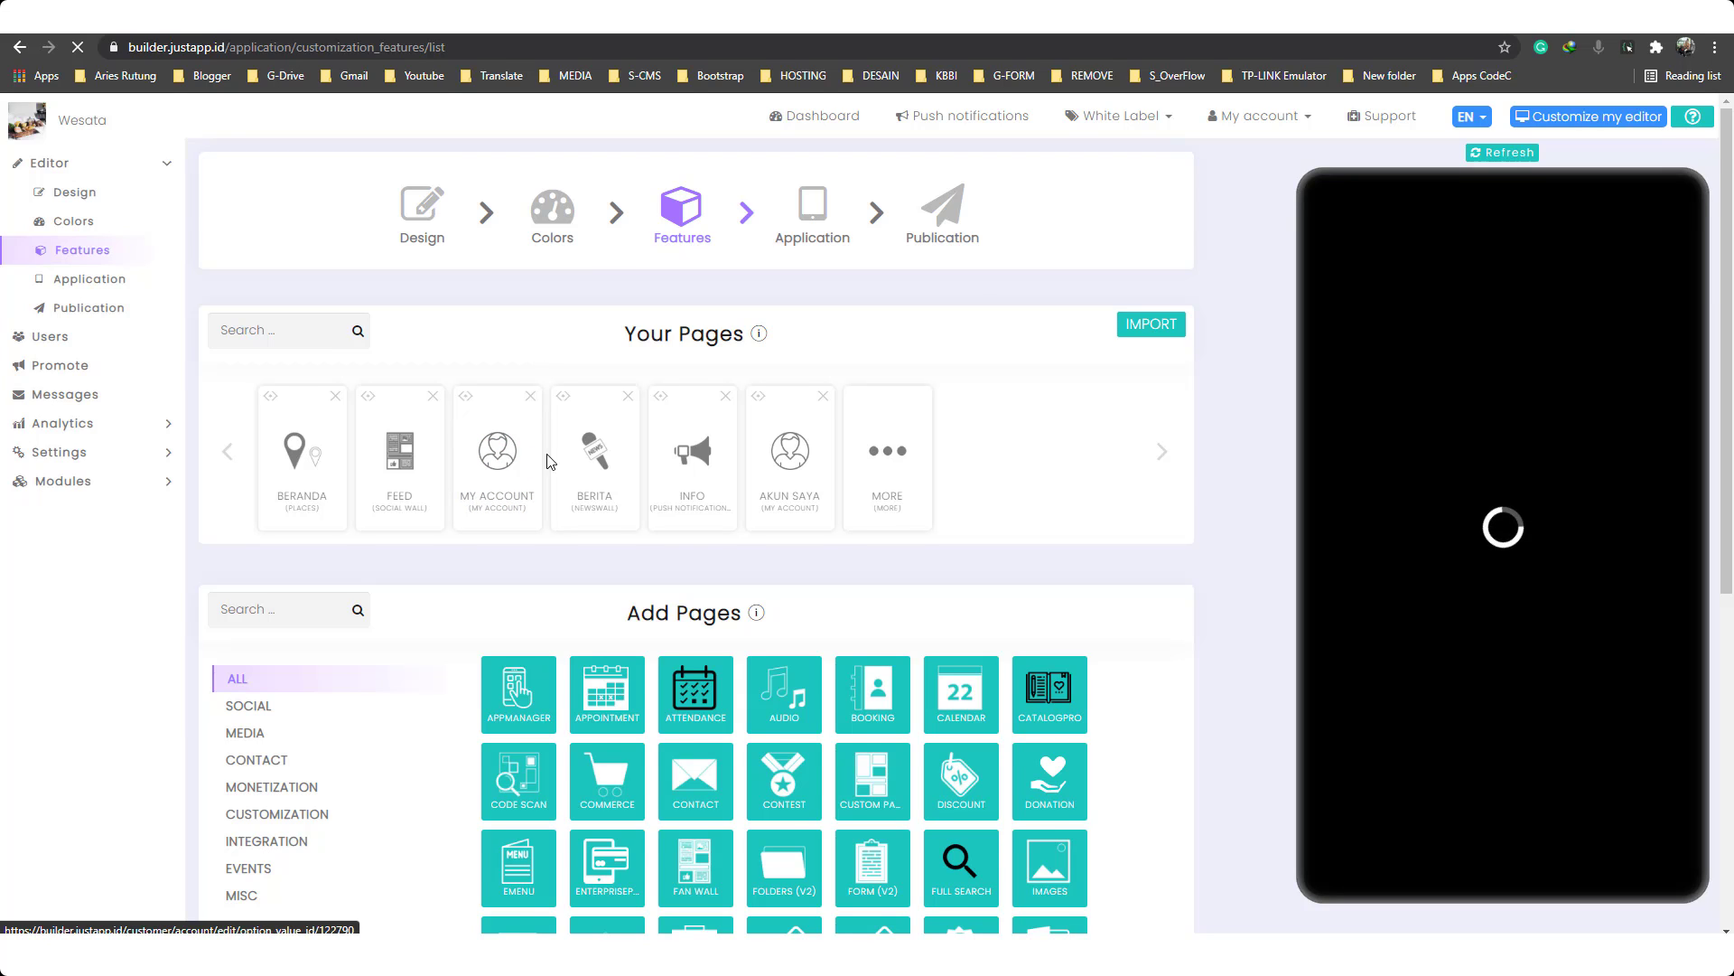
scroll(548, 461, down, 1)
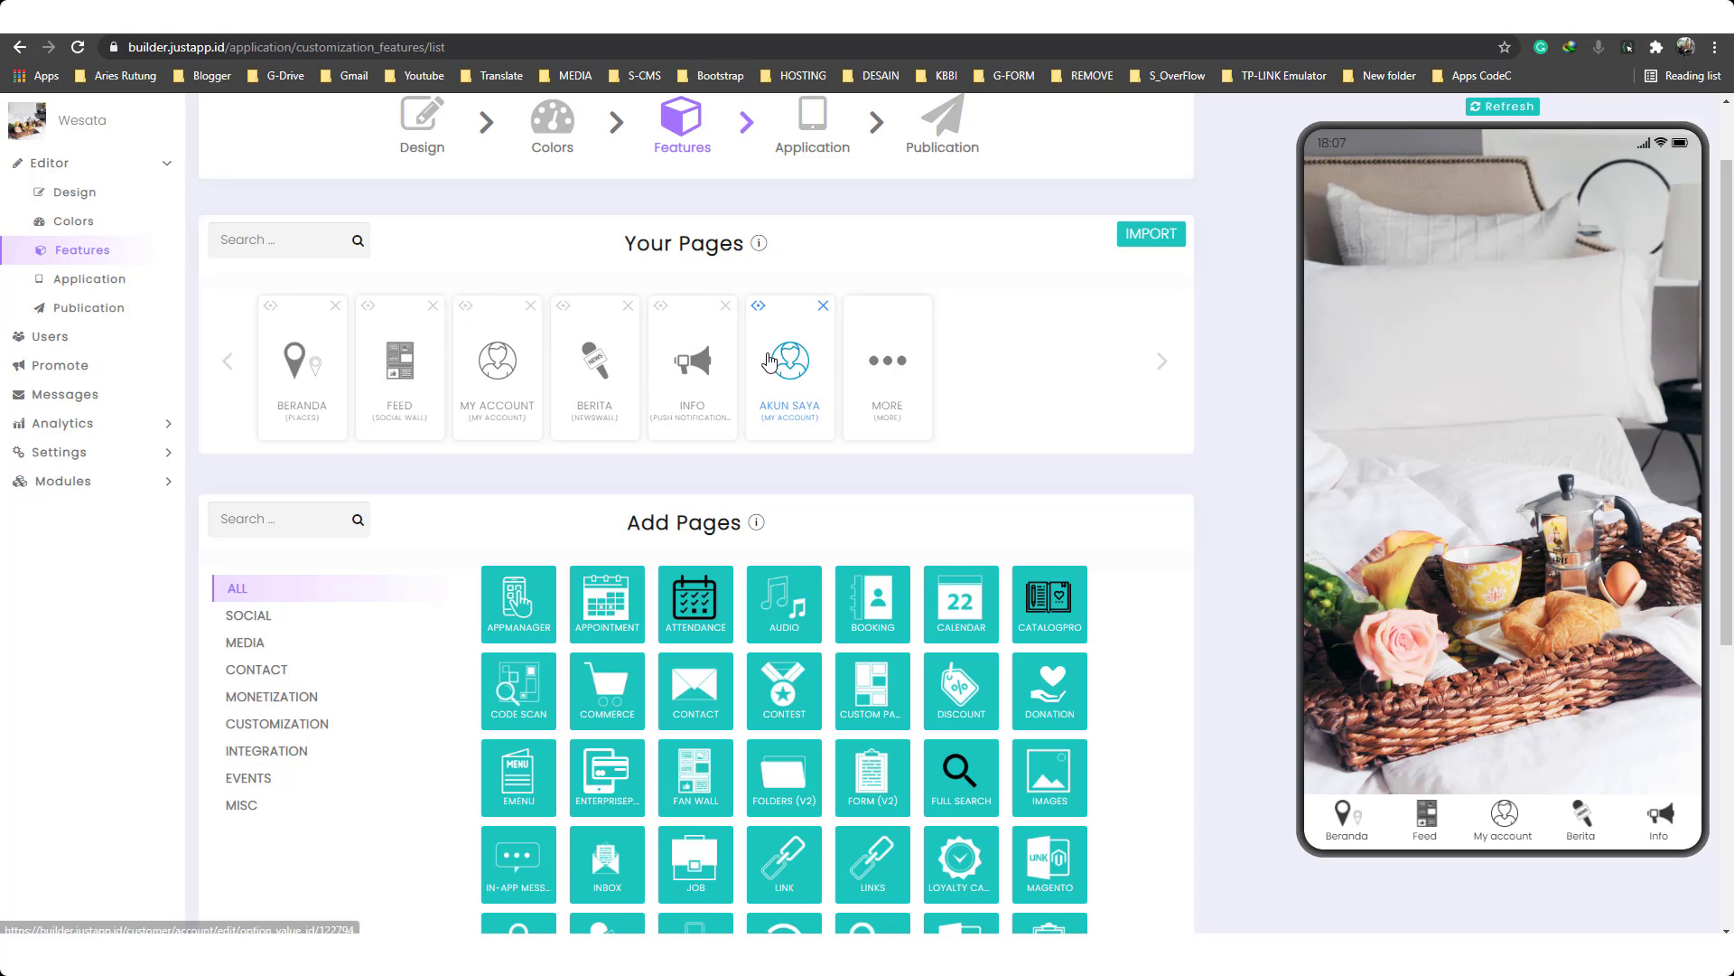
click(530, 307)
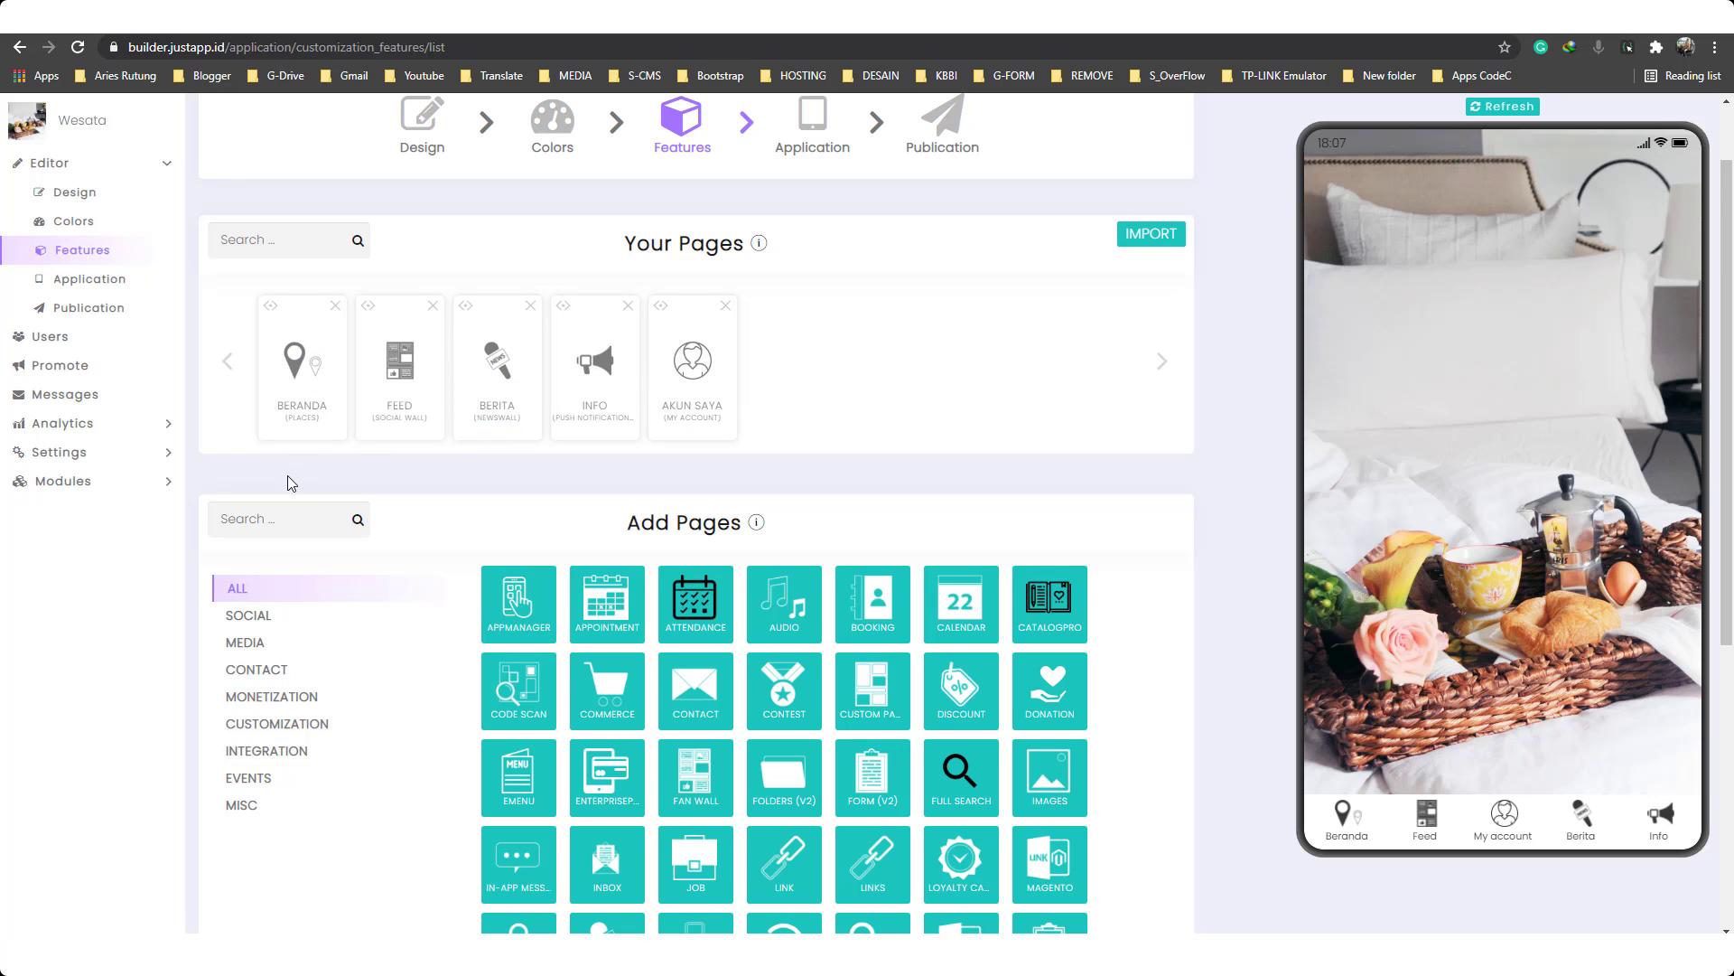
Step: Open the Settings & Options of the Beranda places page
click(309, 411)
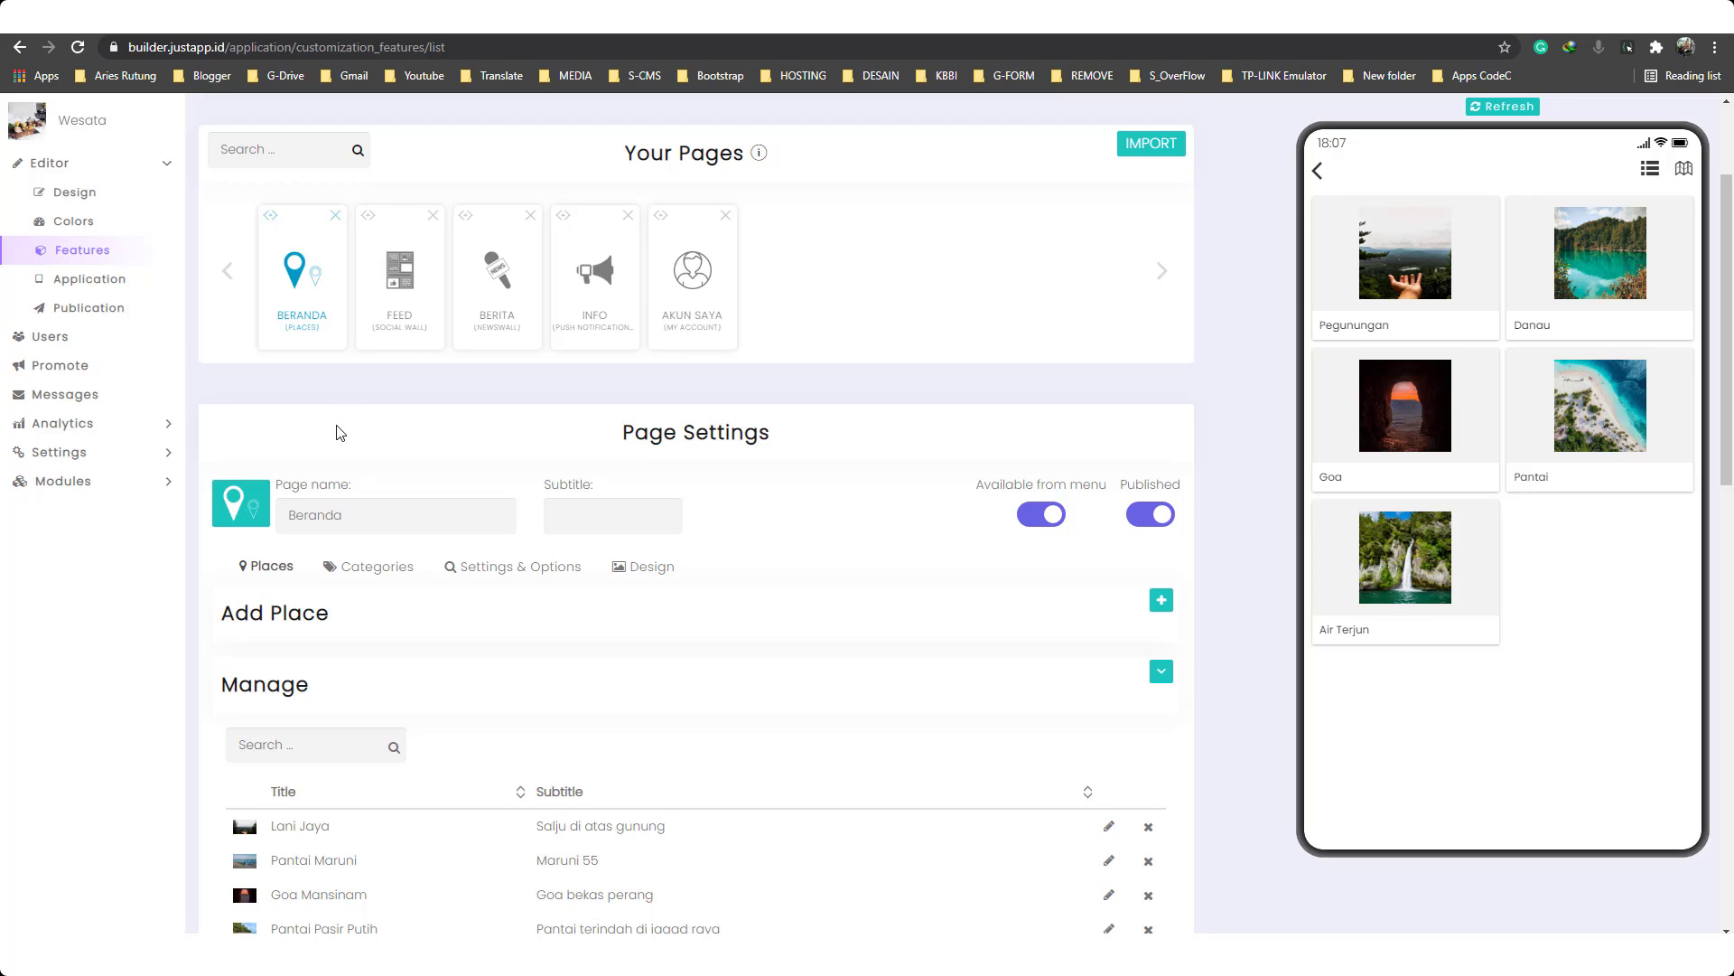
scroll(341, 438, down, 2)
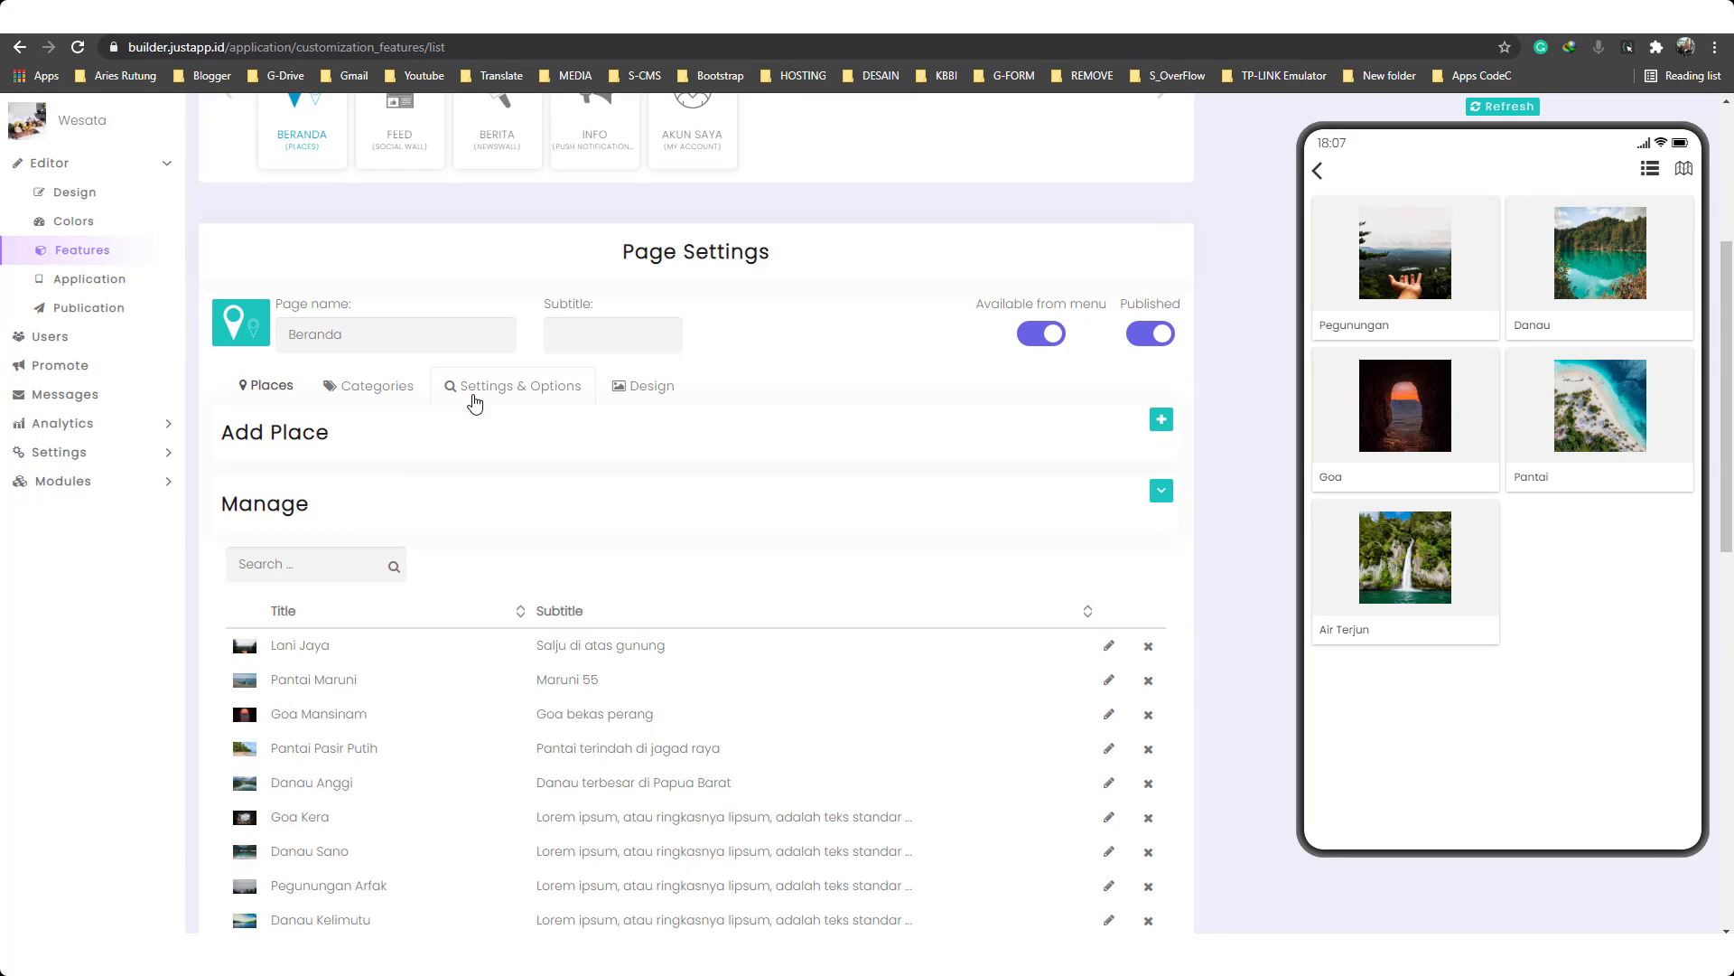
click(522, 389)
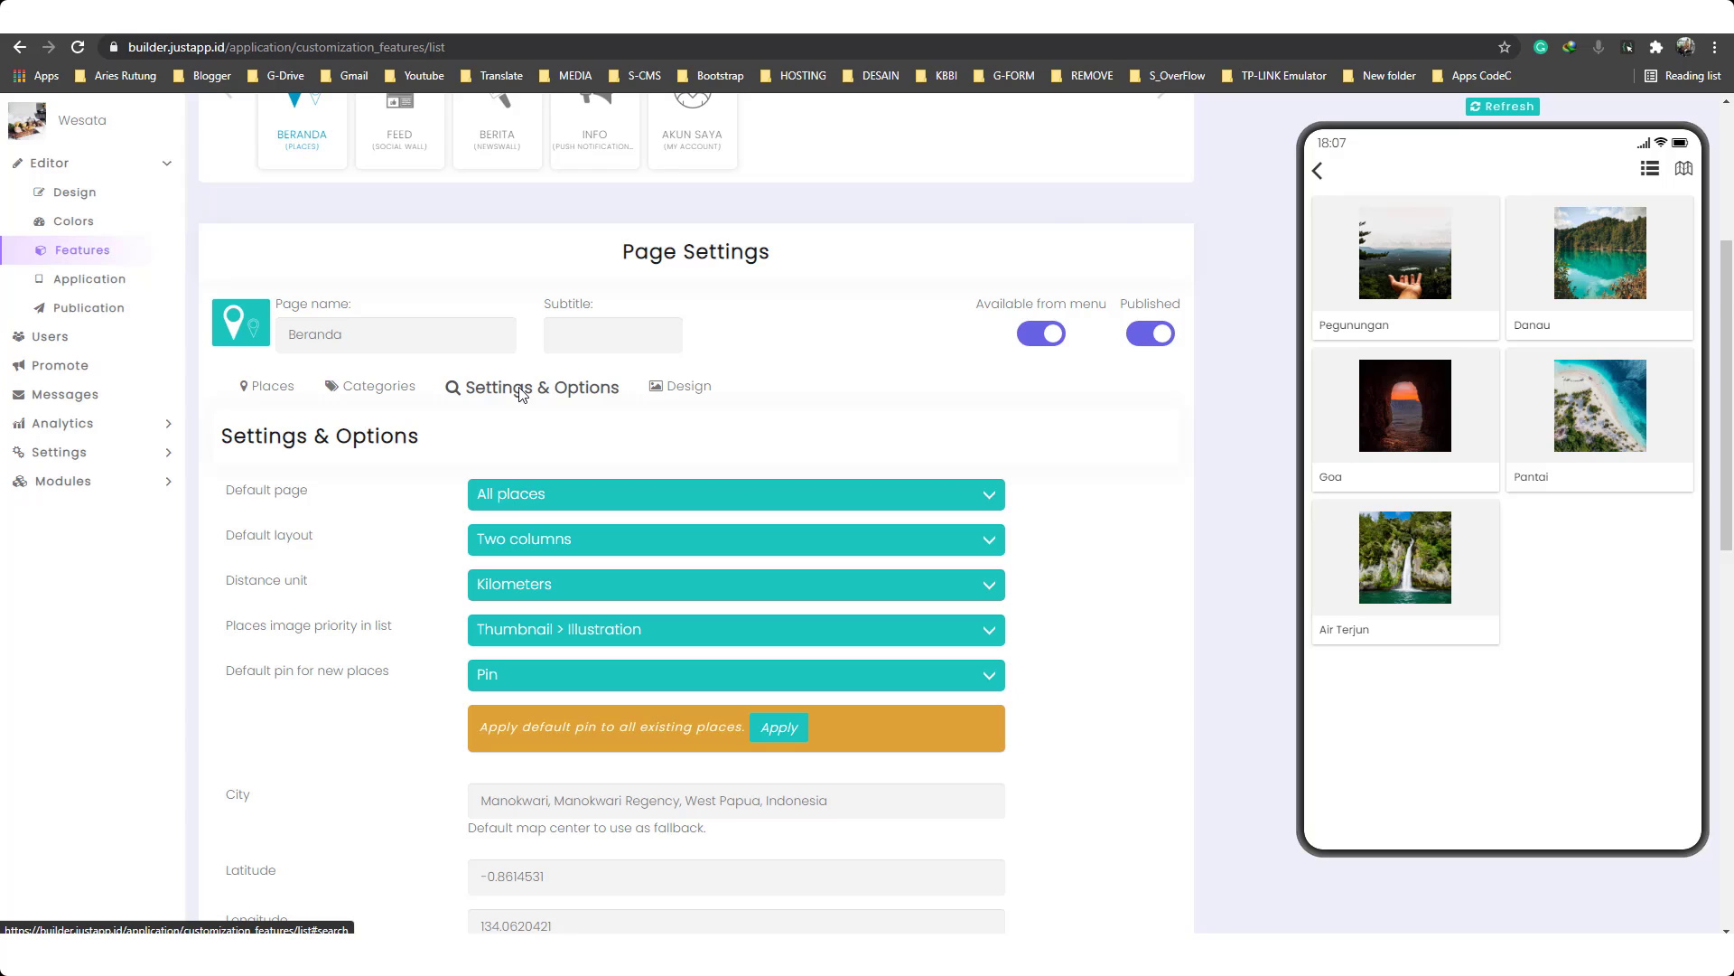
scroll(519, 390, down, 2)
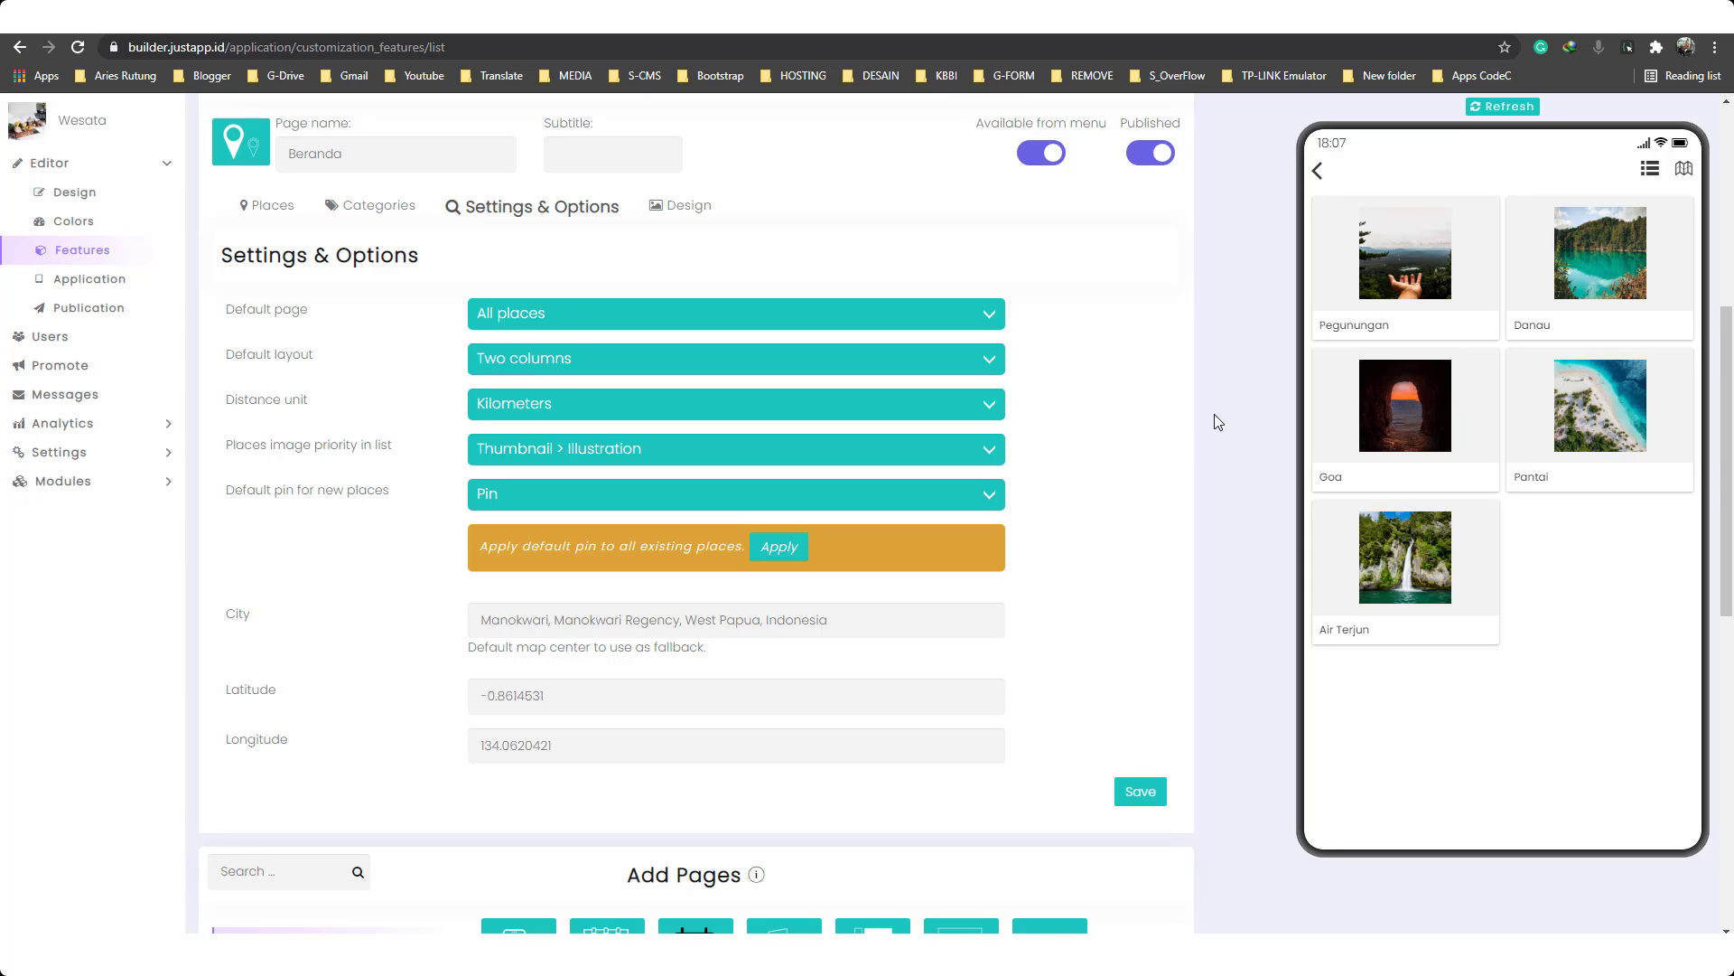
Step: Examine the Beranda page's default page, layout and distance unit options, the default pin setting, and the city suggestions with latitude and longitude
click(562, 313)
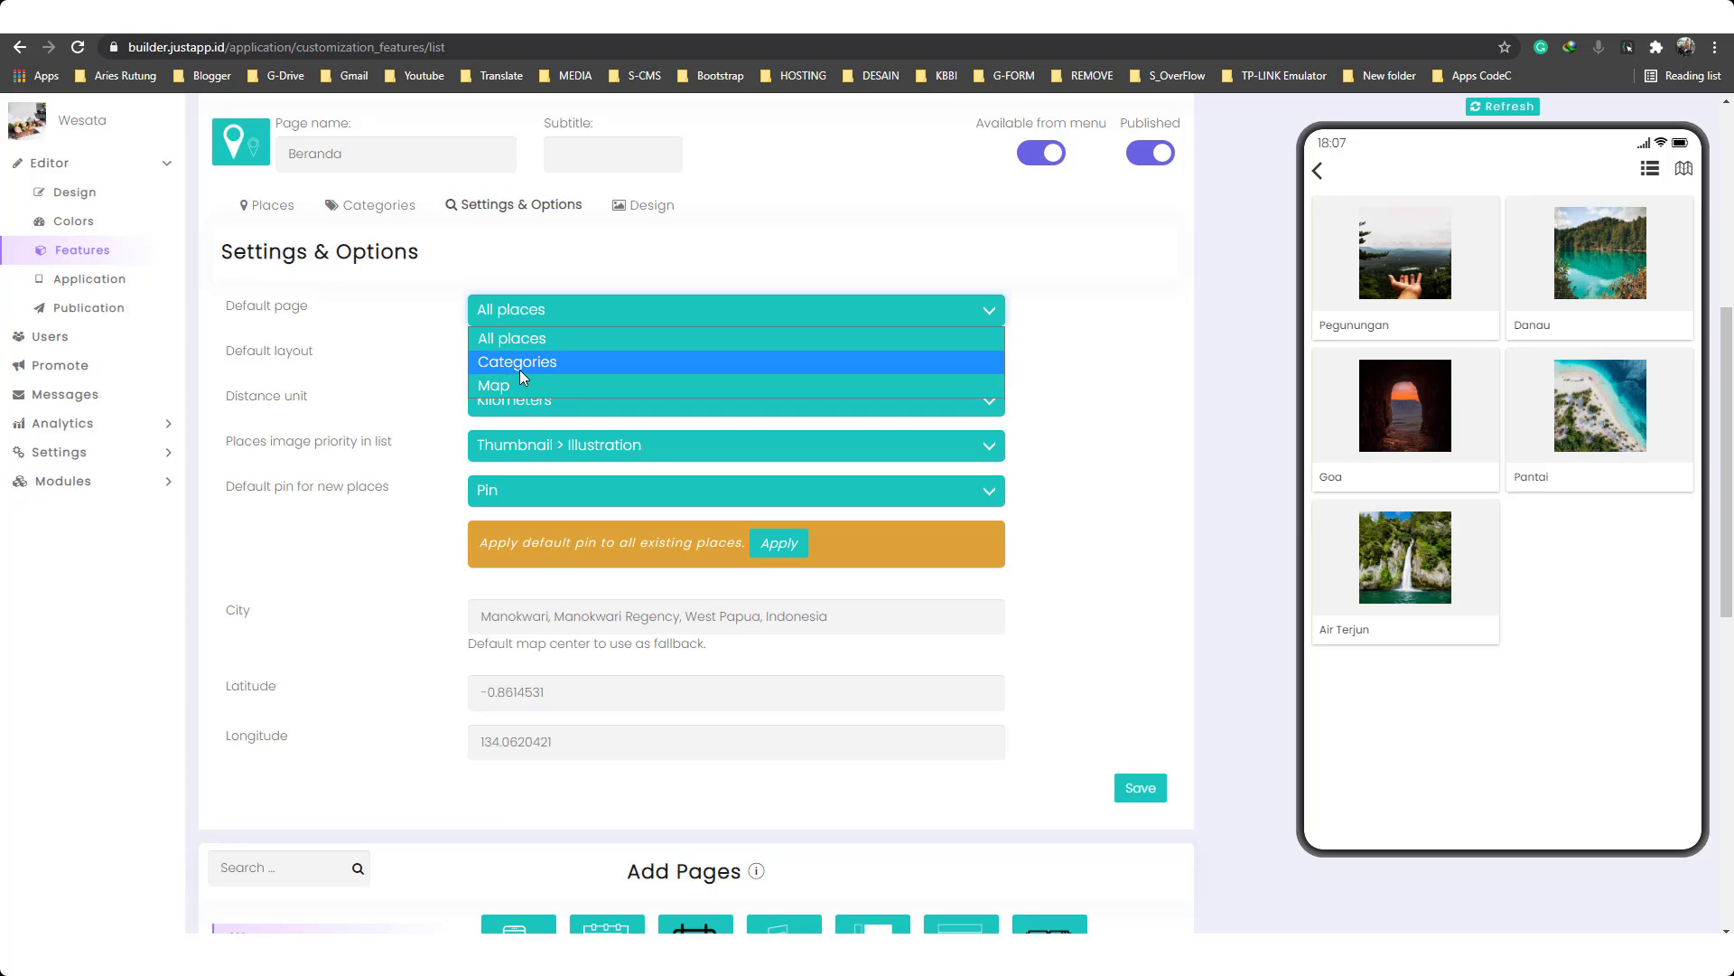
click(583, 301)
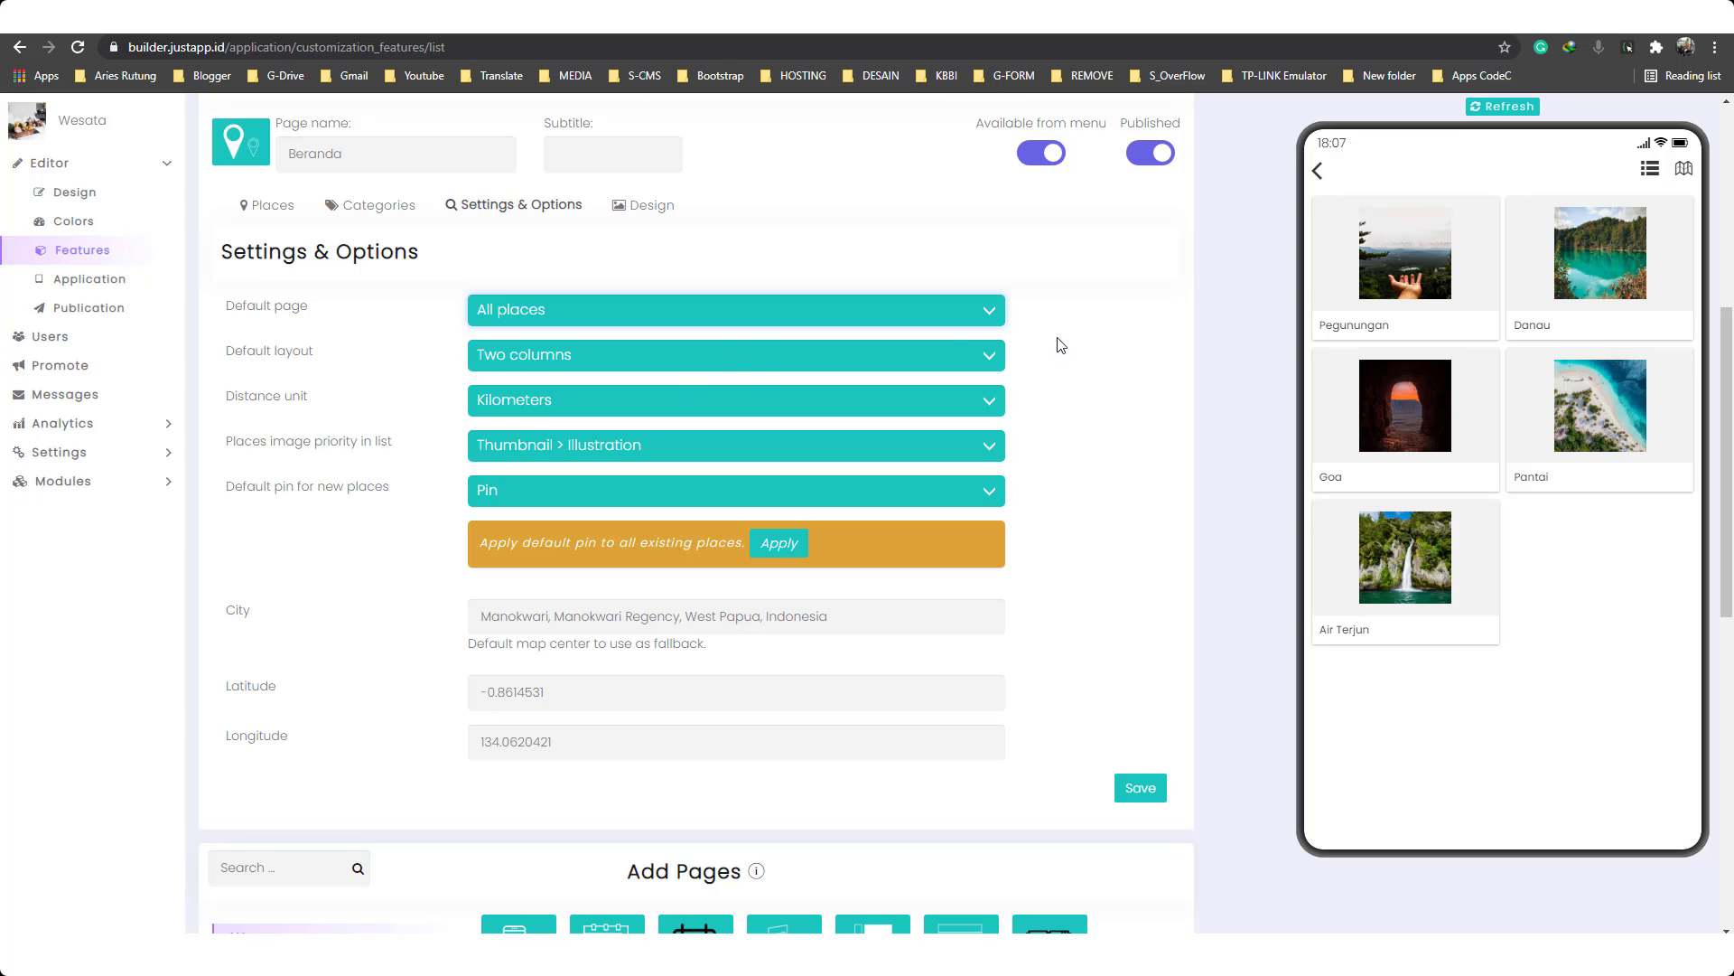
click(524, 355)
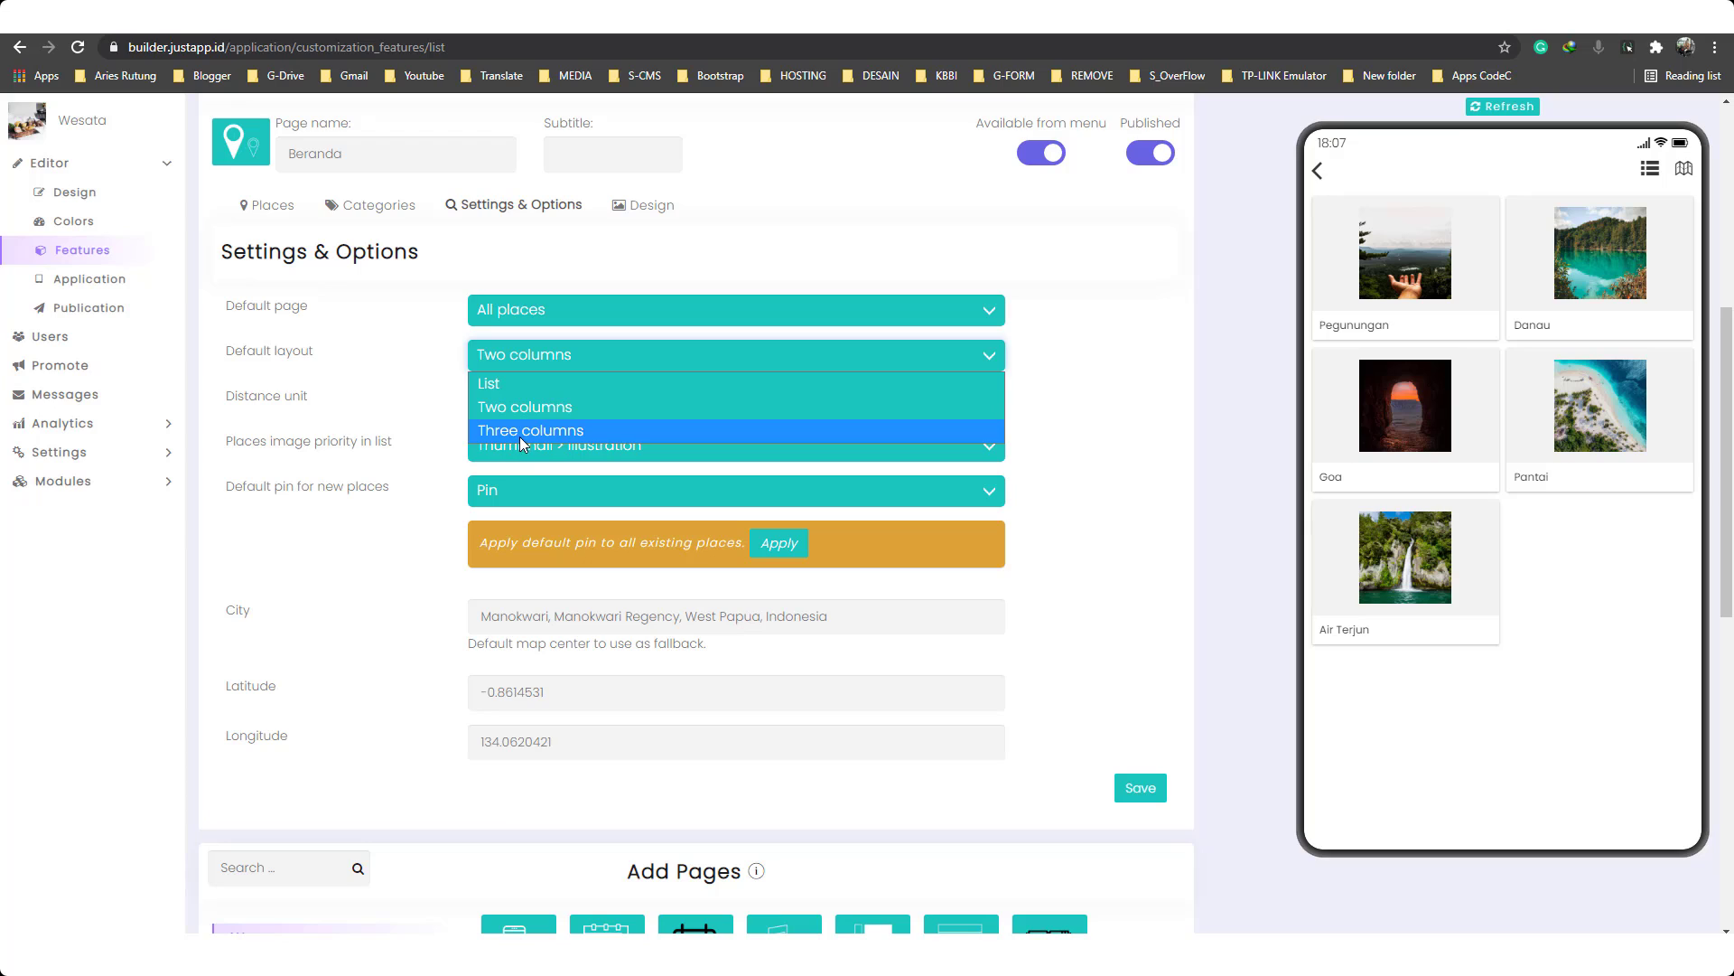
click(510, 406)
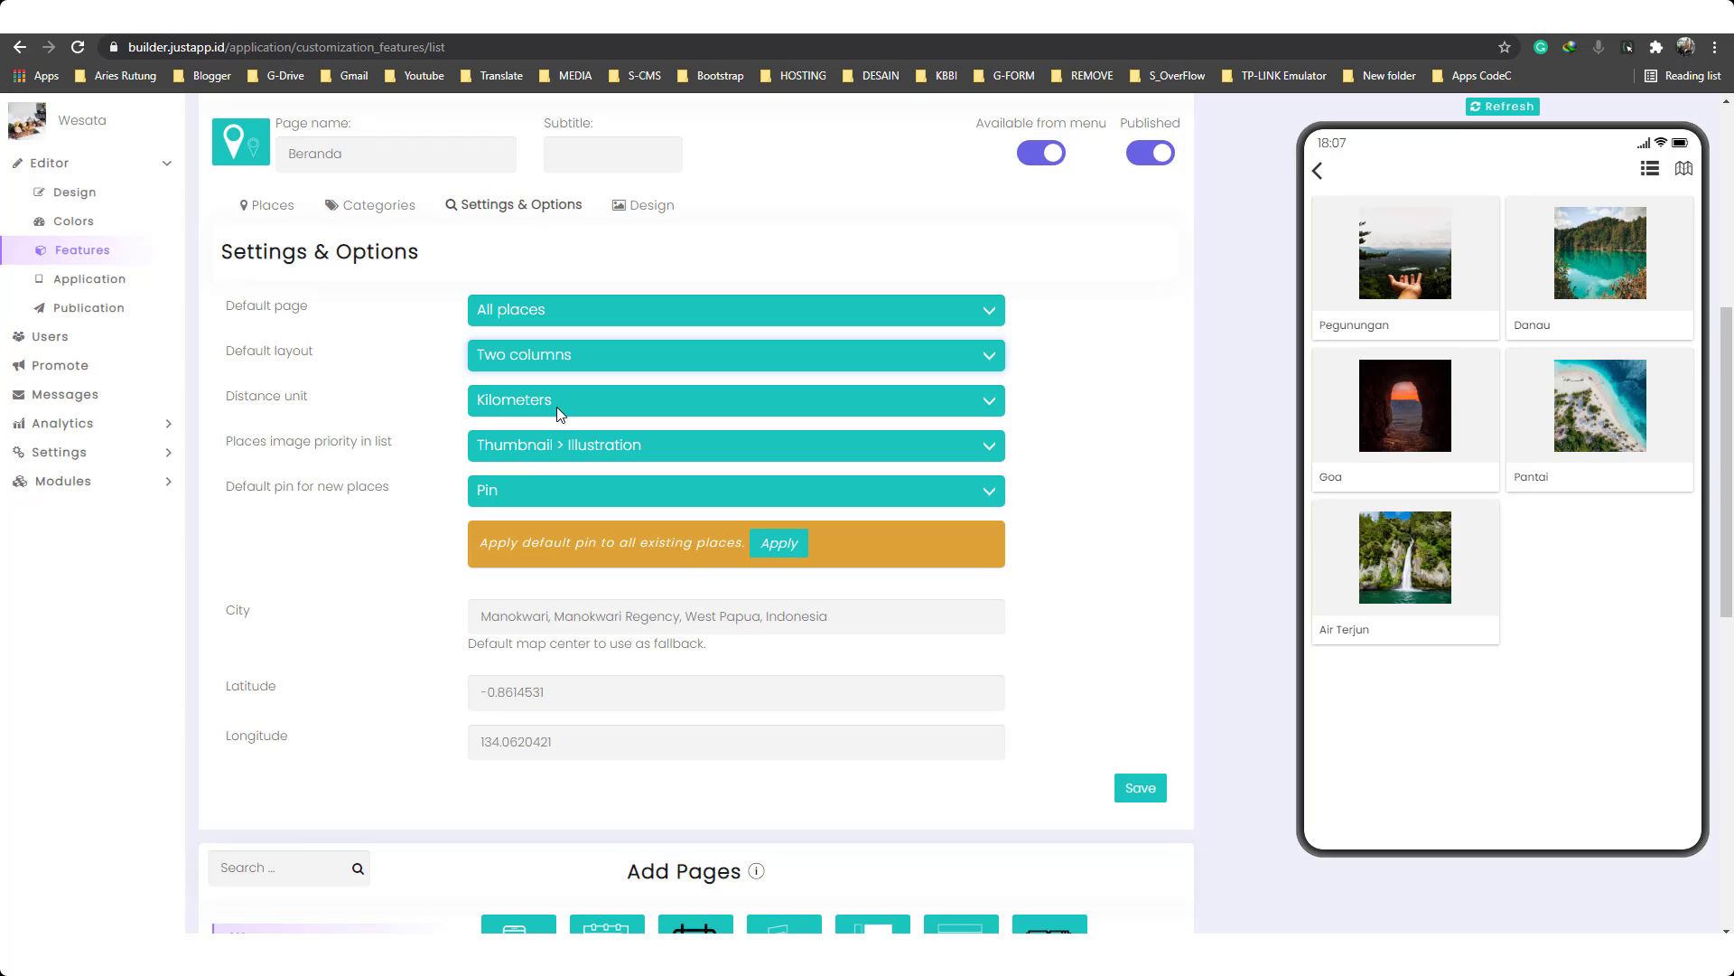
click(555, 403)
click(552, 403)
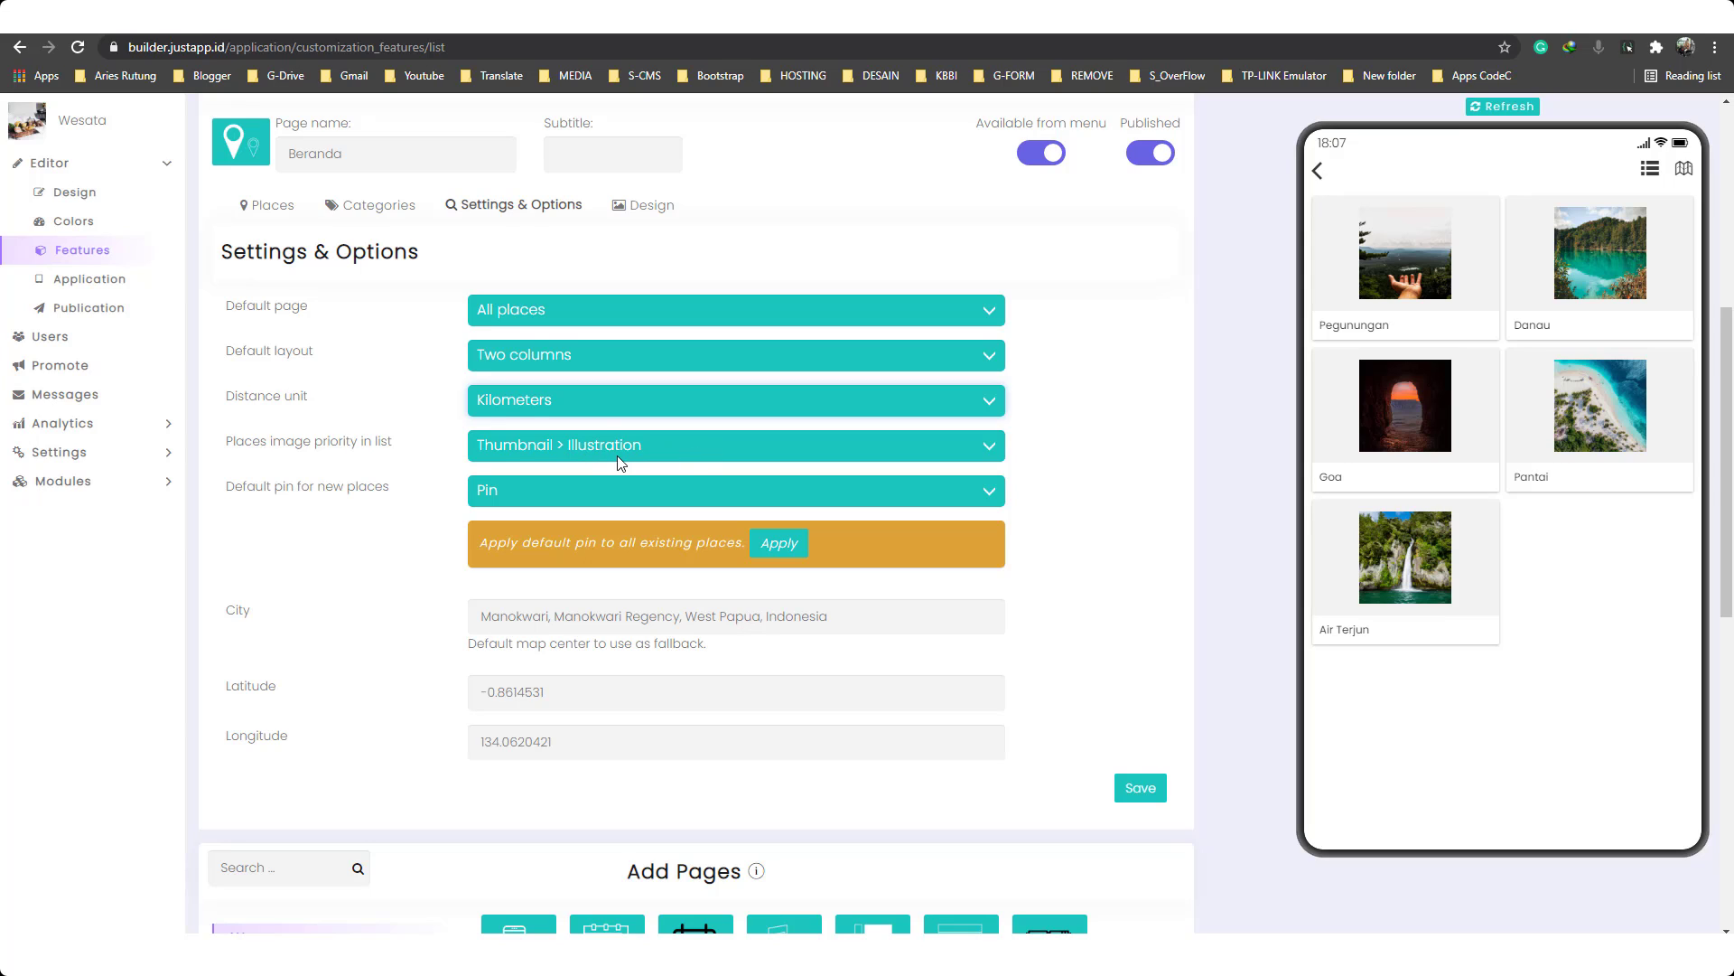
scroll(621, 439, down, 1)
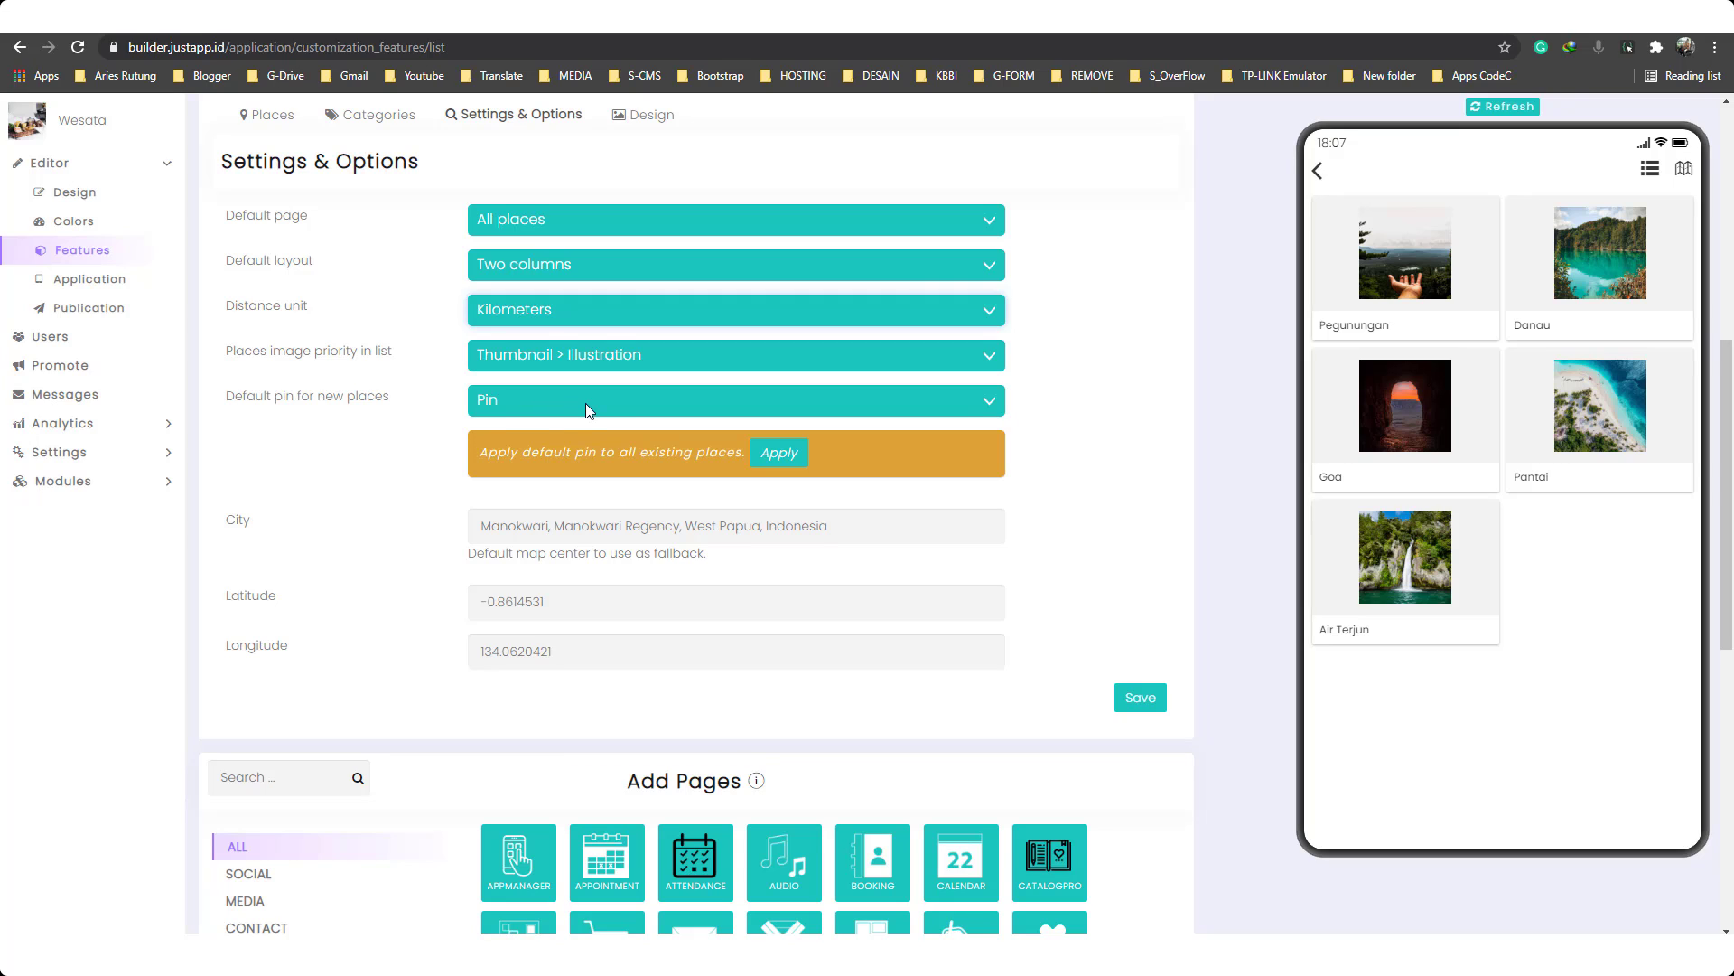
scroll(578, 409, down, 1)
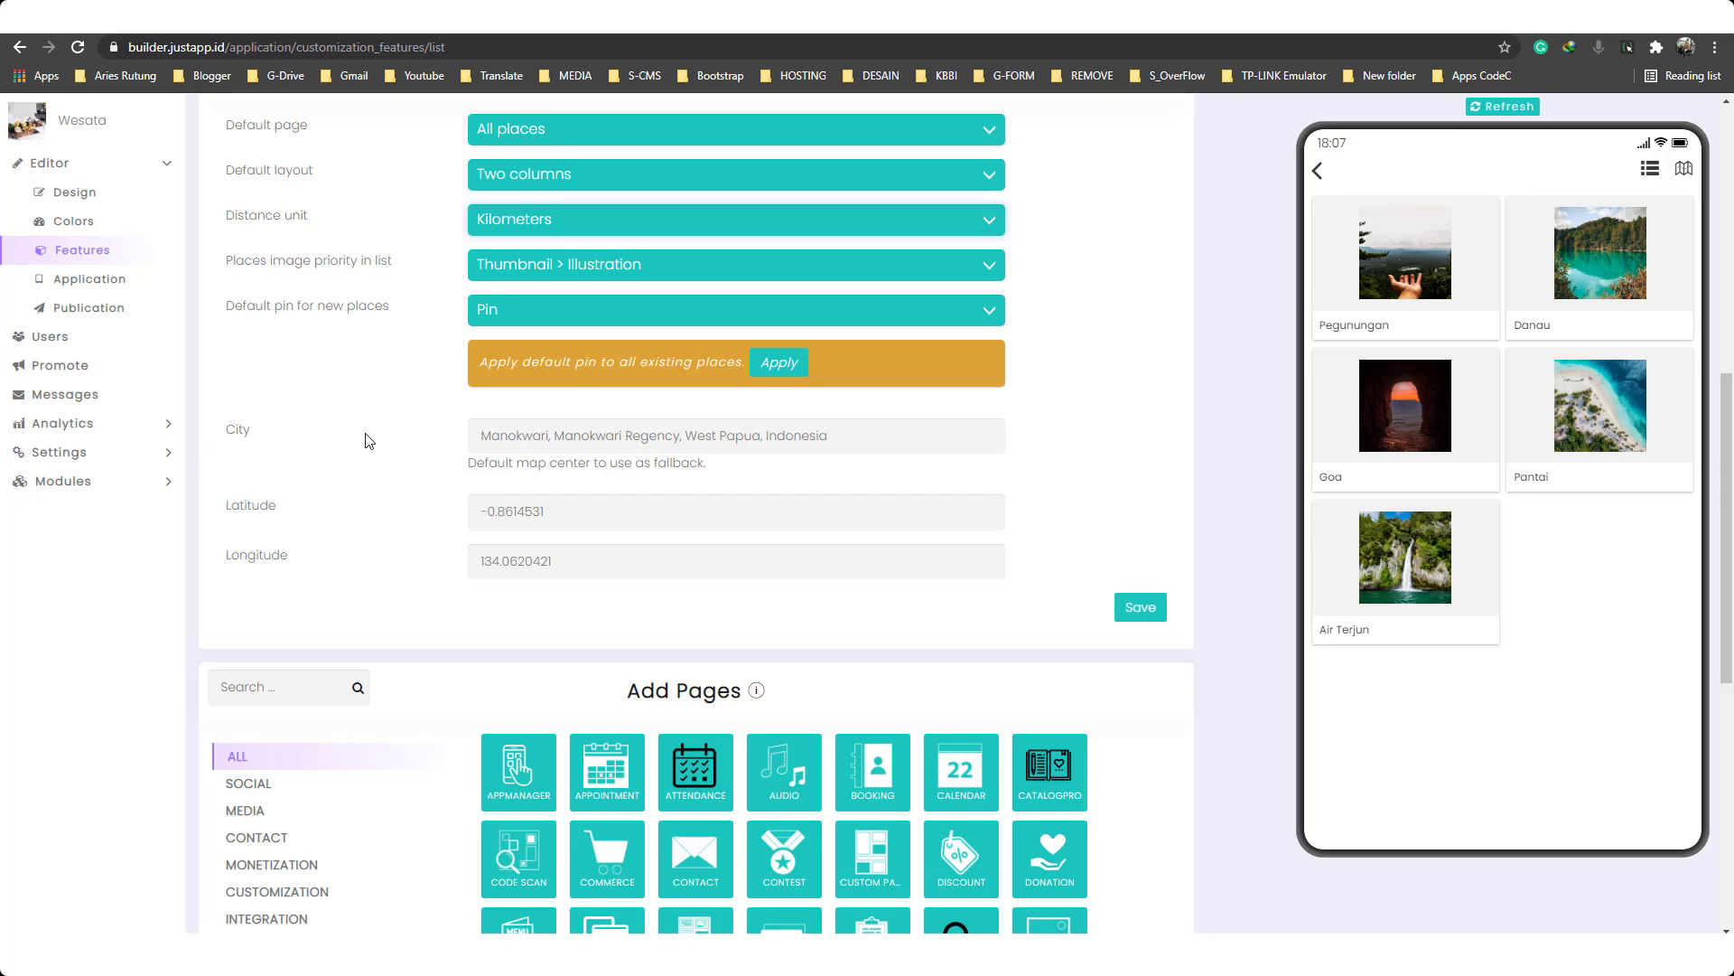
click(522, 435)
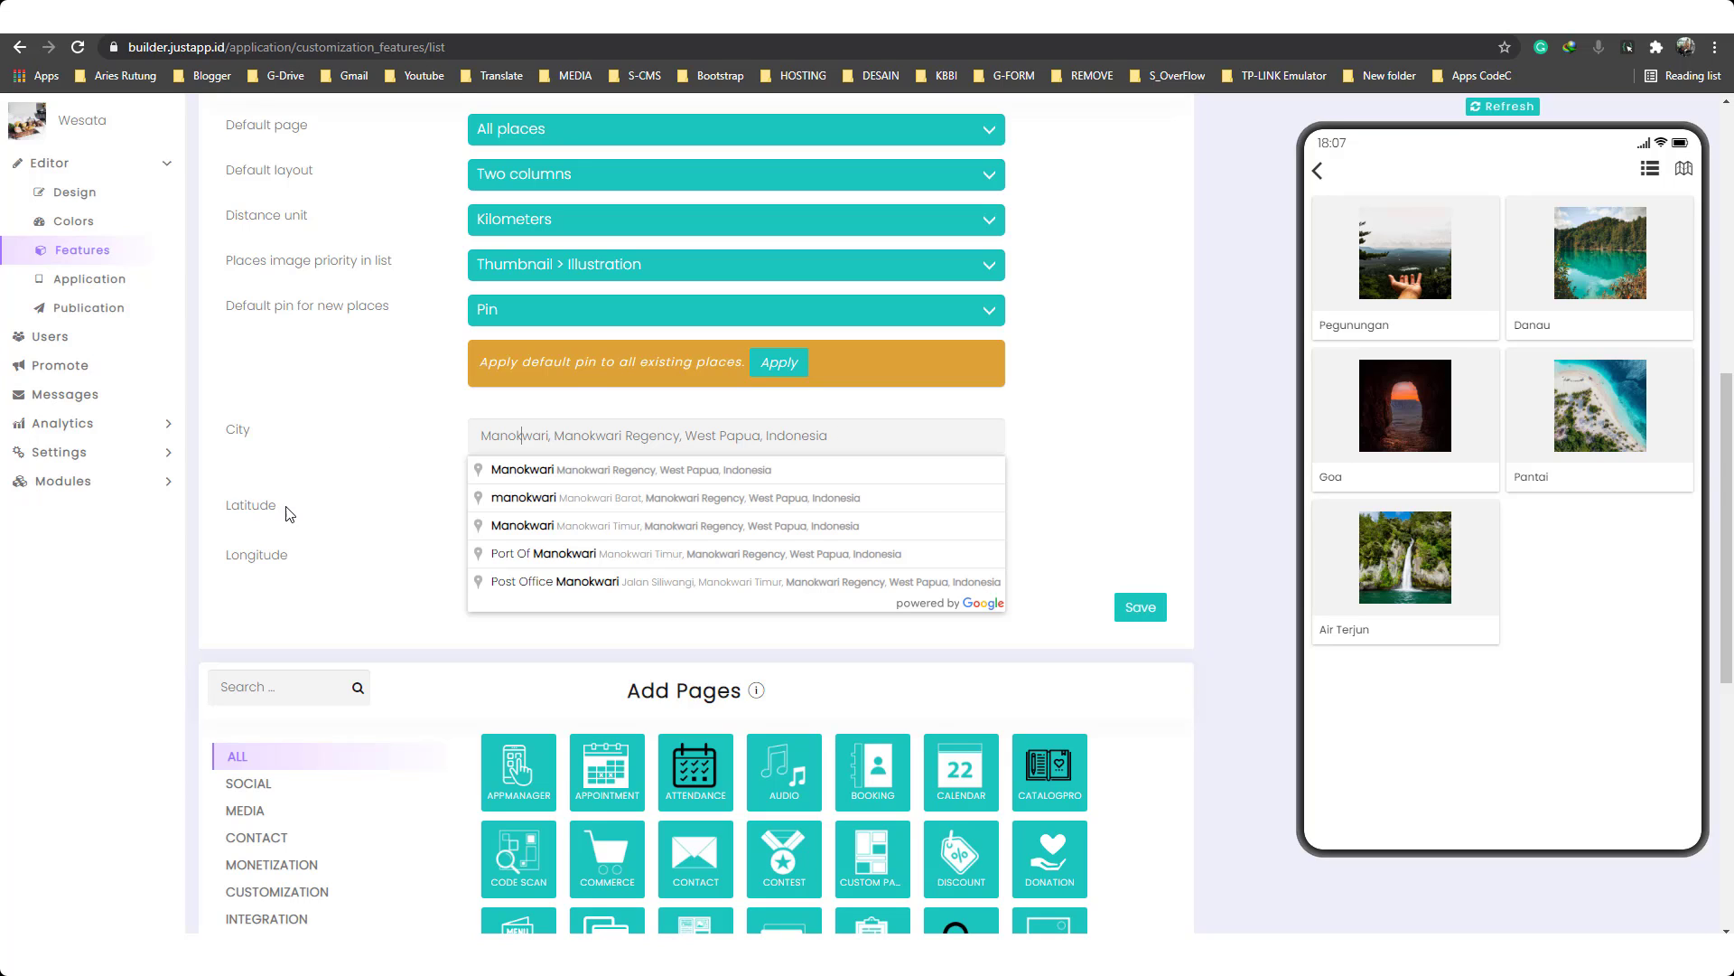
click(321, 558)
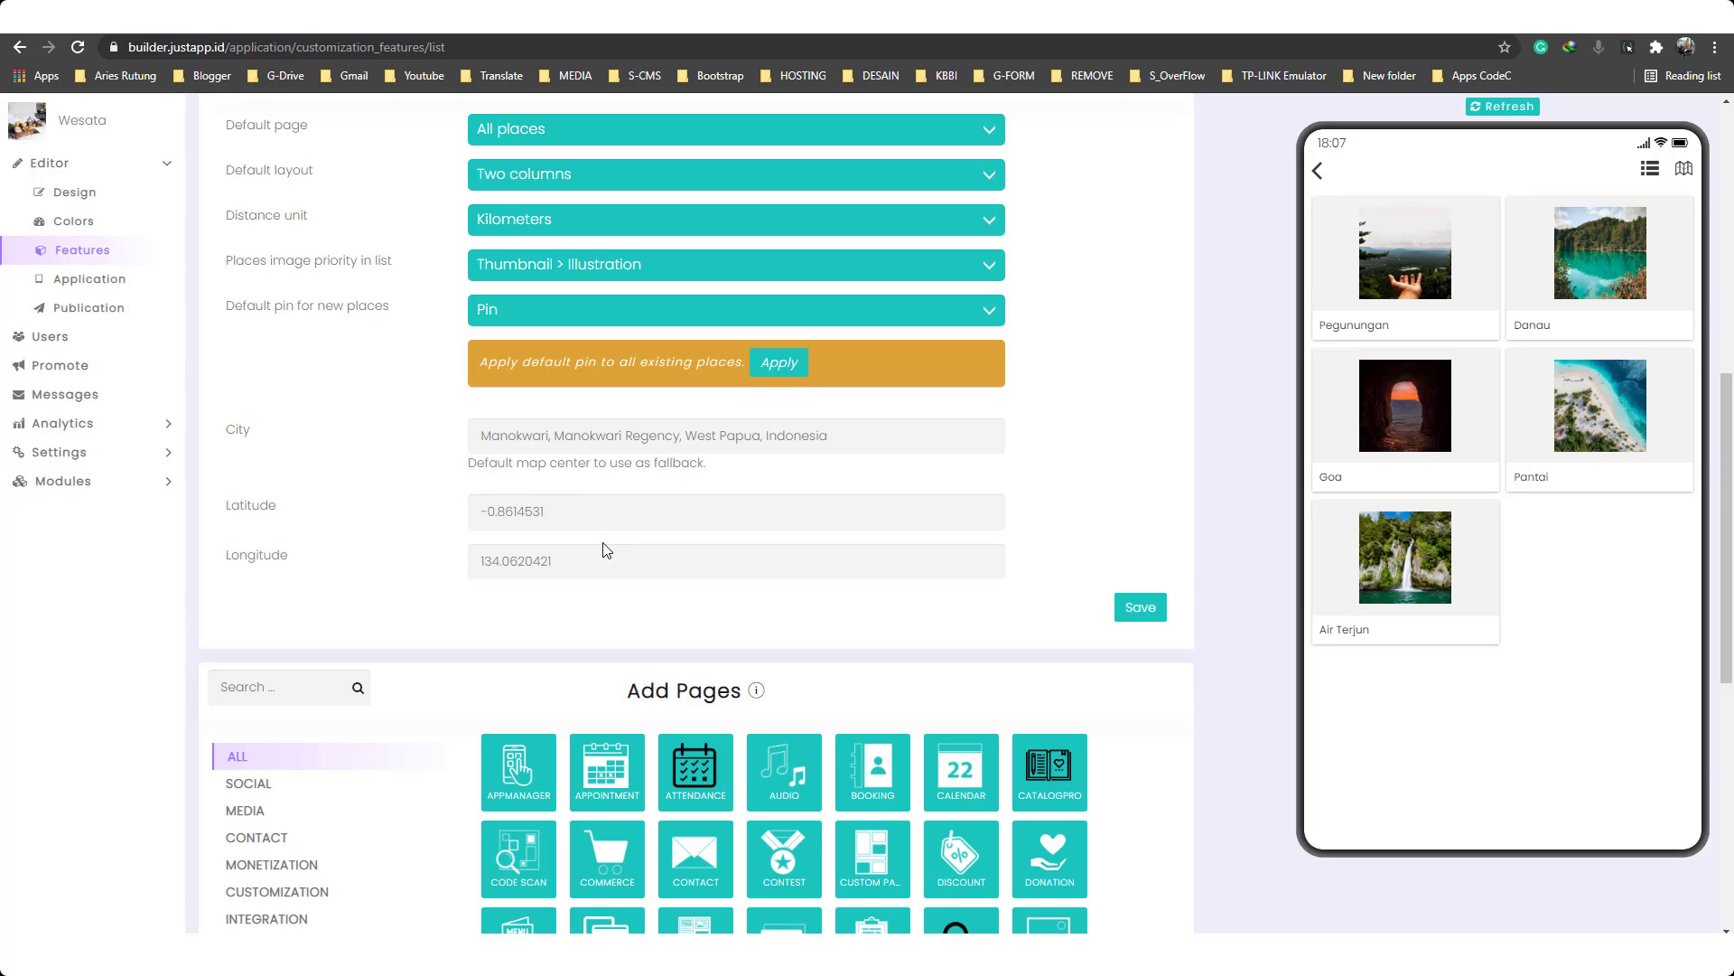
scroll(614, 472, up, 2)
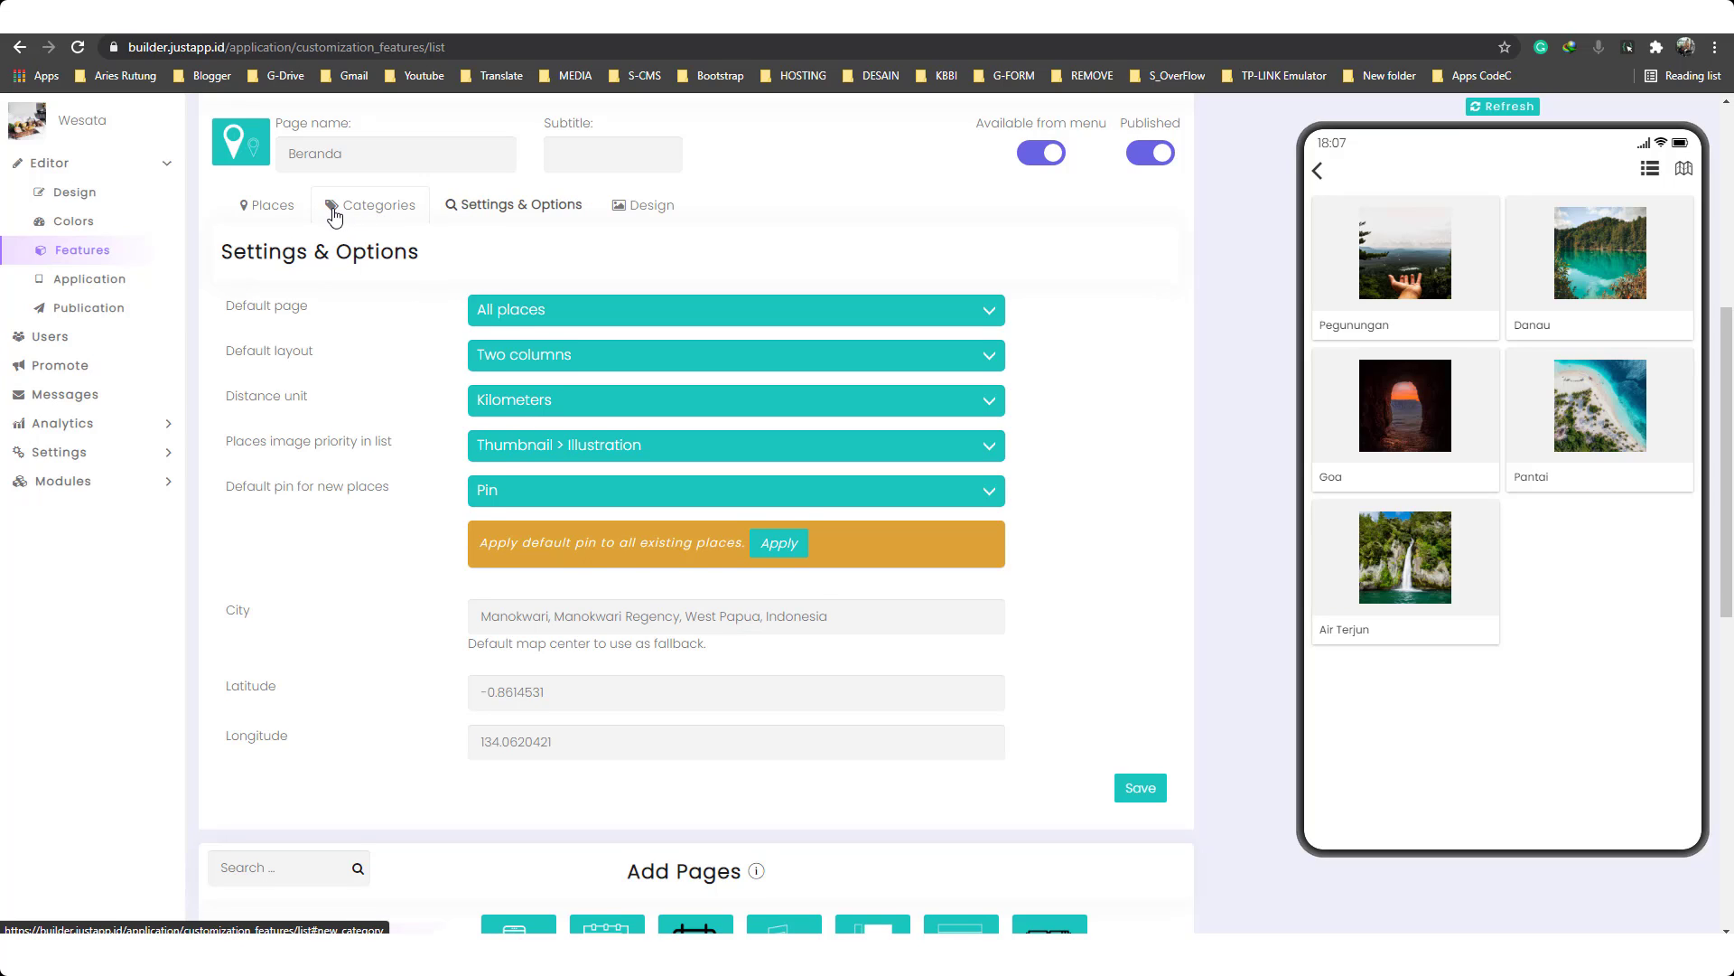
Step: Look through the Beranda page's category list and its list of managed places
click(390, 207)
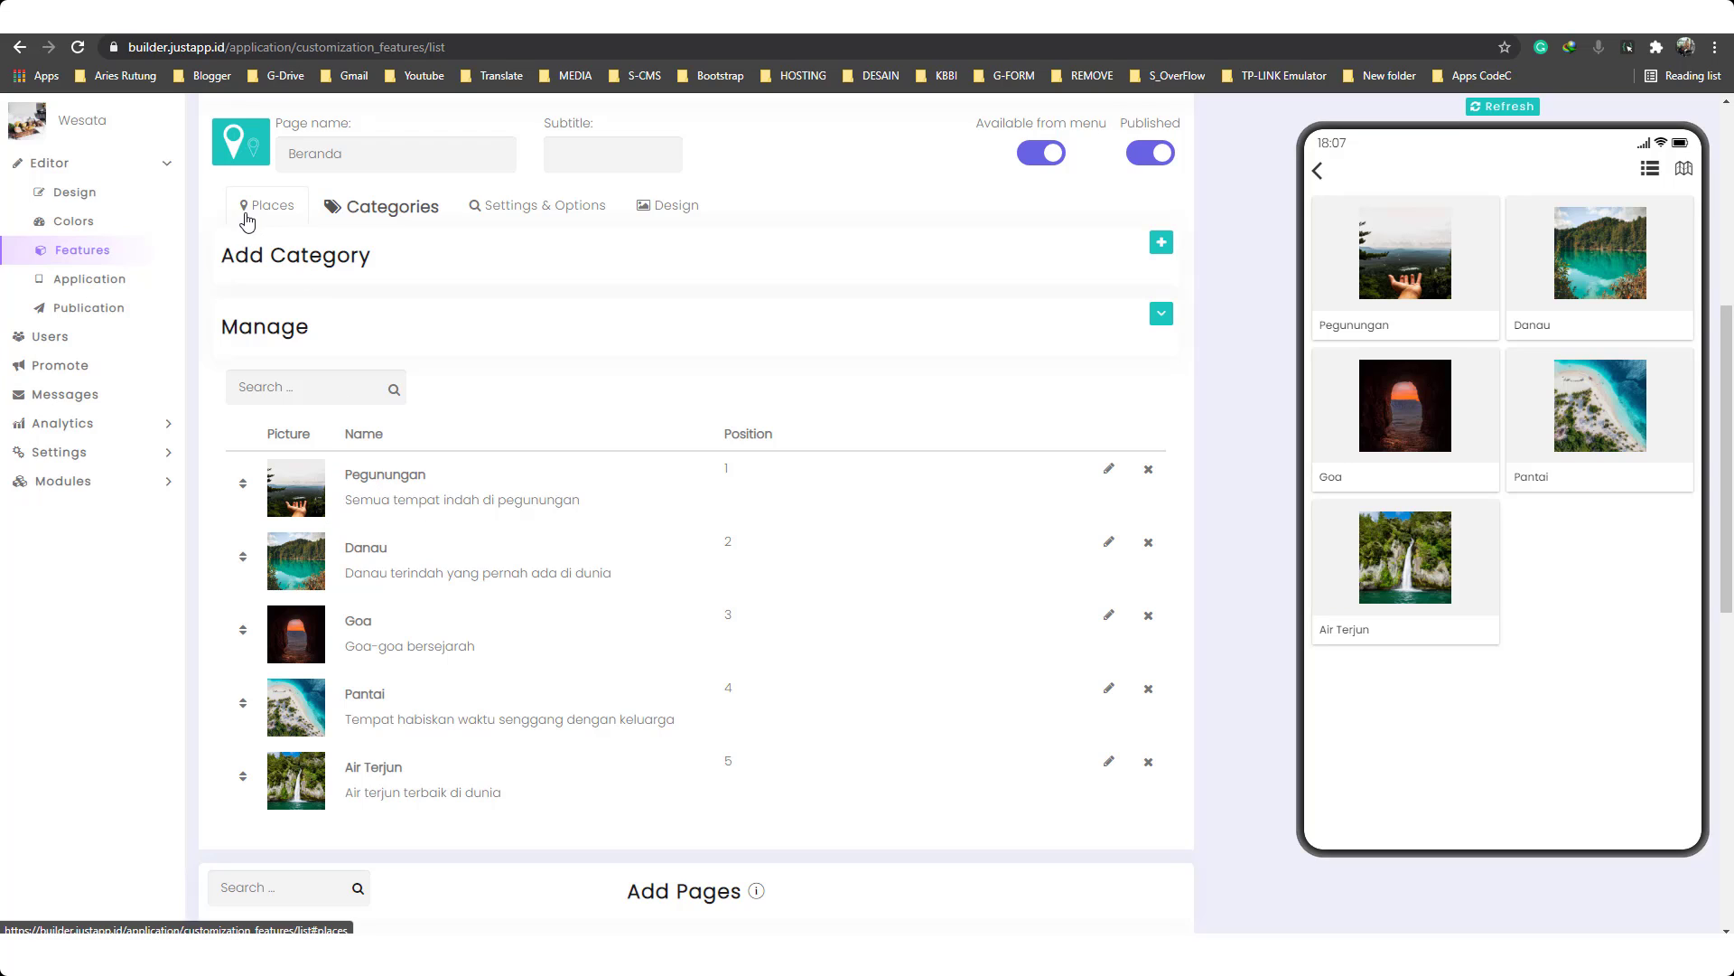
click(290, 219)
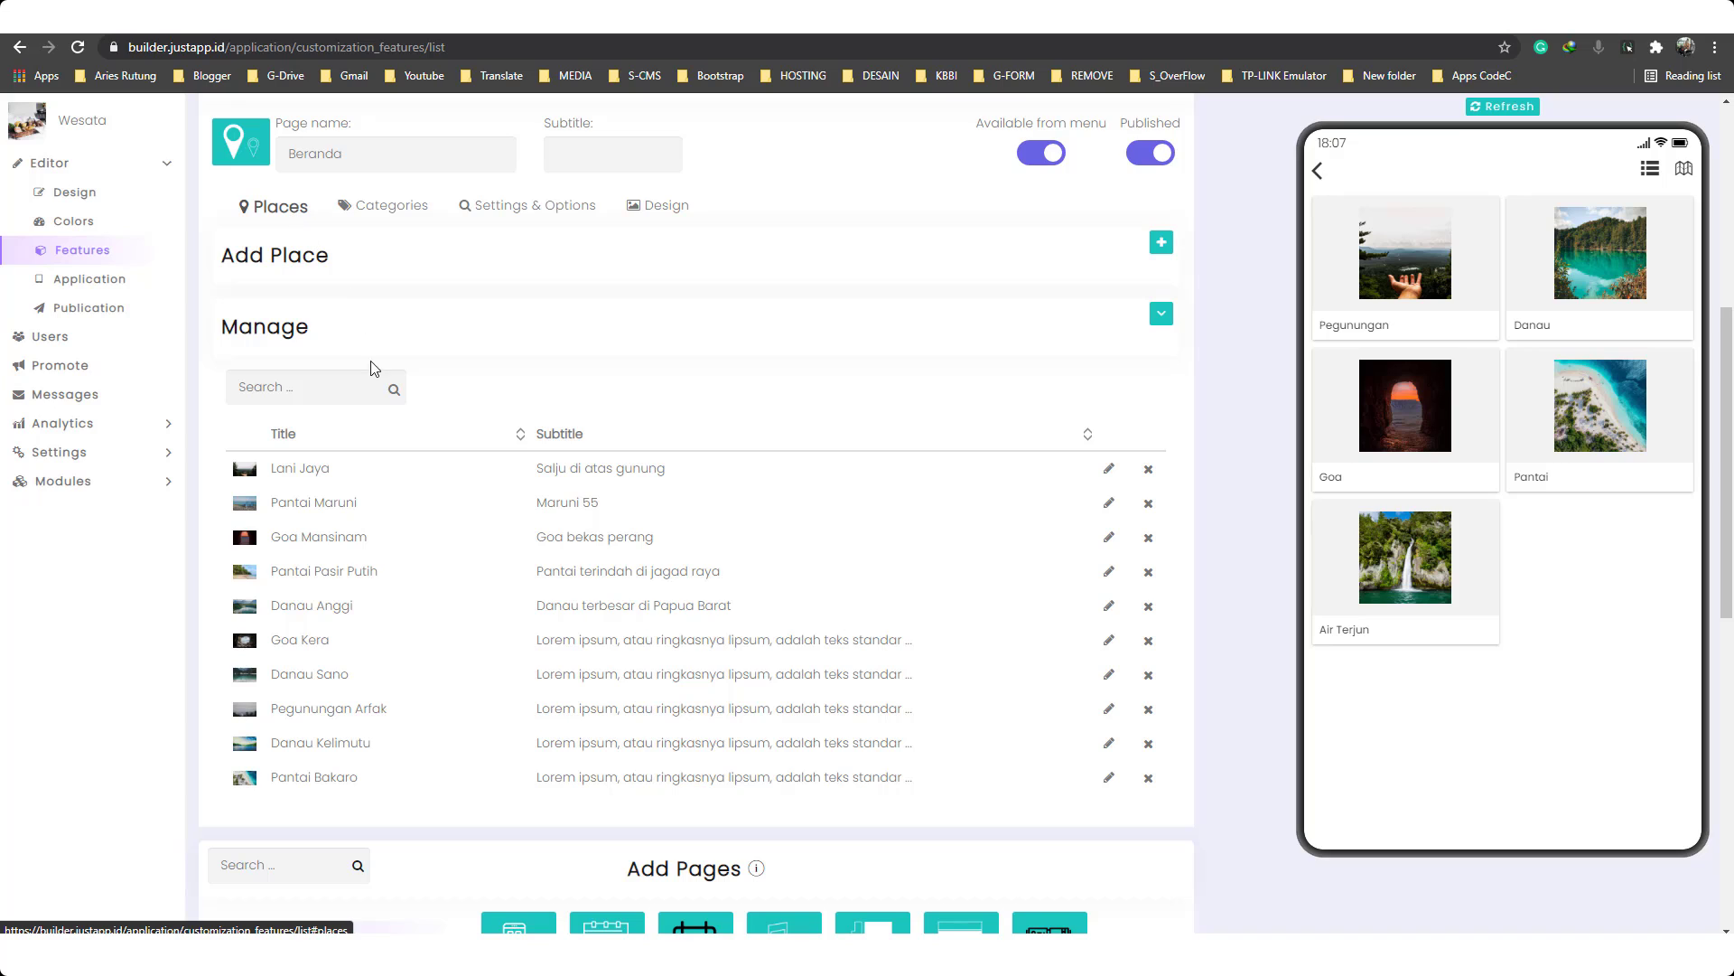
scroll(375, 369, down, 1)
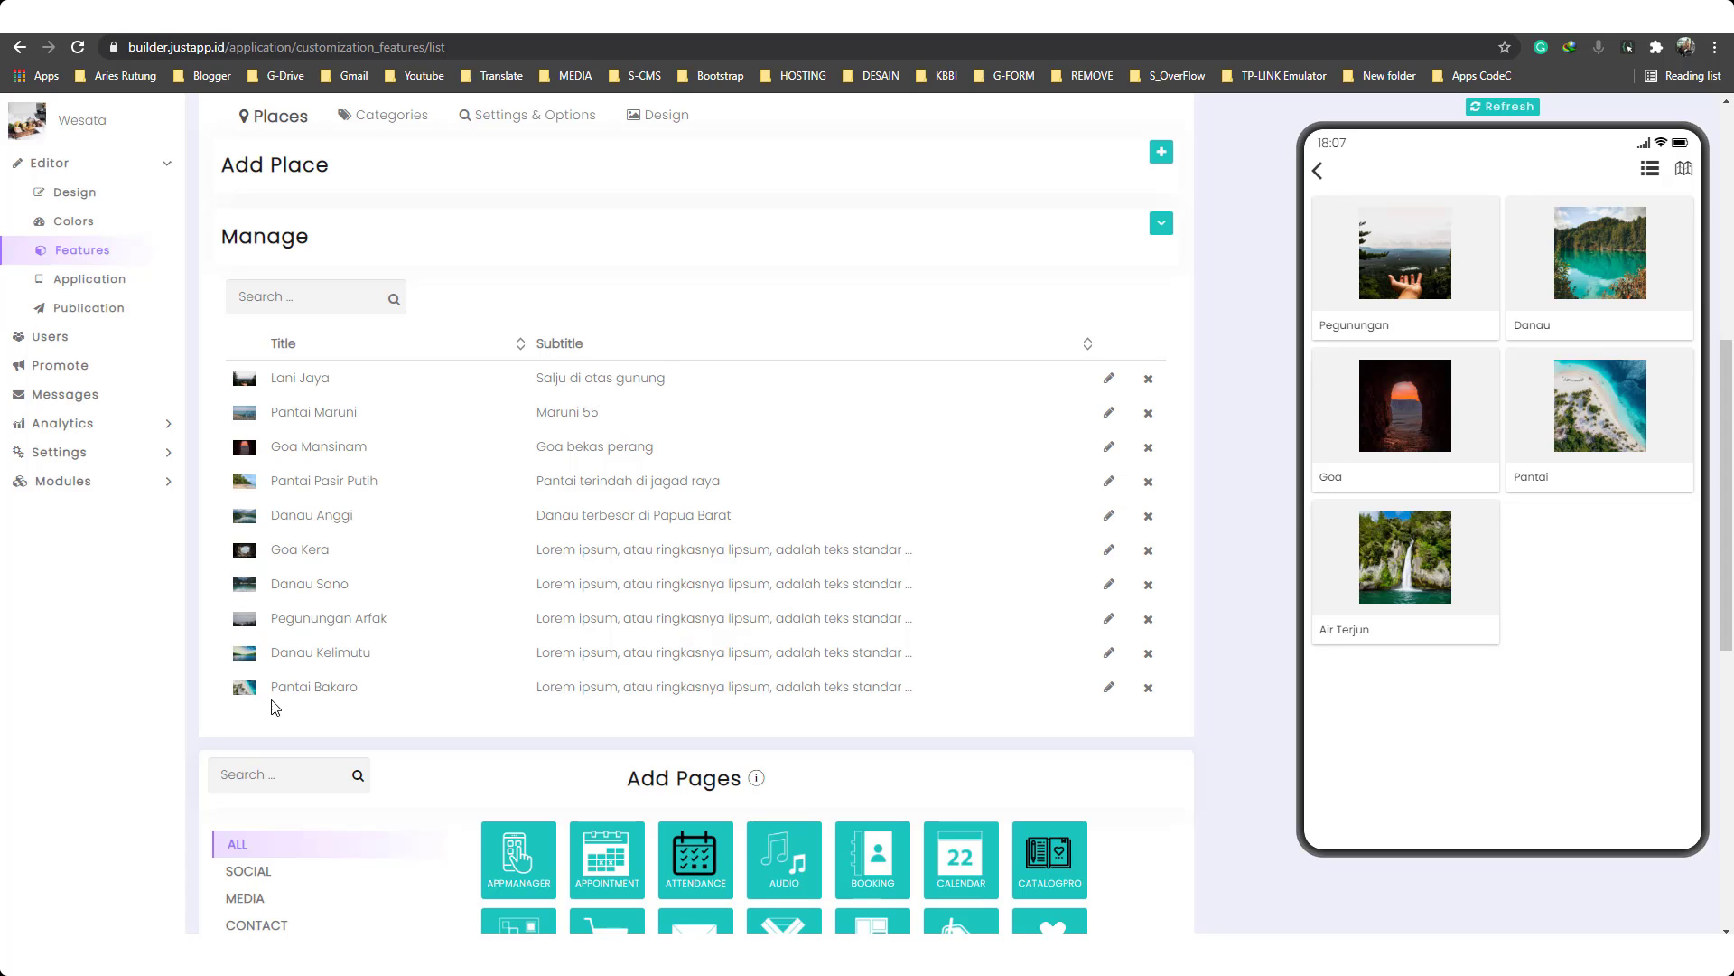
Step: Open the place Pantai Bakaro for editing, examine its details and its address, text, image, slider and video sections, and return to the places list
click(1109, 688)
scroll(371, 492, down, 3)
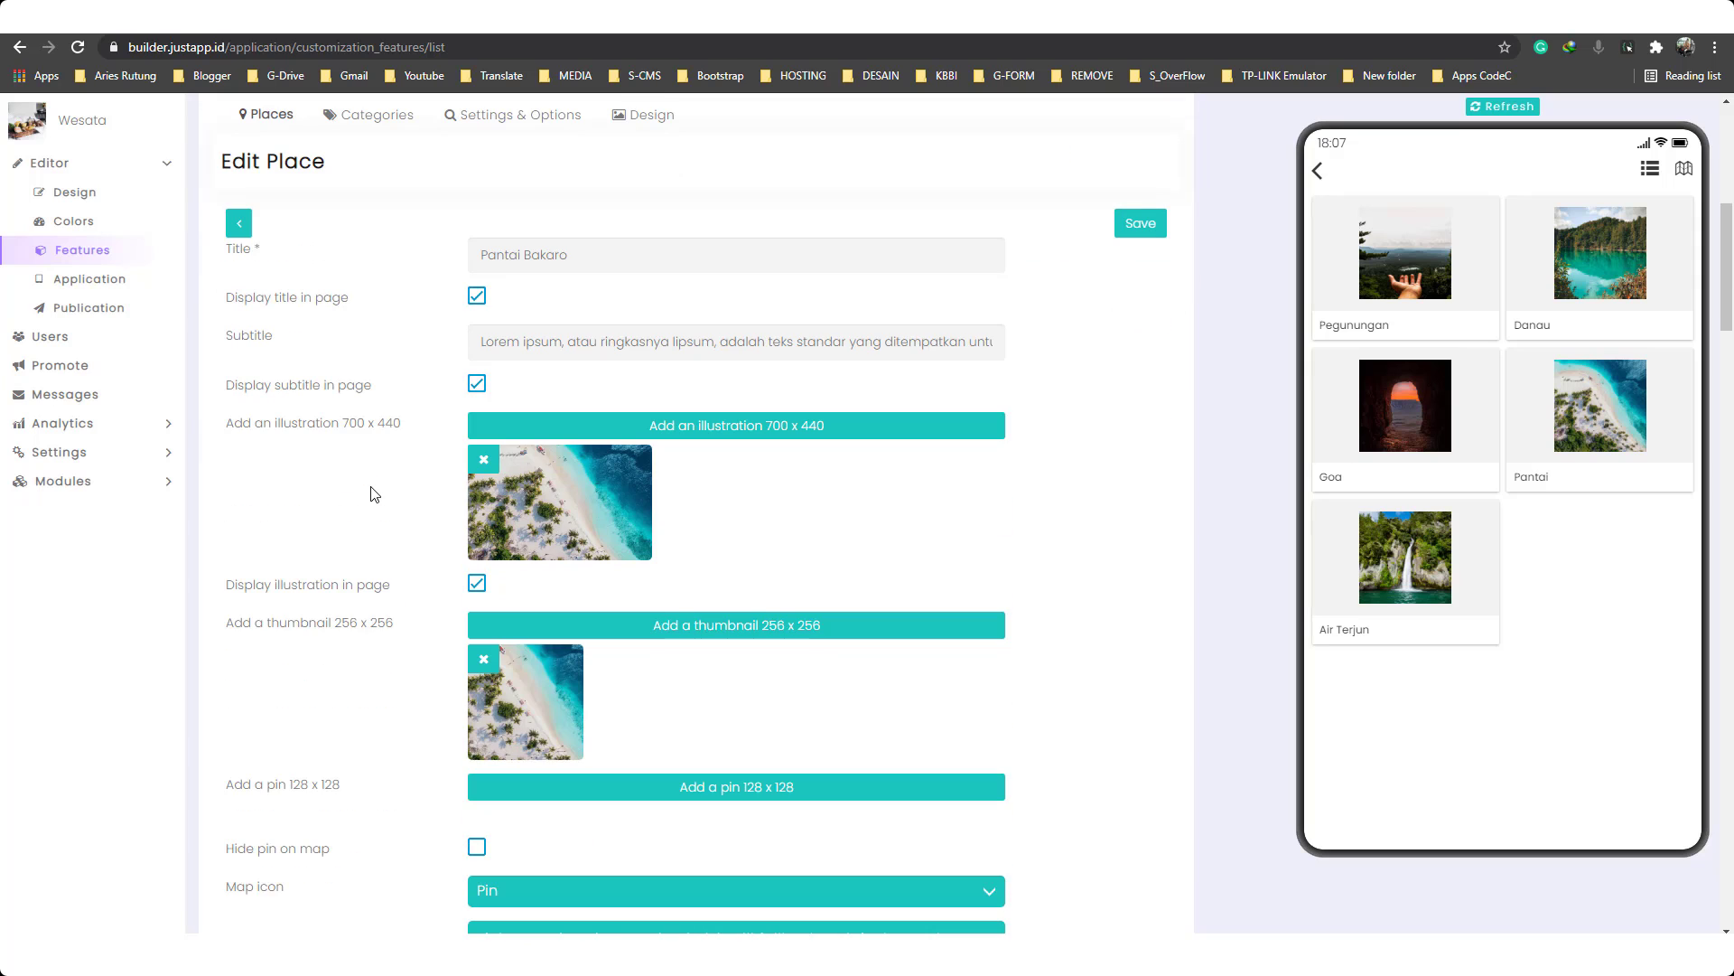
scroll(545, 695, down, 9)
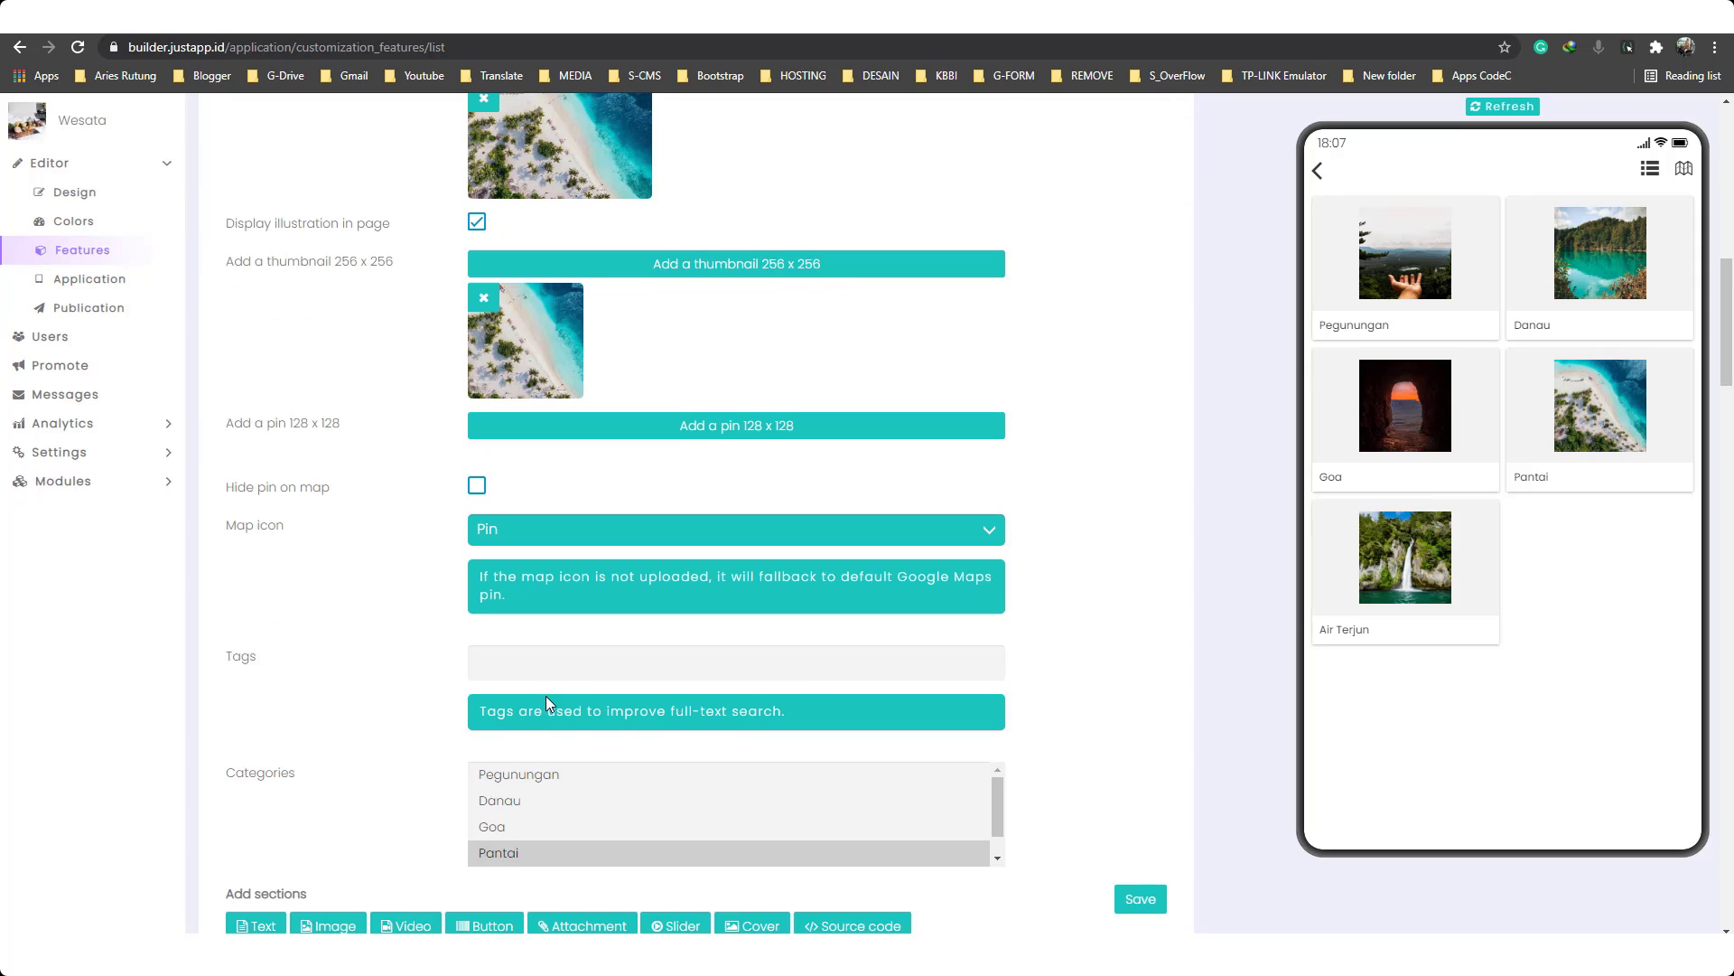
scroll(304, 527, down, 3)
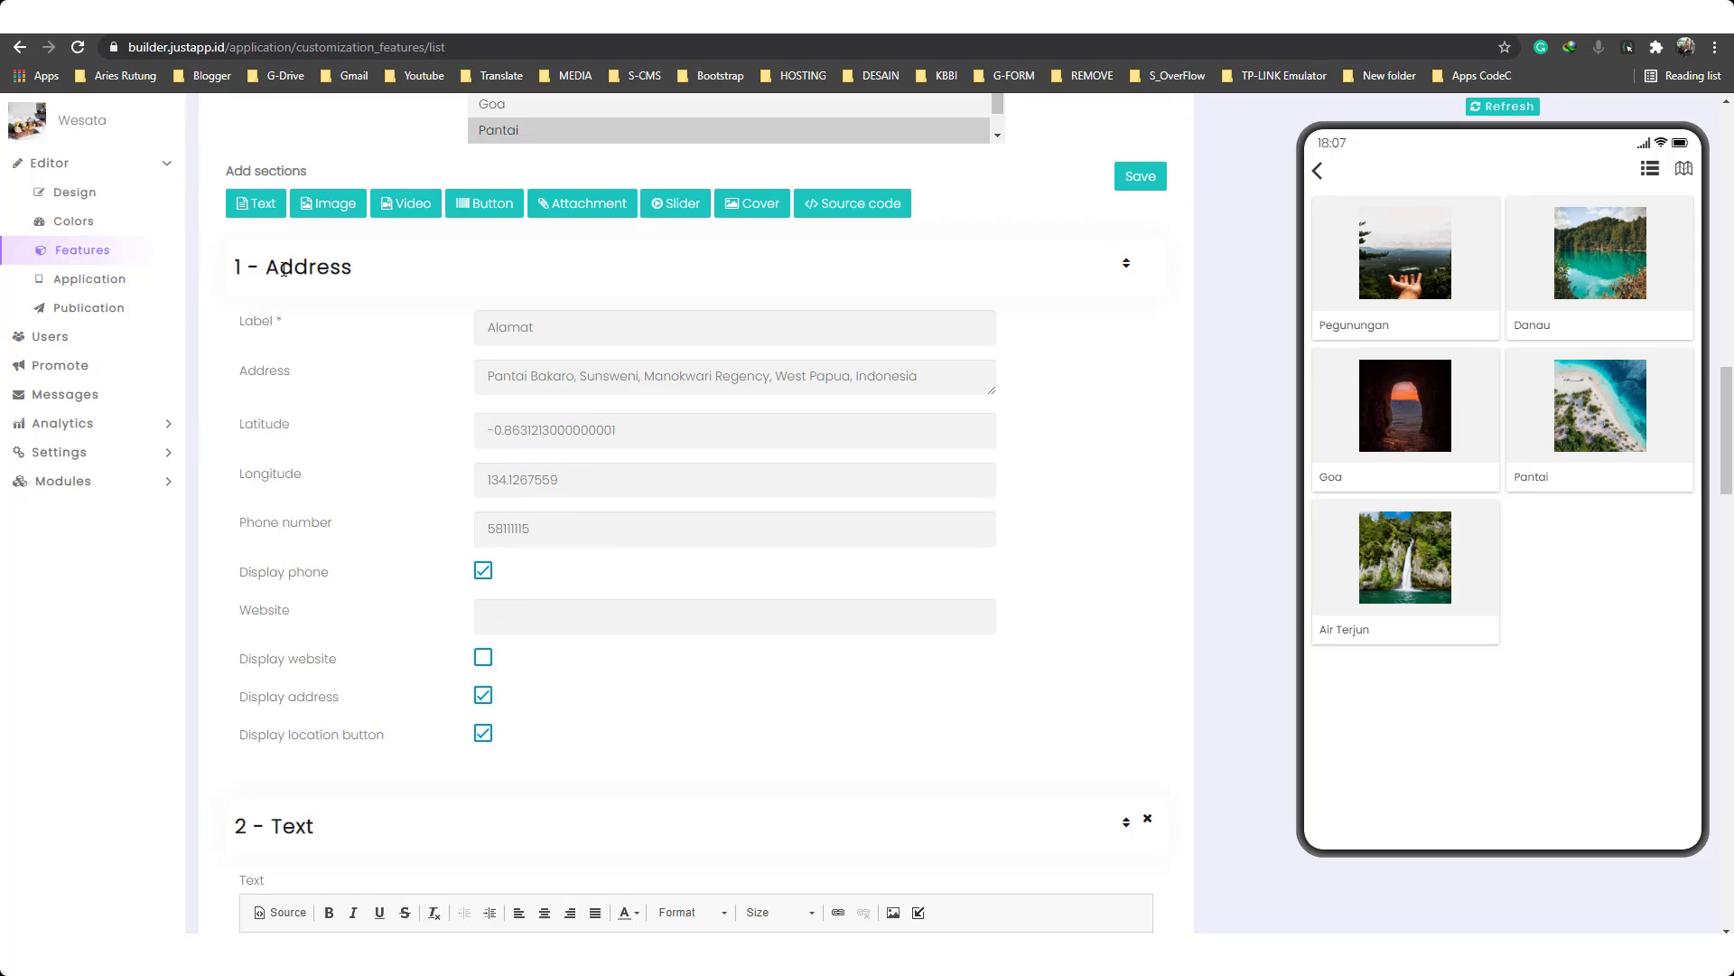
scroll(290, 498, down, 5)
scroll(289, 497, down, 4)
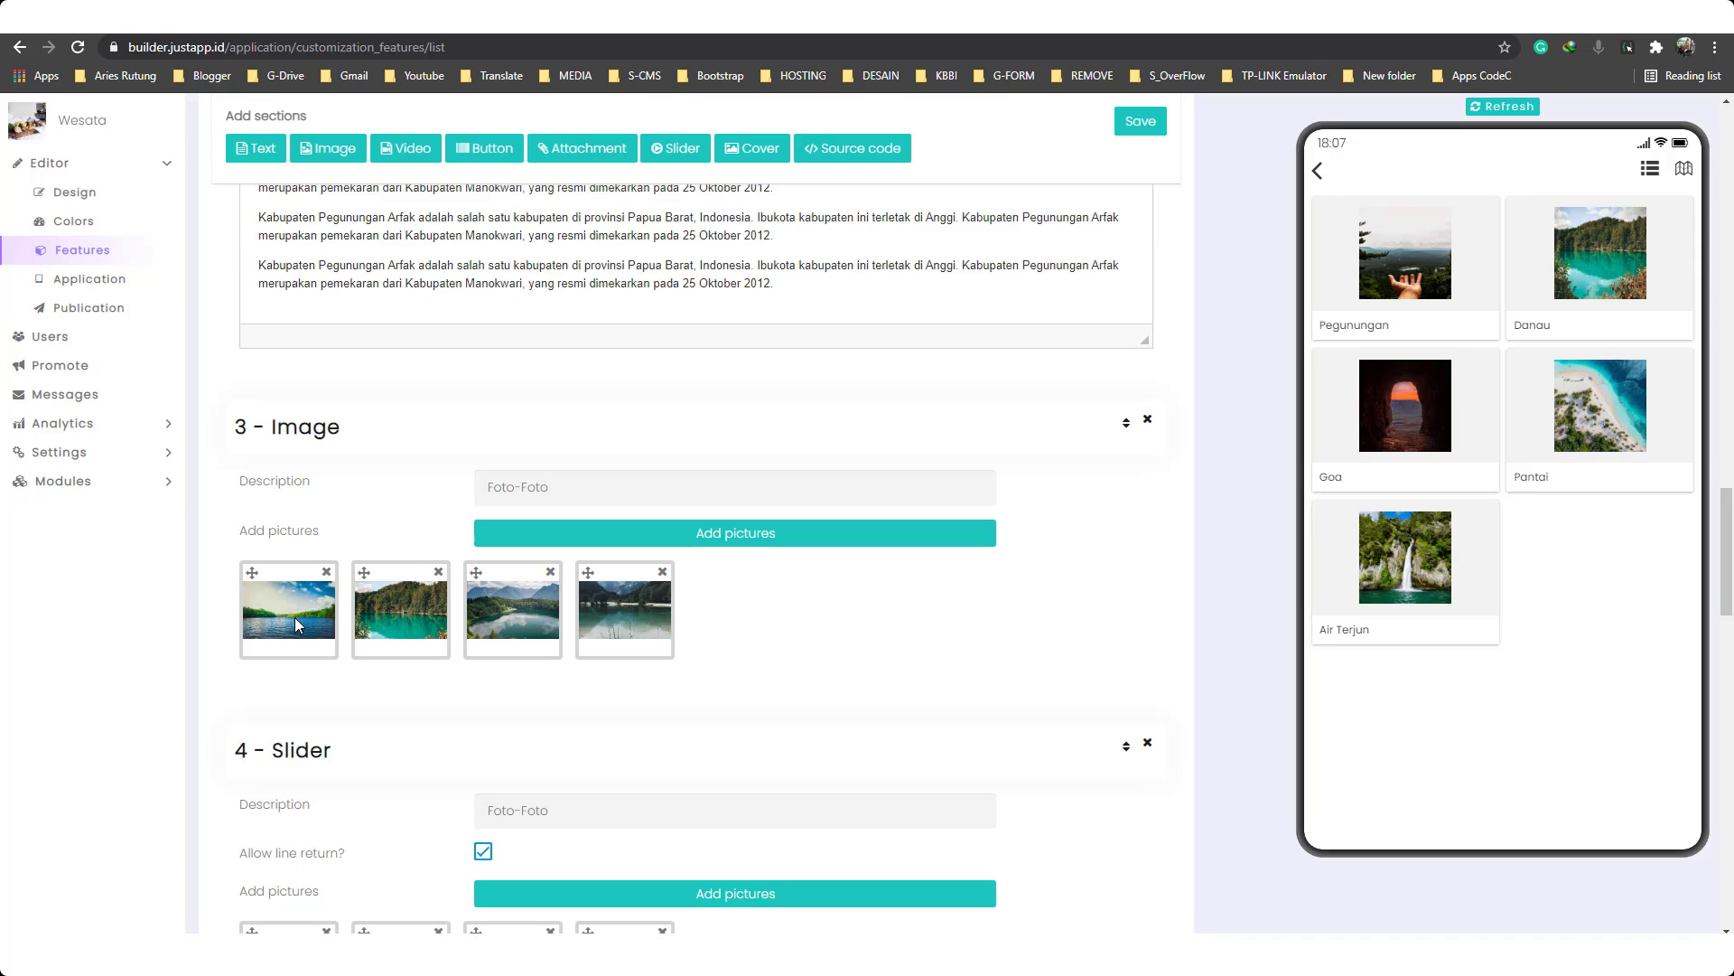
scroll(491, 517, down, 3)
scroll(445, 531, down, 2)
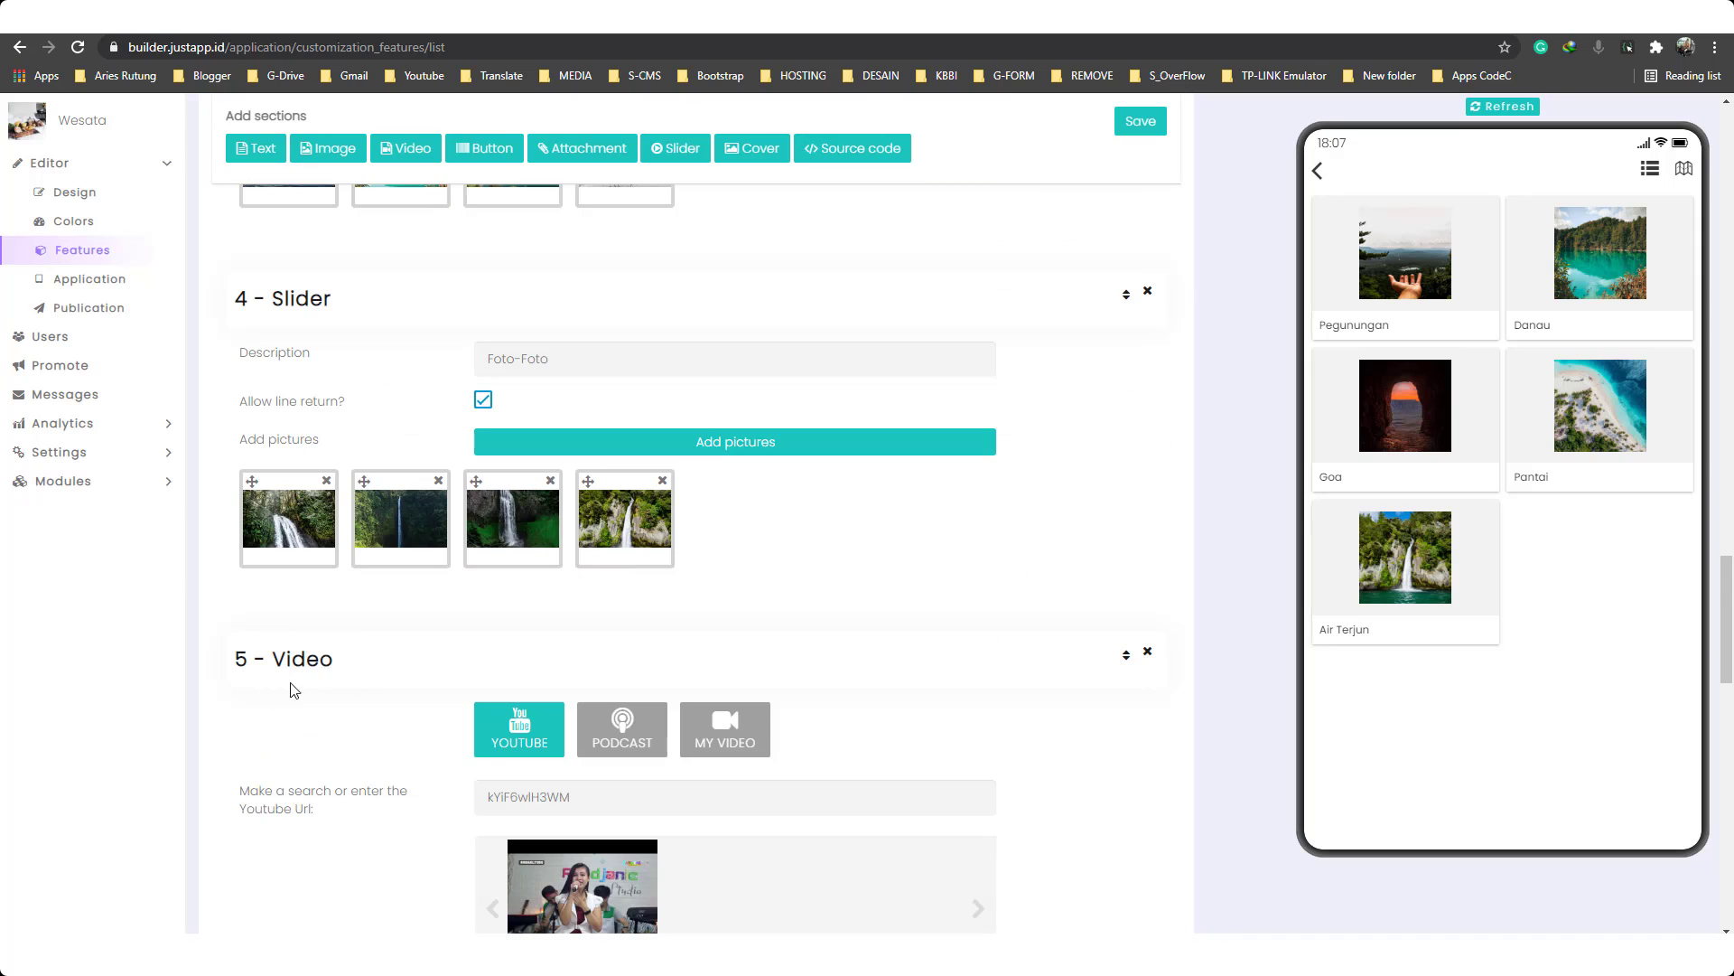
scroll(466, 652, down, 3)
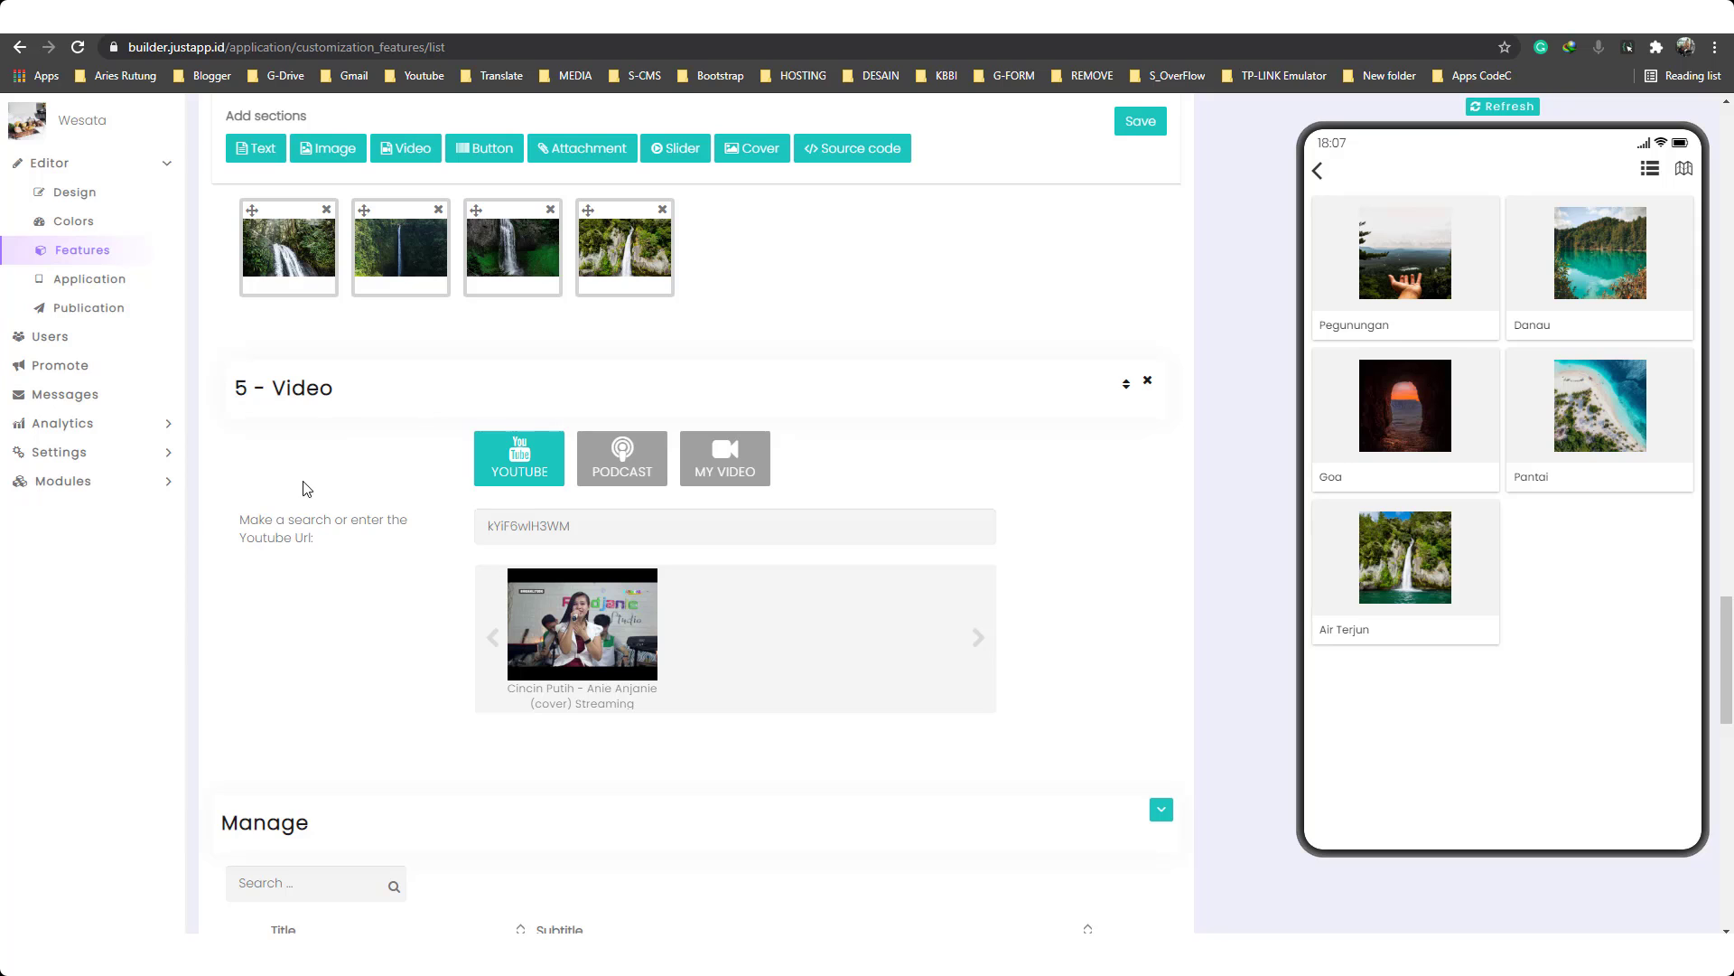
scroll(747, 538, down, 1)
scroll(705, 573, up, 4)
scroll(696, 558, up, 15)
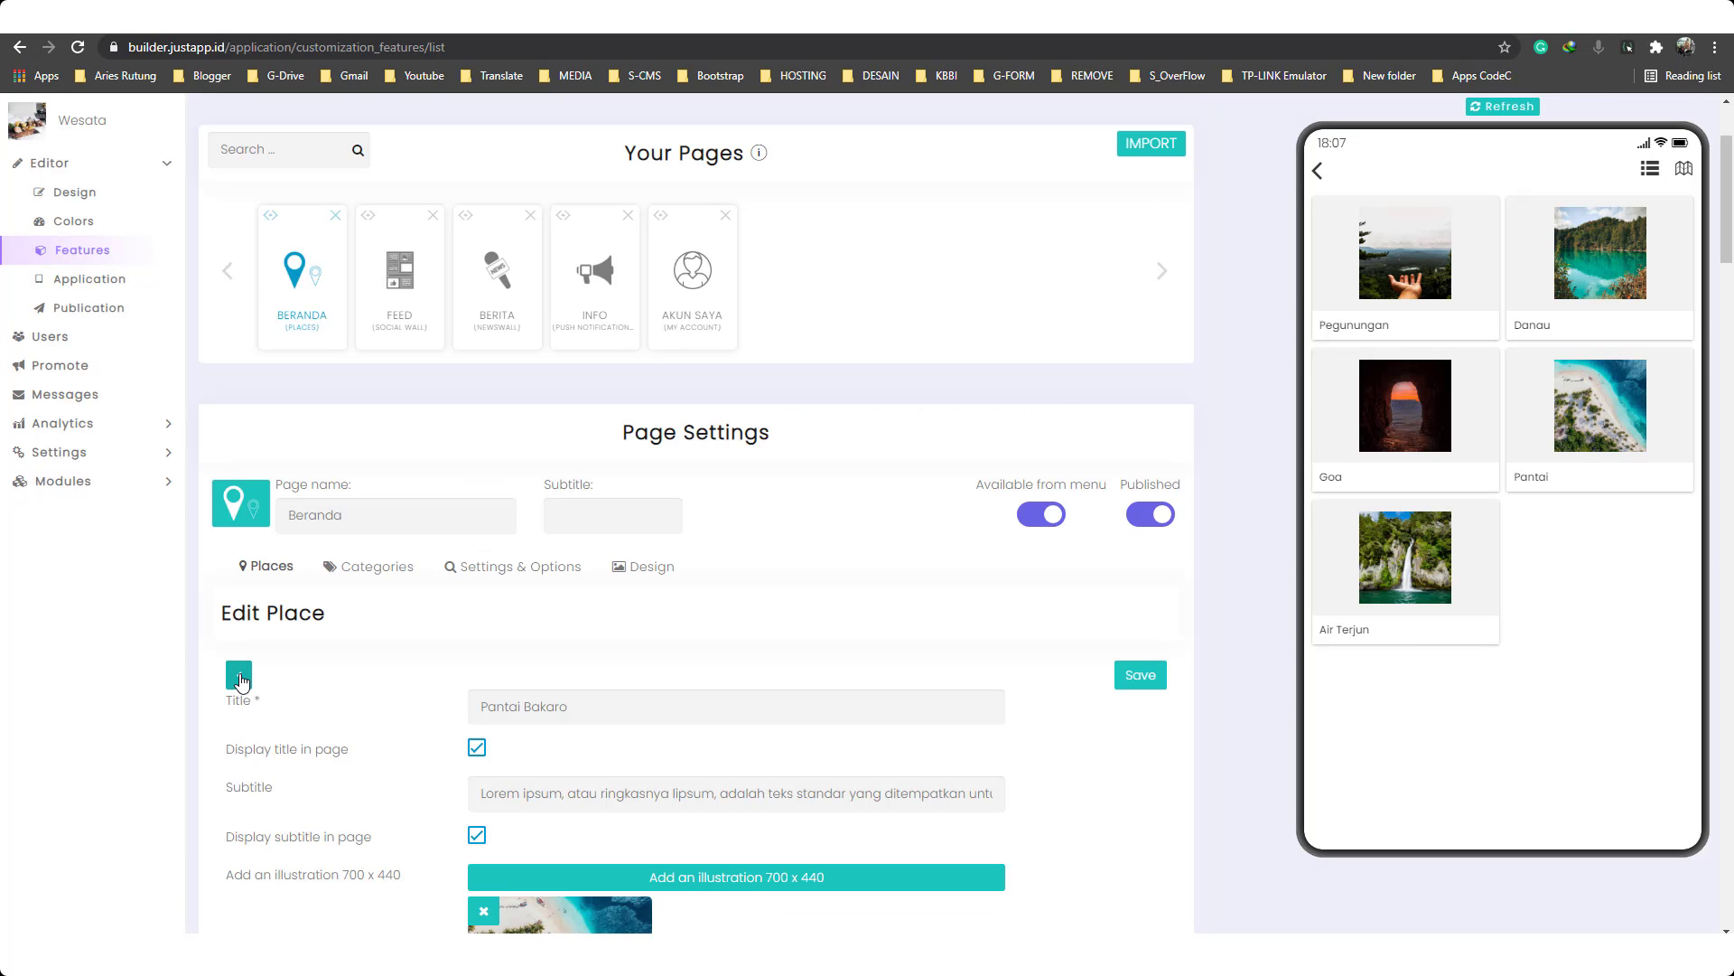
click(240, 676)
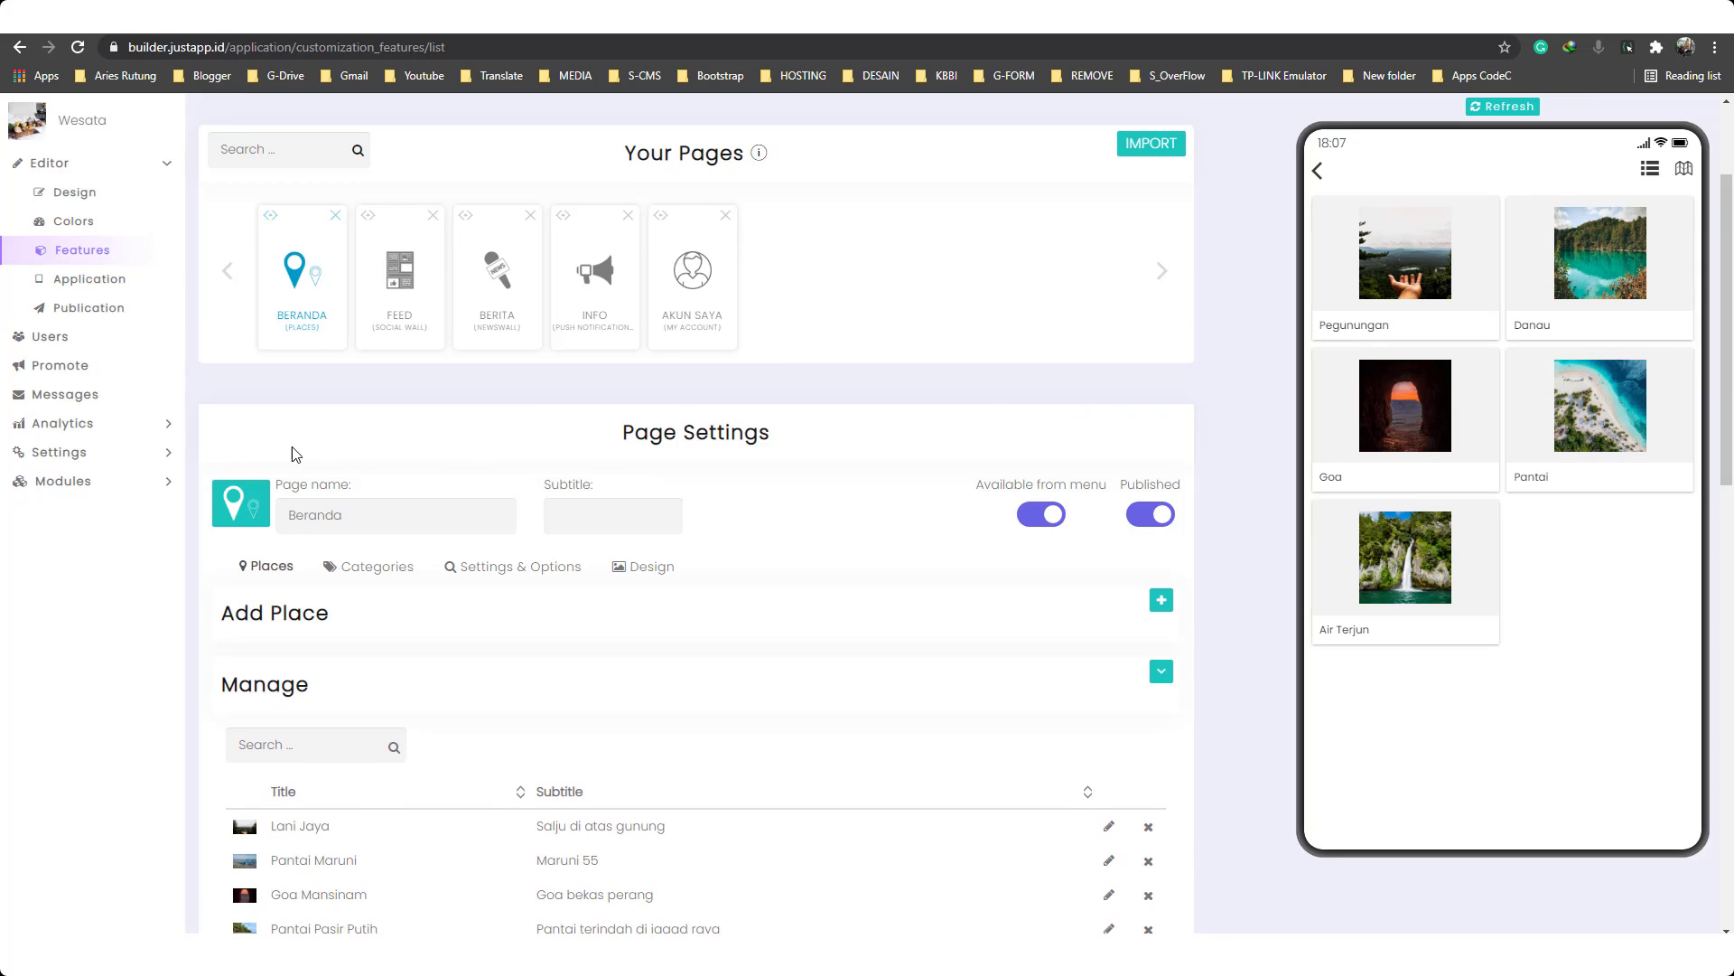
Step: Open the Feed page's Settings and examine the near me radius, design, post preview length, post sharing options and feature toggles
click(415, 300)
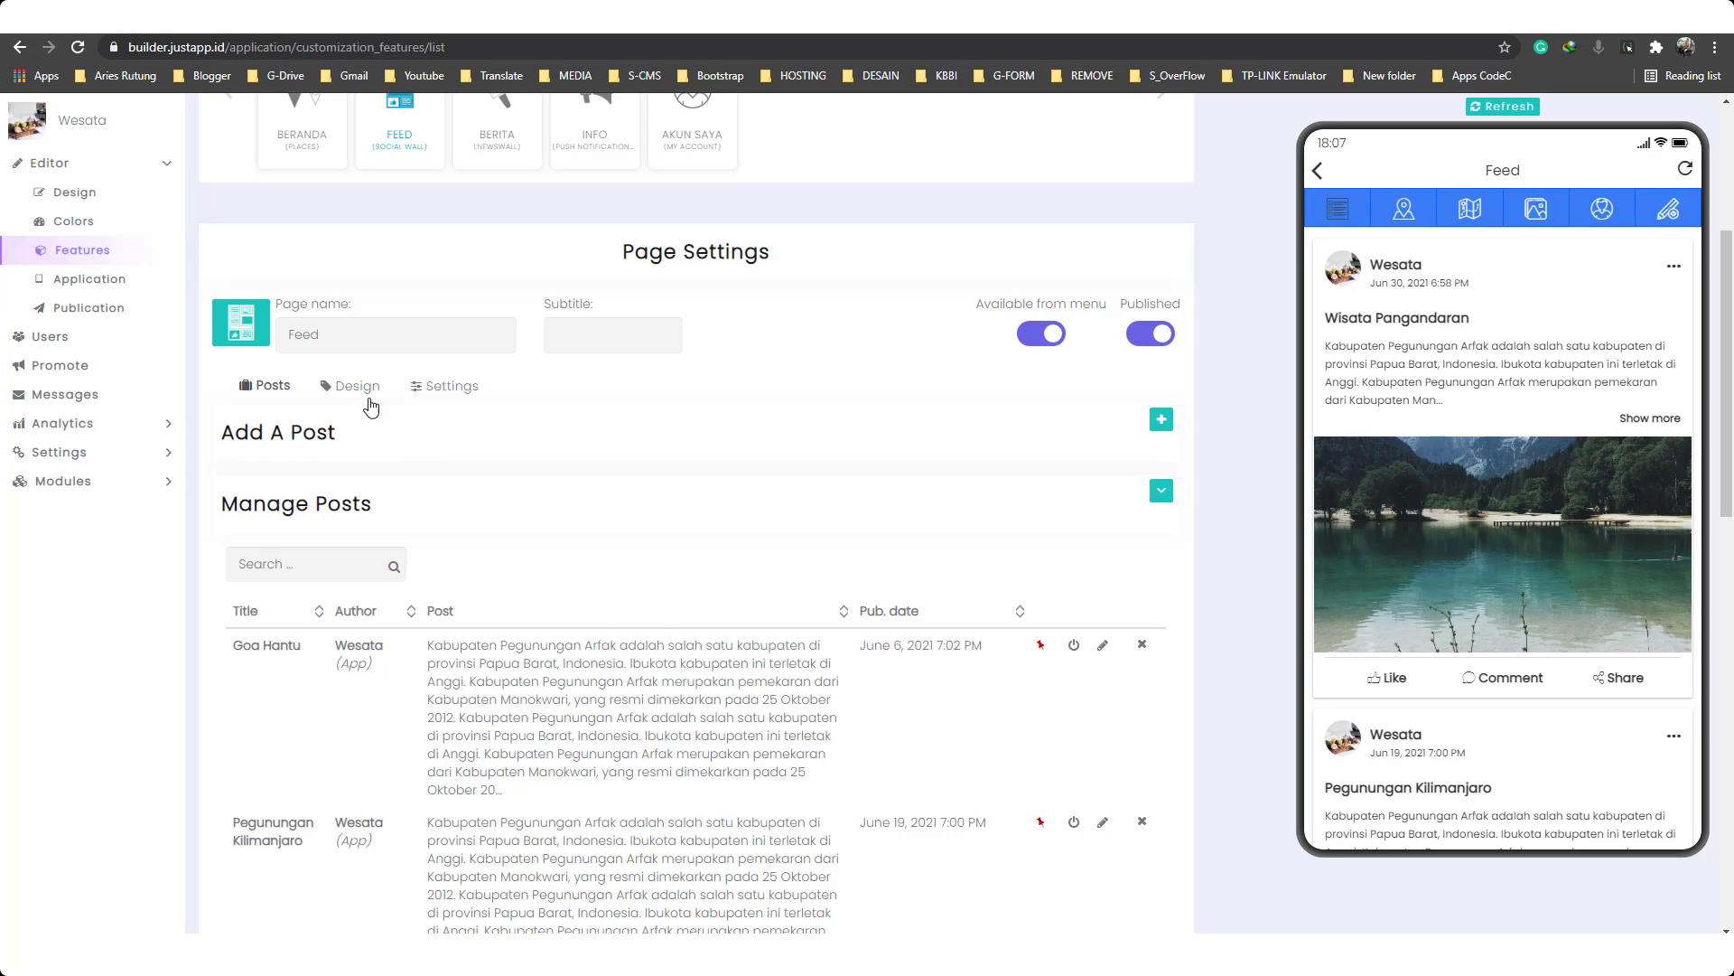
click(456, 388)
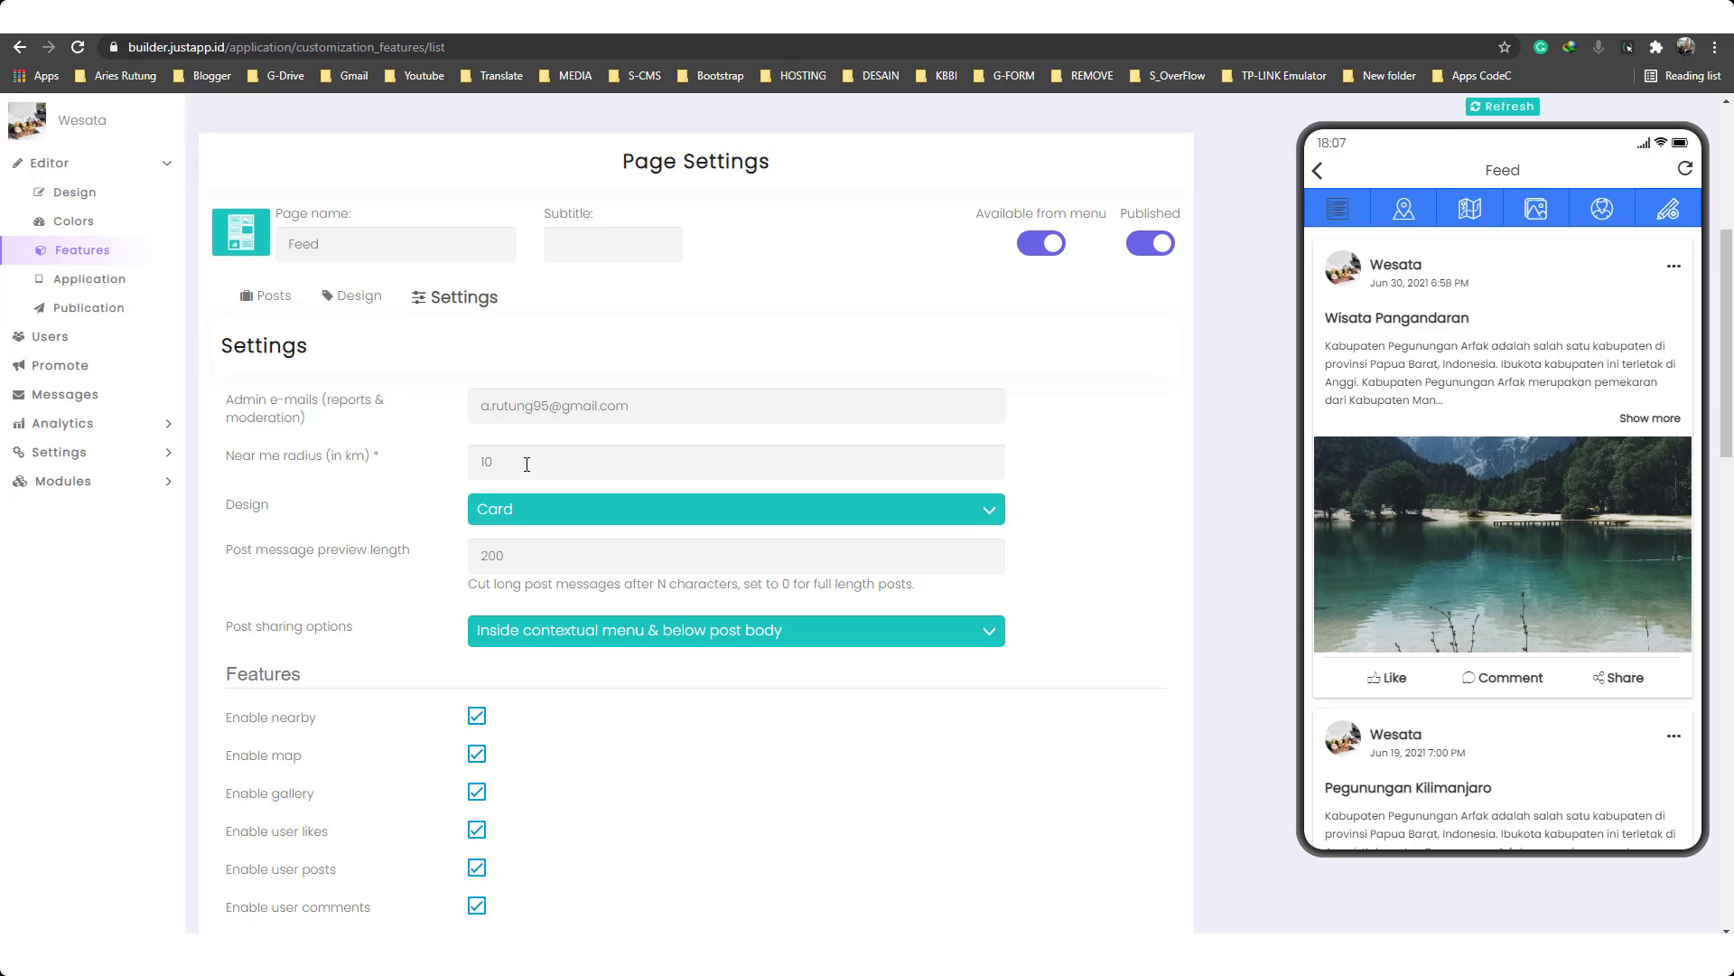
drag(527, 464, 430, 470)
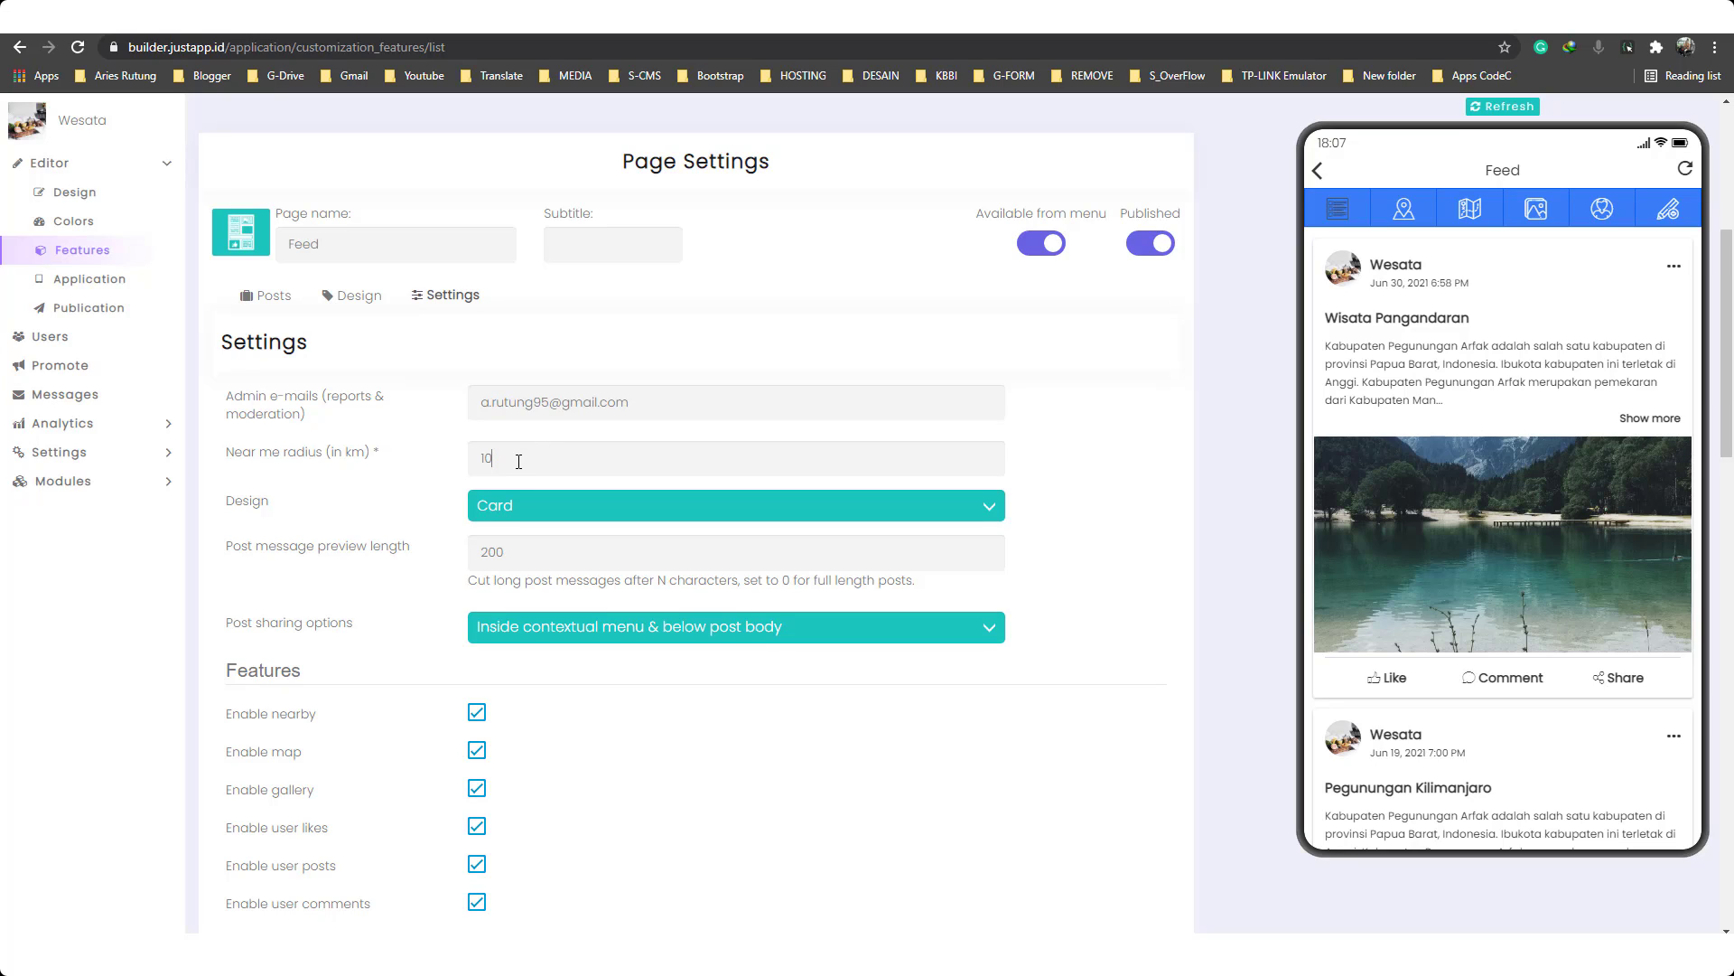
scroll(574, 459, down, 1)
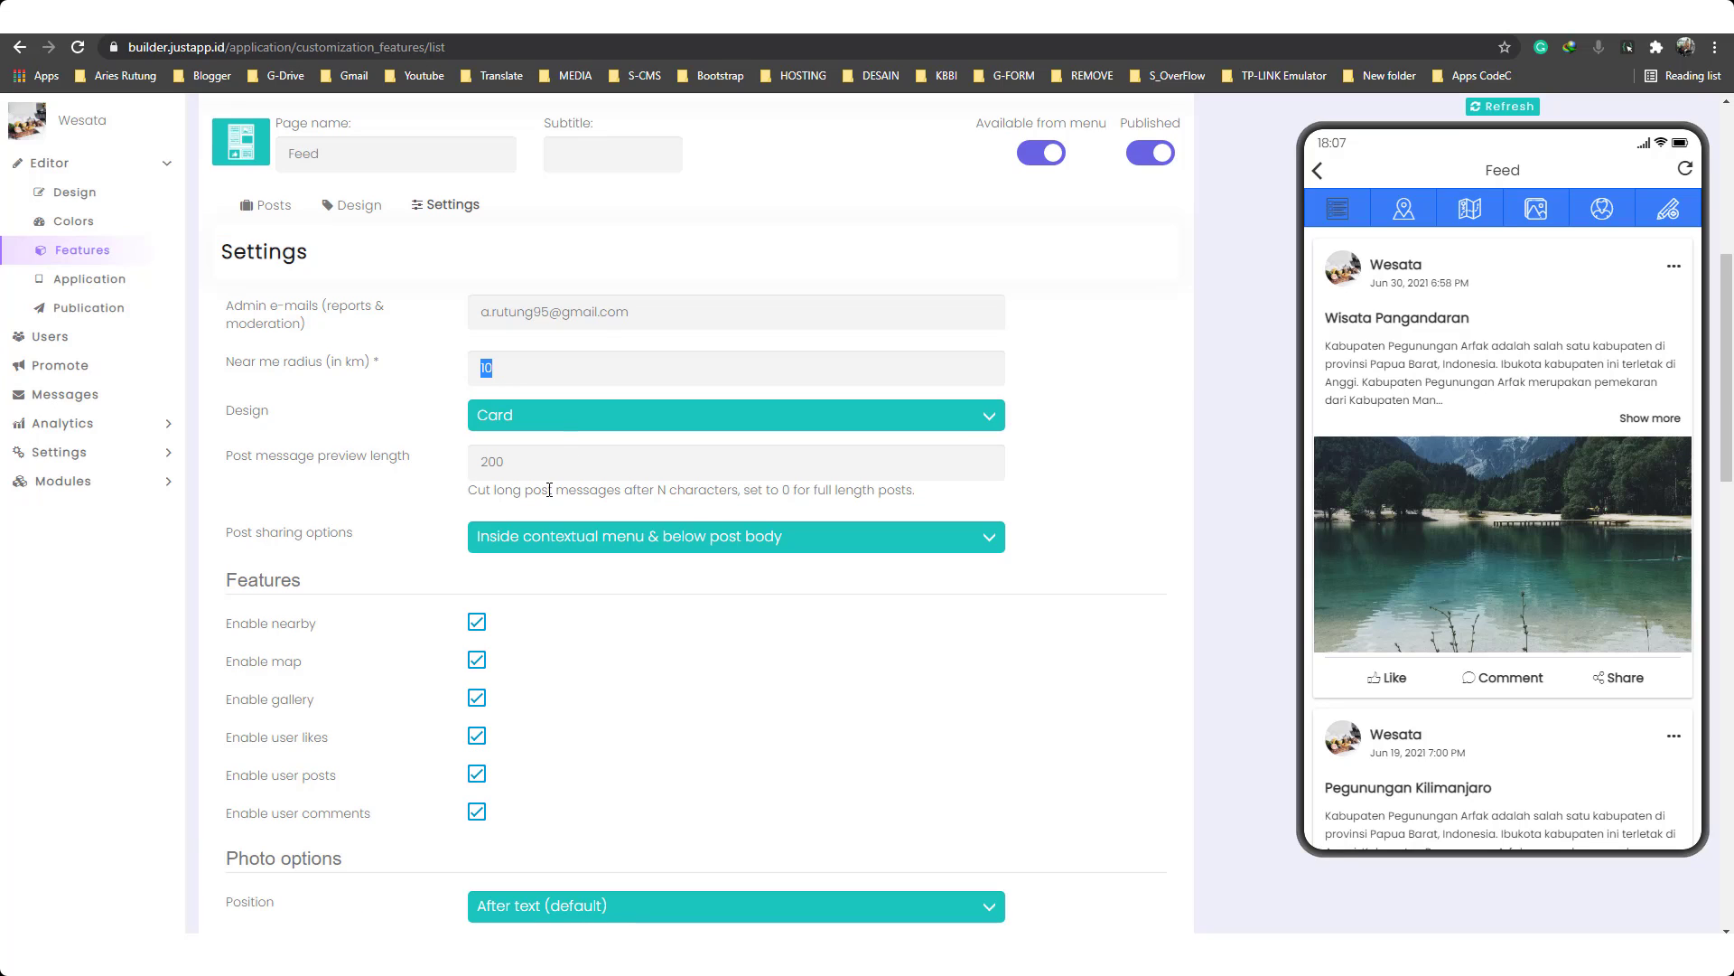
click(612, 412)
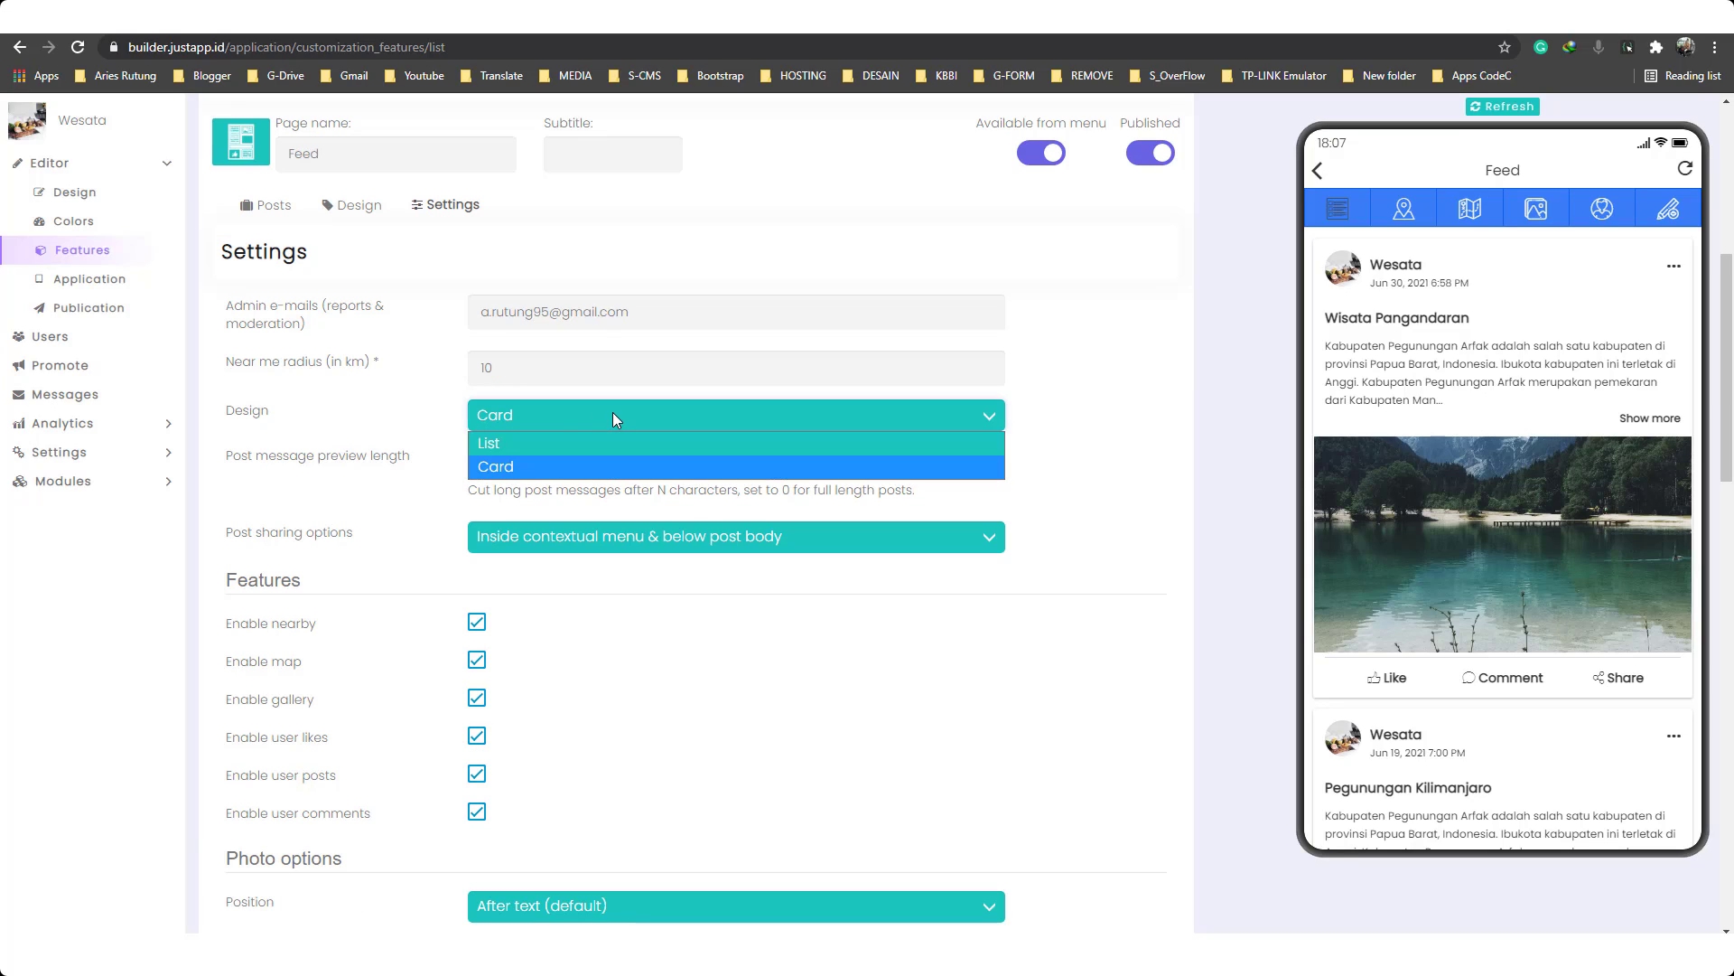
click(580, 421)
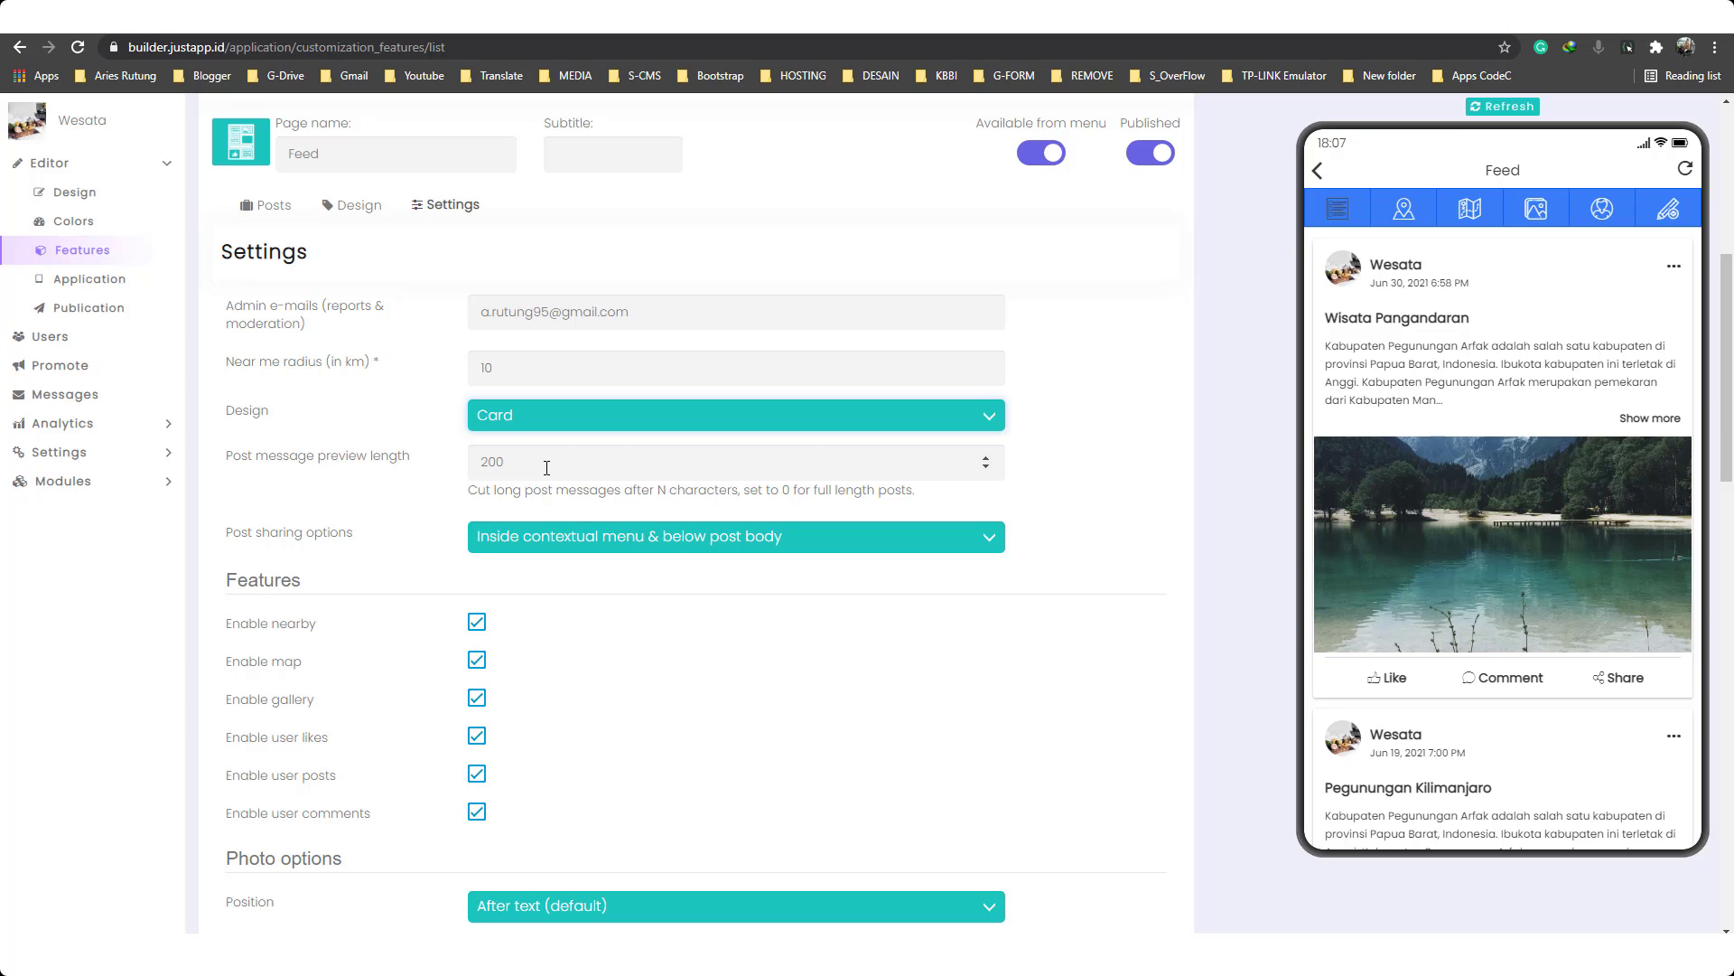
drag(547, 467, 473, 466)
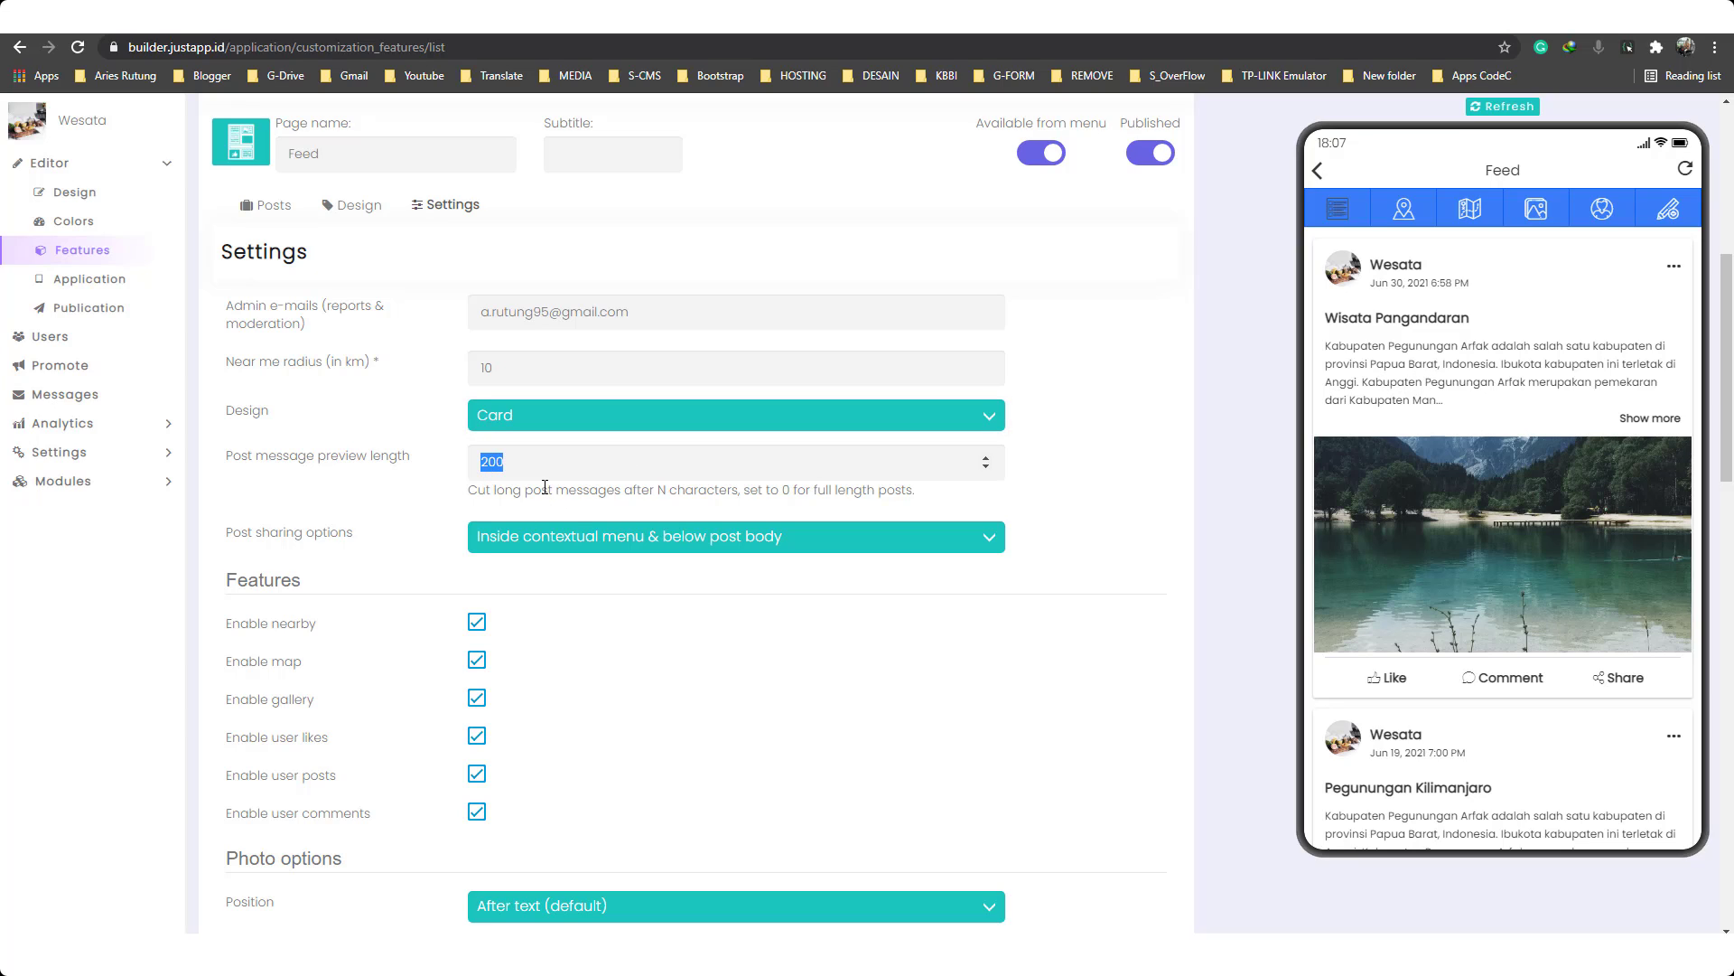
scroll(507, 461, down, 1)
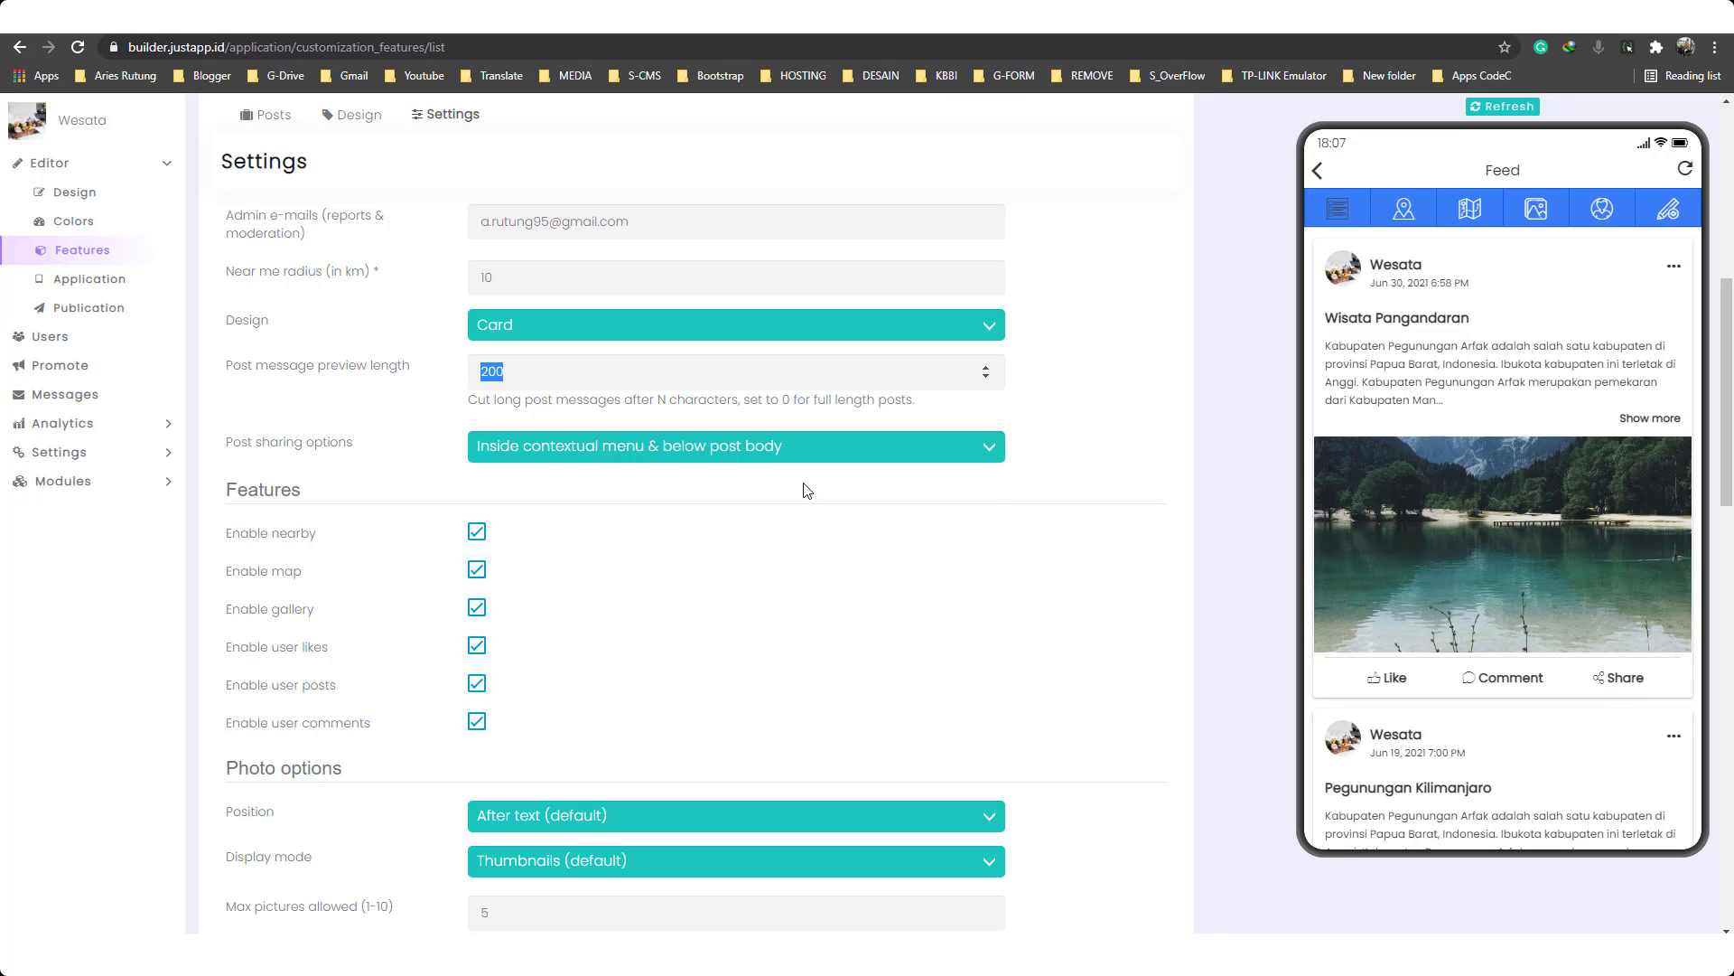
click(703, 447)
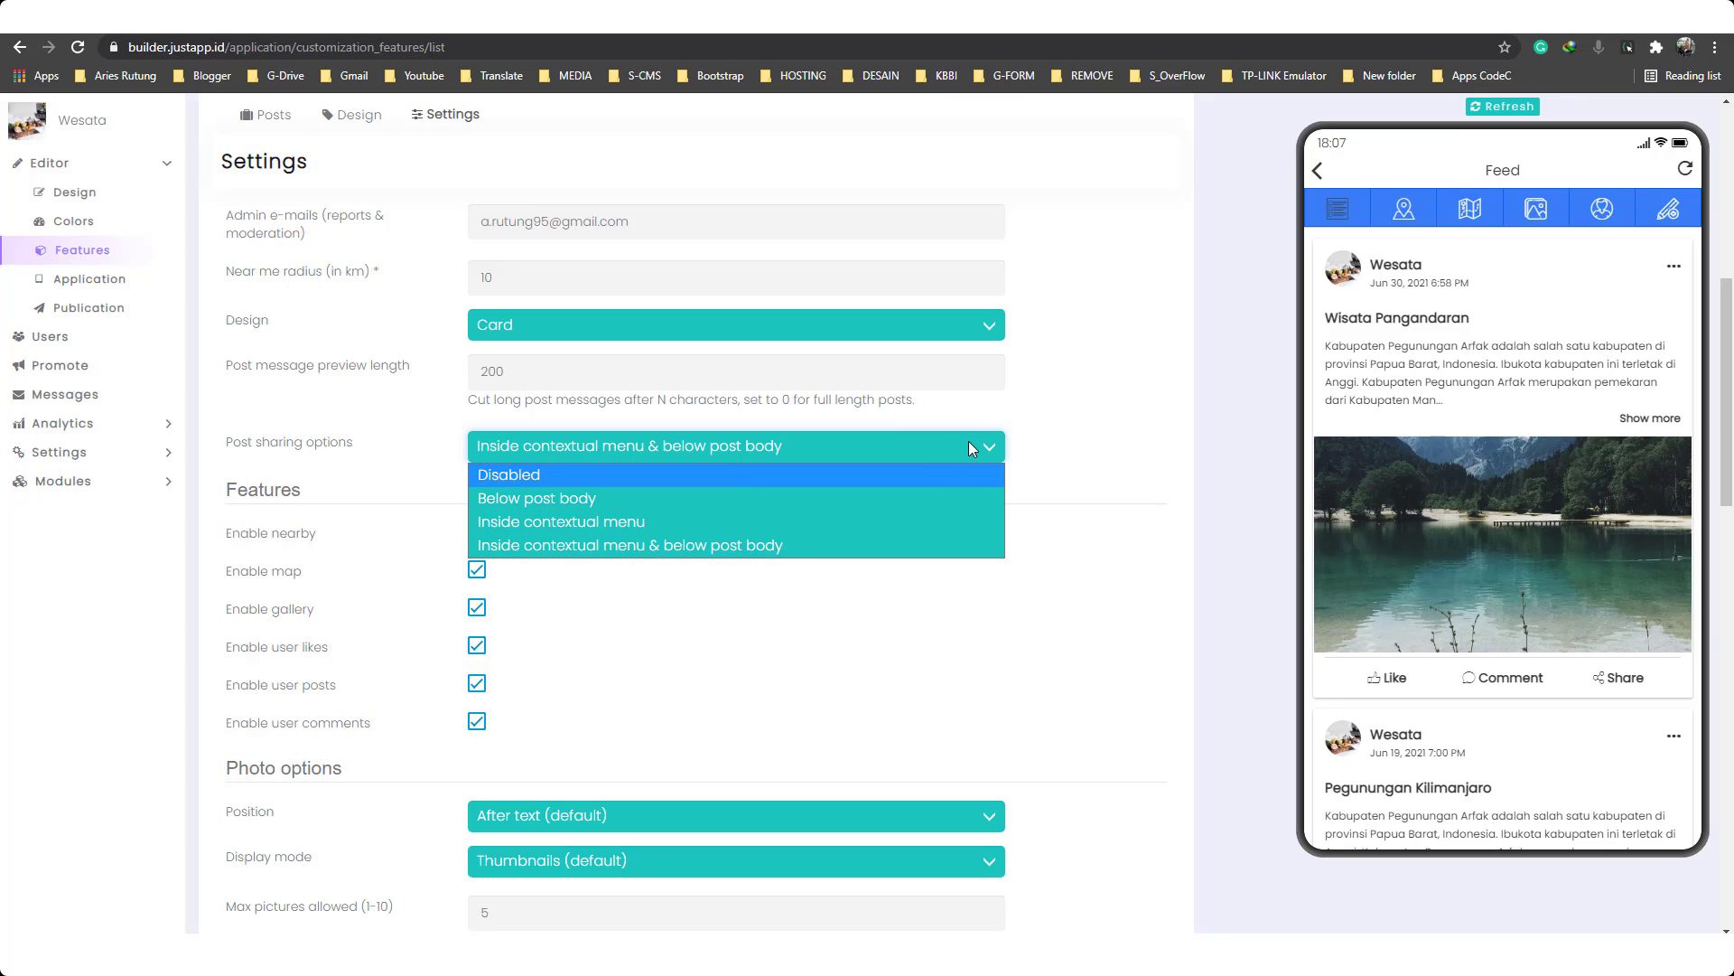
click(615, 547)
scroll(620, 456, down, 1)
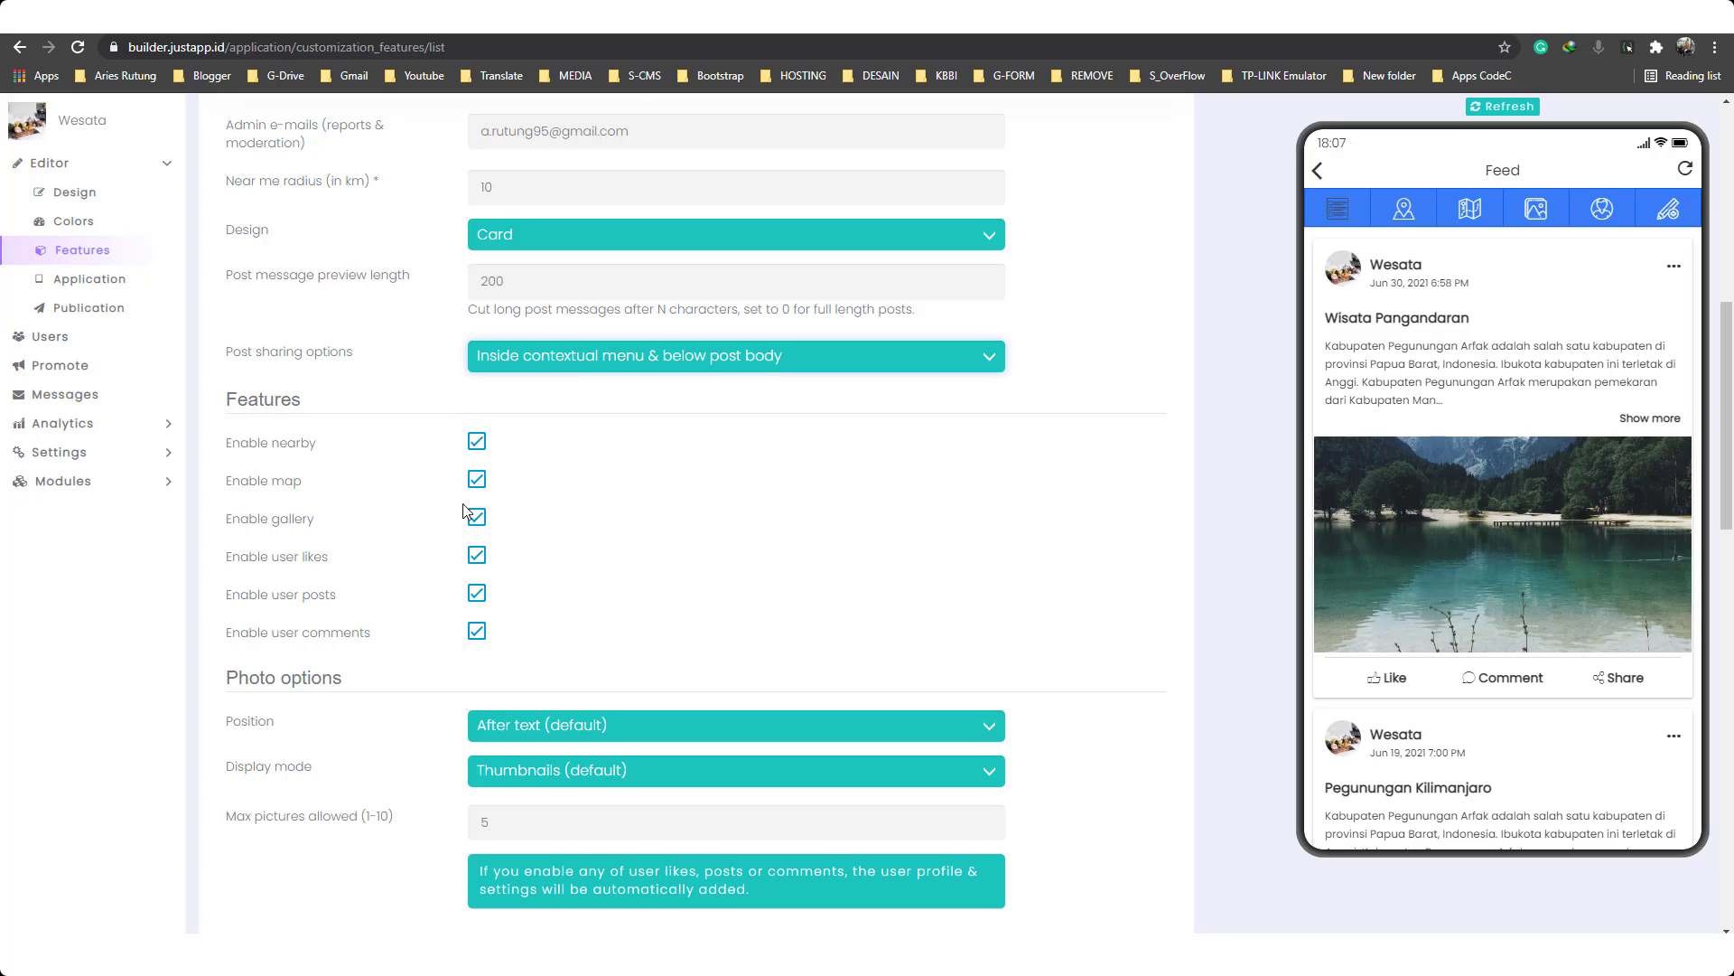
scroll(514, 605, down, 1)
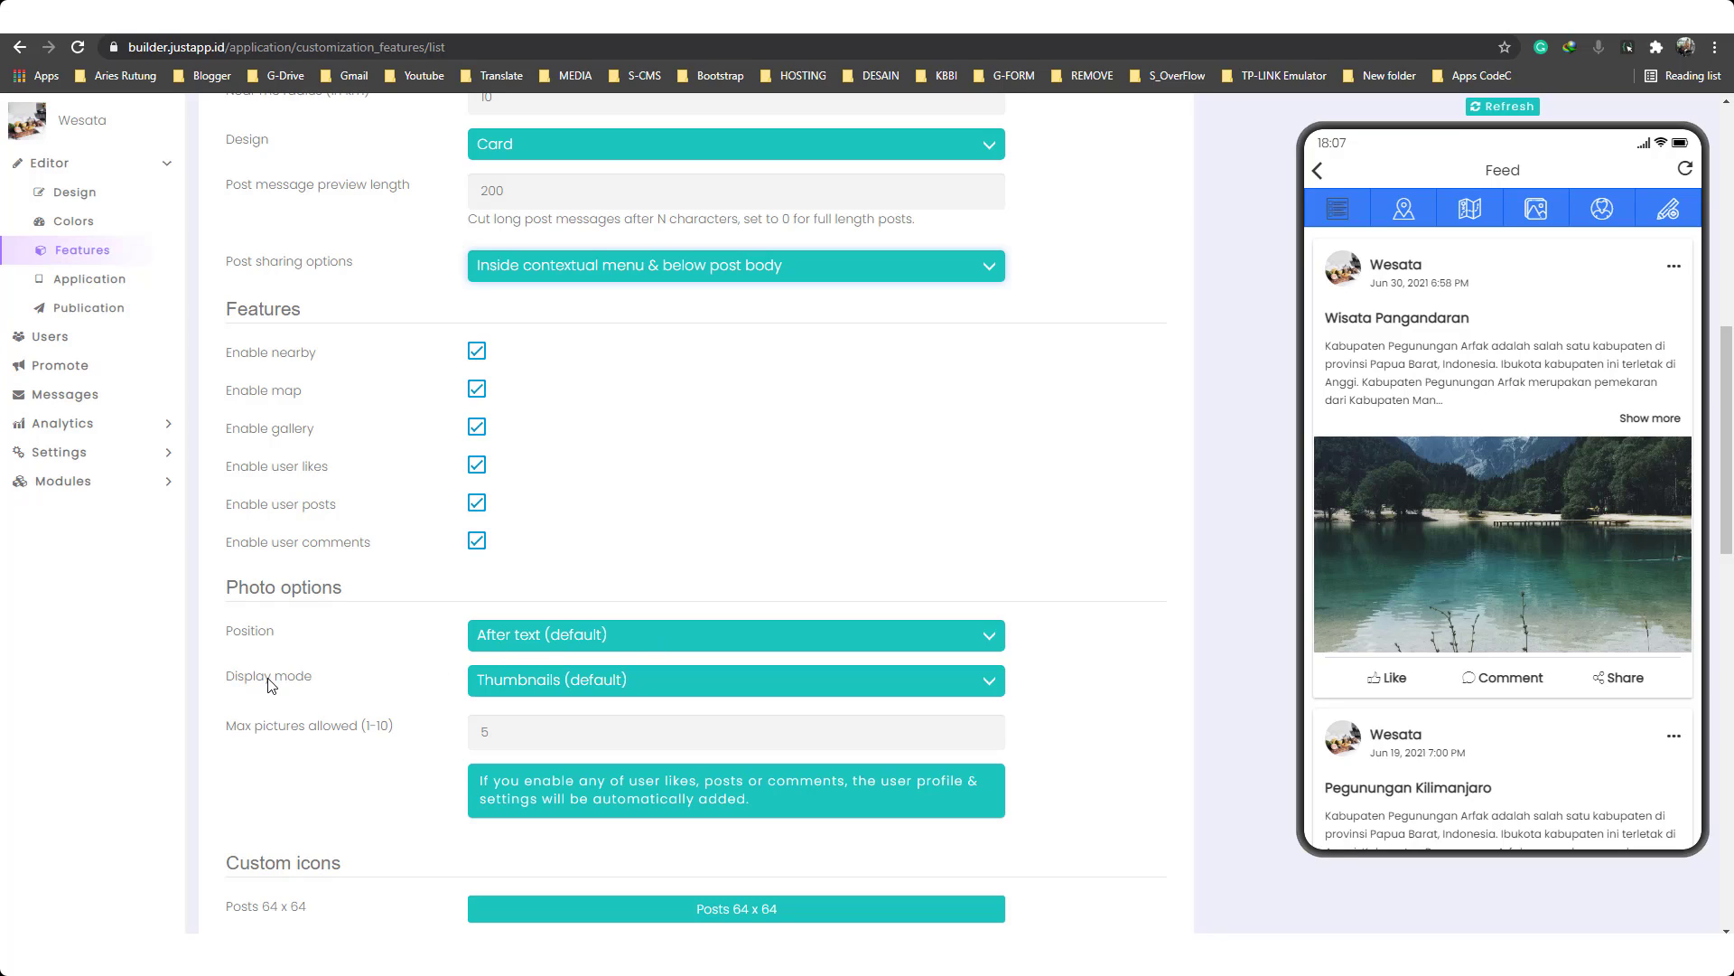
Step: Try the Slider display mode in the Feed page's photo options and set it back to Thumbnails (default)
click(524, 680)
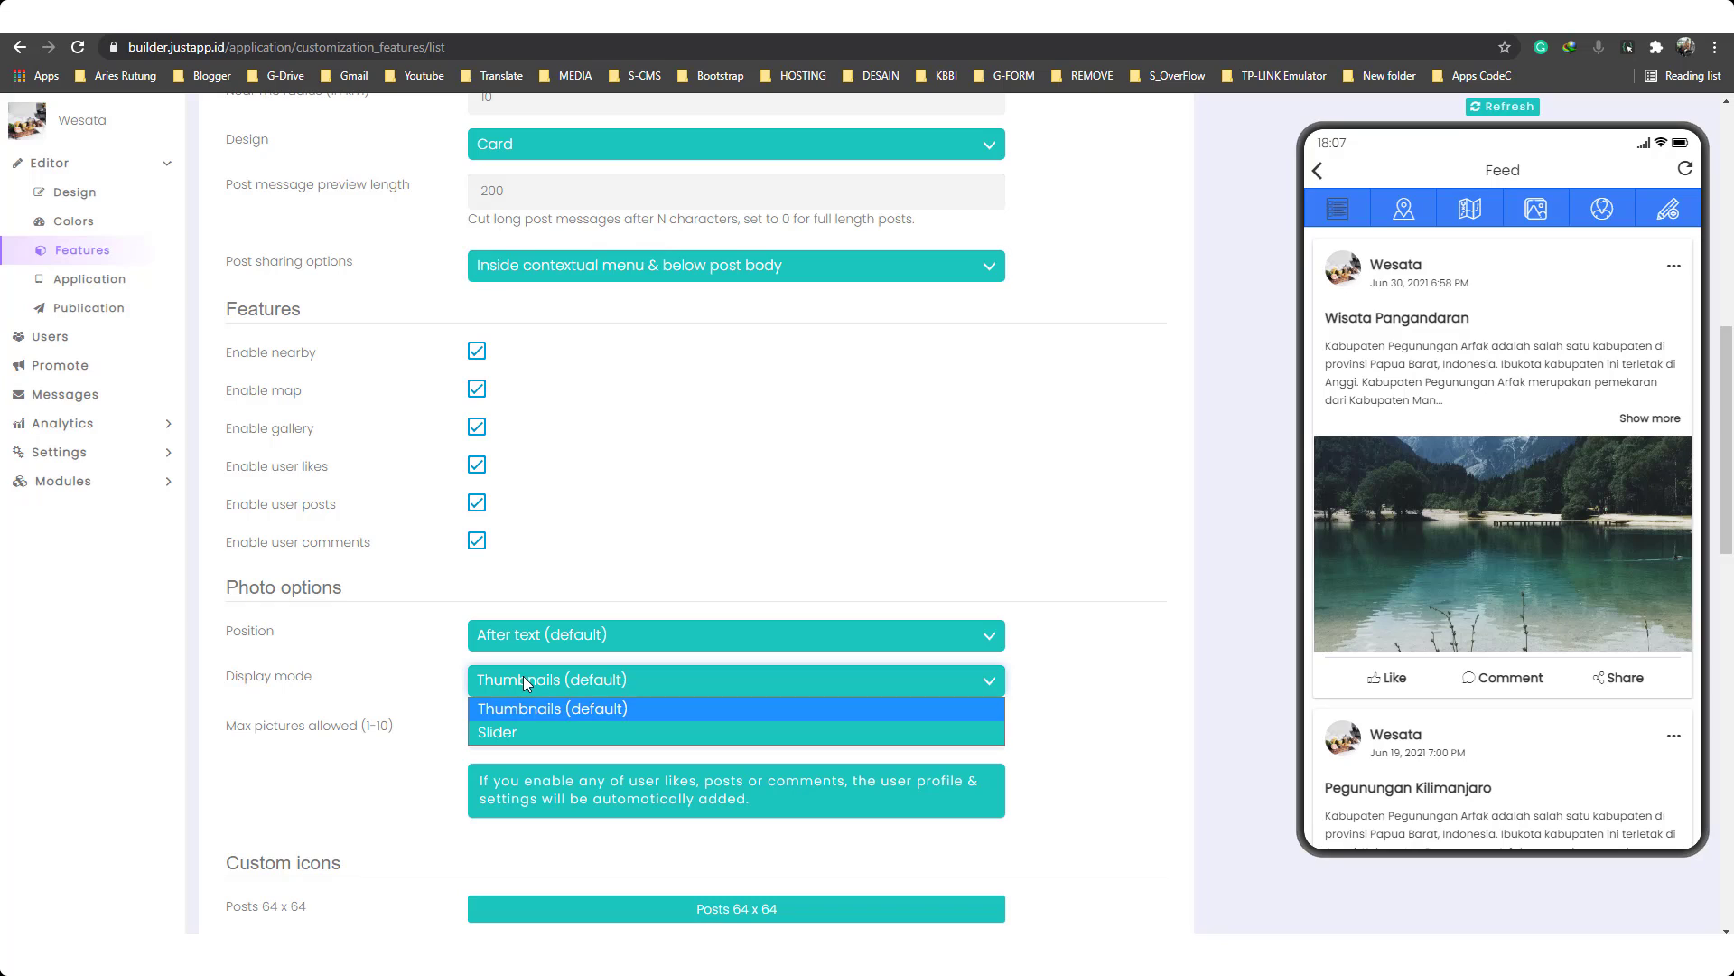
click(517, 733)
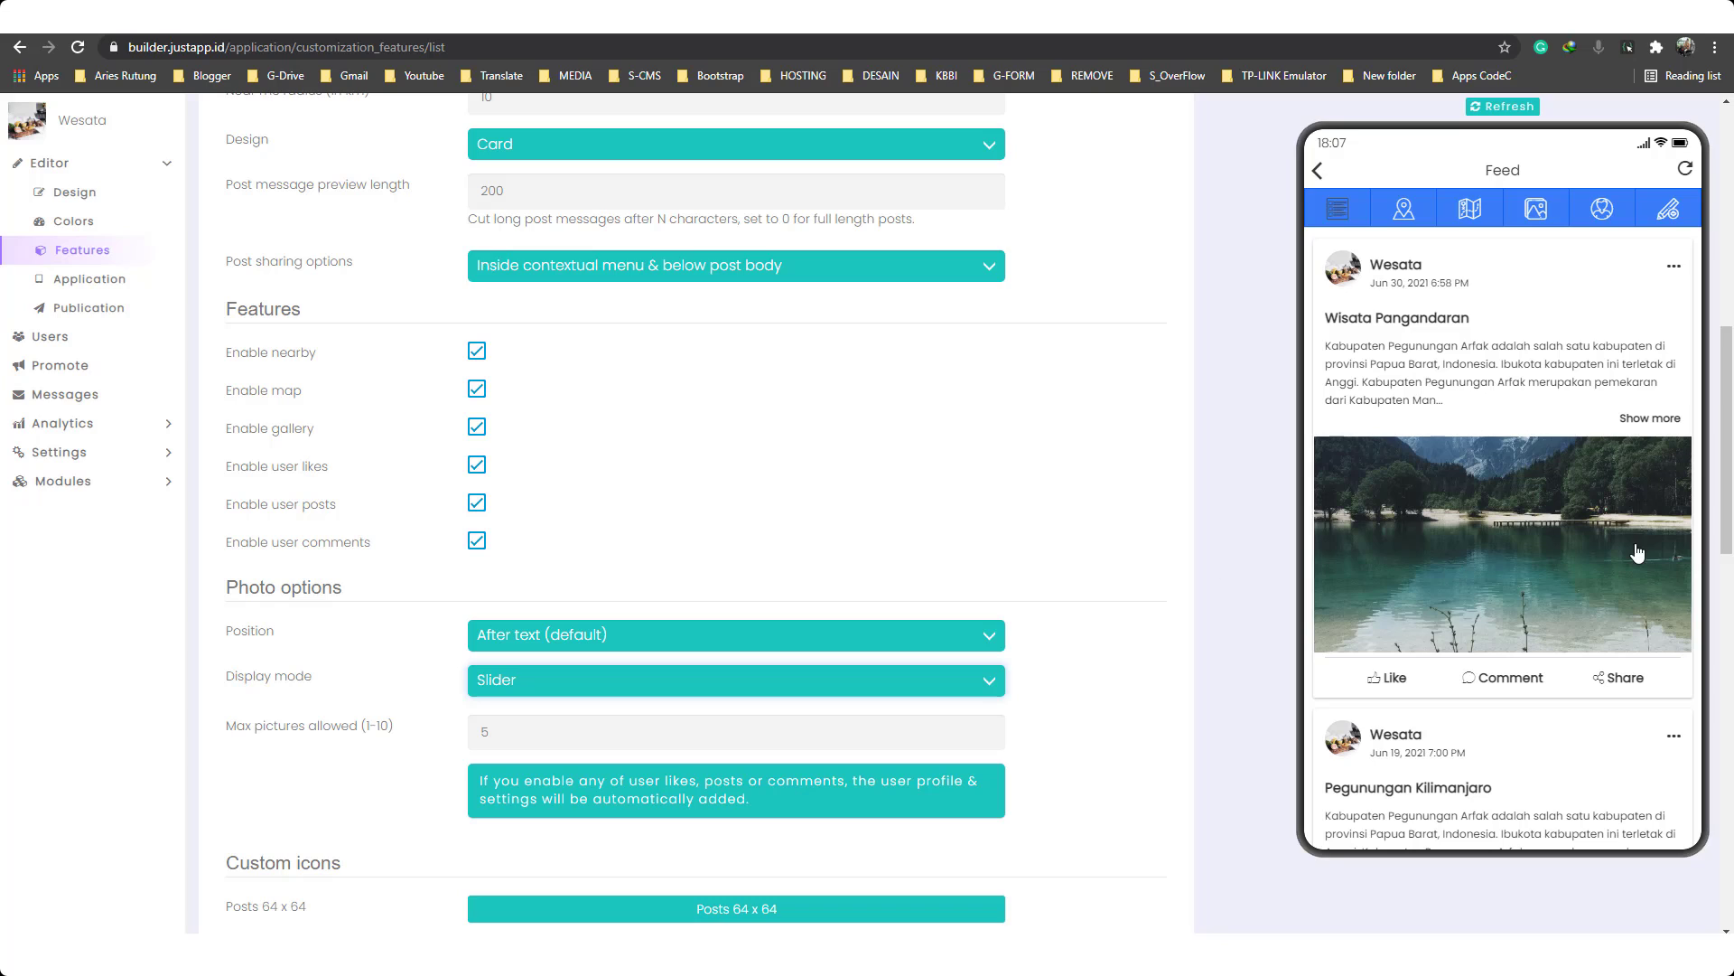
click(632, 680)
click(564, 705)
scroll(610, 622, down, 1)
scroll(589, 617, down, 1)
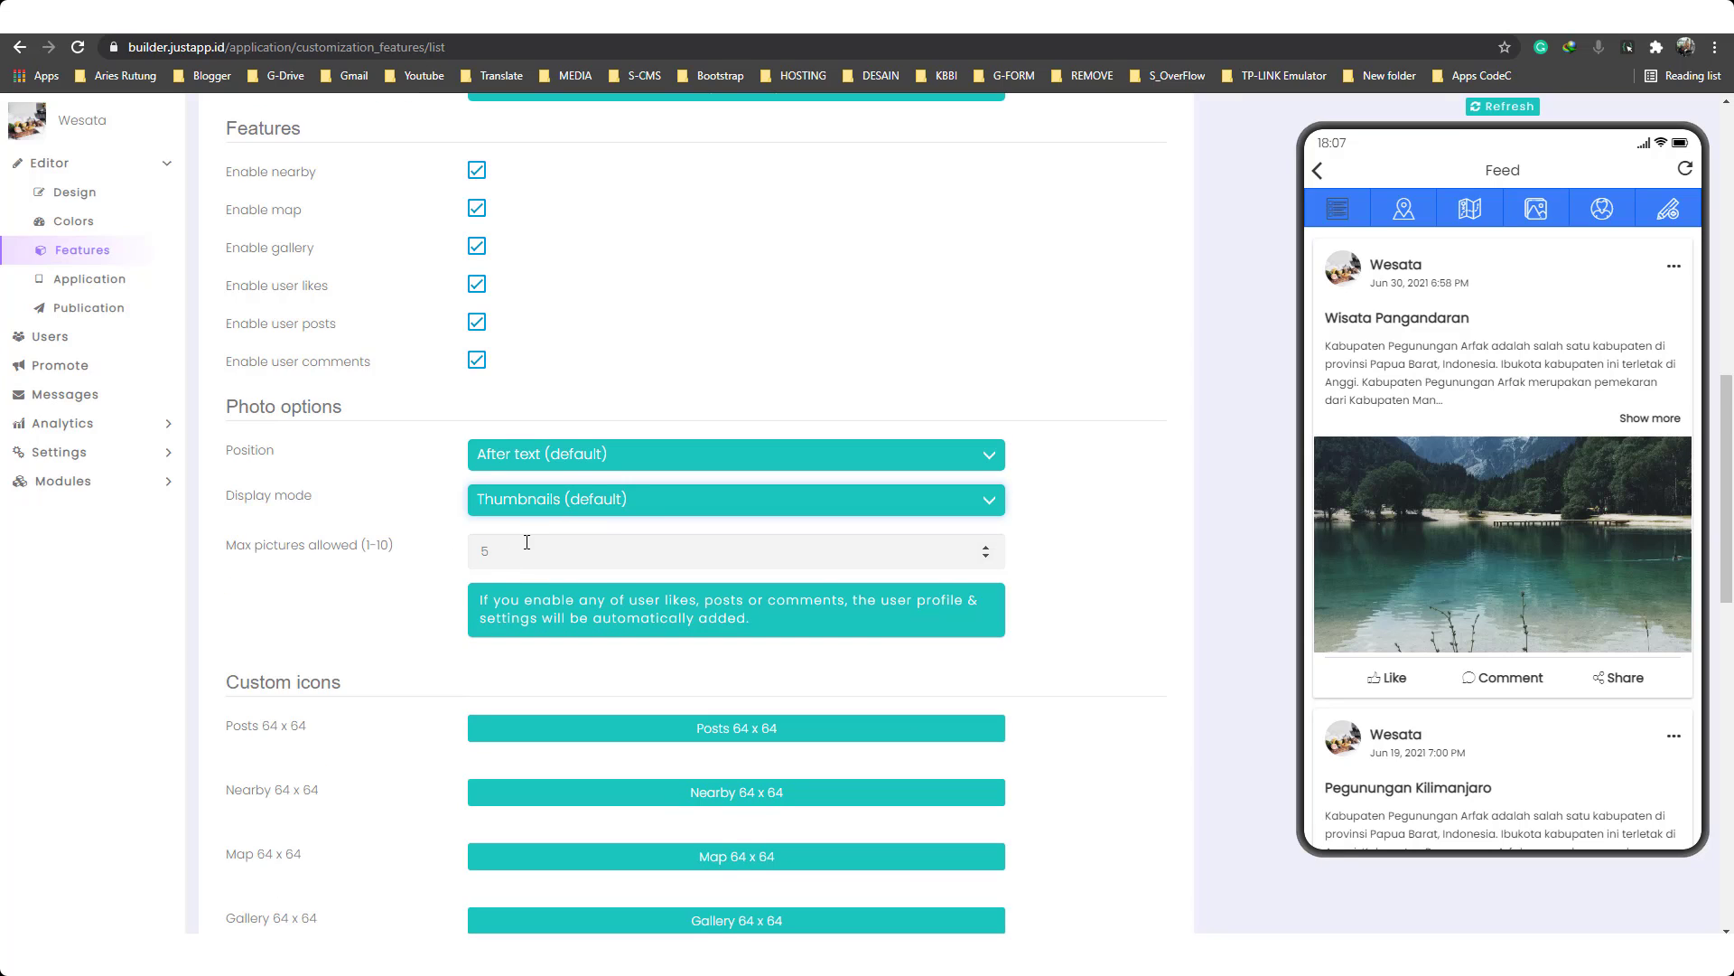
Step: Review the Feed page's maximum pictures setting and custom icons, and save the page's settings
scroll(484, 559, down, 1)
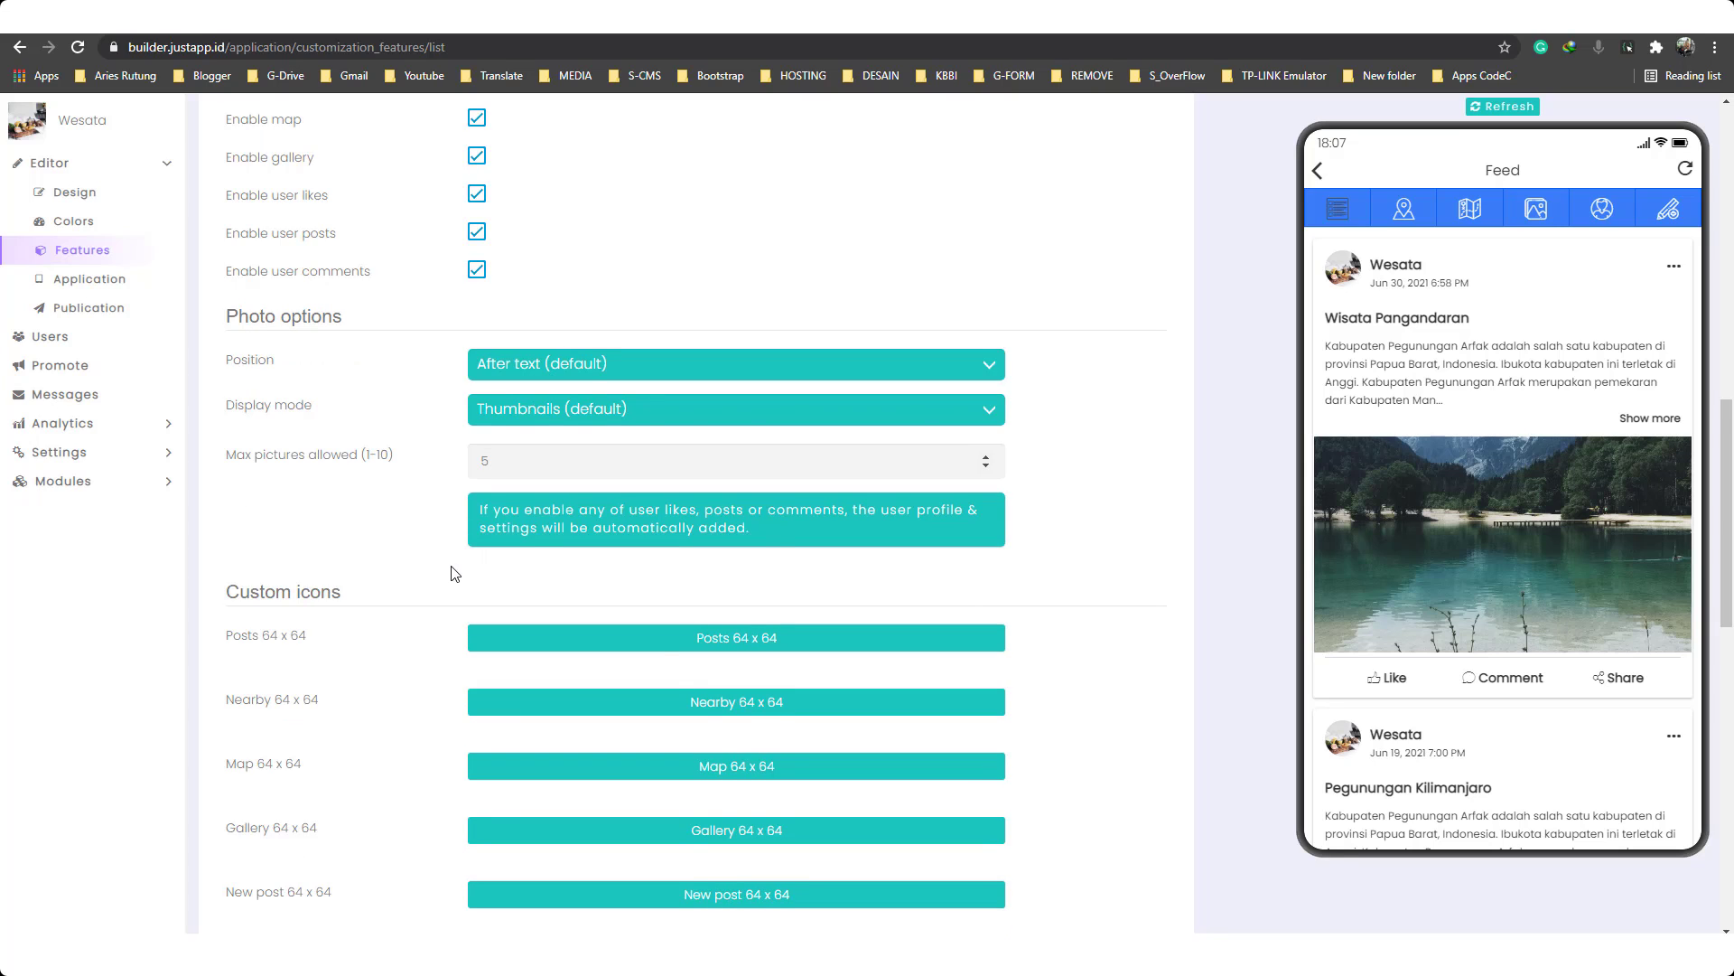
scroll(452, 569, down, 1)
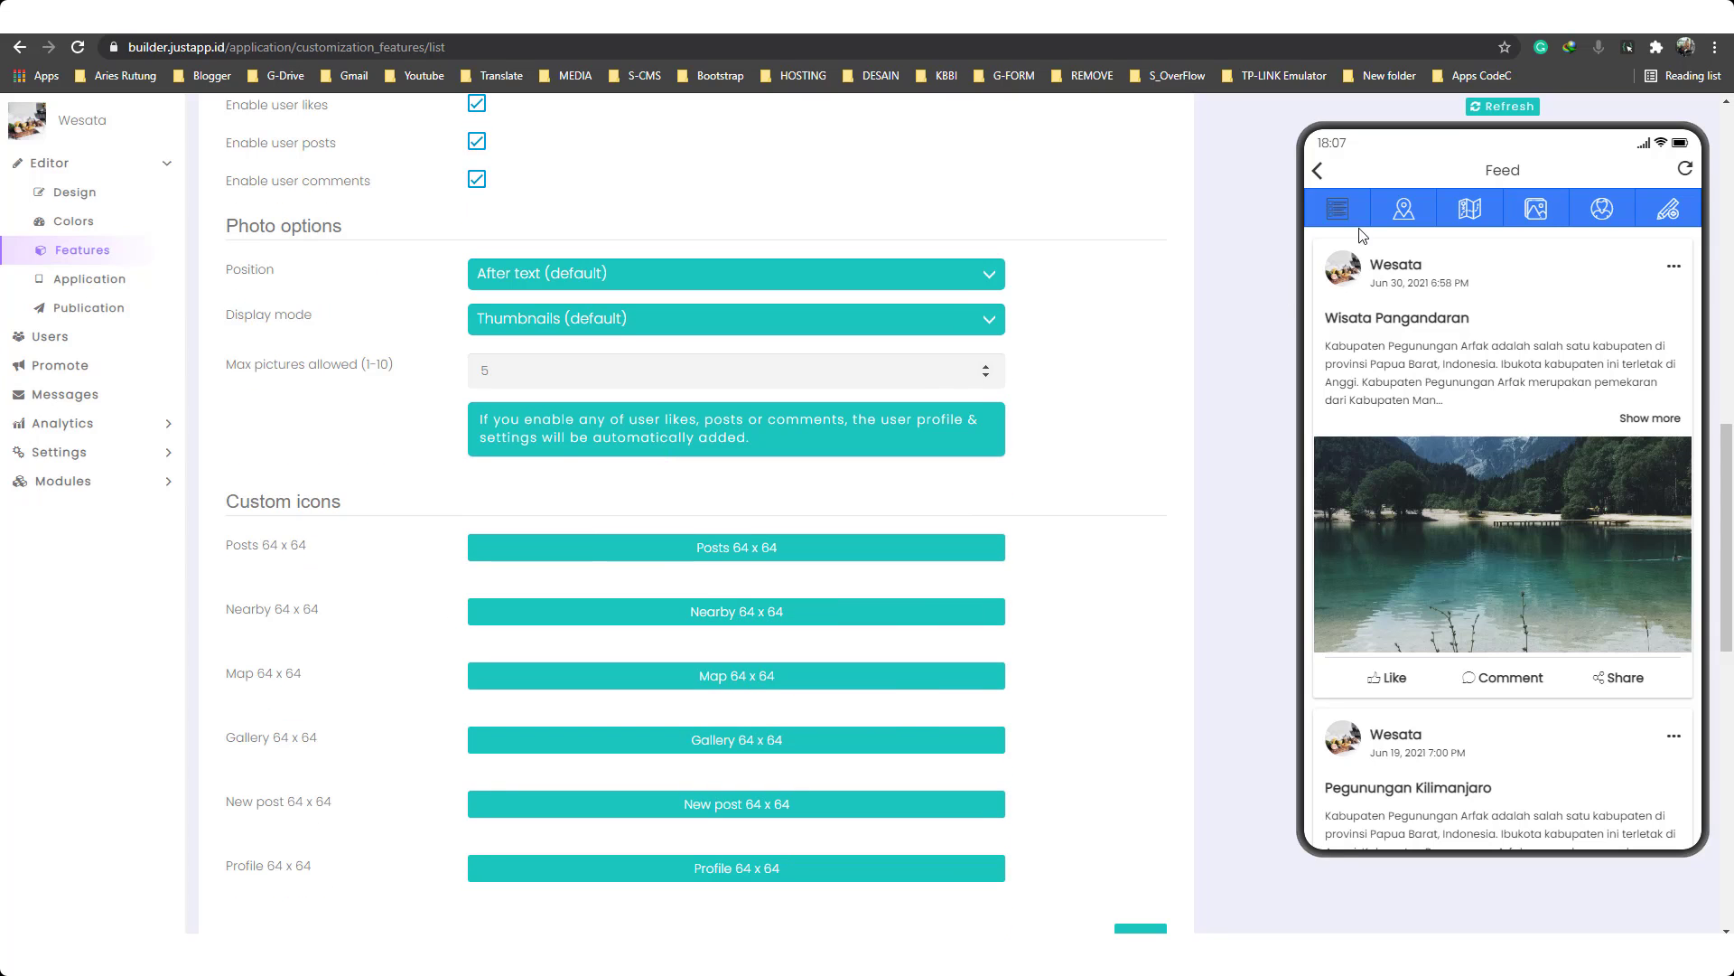
scroll(672, 528, down, 2)
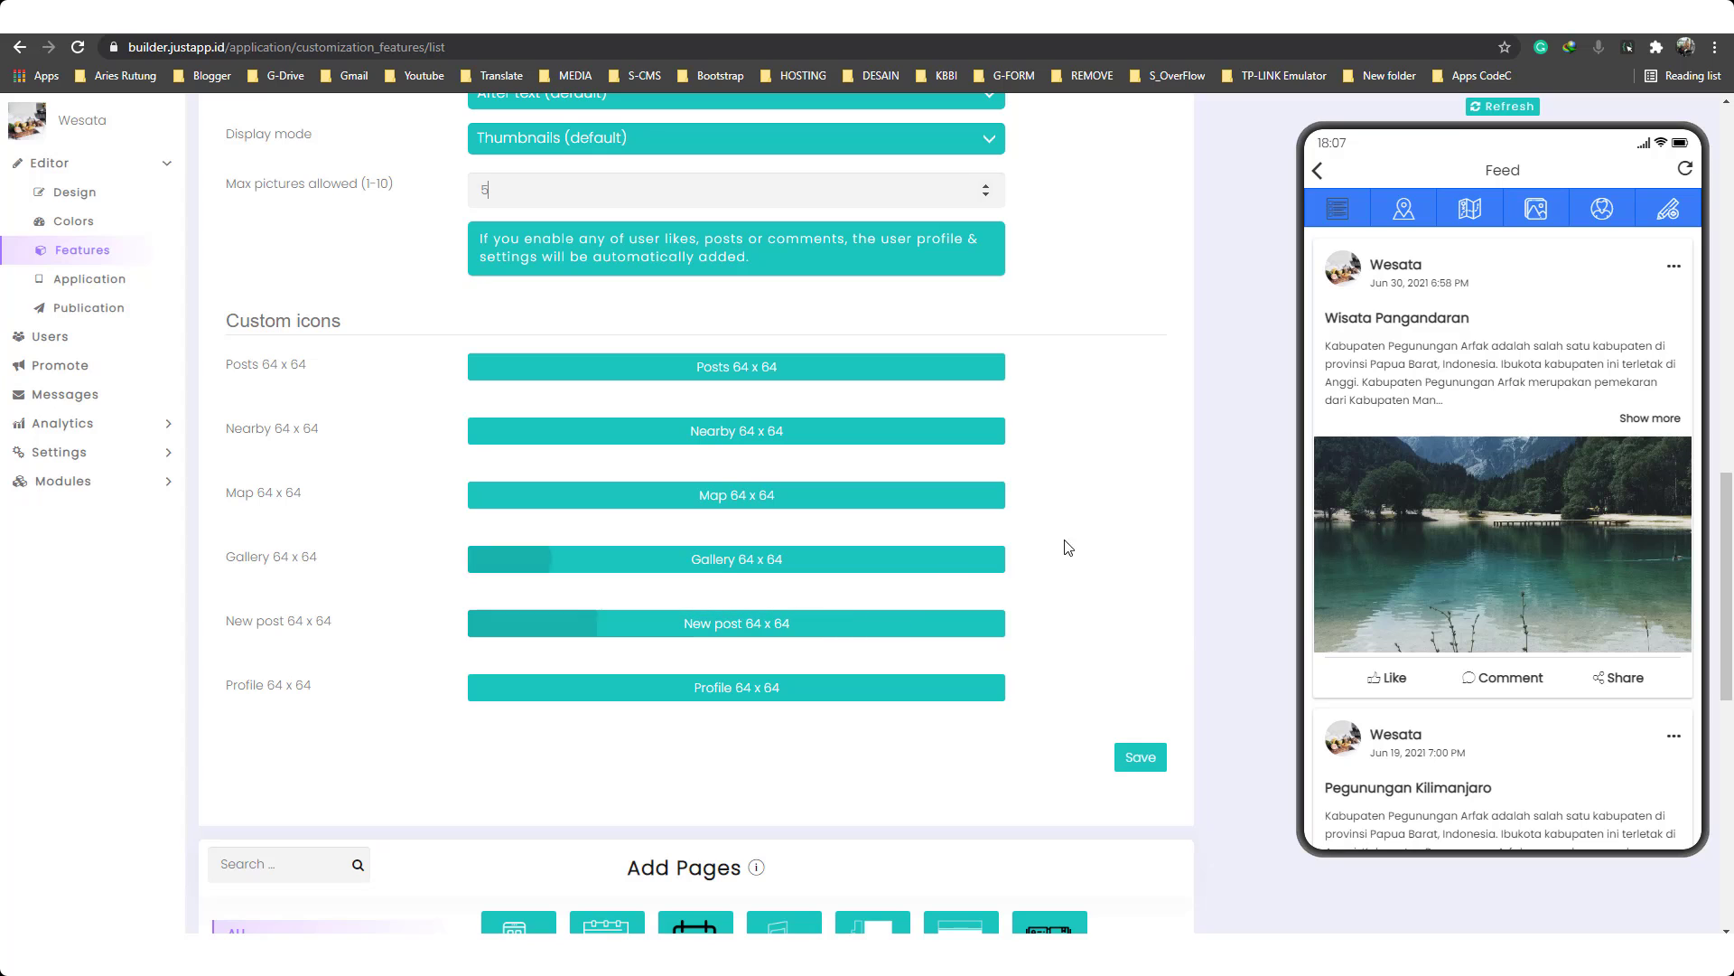
click(1141, 758)
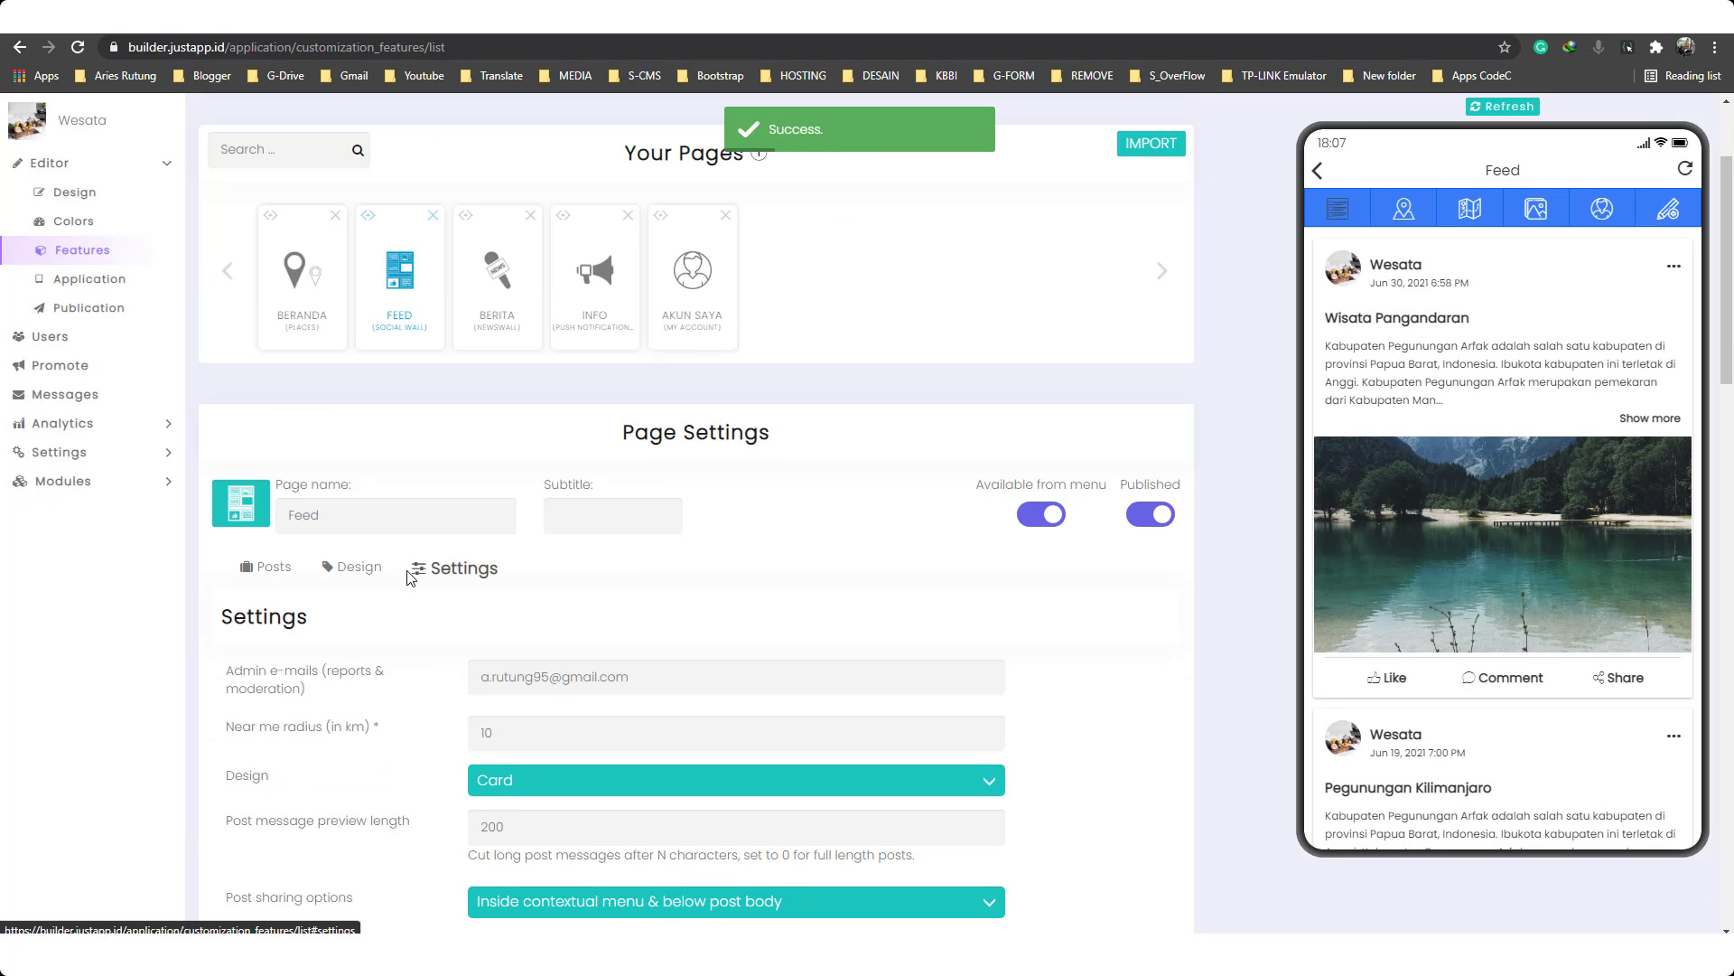
Step: Examine the Feed page's portrait and landscape background options, and open its list of managed posts
click(359, 569)
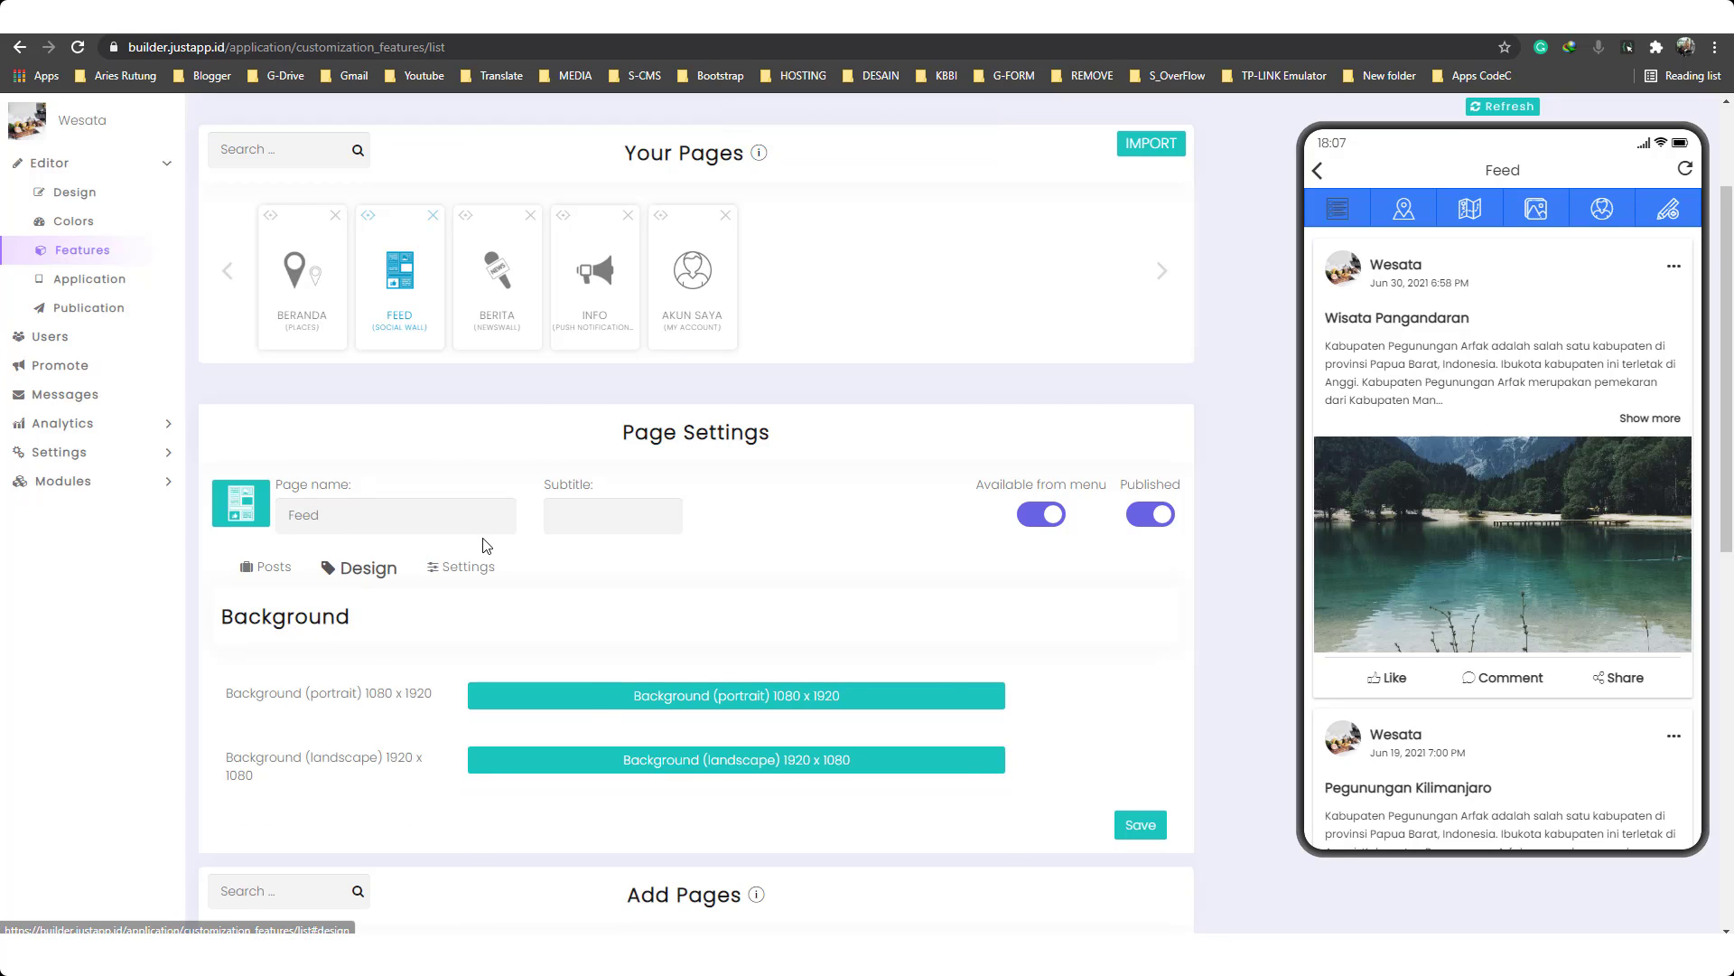
scroll(485, 545, down, 2)
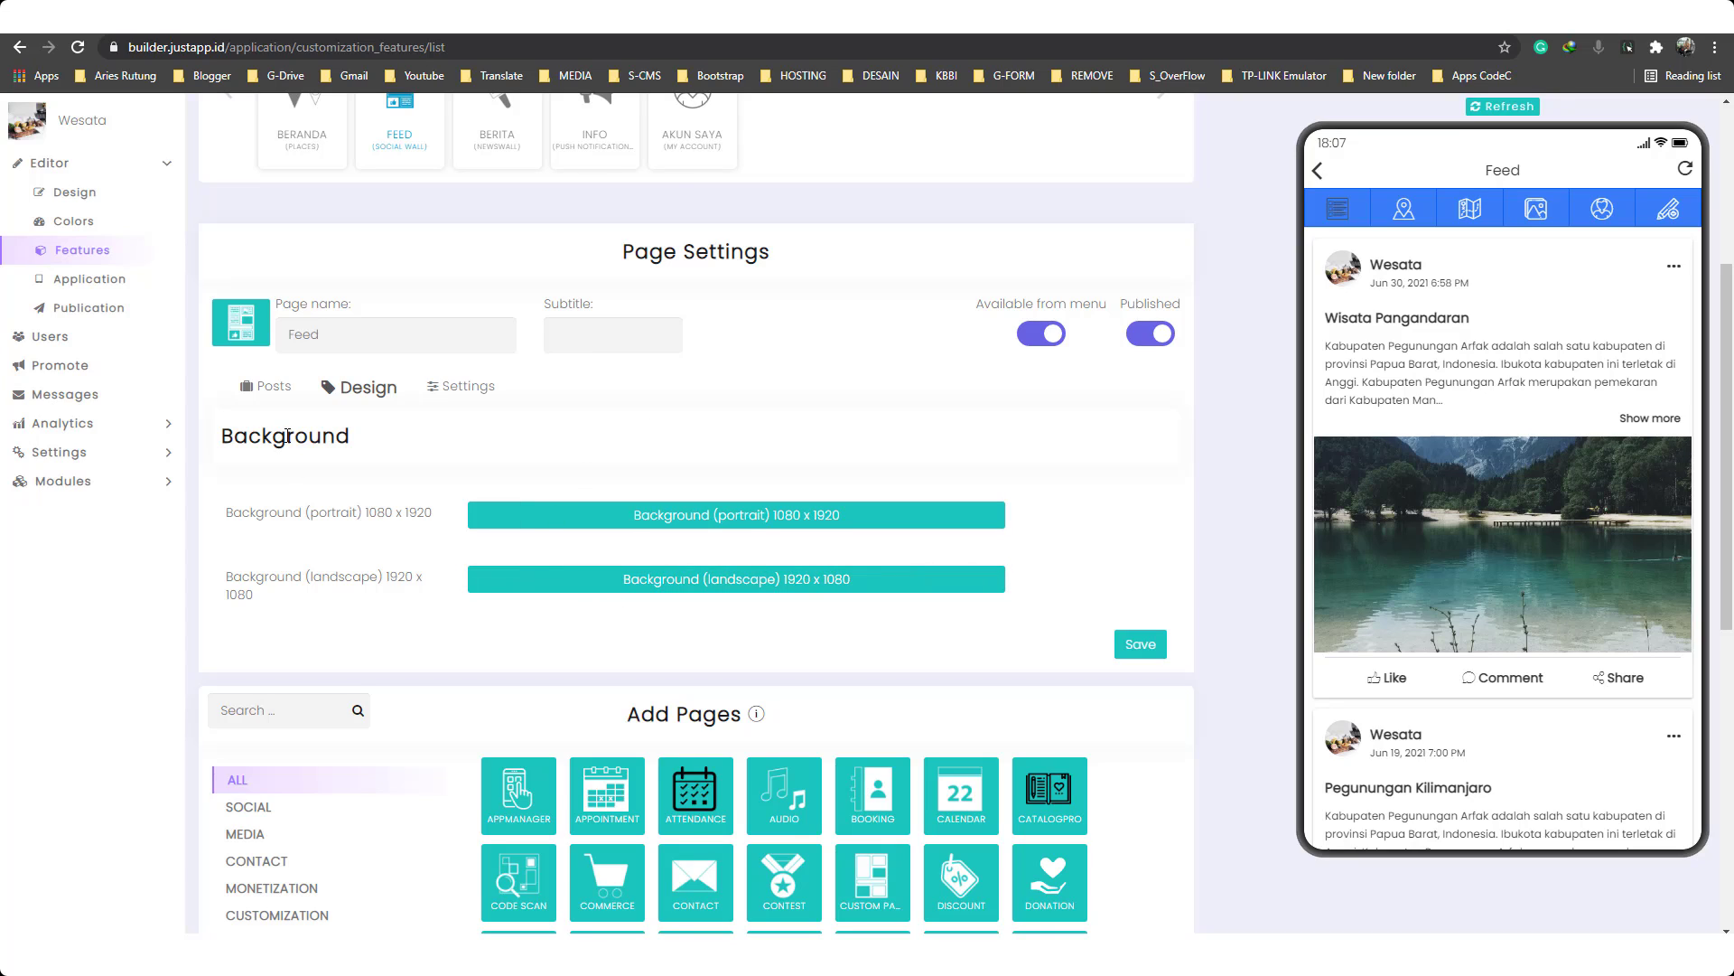
click(273, 392)
scroll(533, 465, down, 2)
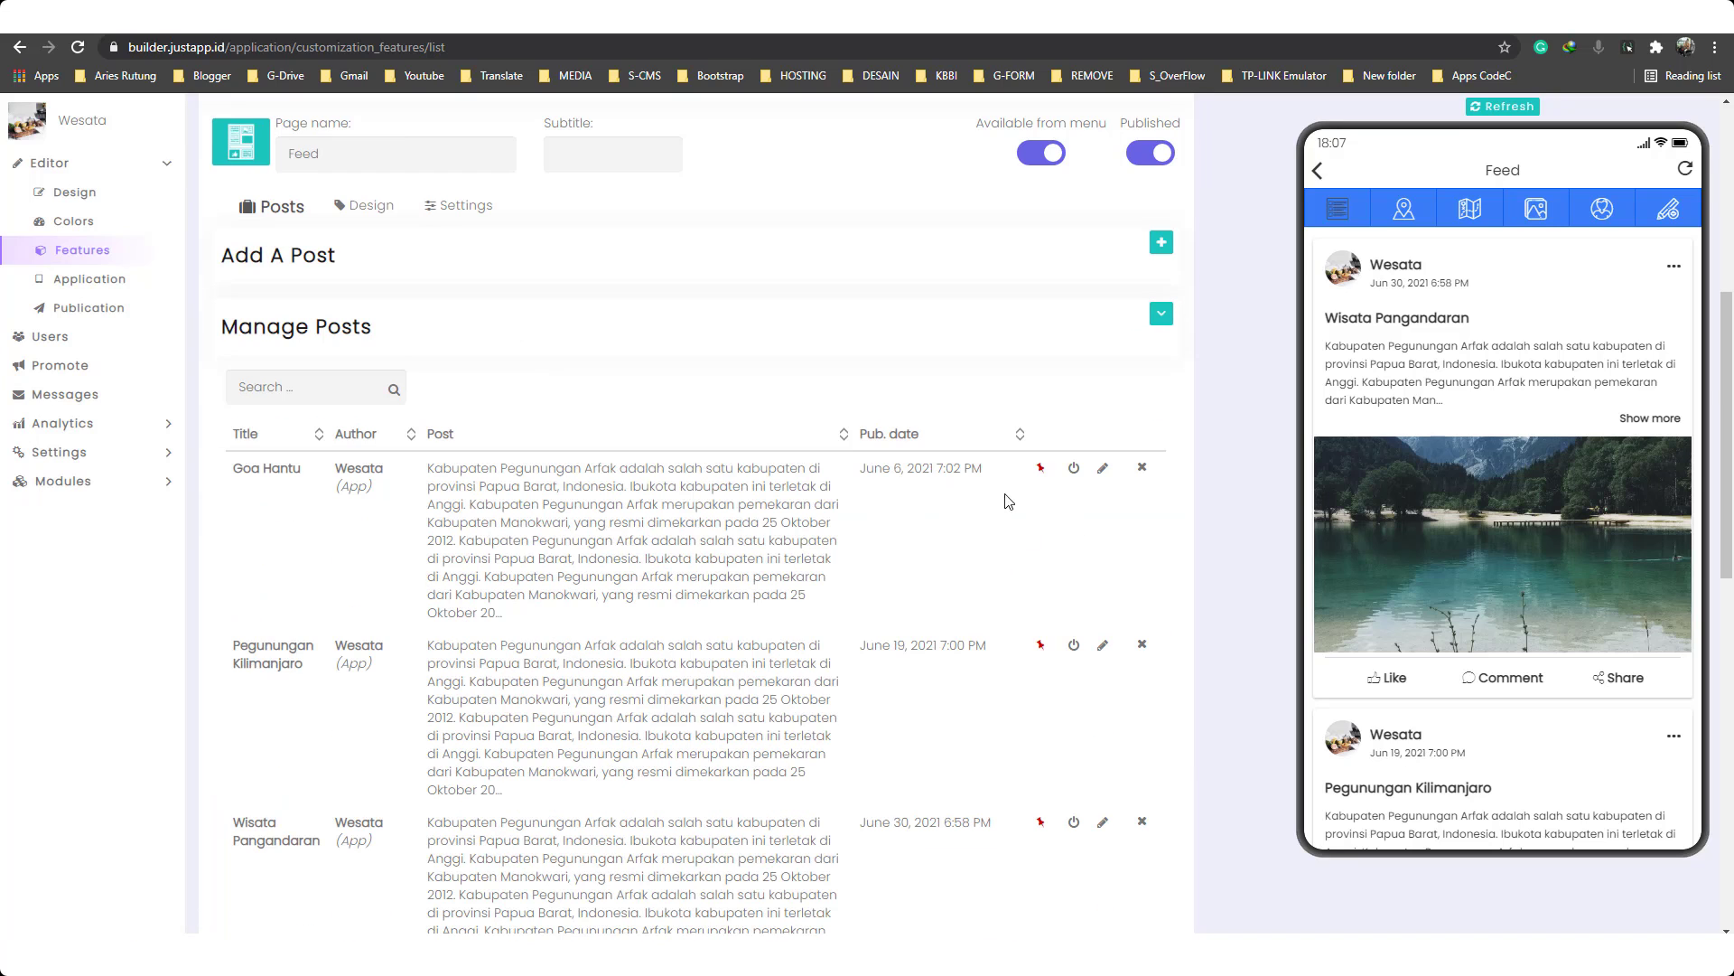
Step: Open the form for a new Feed post, examine its title, publication date, text and picture fields, and return to the posts list unsaved
click(1159, 244)
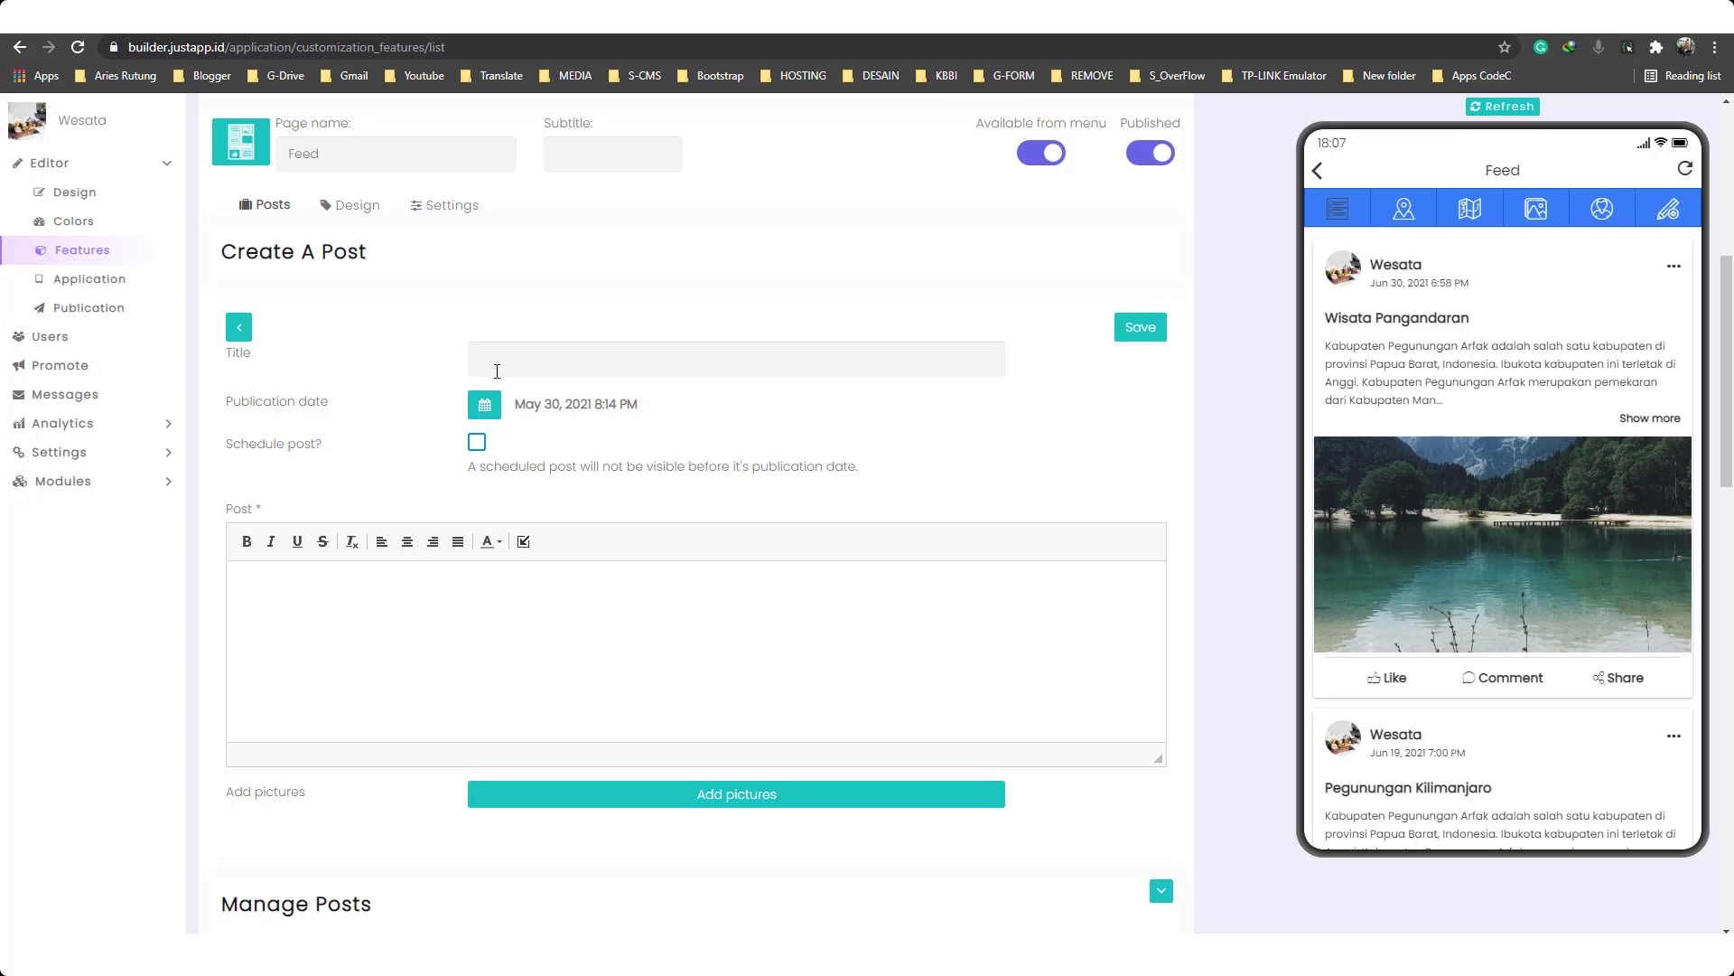
click(526, 365)
click(789, 415)
scroll(575, 454, down, 1)
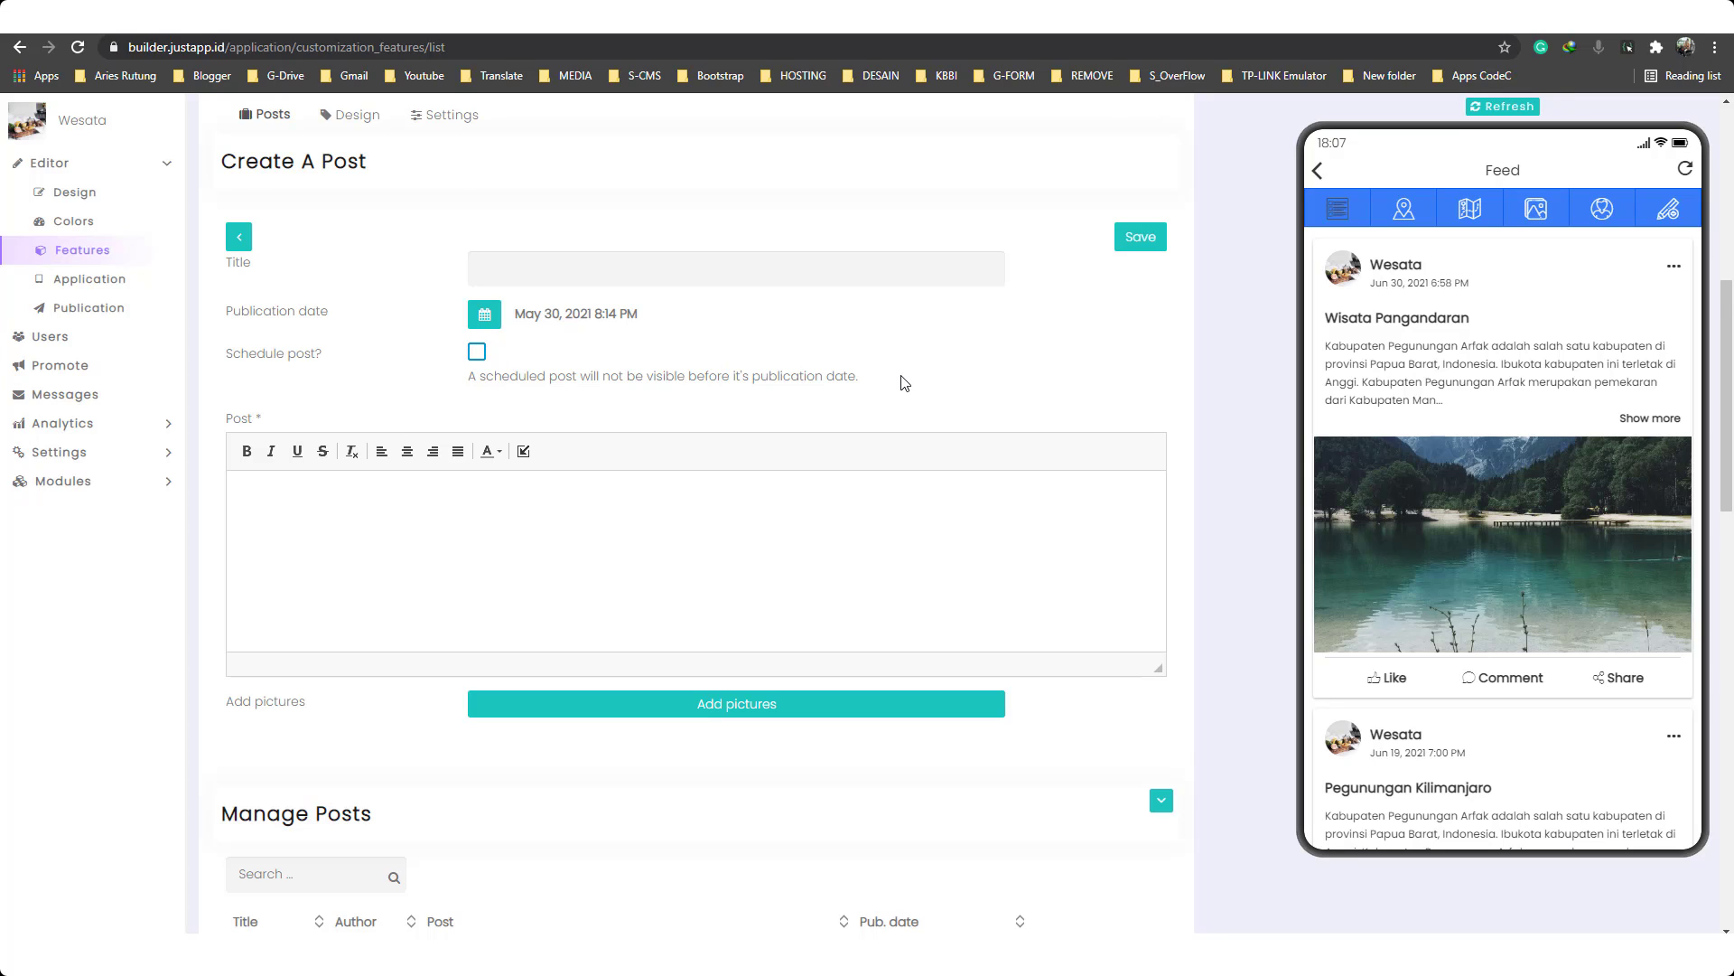
scroll(307, 380, down, 1)
click(313, 416)
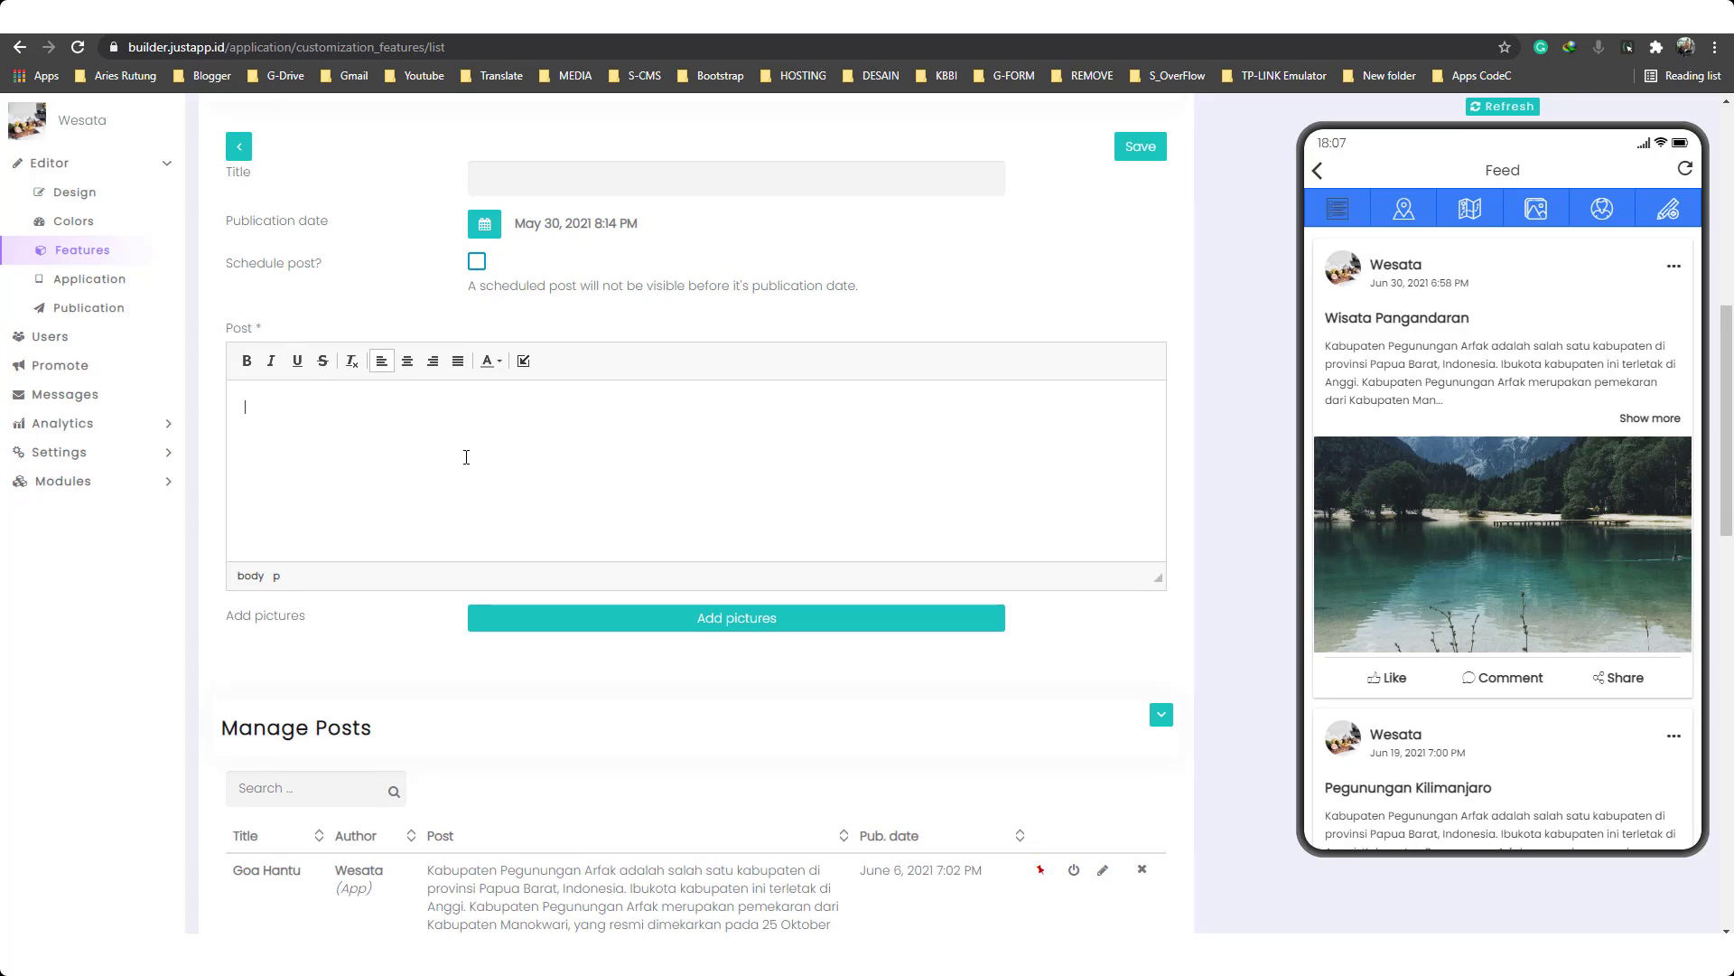
scroll(471, 468, down, 2)
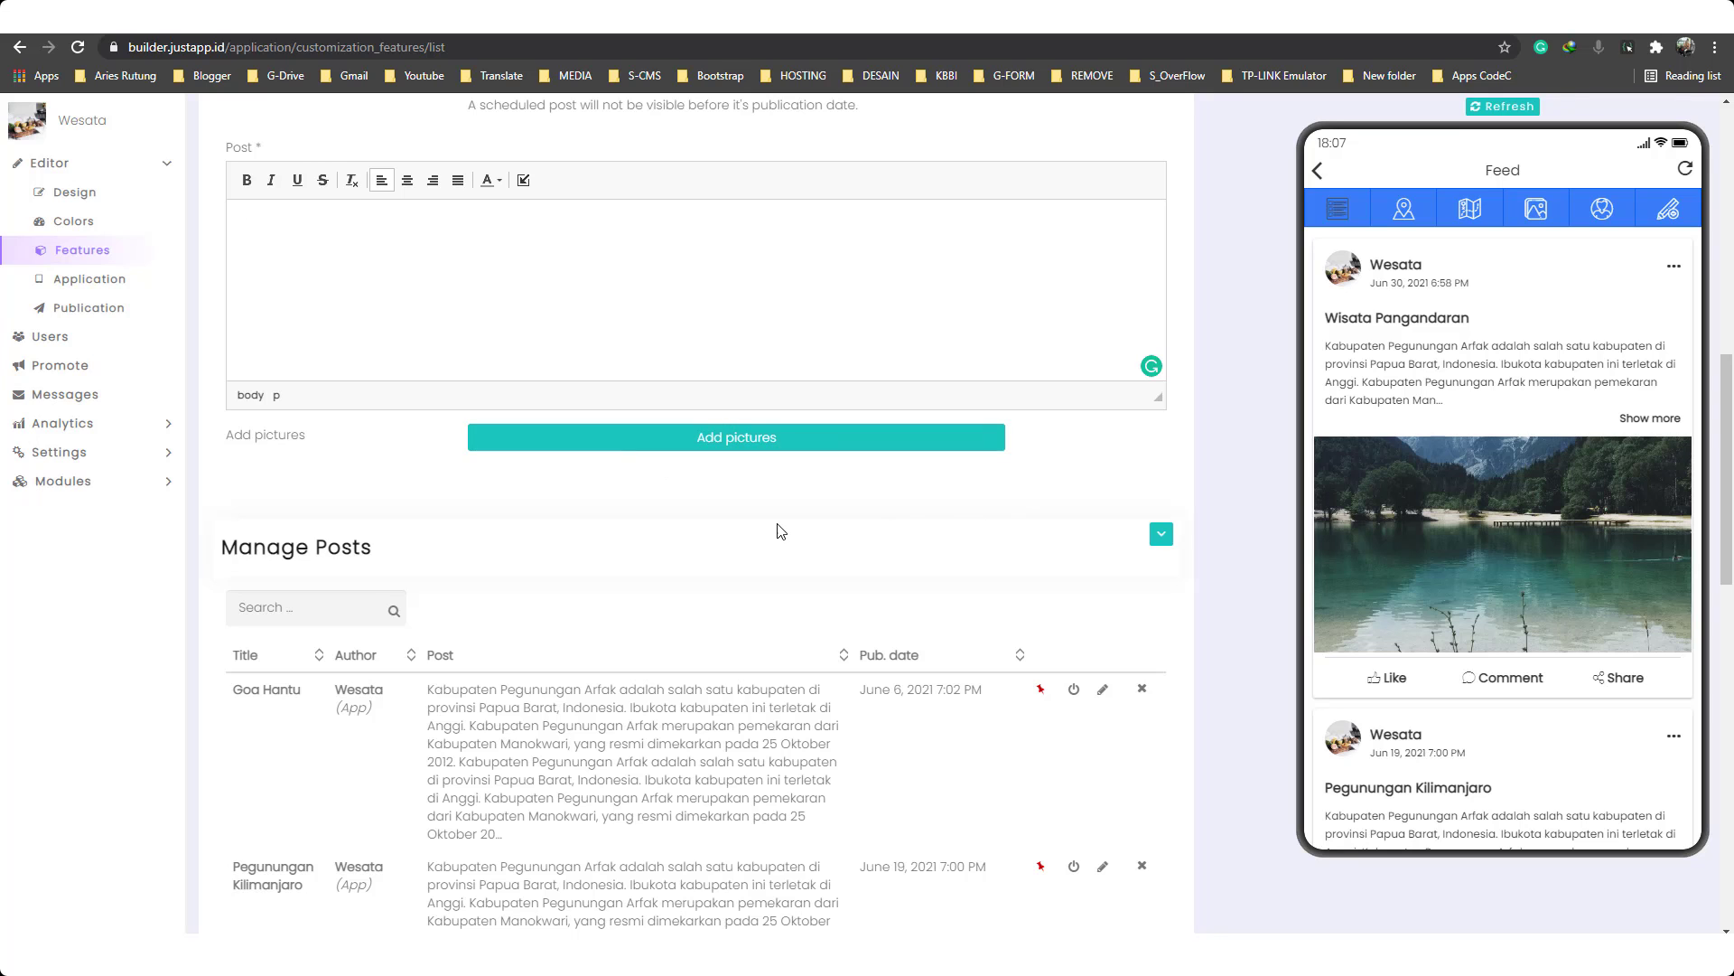
scroll(786, 529, up, 4)
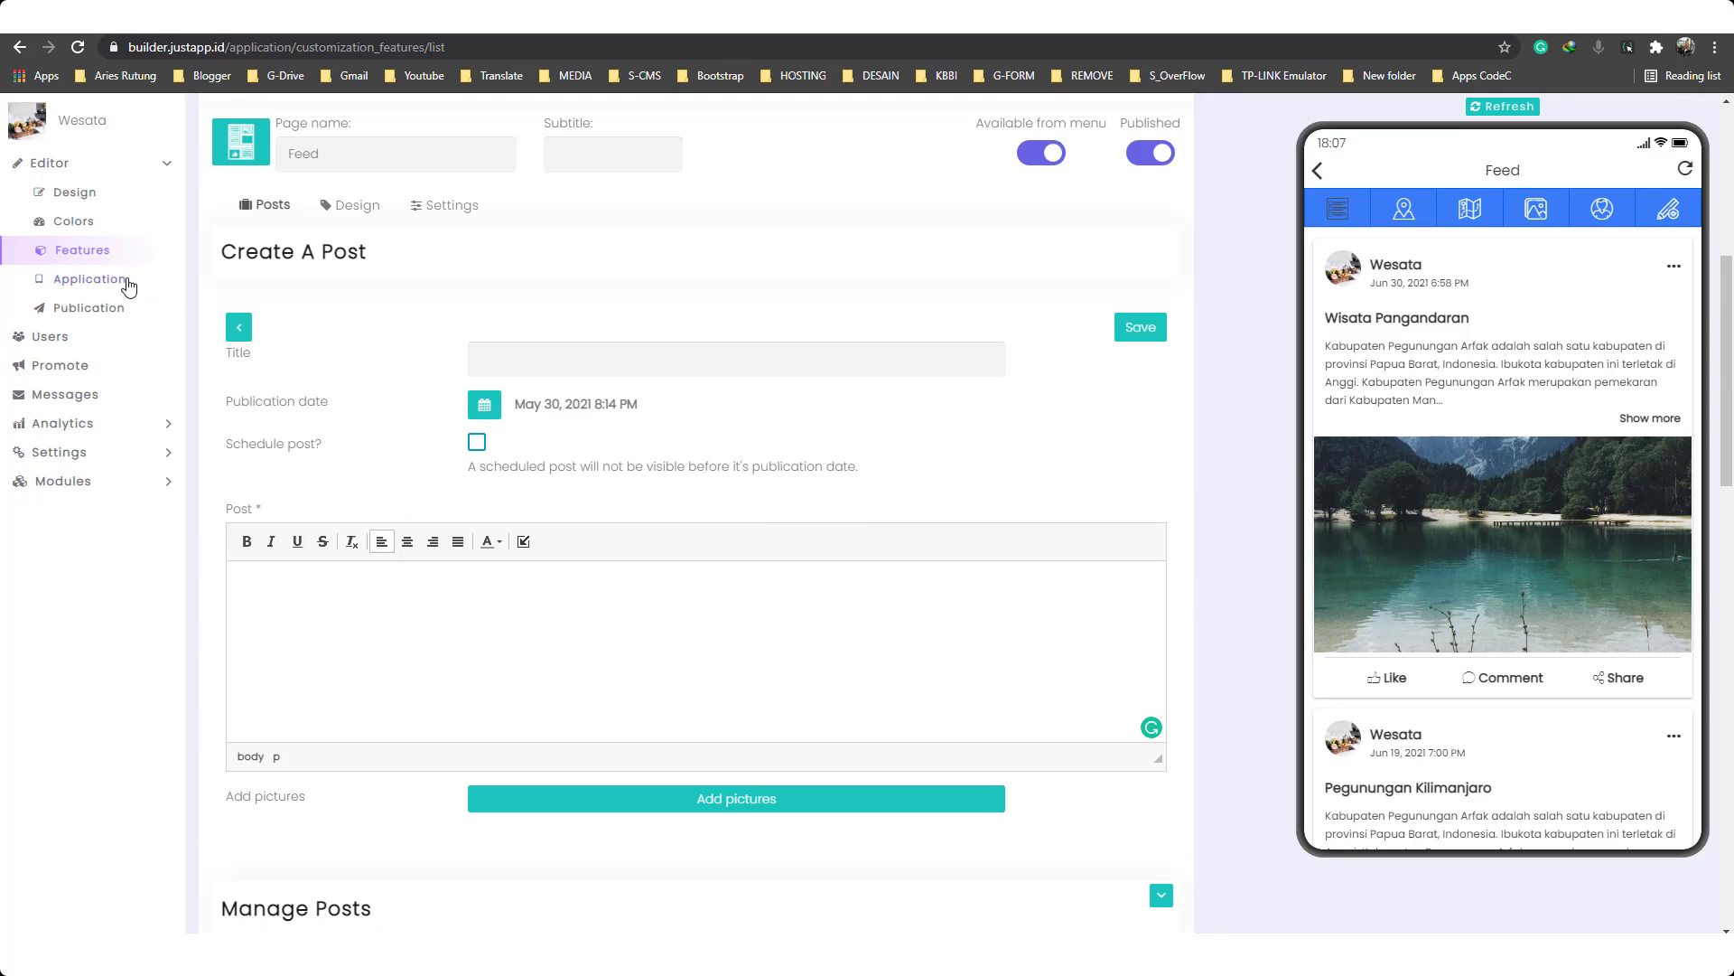
click(247, 329)
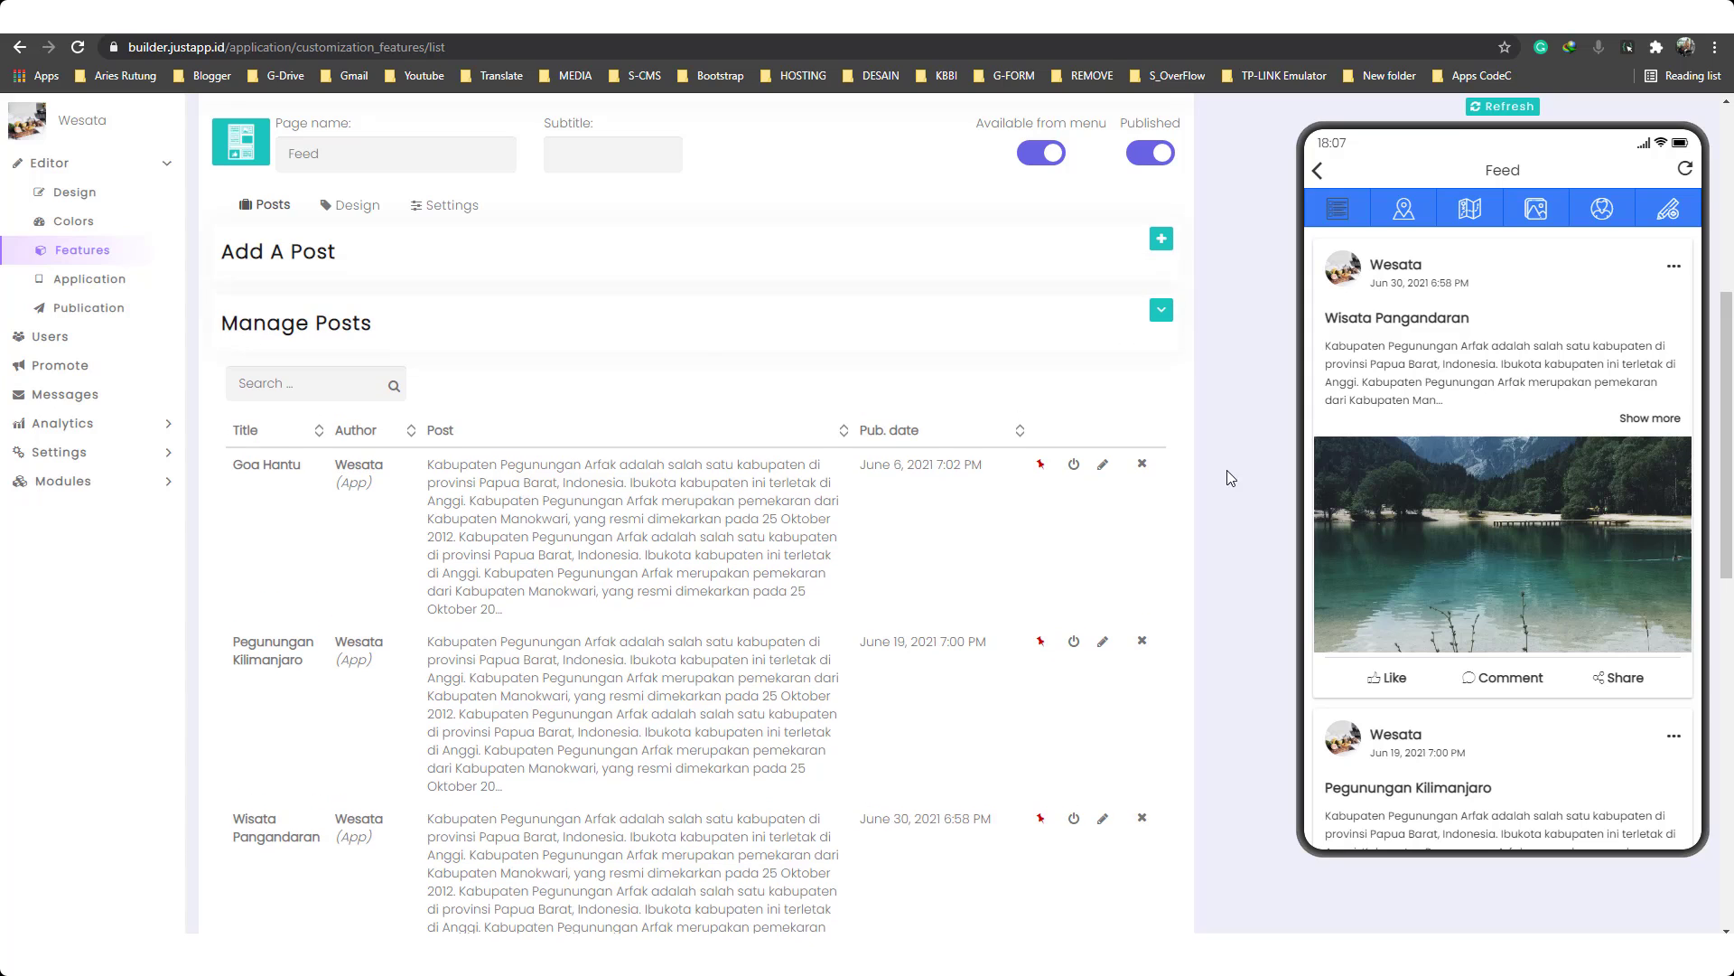
Step: Look through the Wisata Pangandaran, Pegunungan Kilimanjaro and Goa Hantu posts in the Feed page's phone preview
scroll(1482, 564, down, 3)
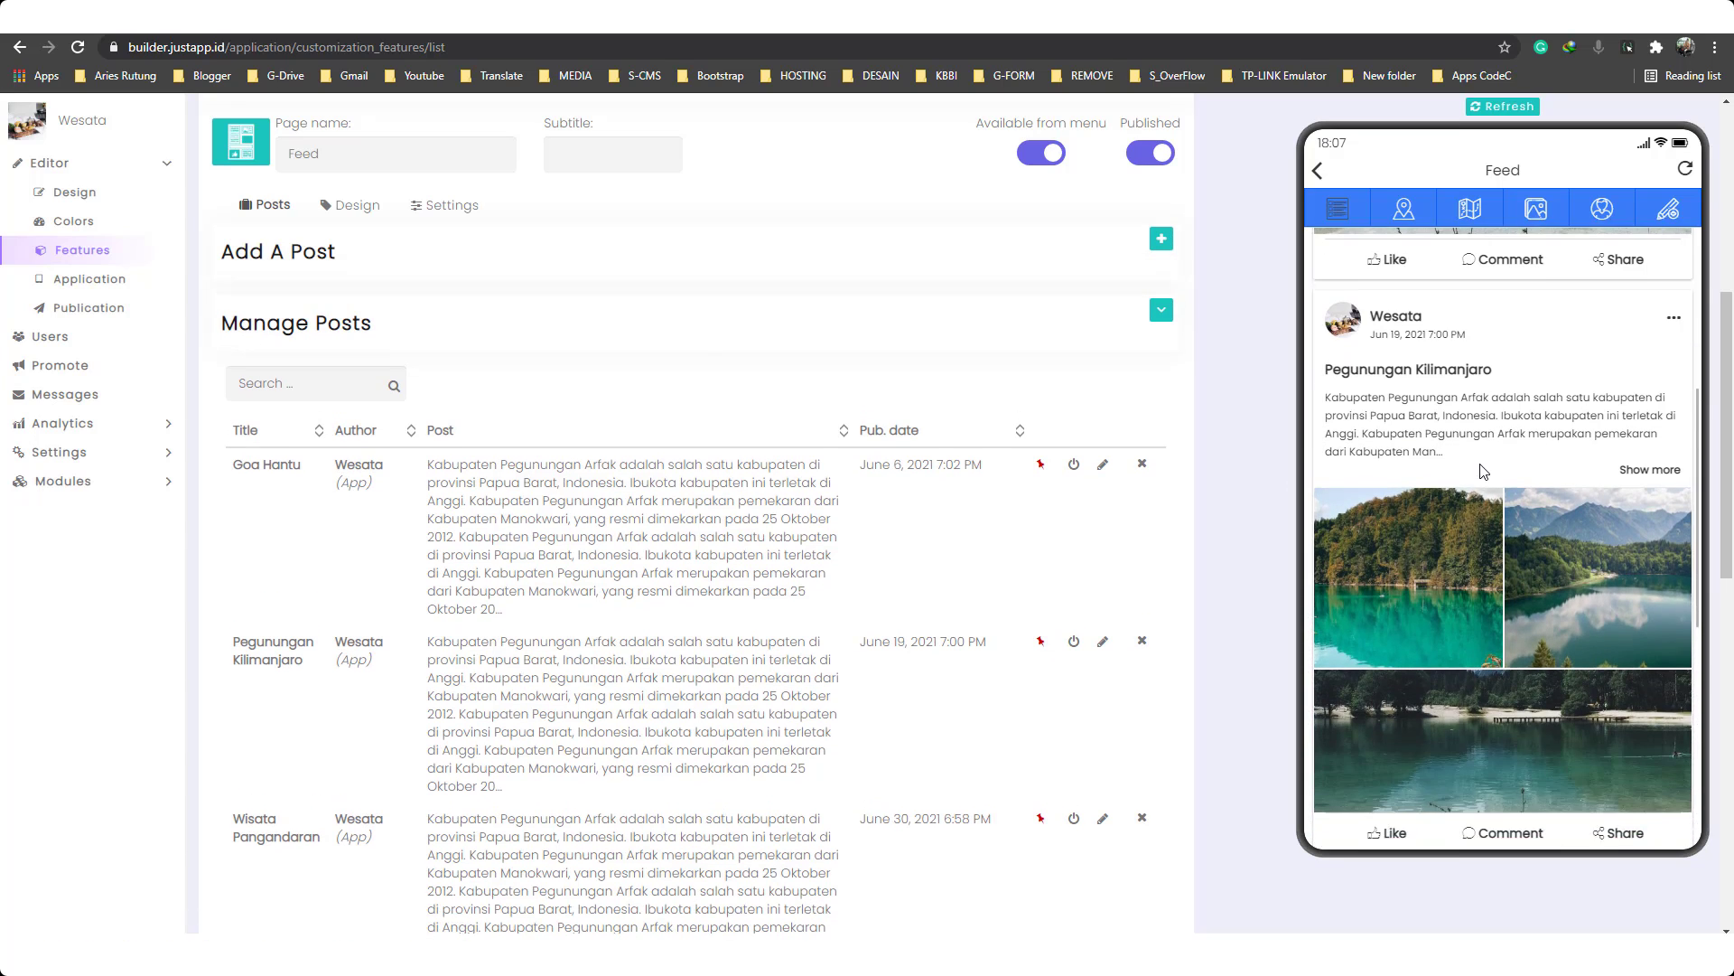
scroll(1490, 523, up, 3)
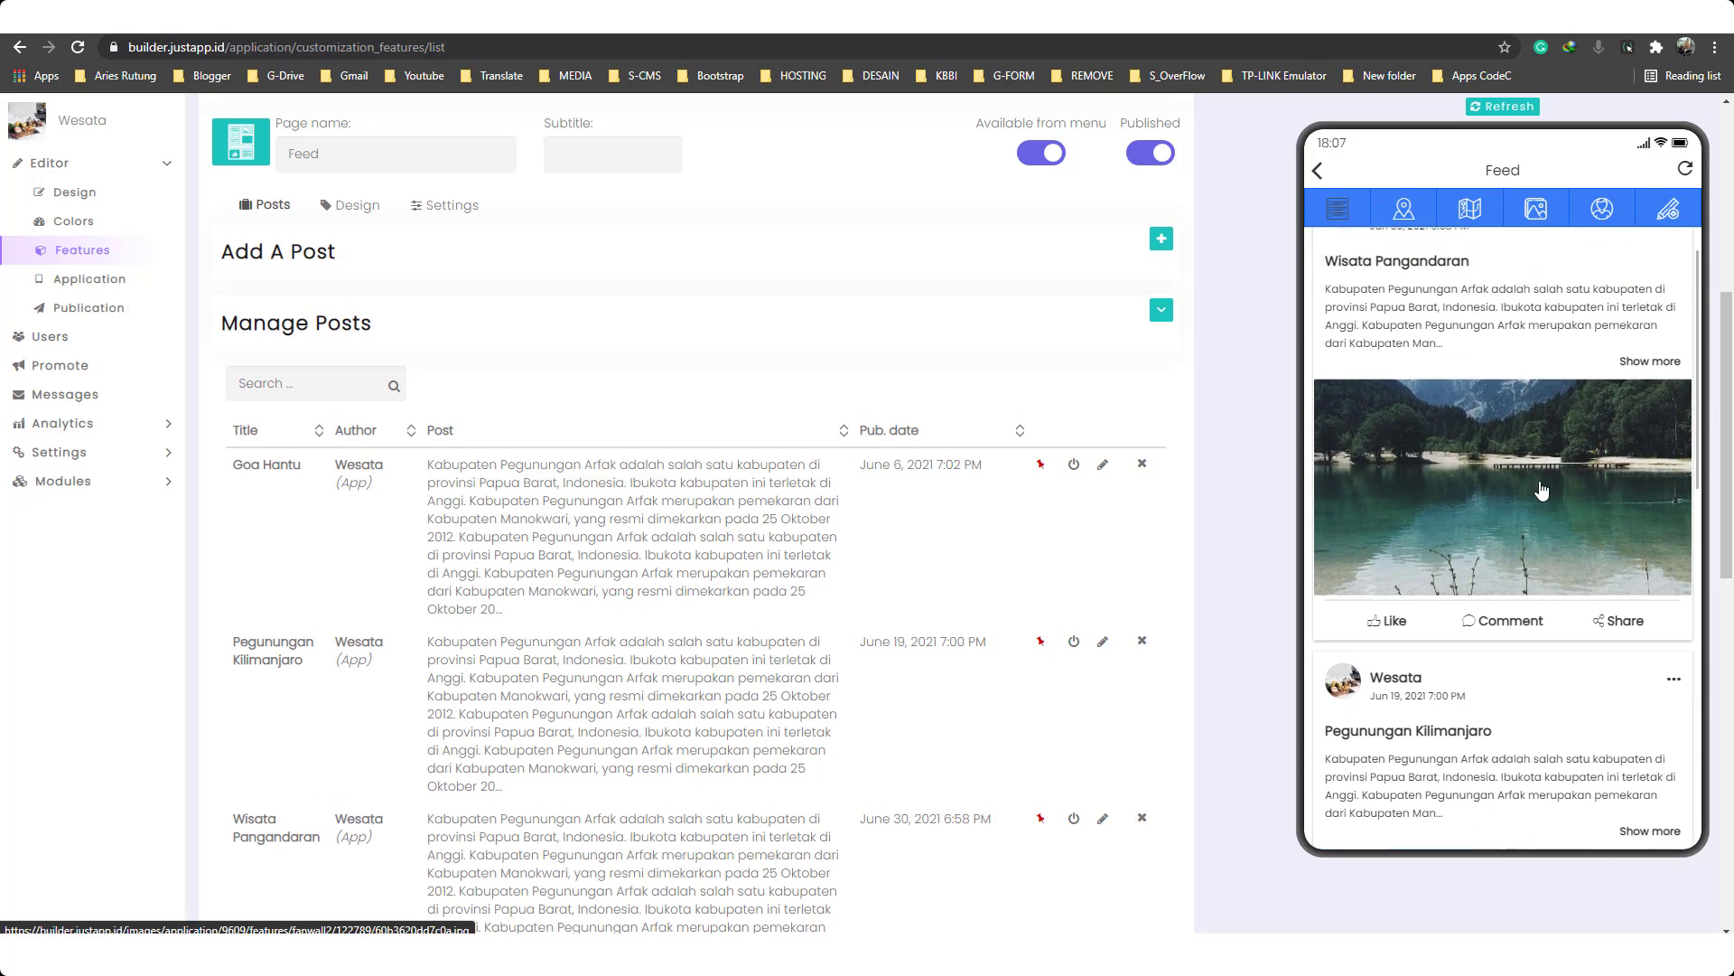
scroll(1495, 497, down, 3)
scroll(1504, 526, down, 2)
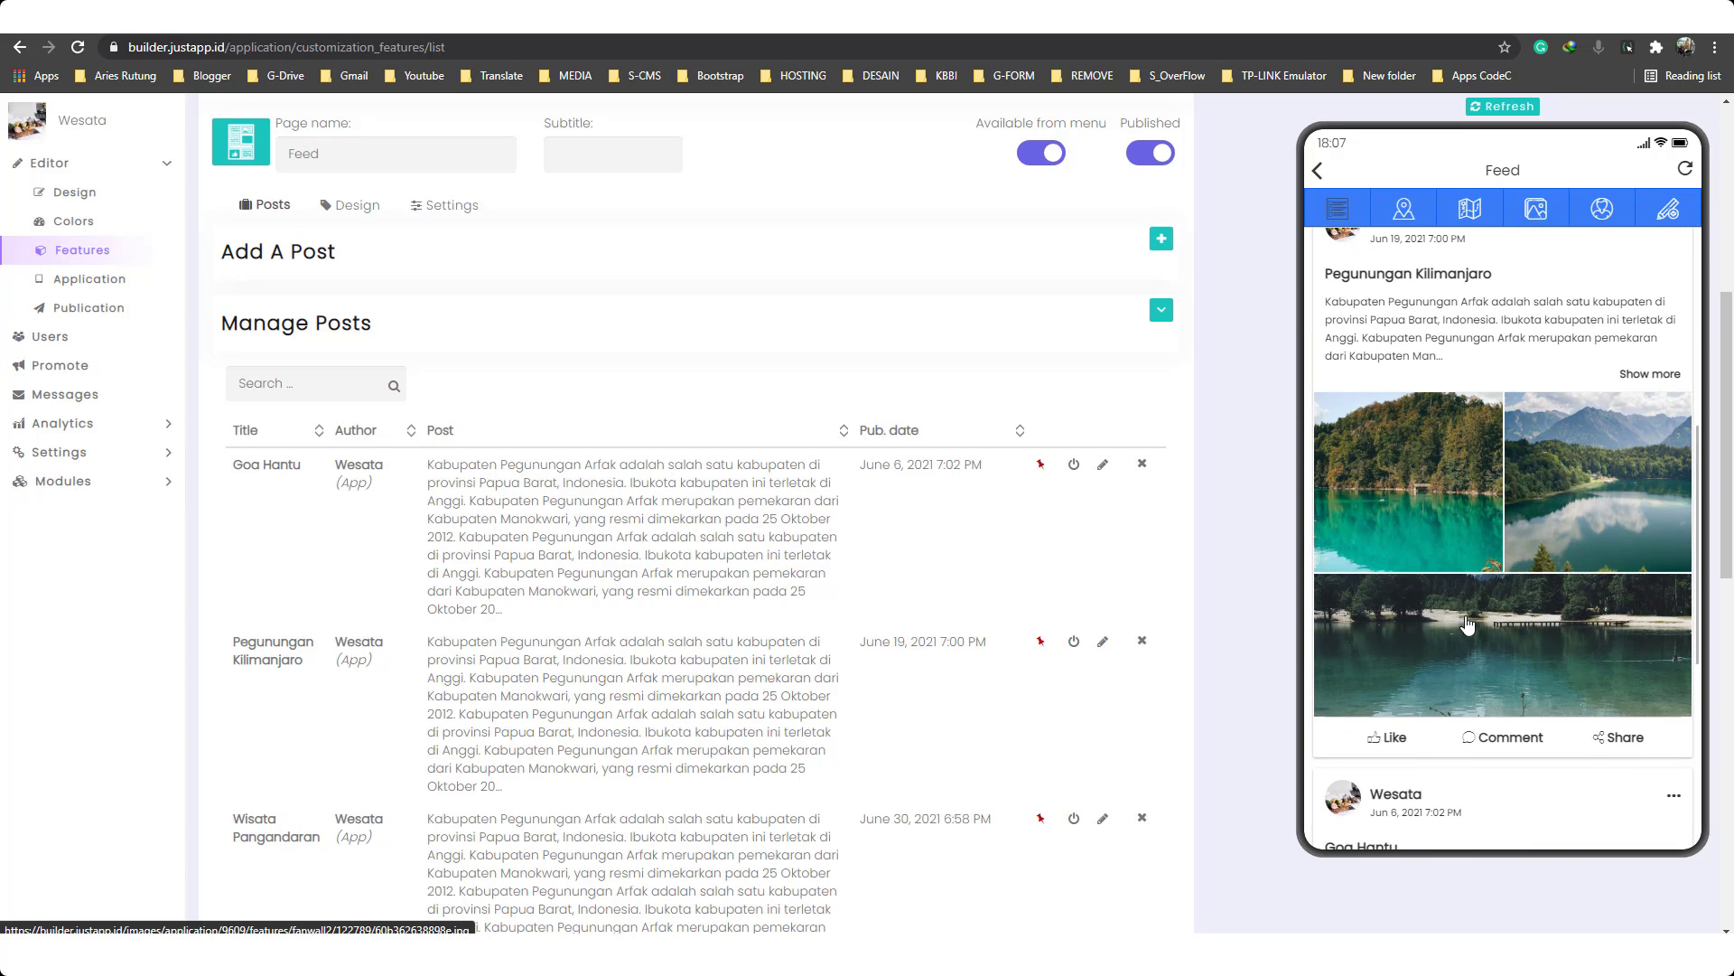
scroll(1464, 619, down, 5)
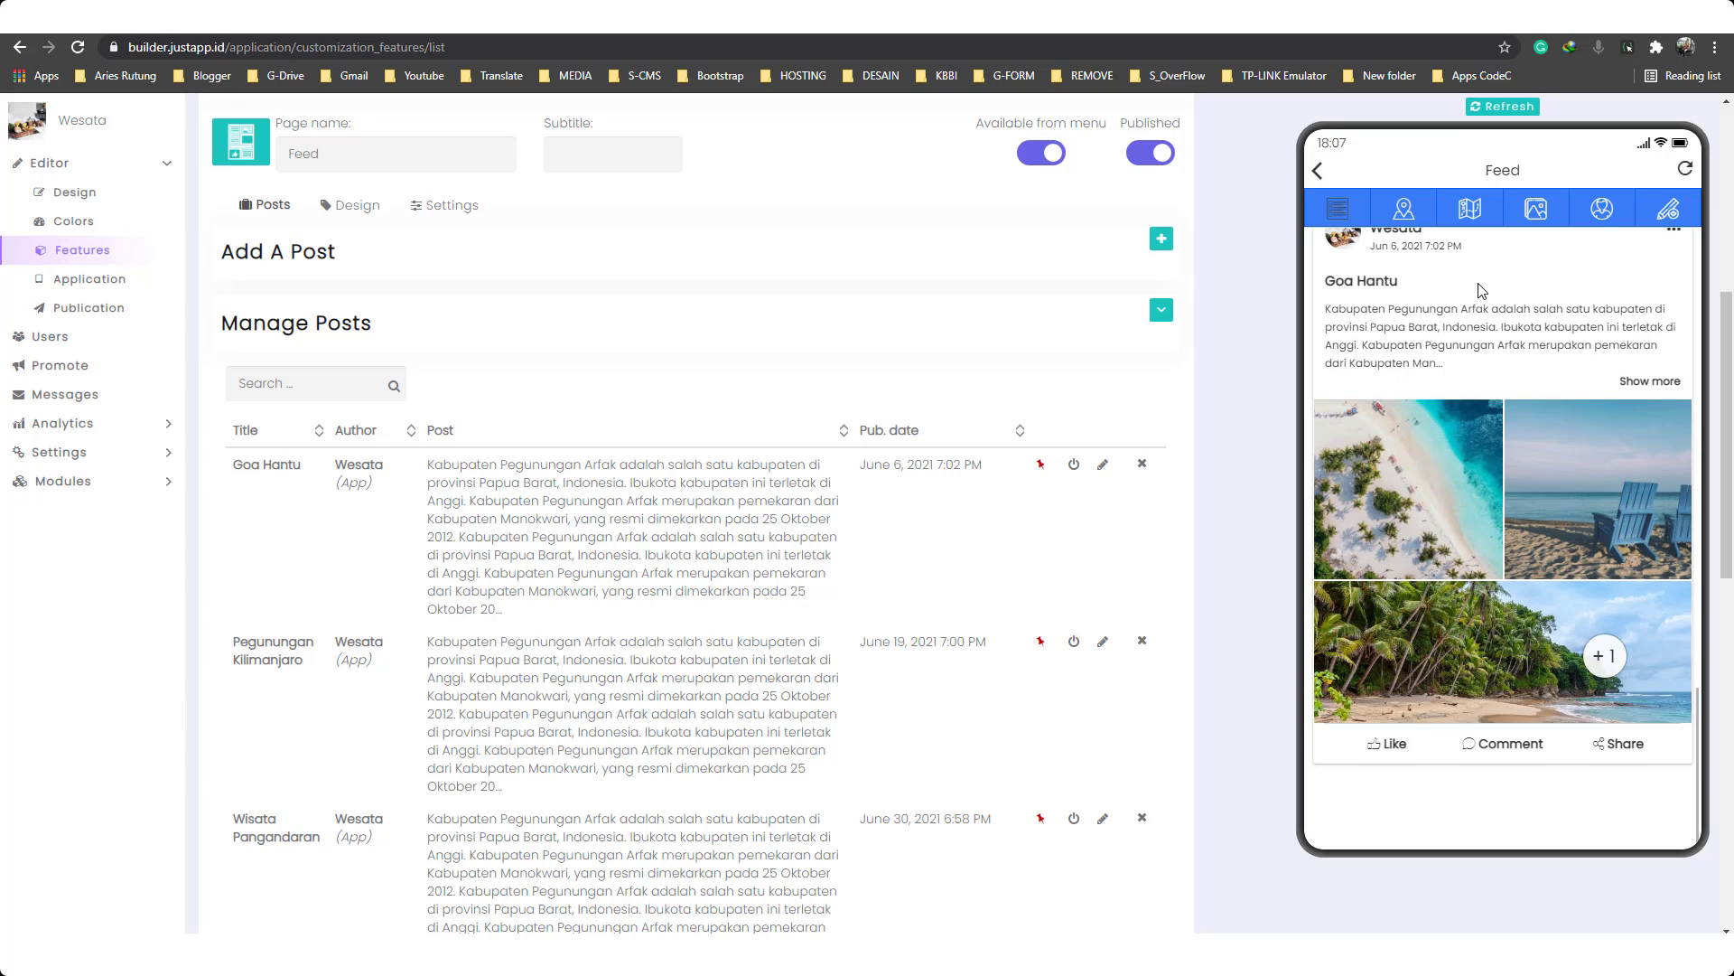
scroll(1477, 560, up, 1)
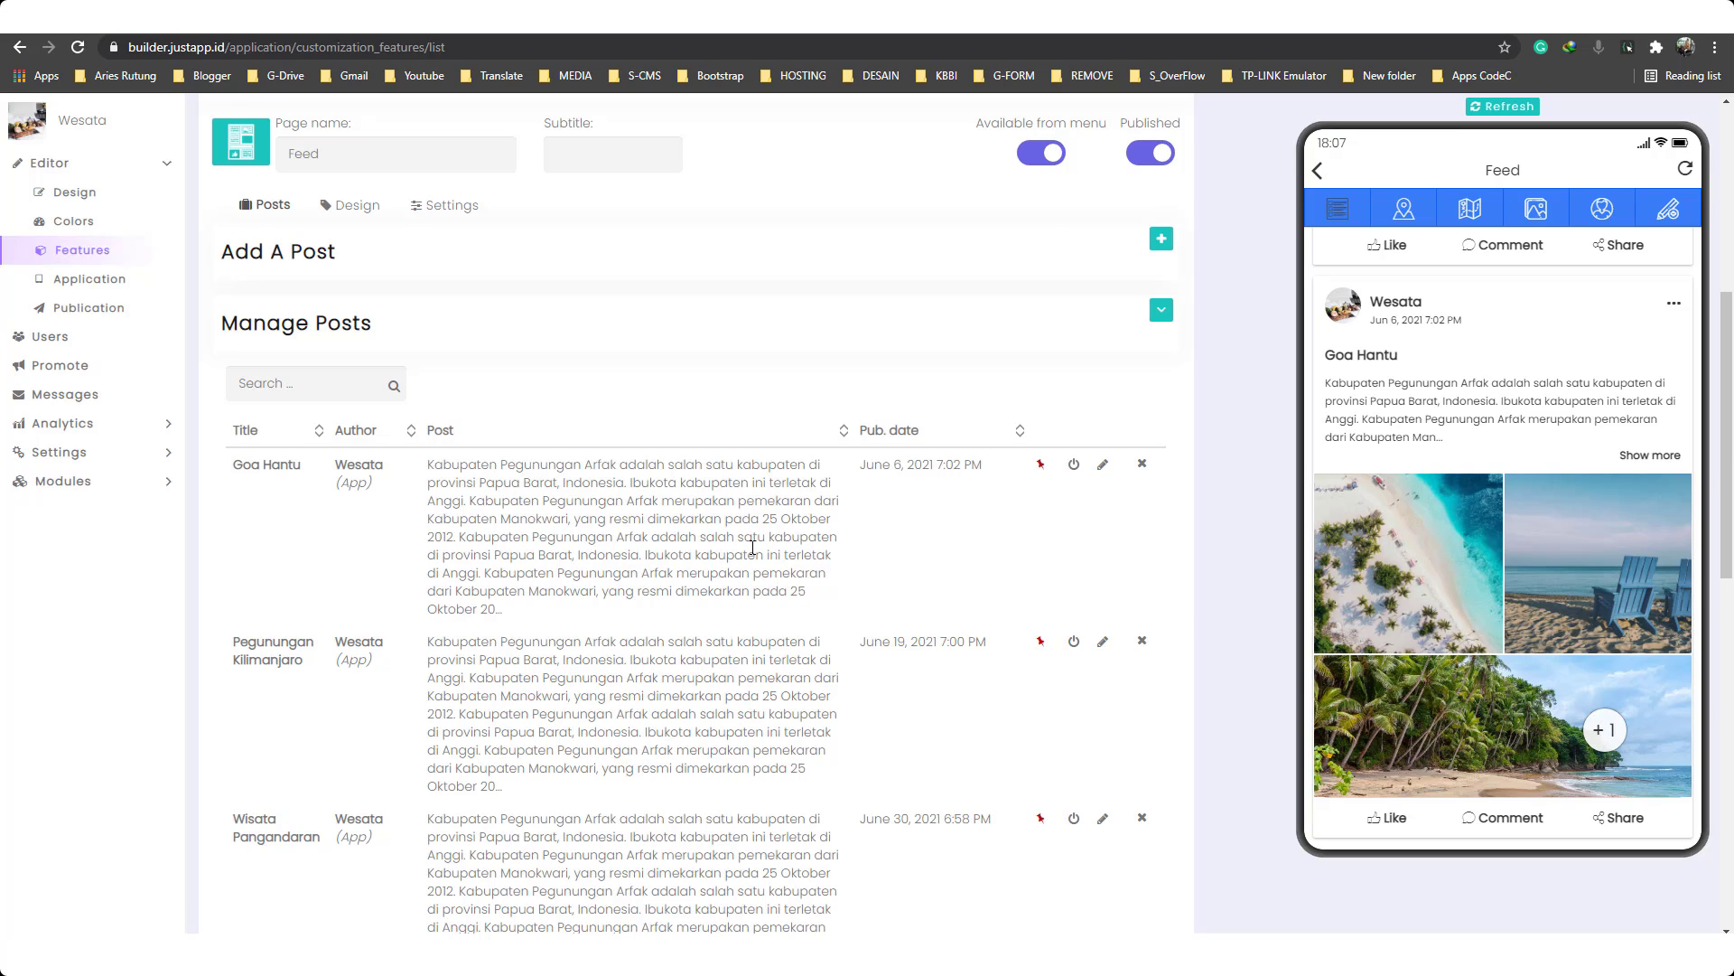
Step: Open the Berita newswall page and examine its four design layouts
scroll(708, 533, up, 4)
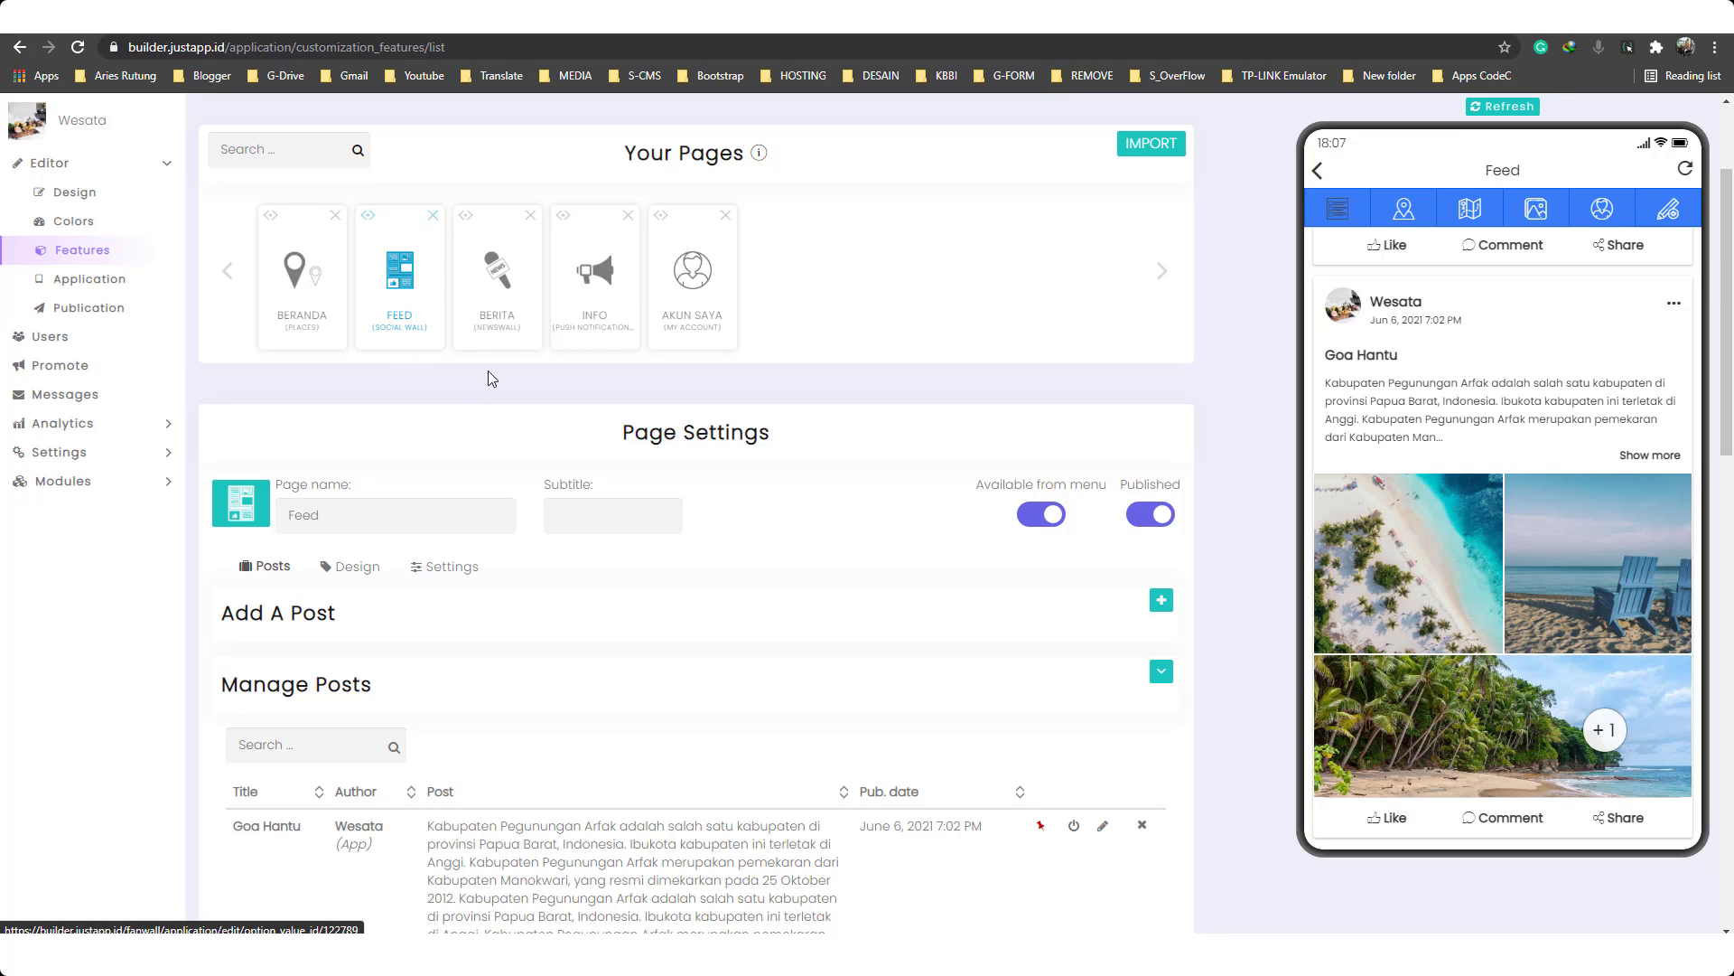
click(507, 295)
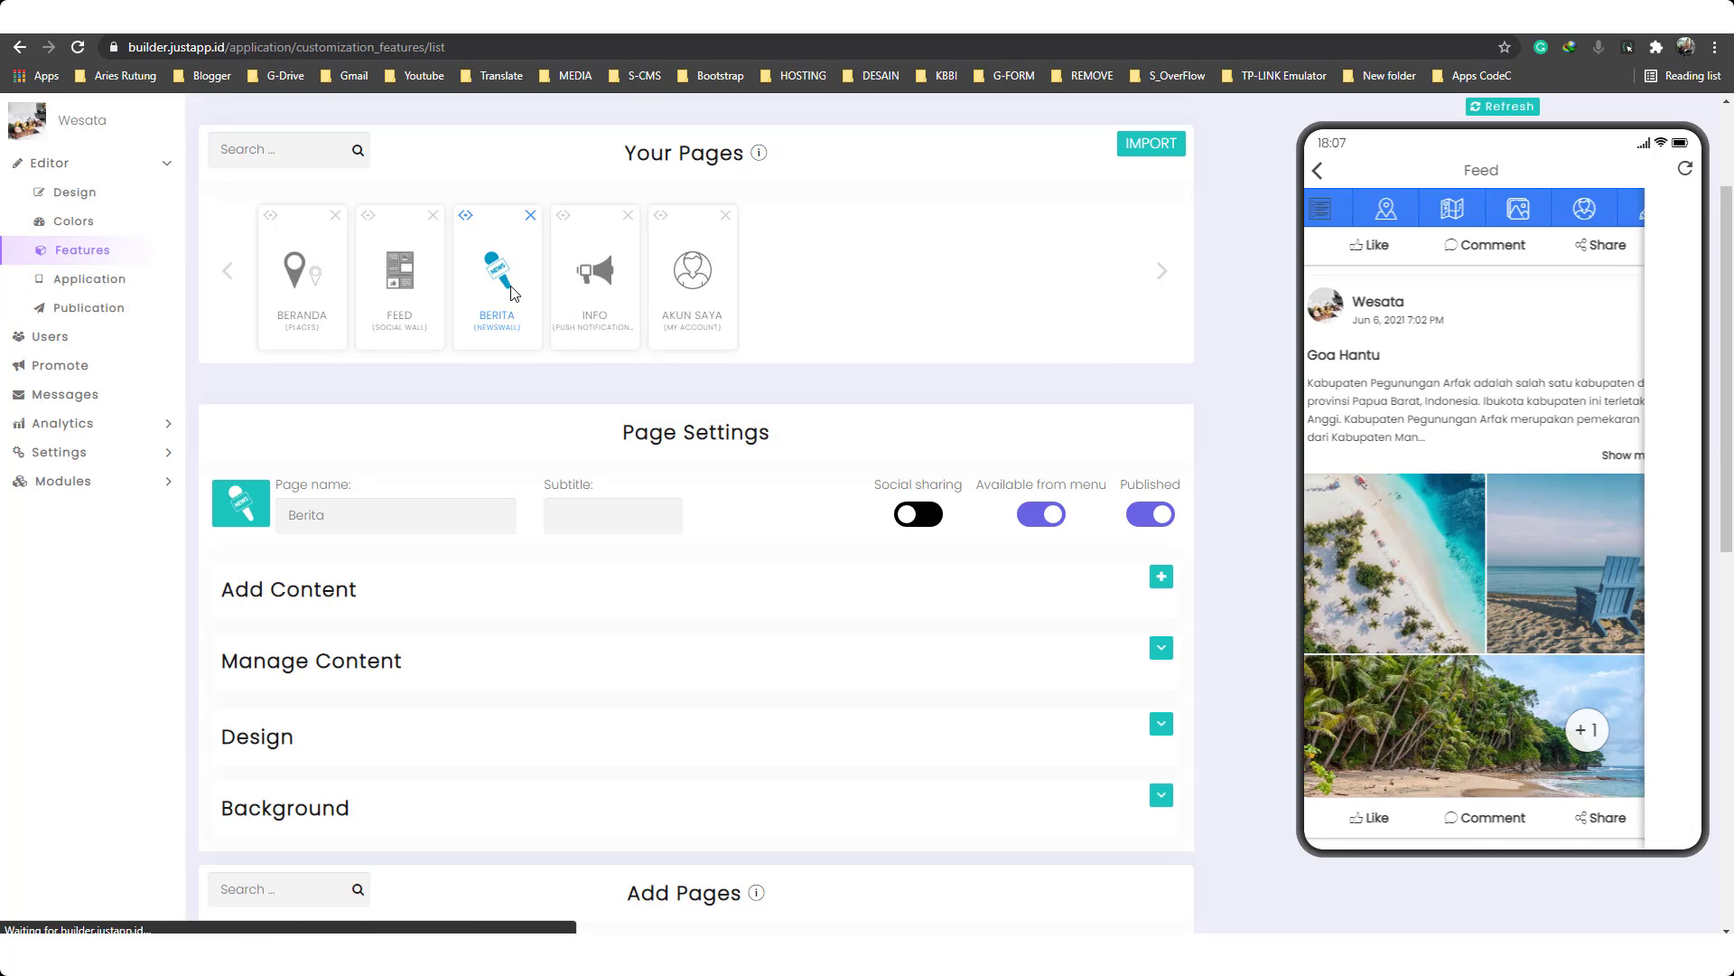
scroll(520, 442, down, 2)
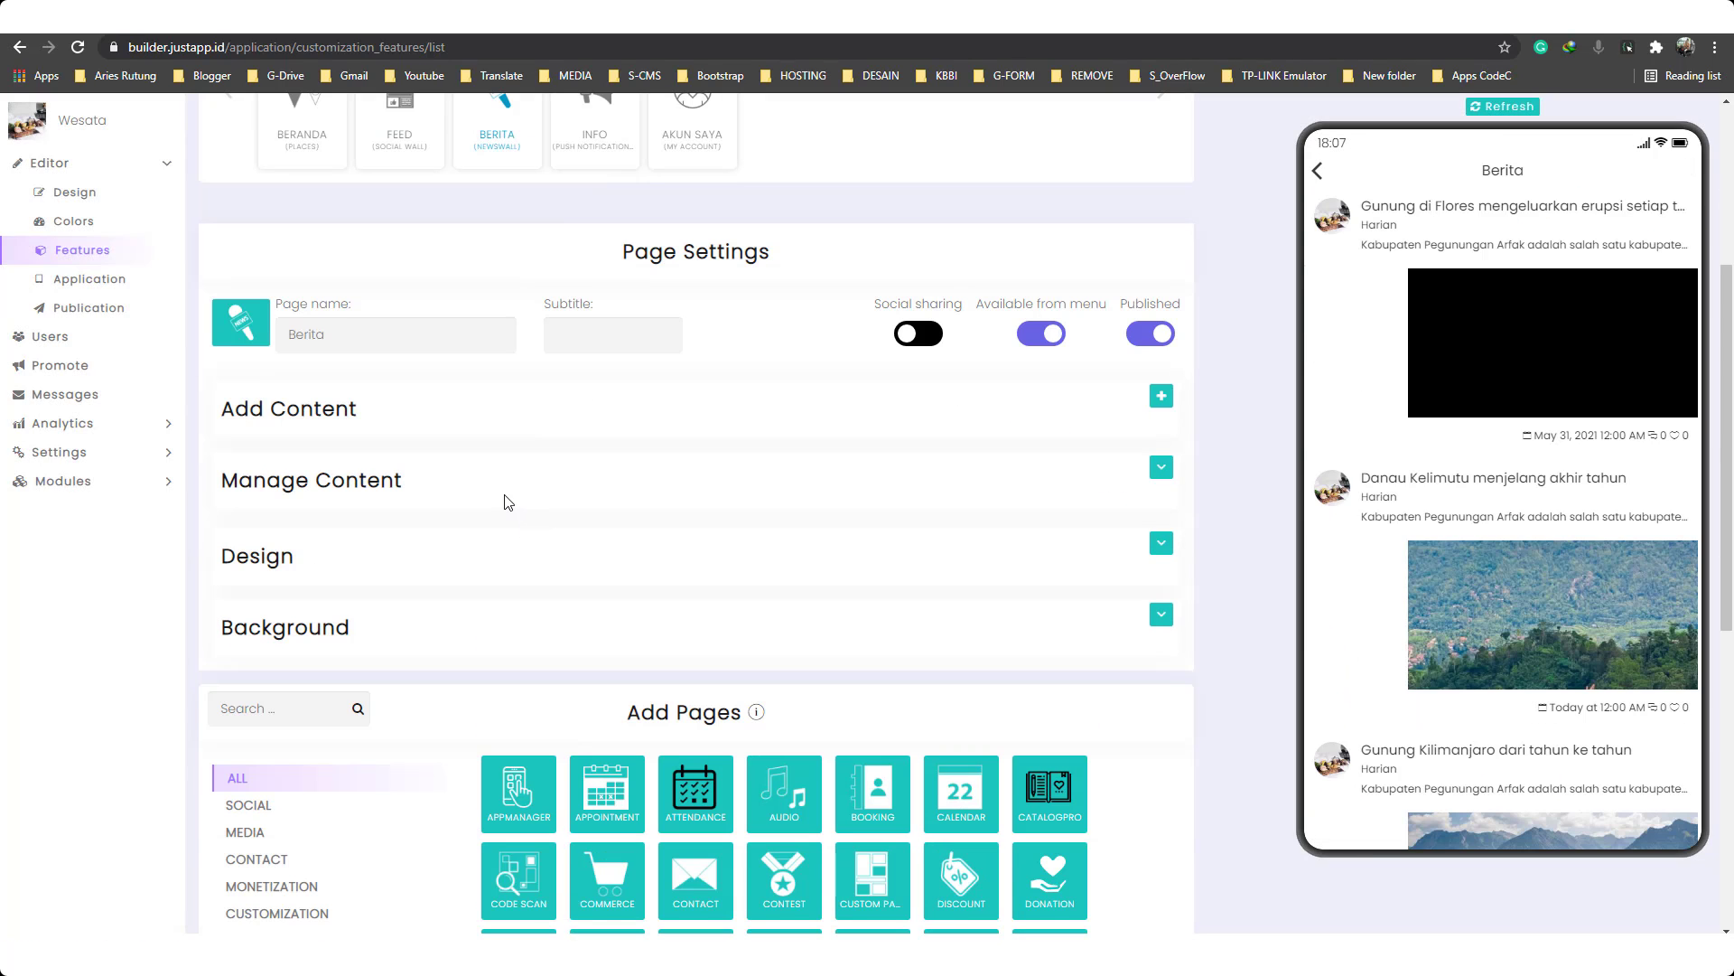
scroll(449, 533, down, 1)
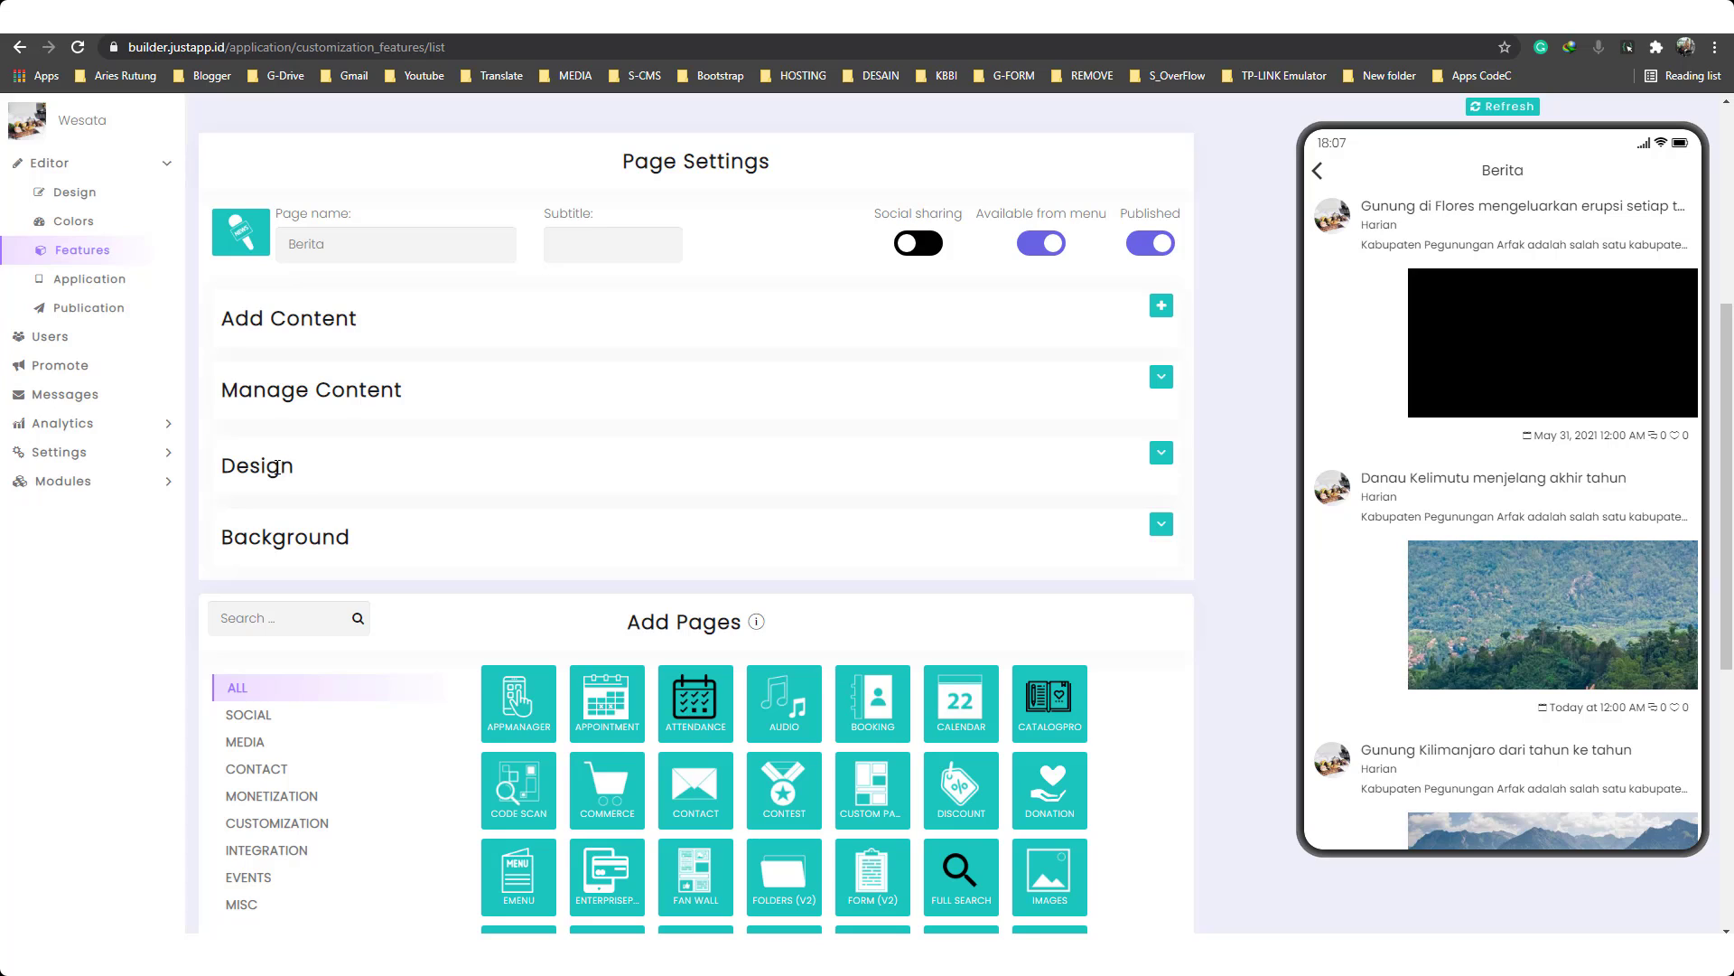
click(1160, 451)
scroll(619, 496, down, 2)
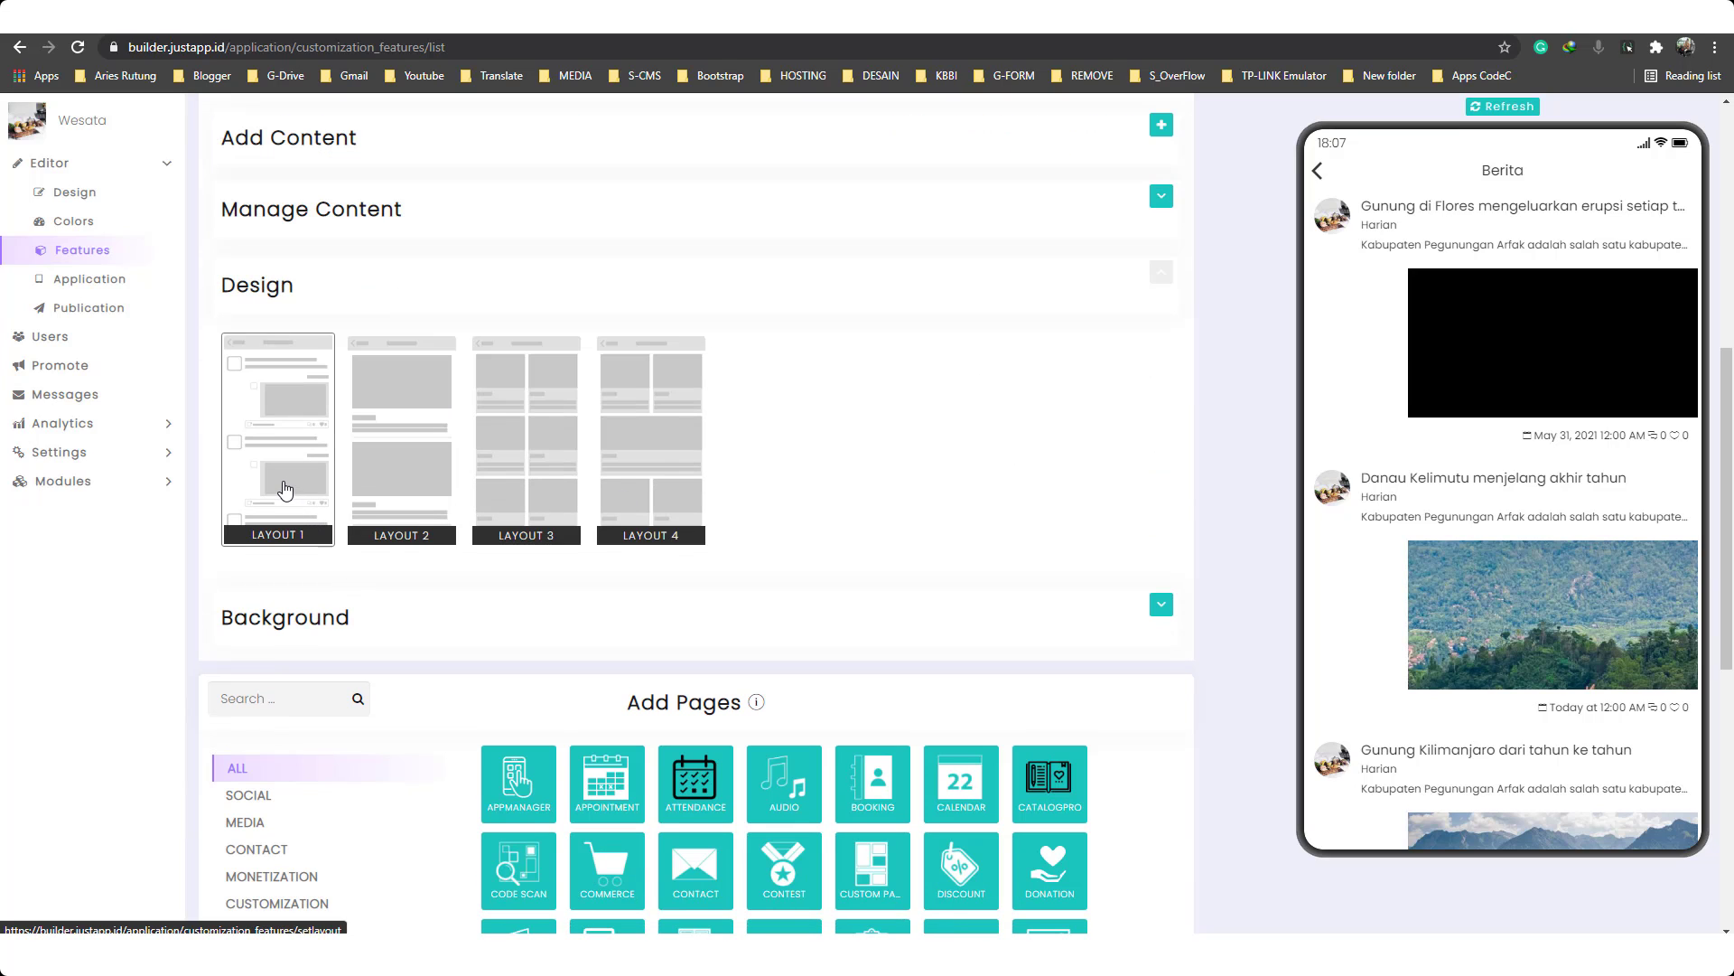
scroll(285, 488, up, 3)
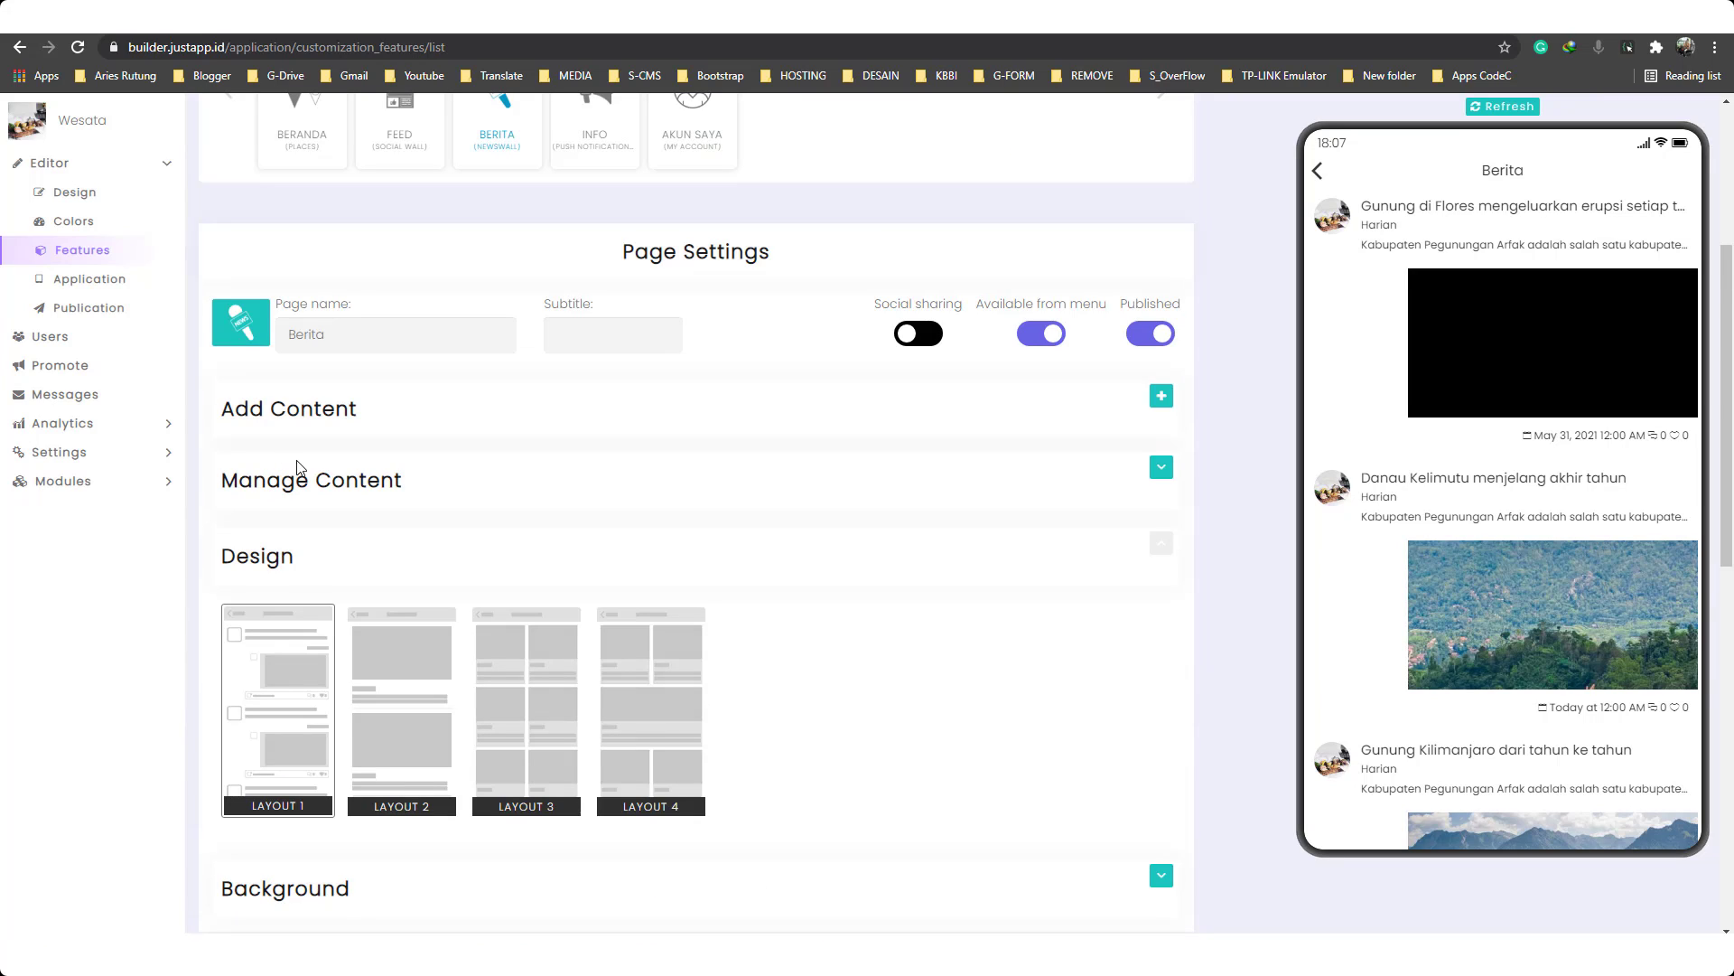
Step: Open the form for adding news content to the Berita page and examine its title and date fields
click(1163, 395)
scroll(367, 498, down, 1)
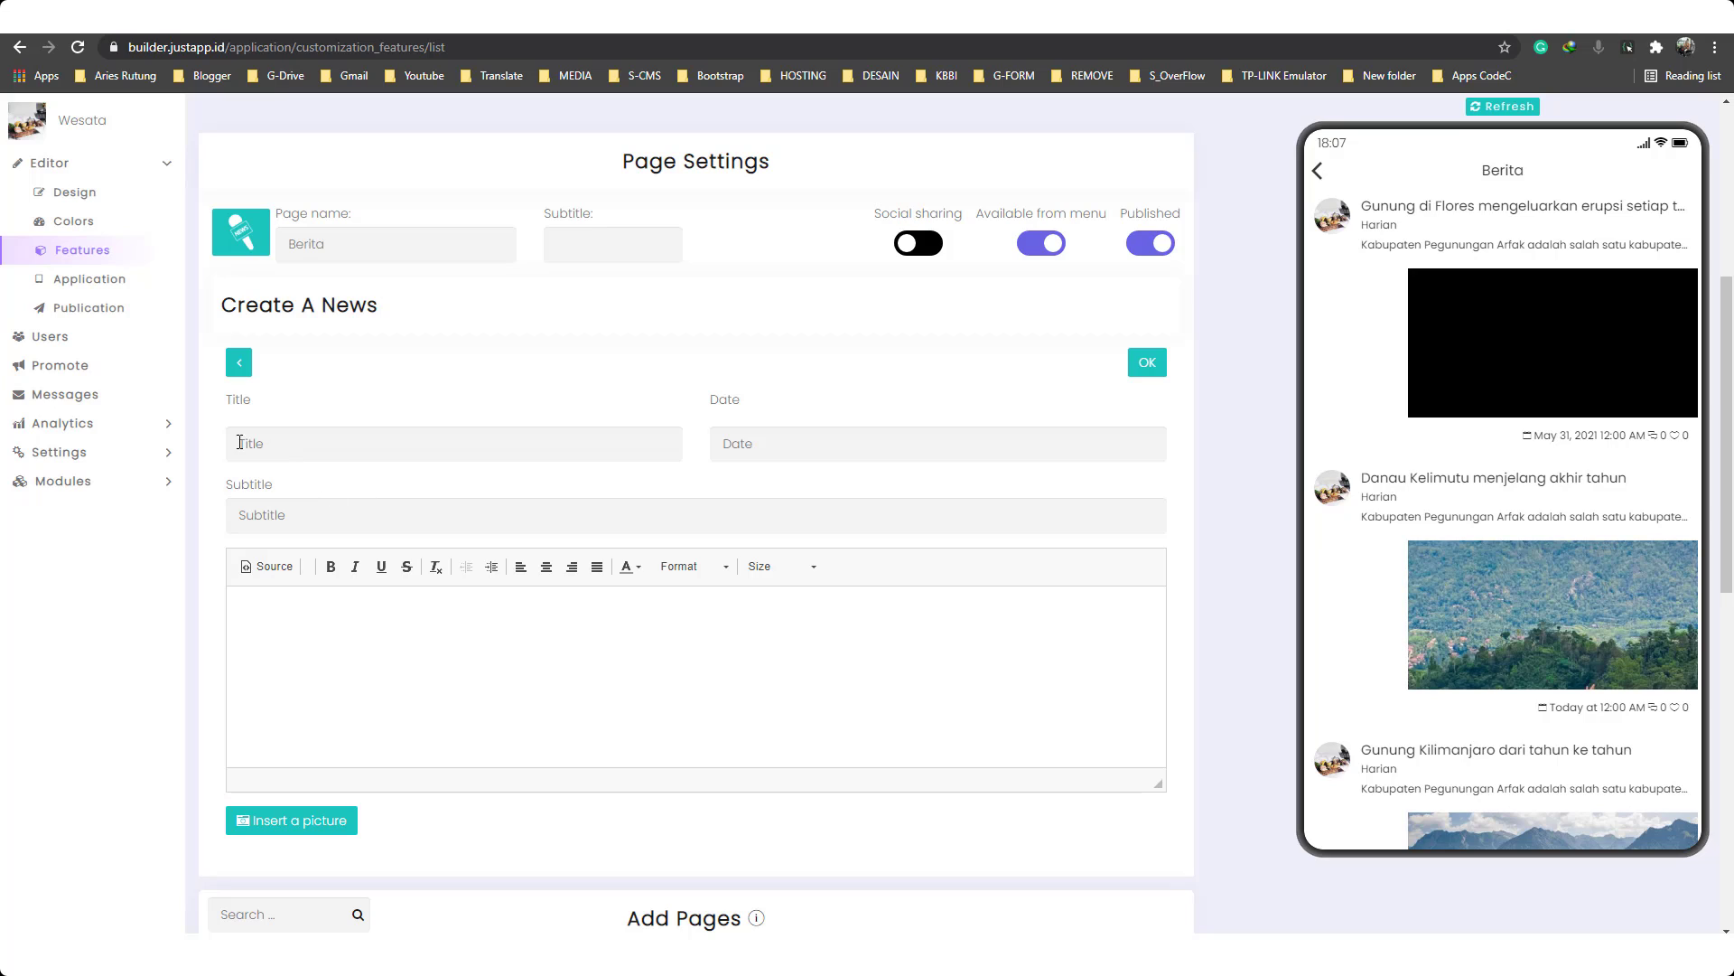
click(319, 450)
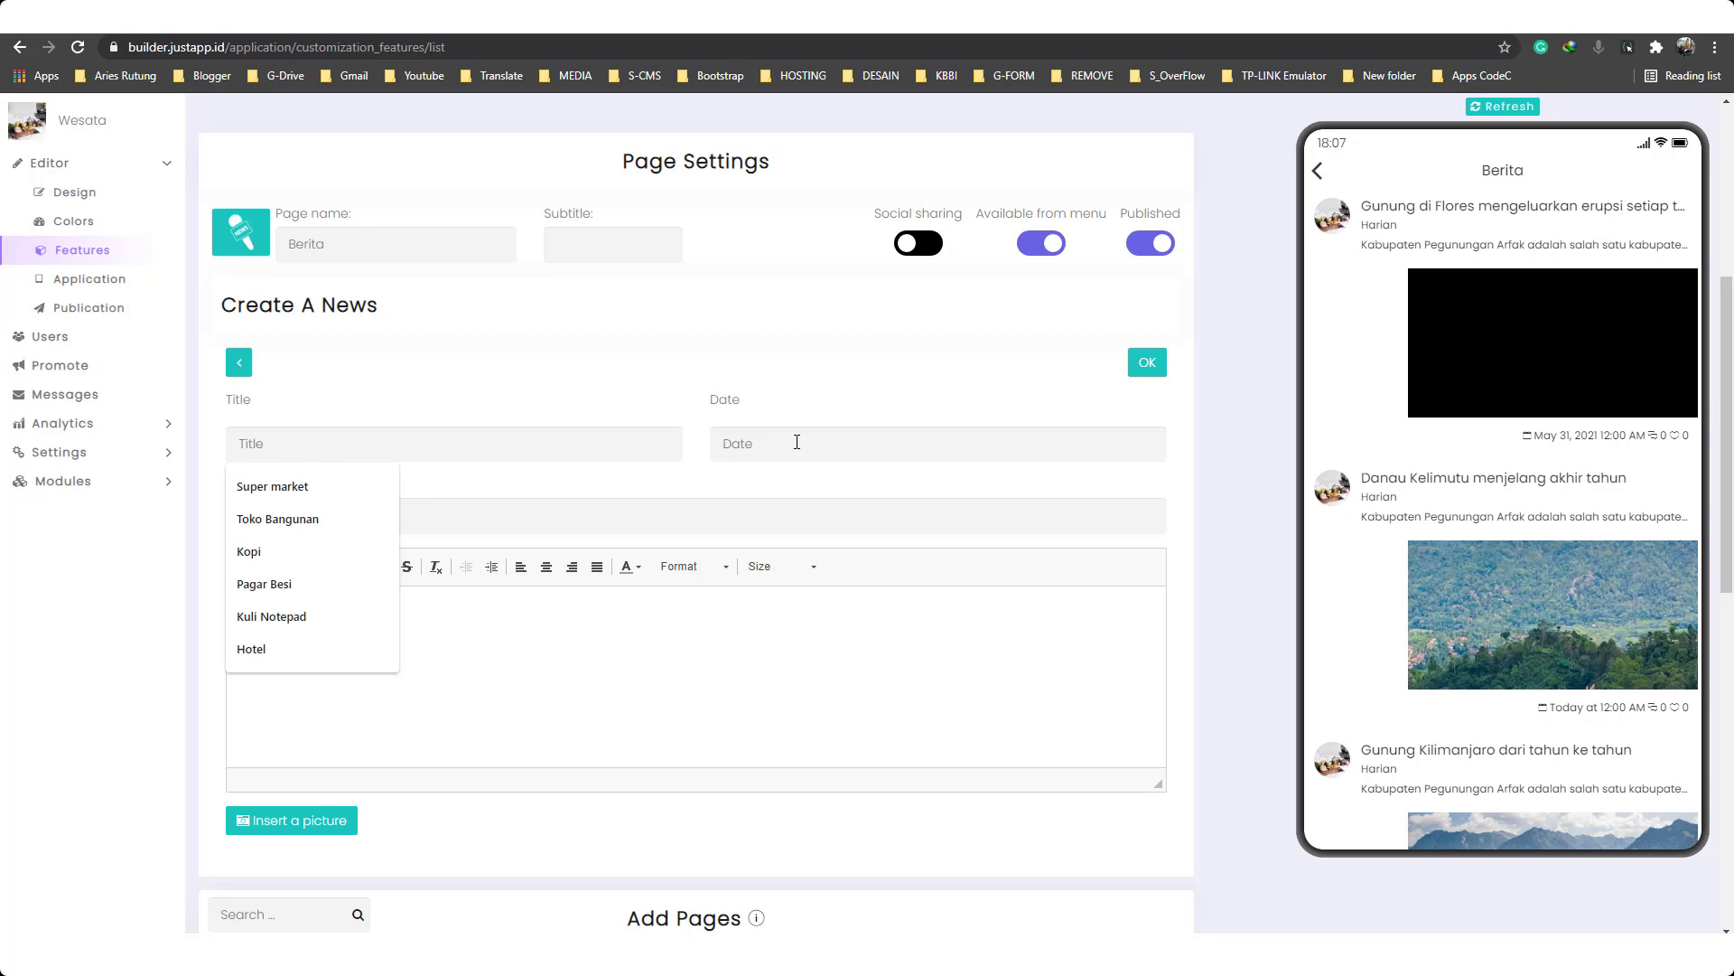
click(738, 359)
scroll(470, 444, up, 1)
scroll(295, 591, down, 2)
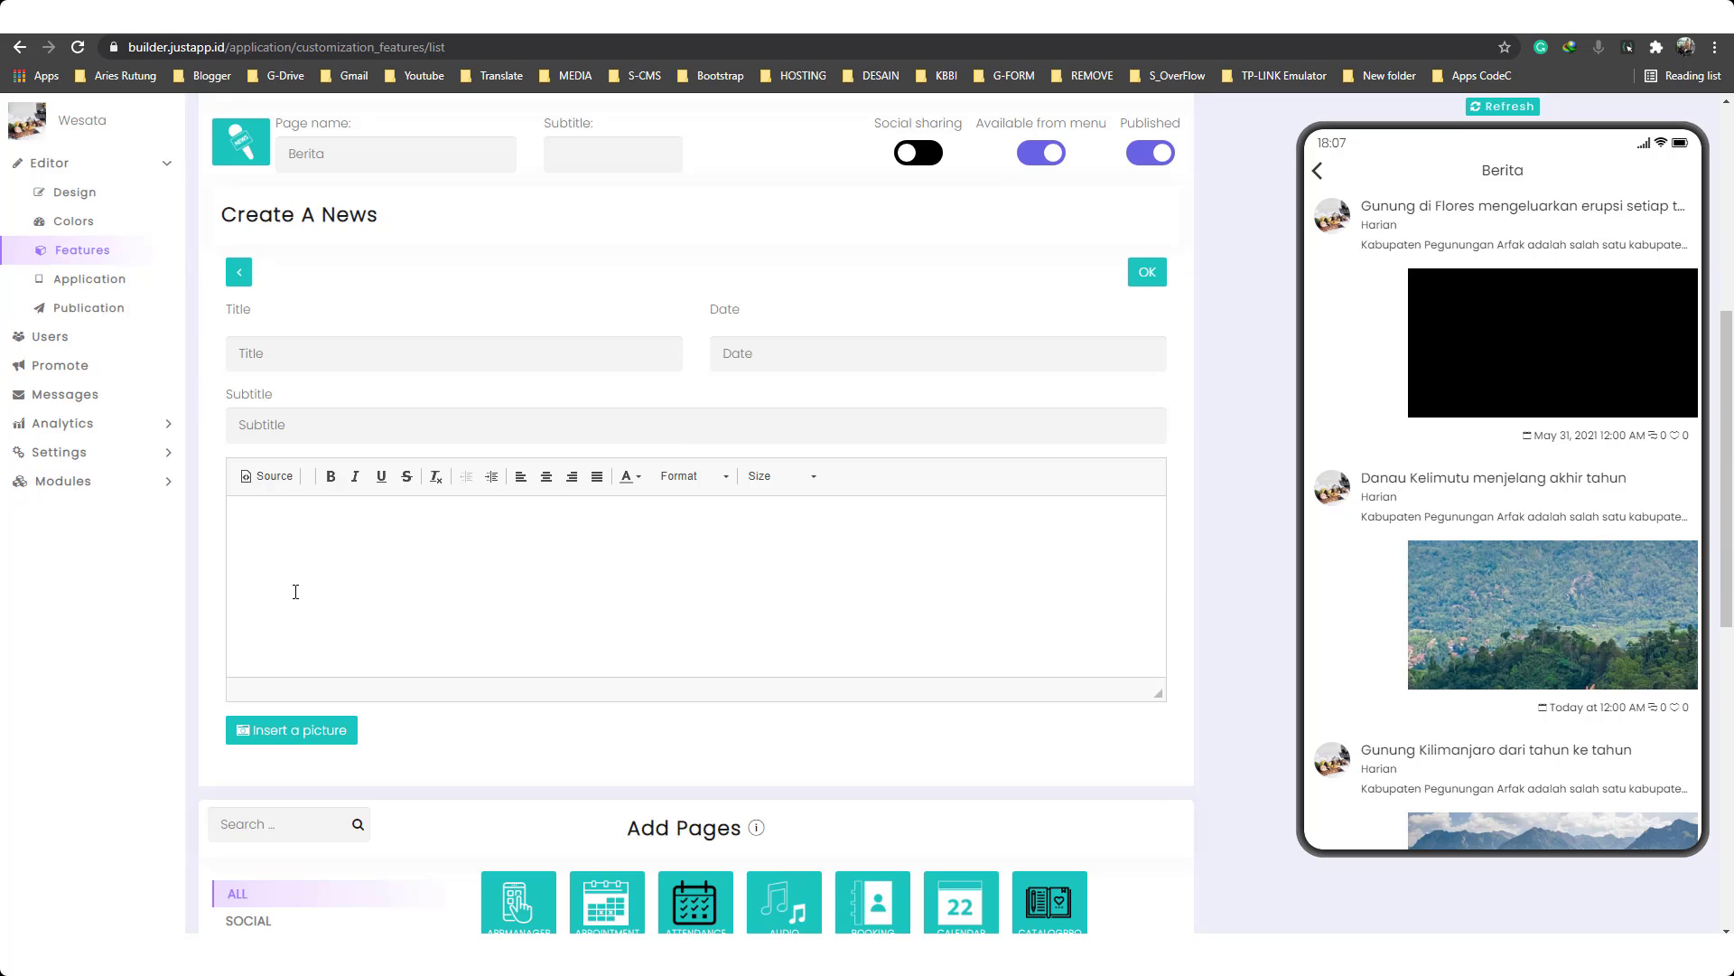
Step: Examine the news form's subtitle field, text editor and picture insertion option
click(287, 430)
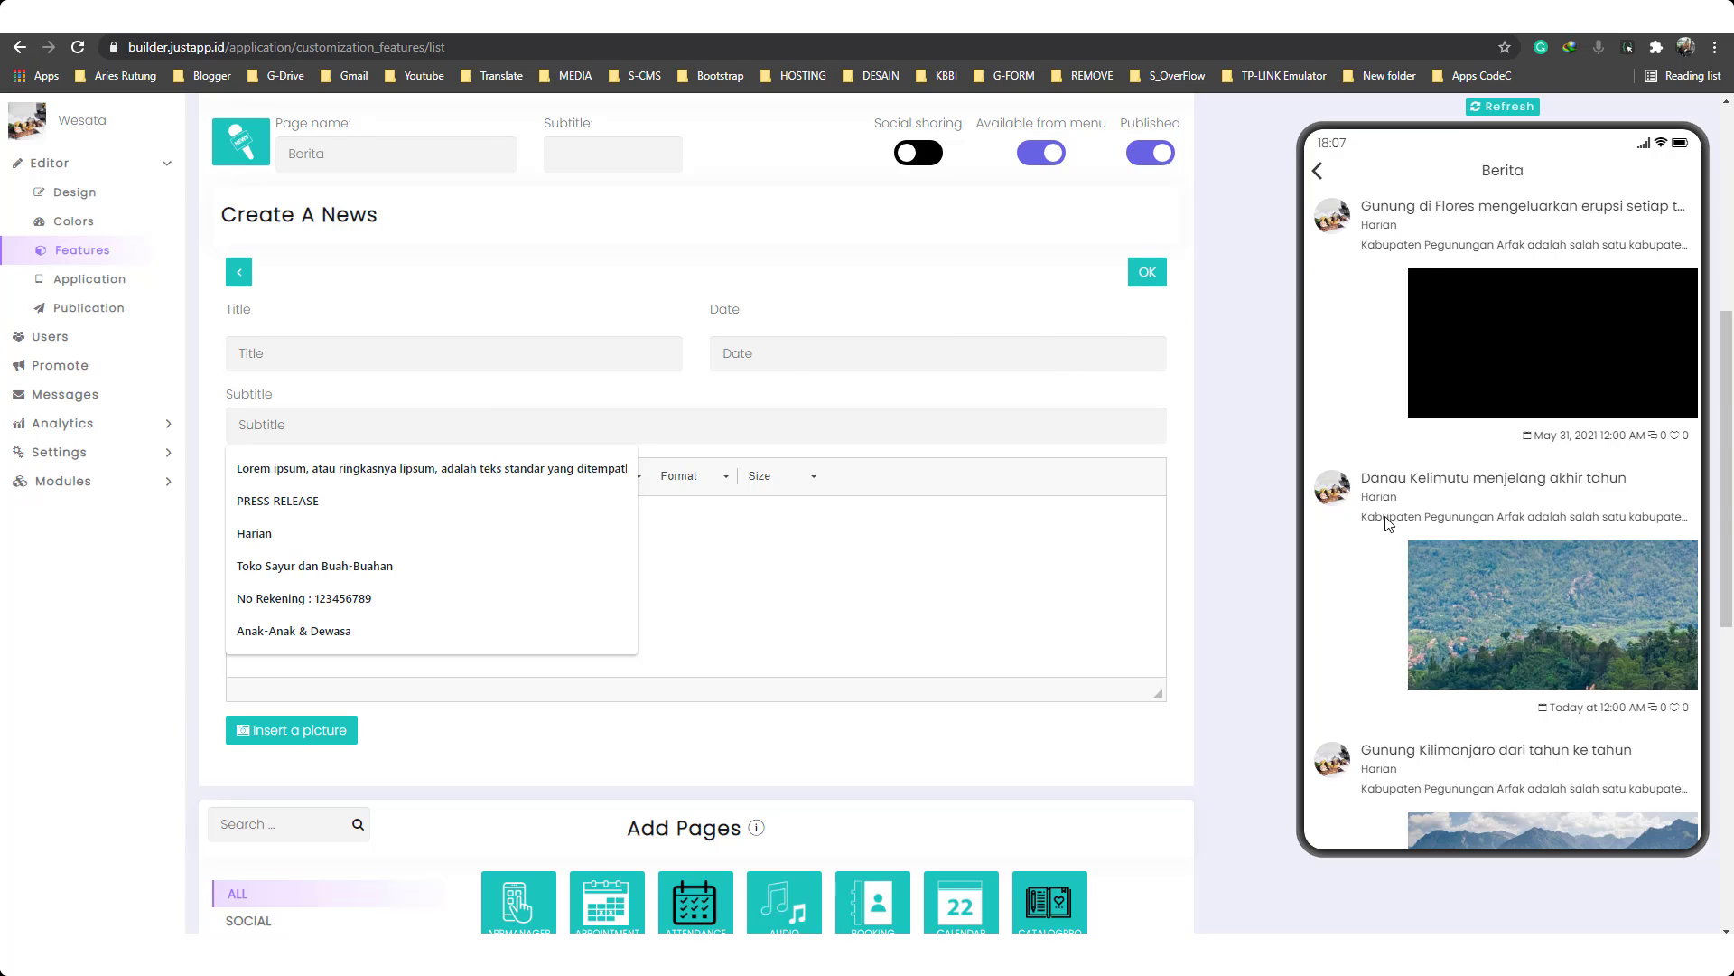
click(747, 555)
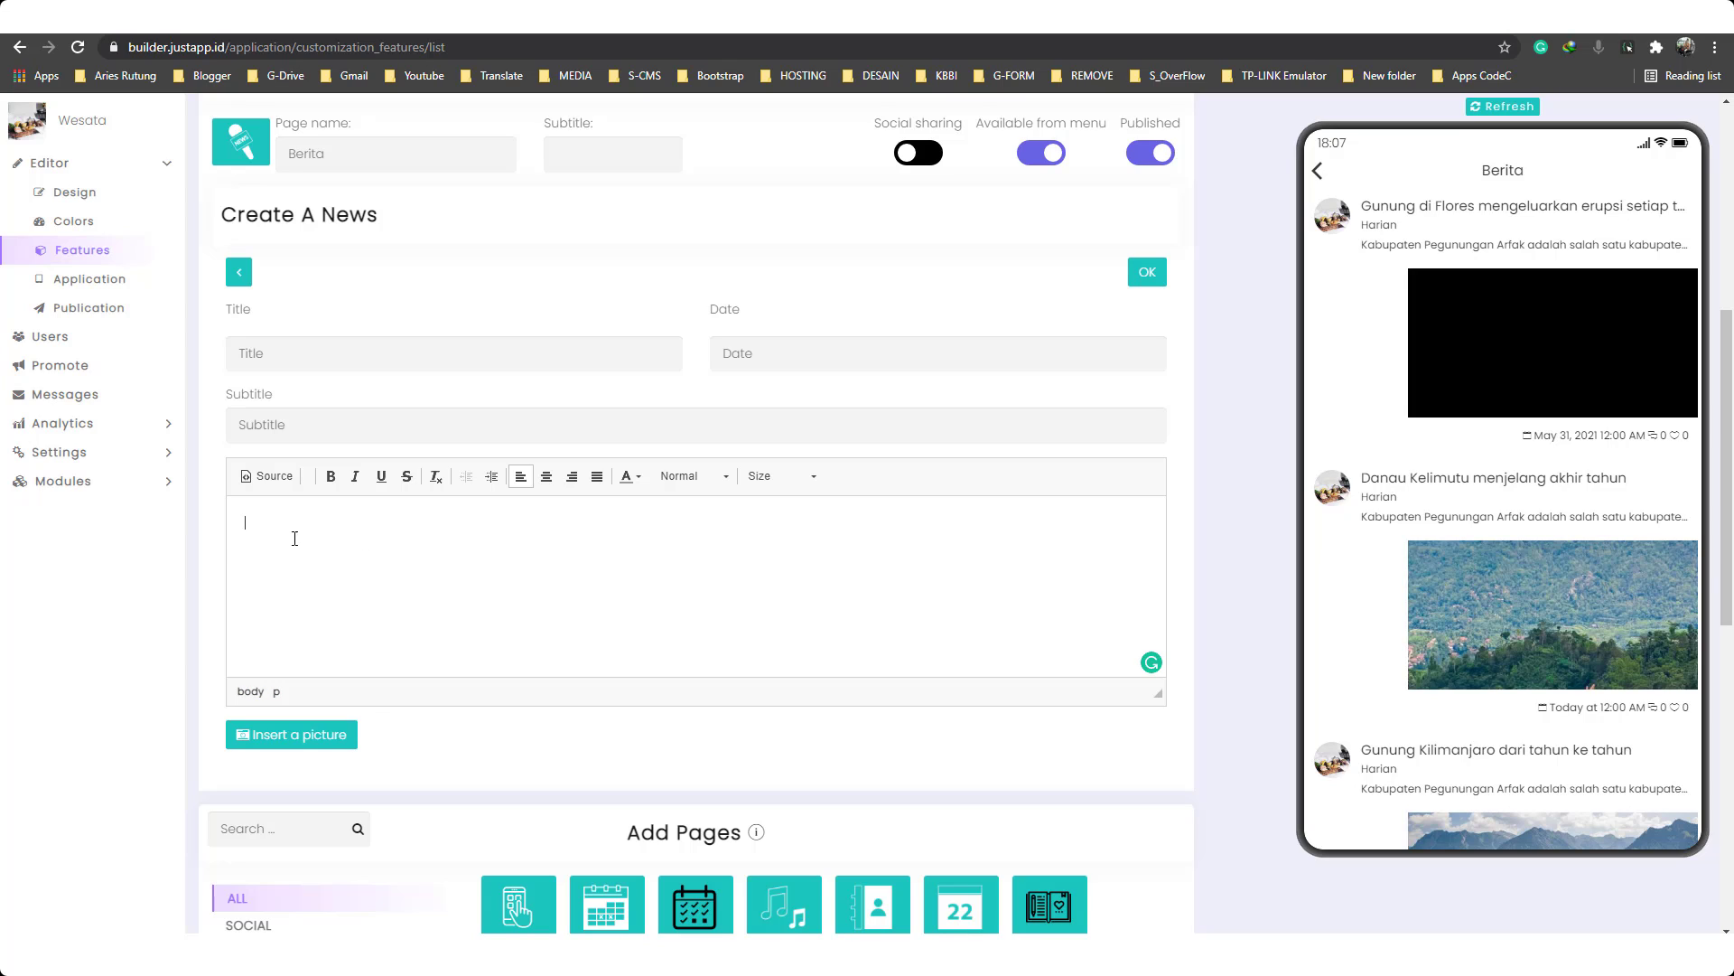
scroll(302, 543, down, 1)
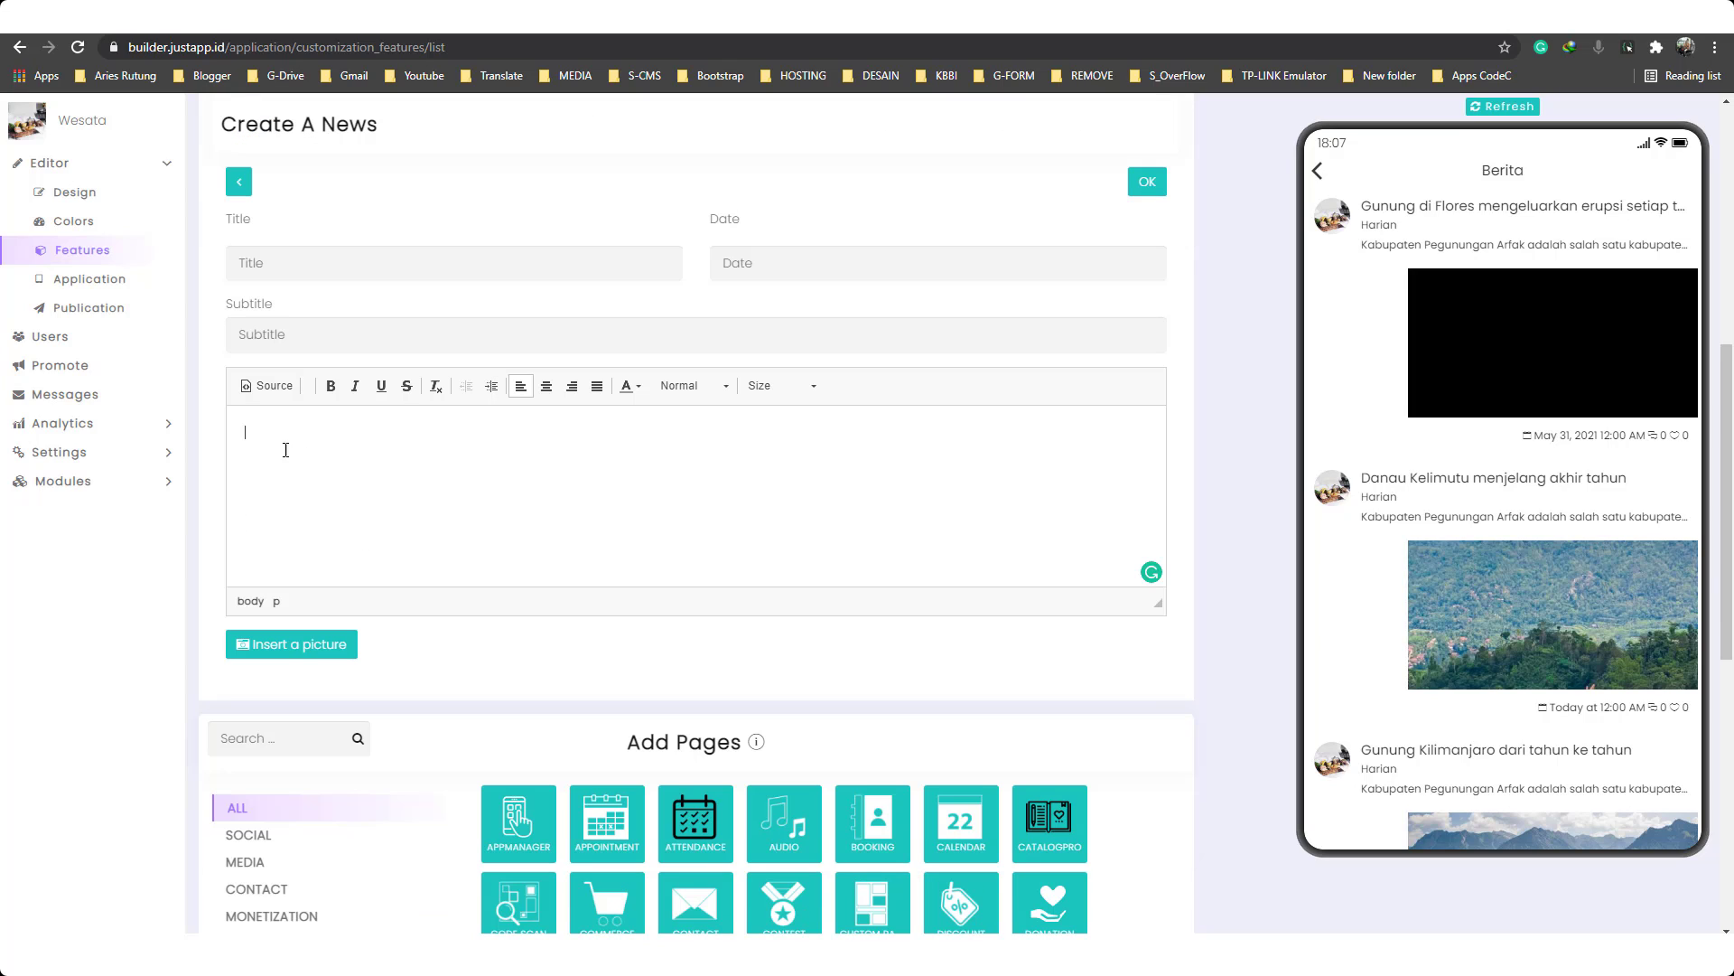
scroll(335, 496, down, 1)
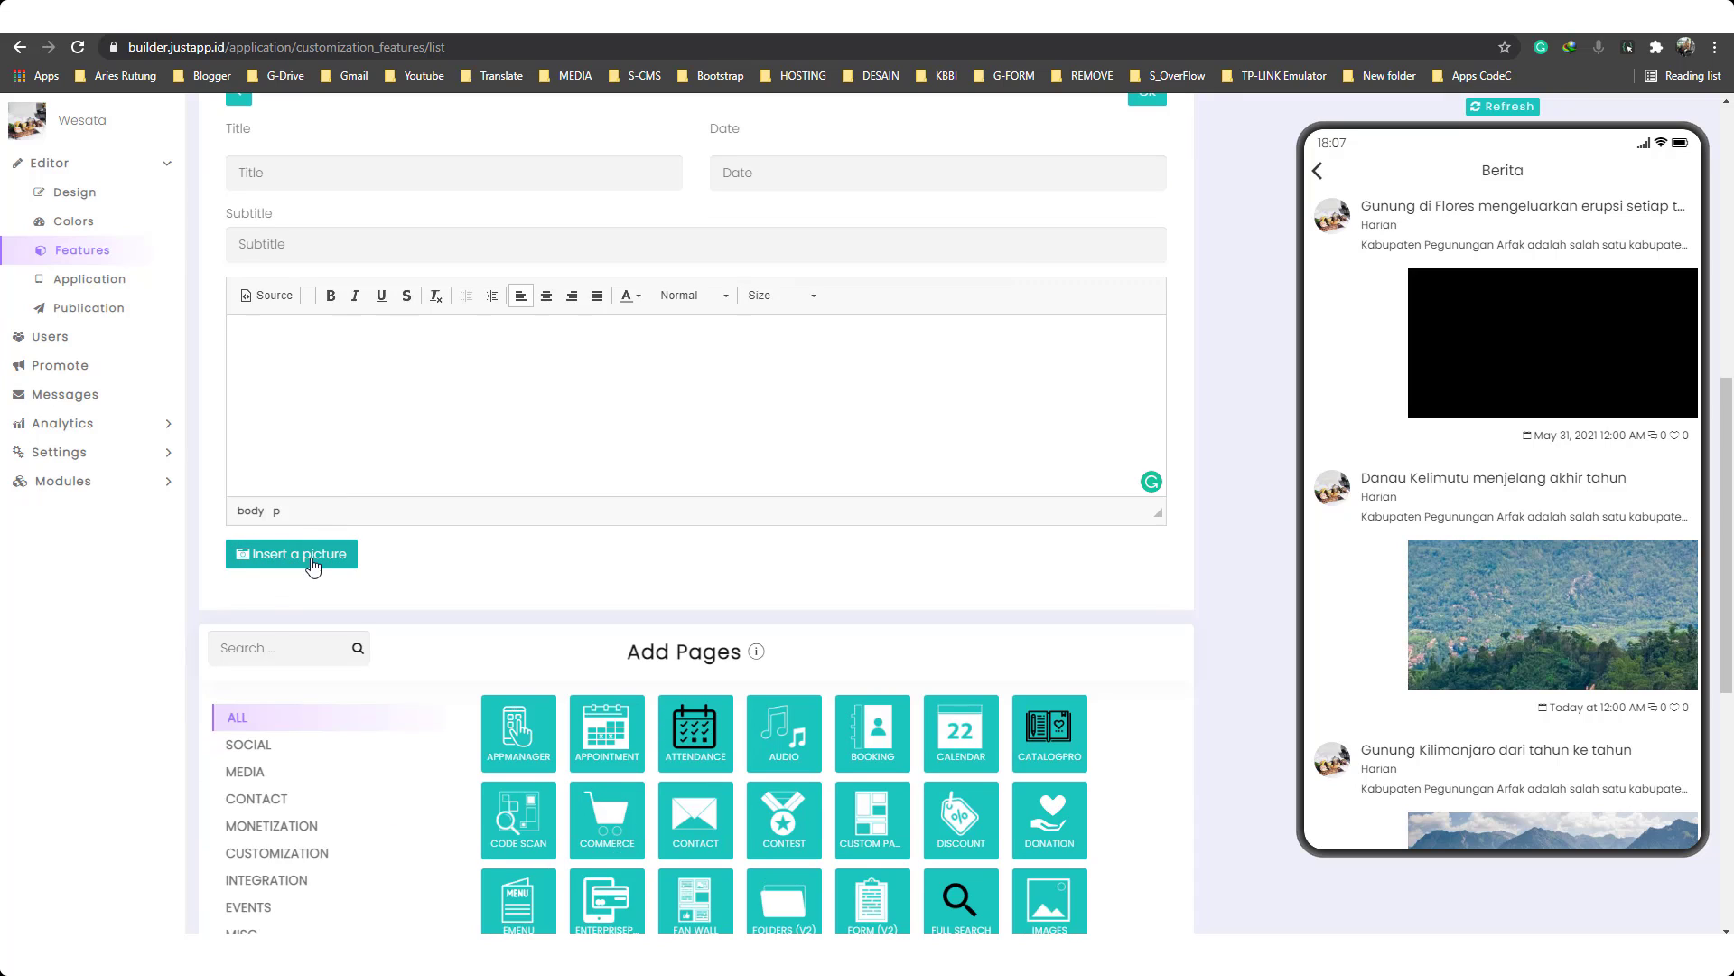
scroll(1378, 638, down, 2)
scroll(1378, 638, up, 2)
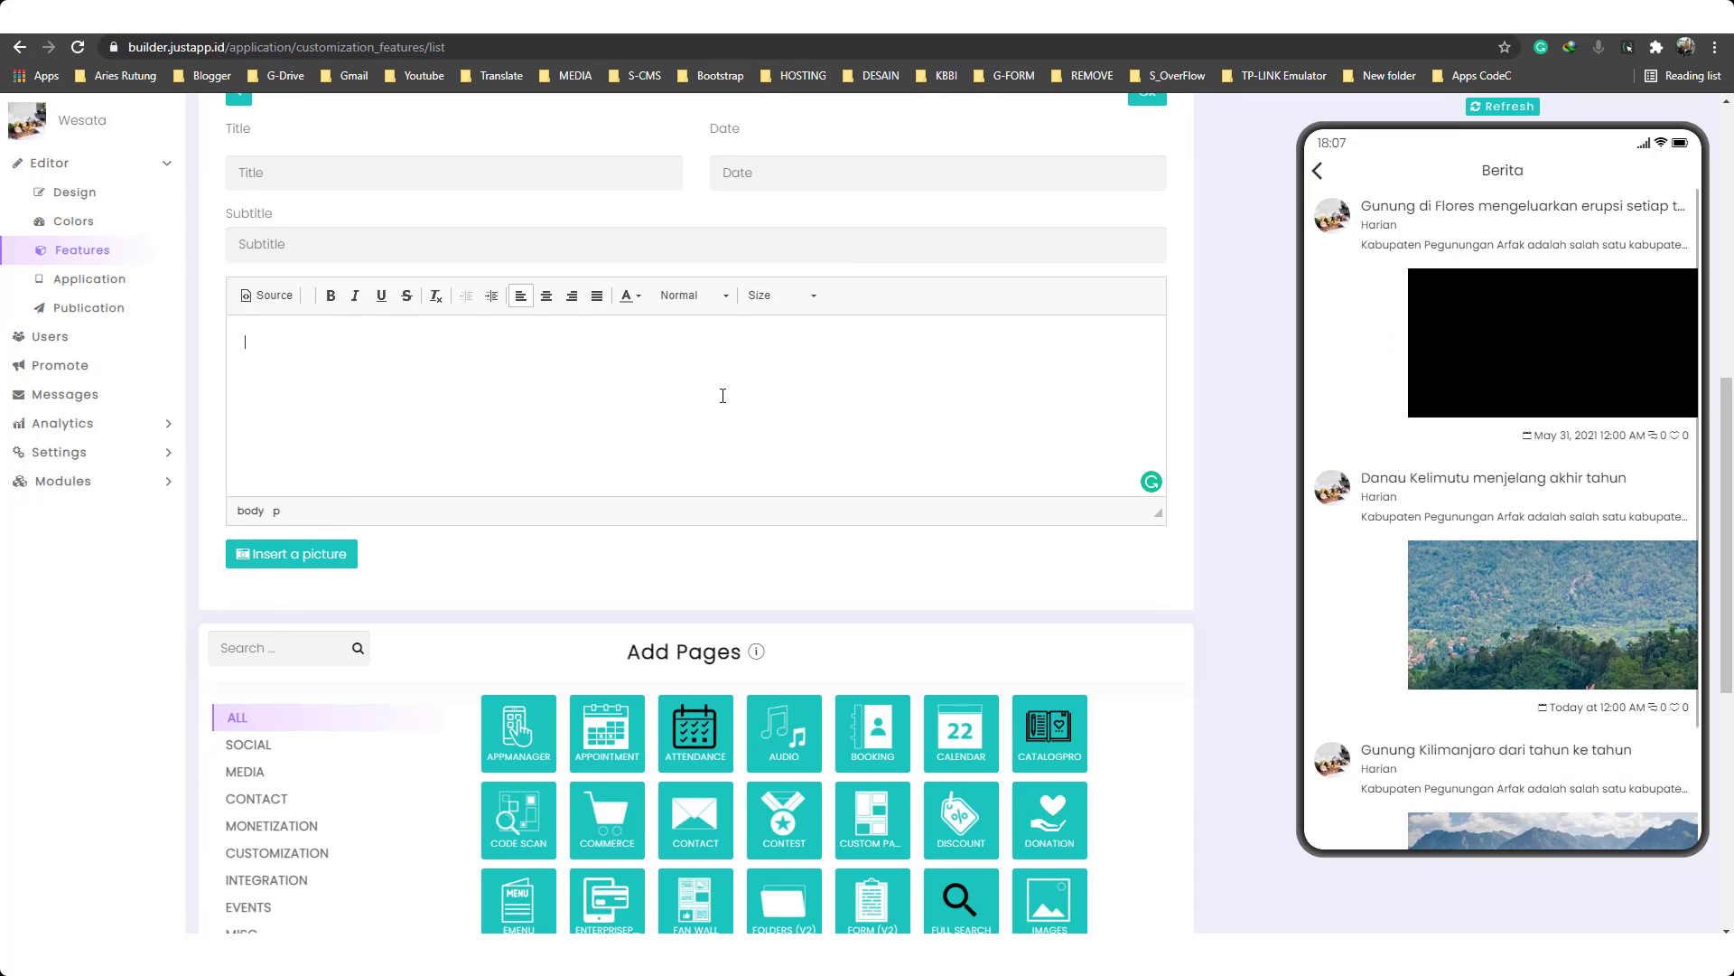
Step: Open the Info push notification page and examine its page settings and editing section
scroll(723, 388, up, 2)
scroll(723, 387, up, 3)
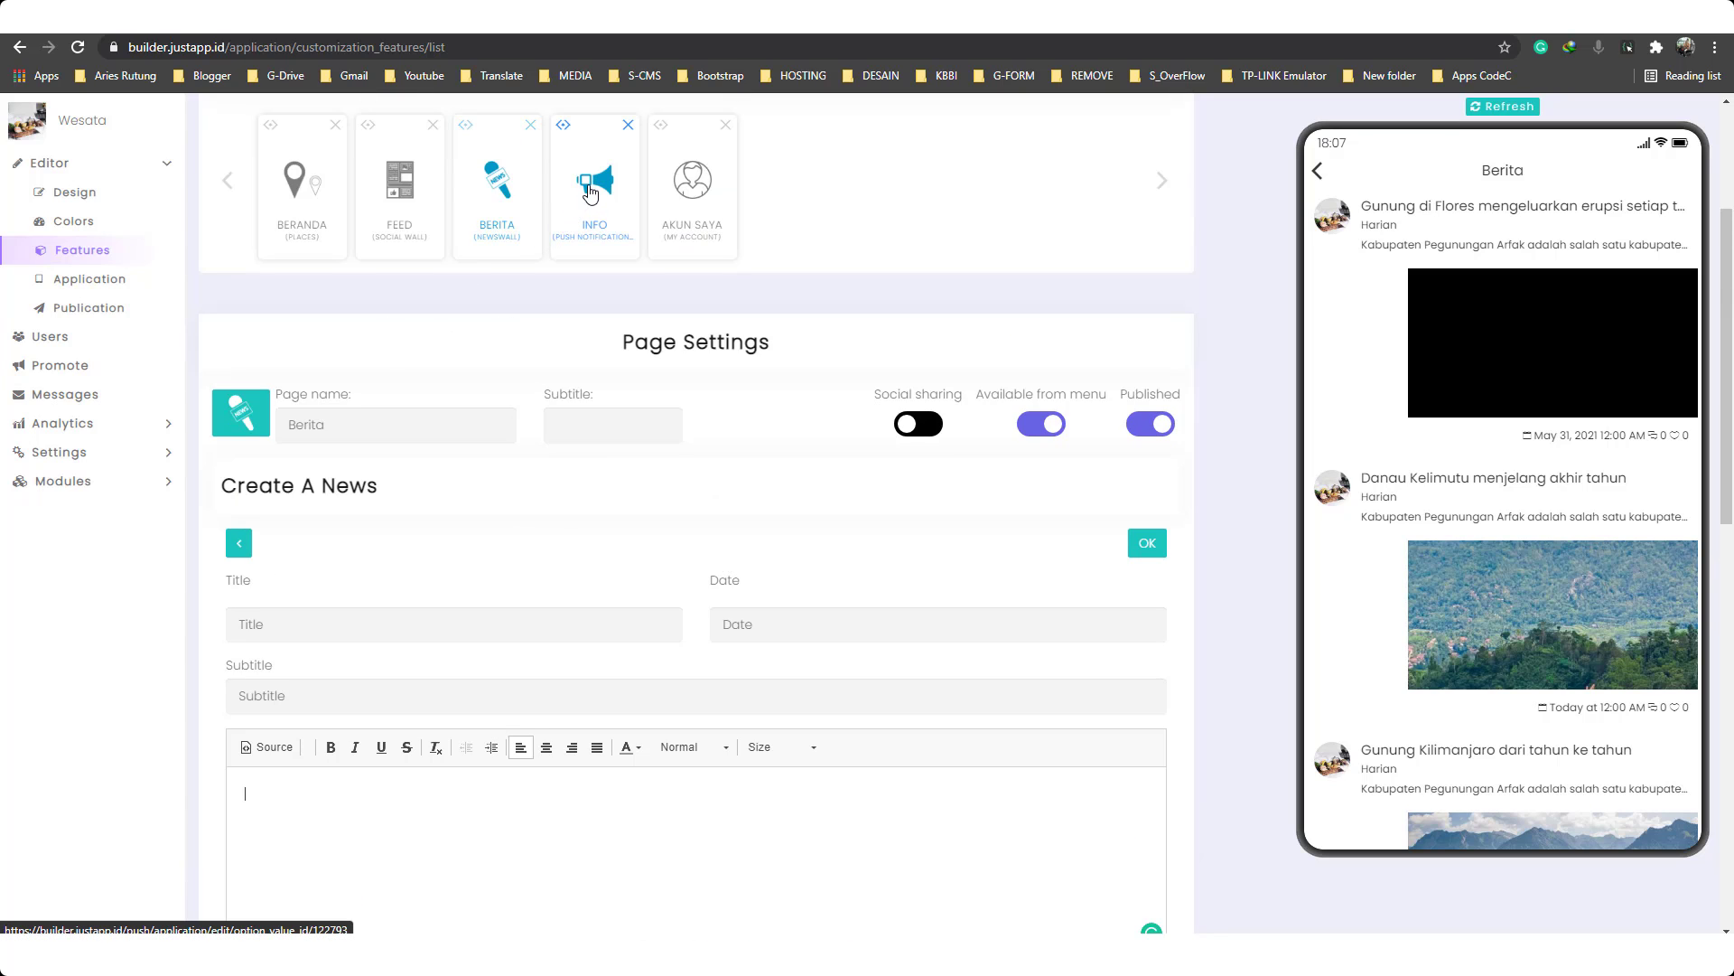
click(589, 192)
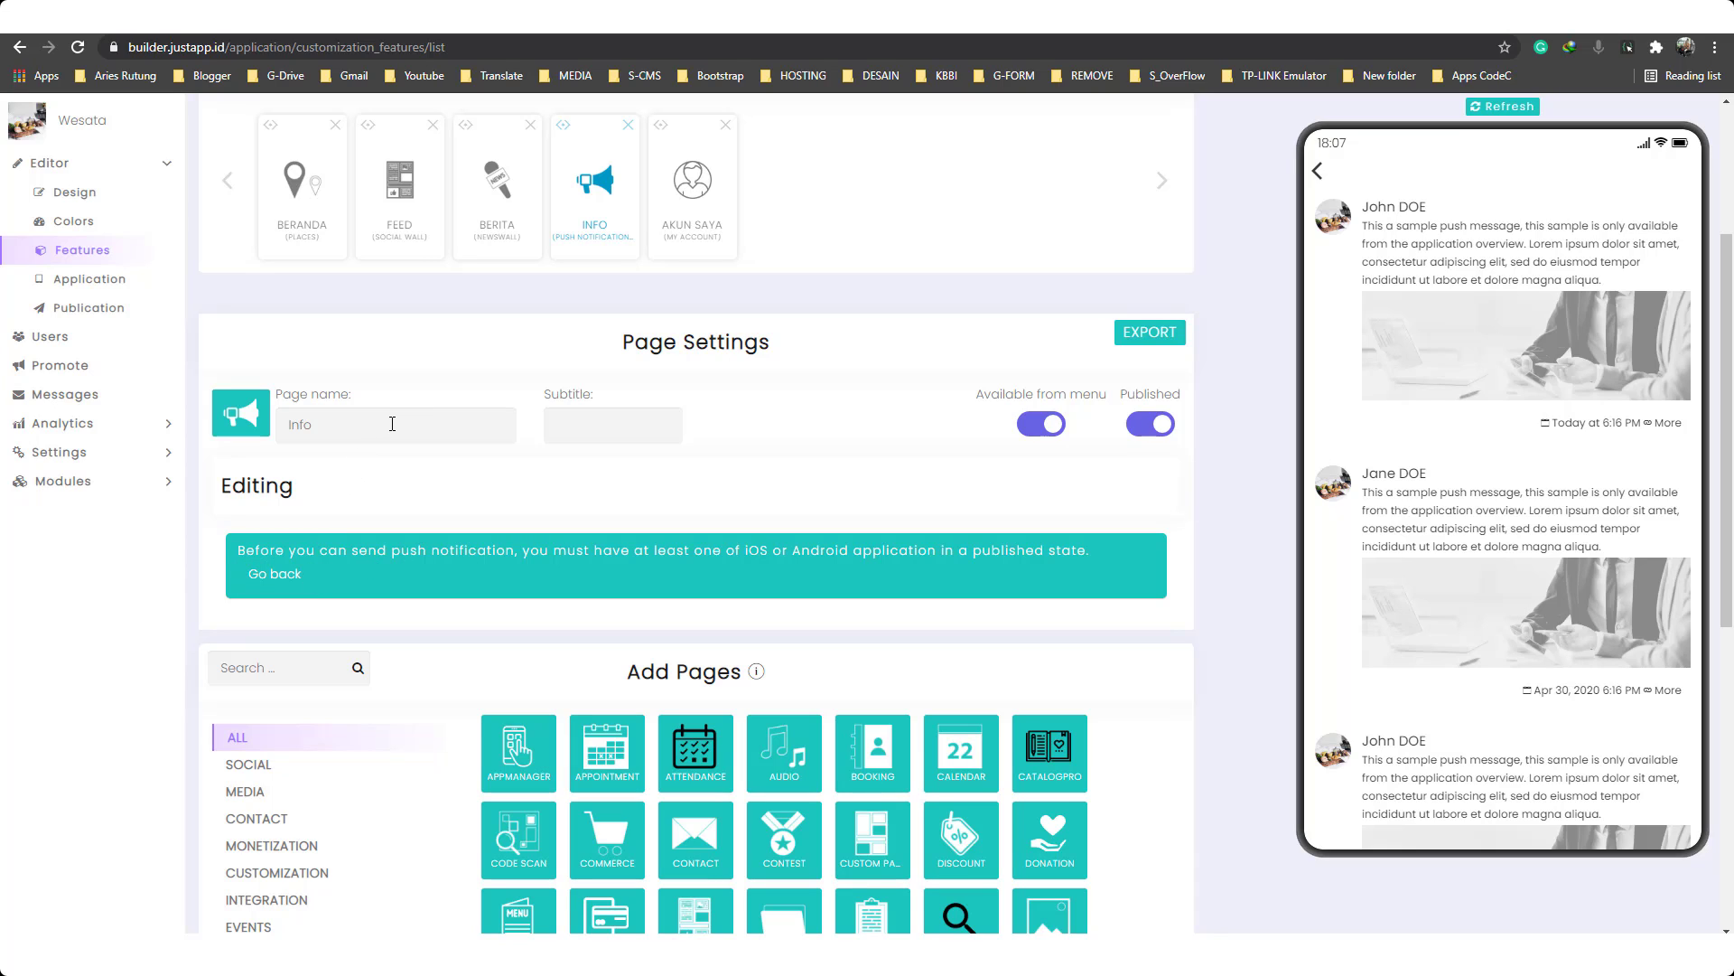
scroll(601, 302, up, 1)
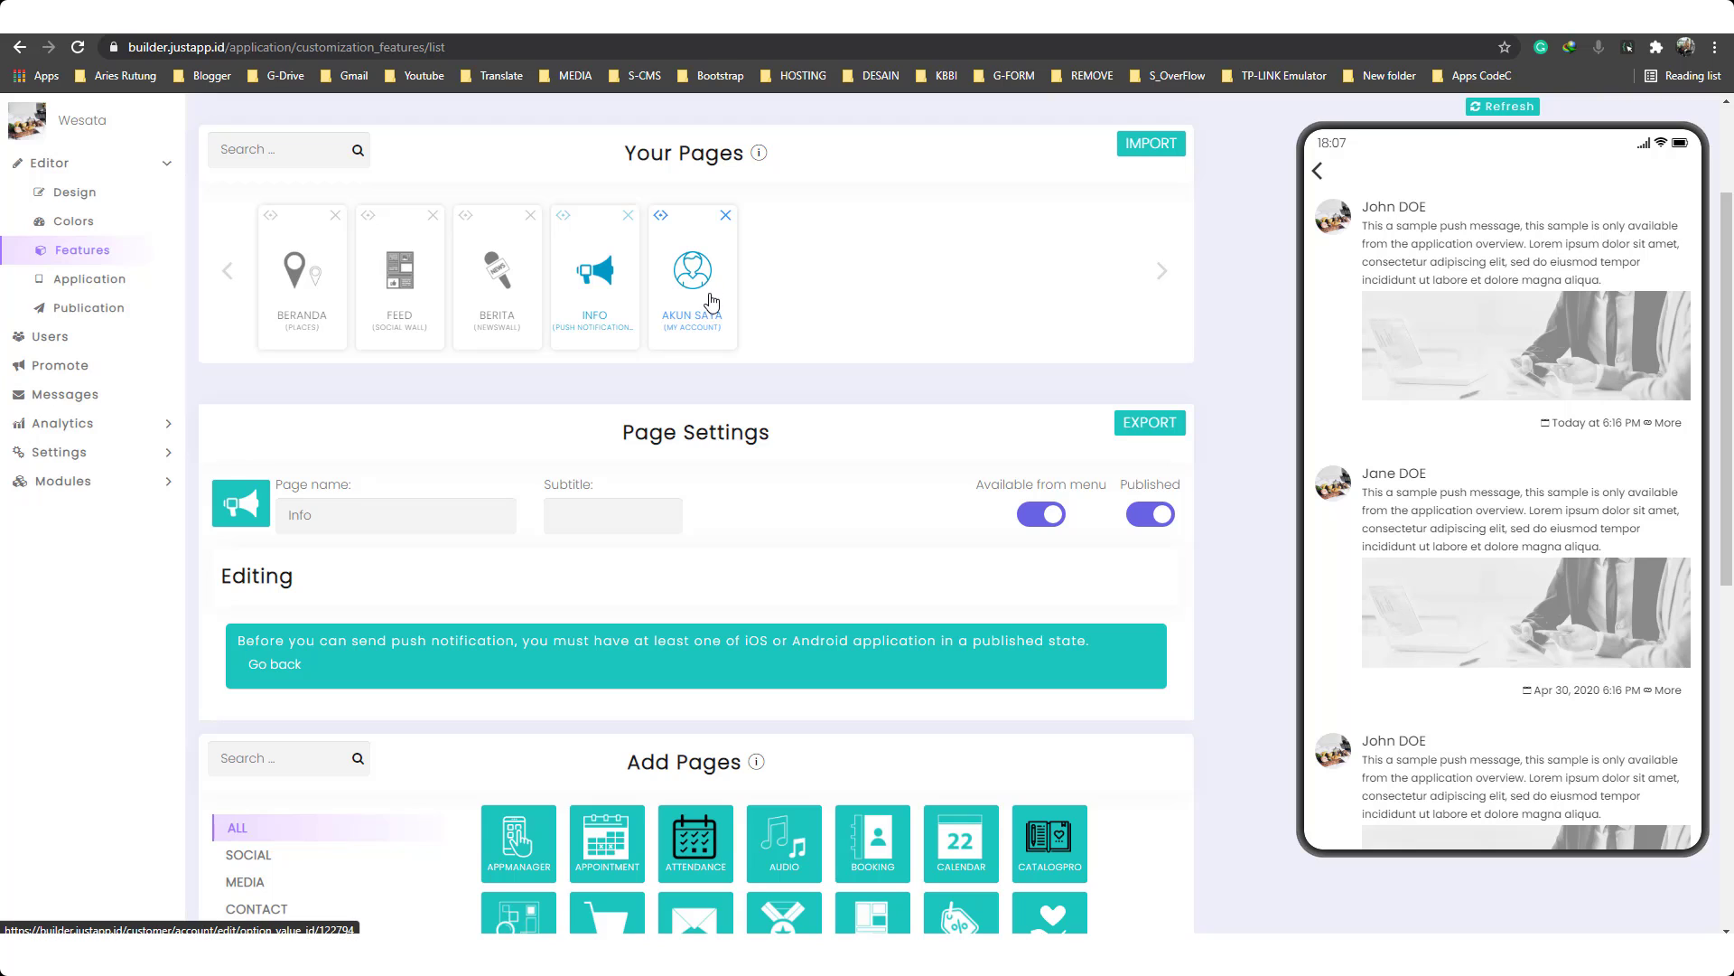
Step: Open the Akun Saya account page and examine its design layout and background image options
click(695, 293)
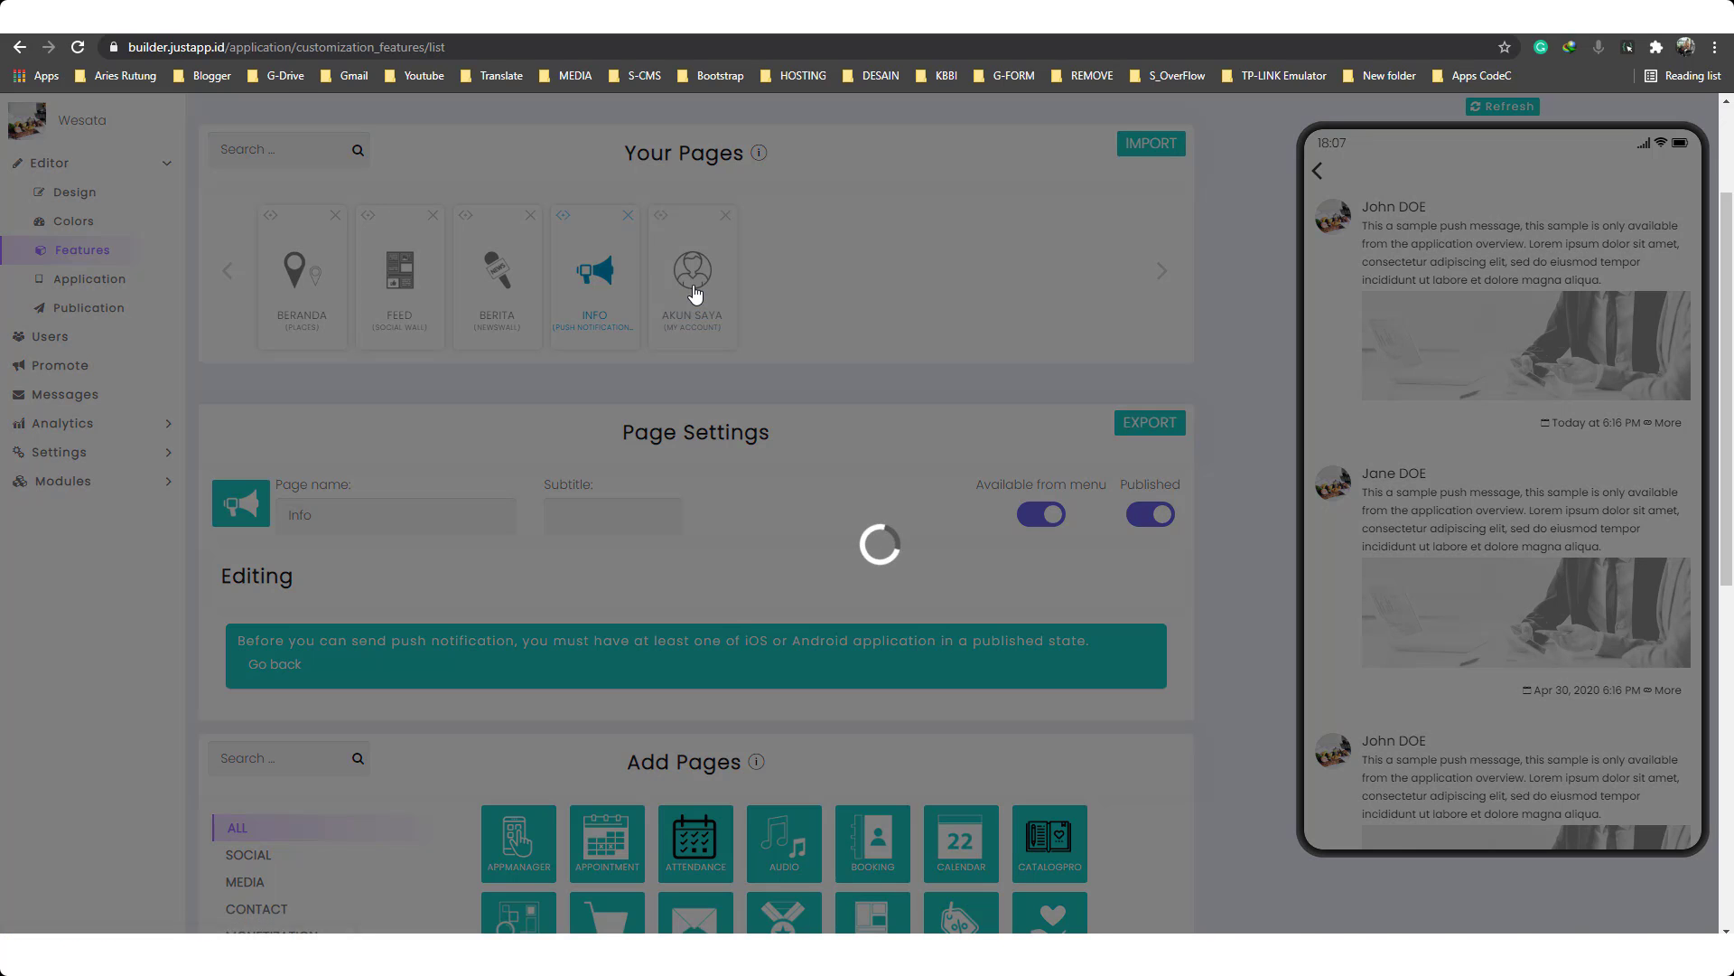
click(390, 402)
scroll(298, 541, down, 2)
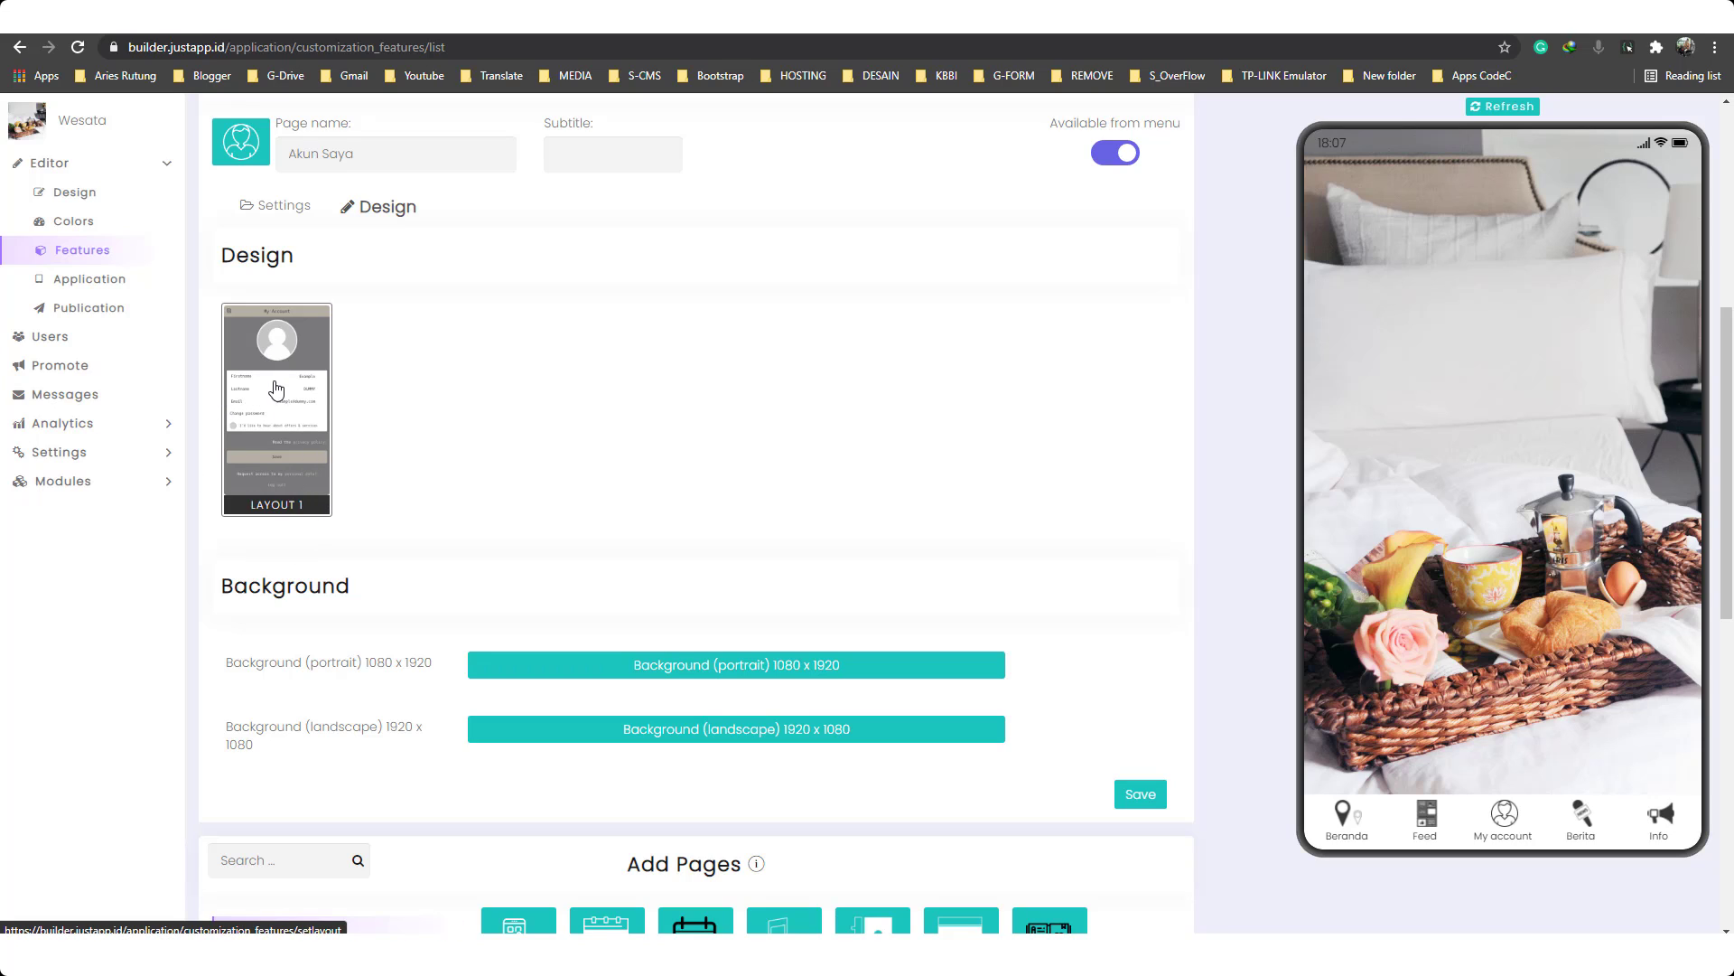
Step: Examine the Akun Saya page's settings, including the registration options and extra fields
scroll(276, 390, up, 1)
click(282, 298)
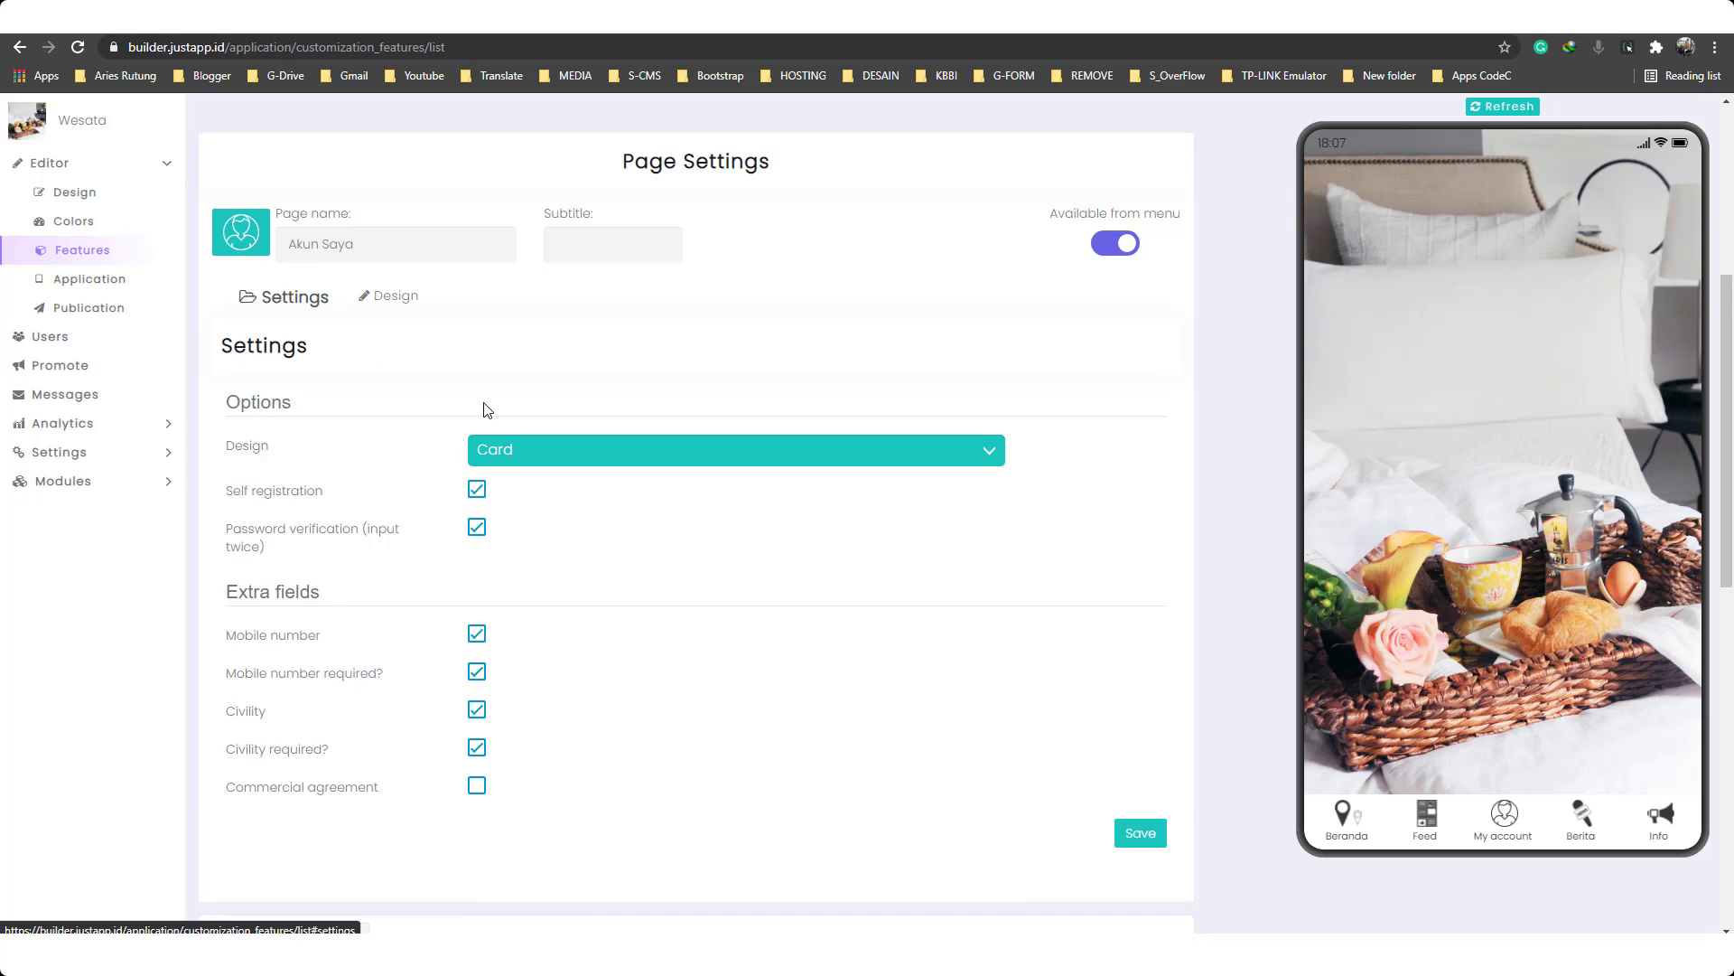
scroll(393, 486, down, 1)
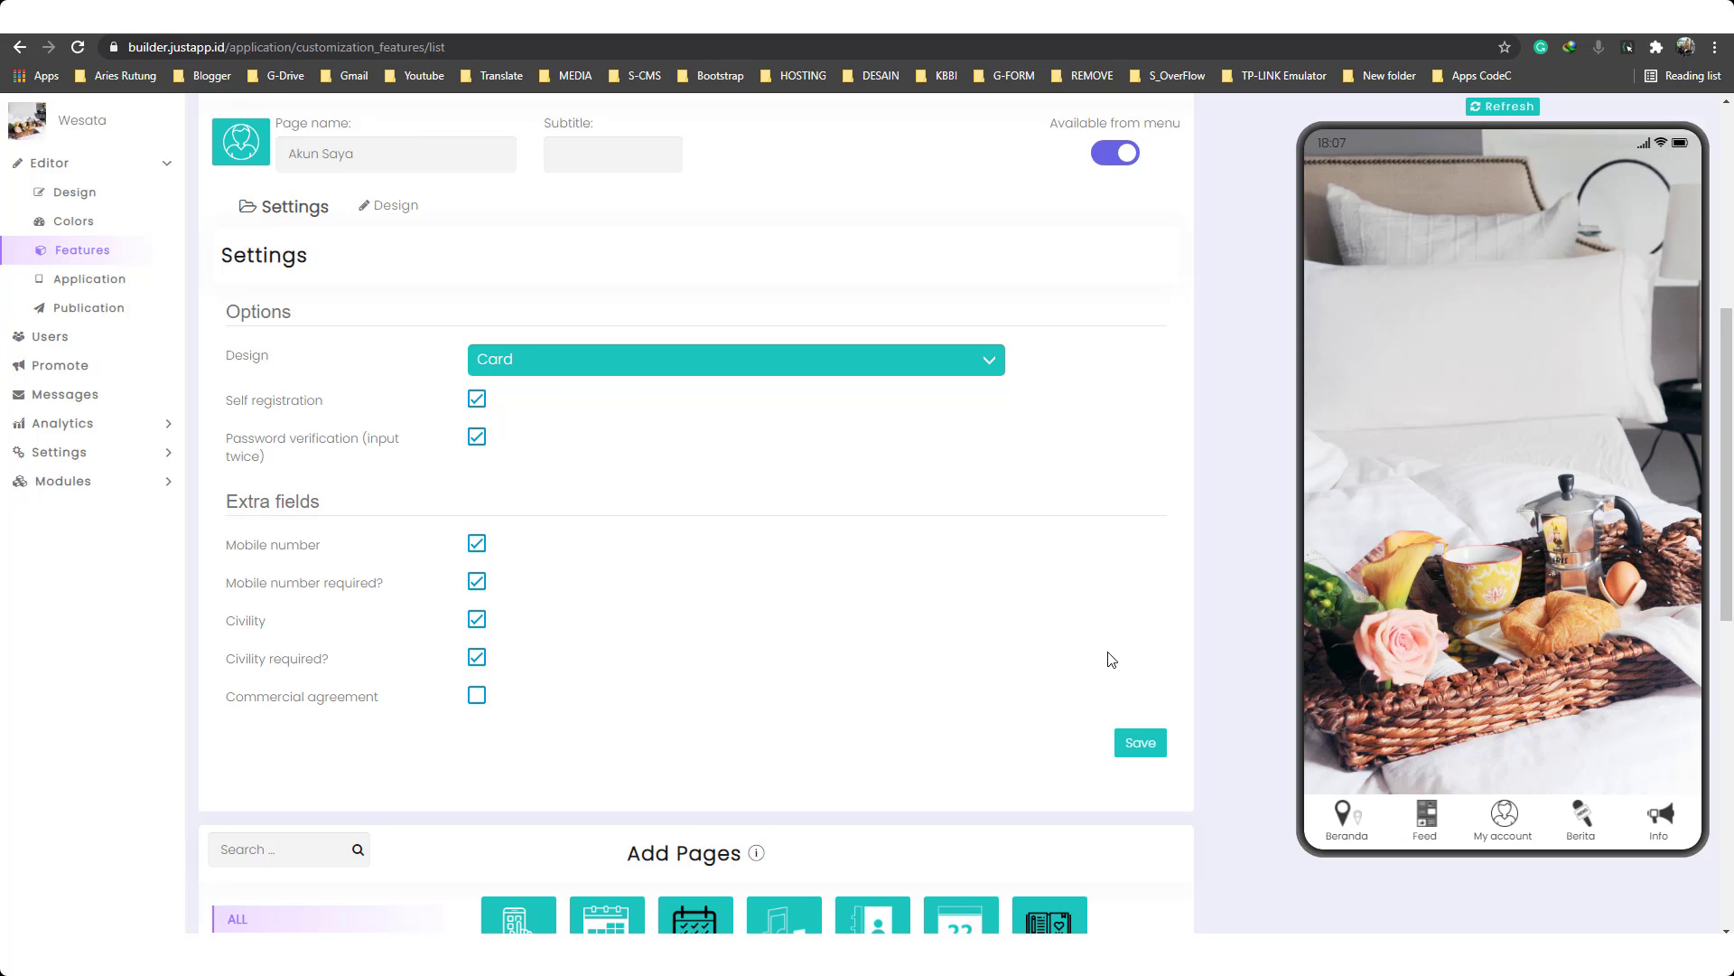
scroll(1114, 565, up, 6)
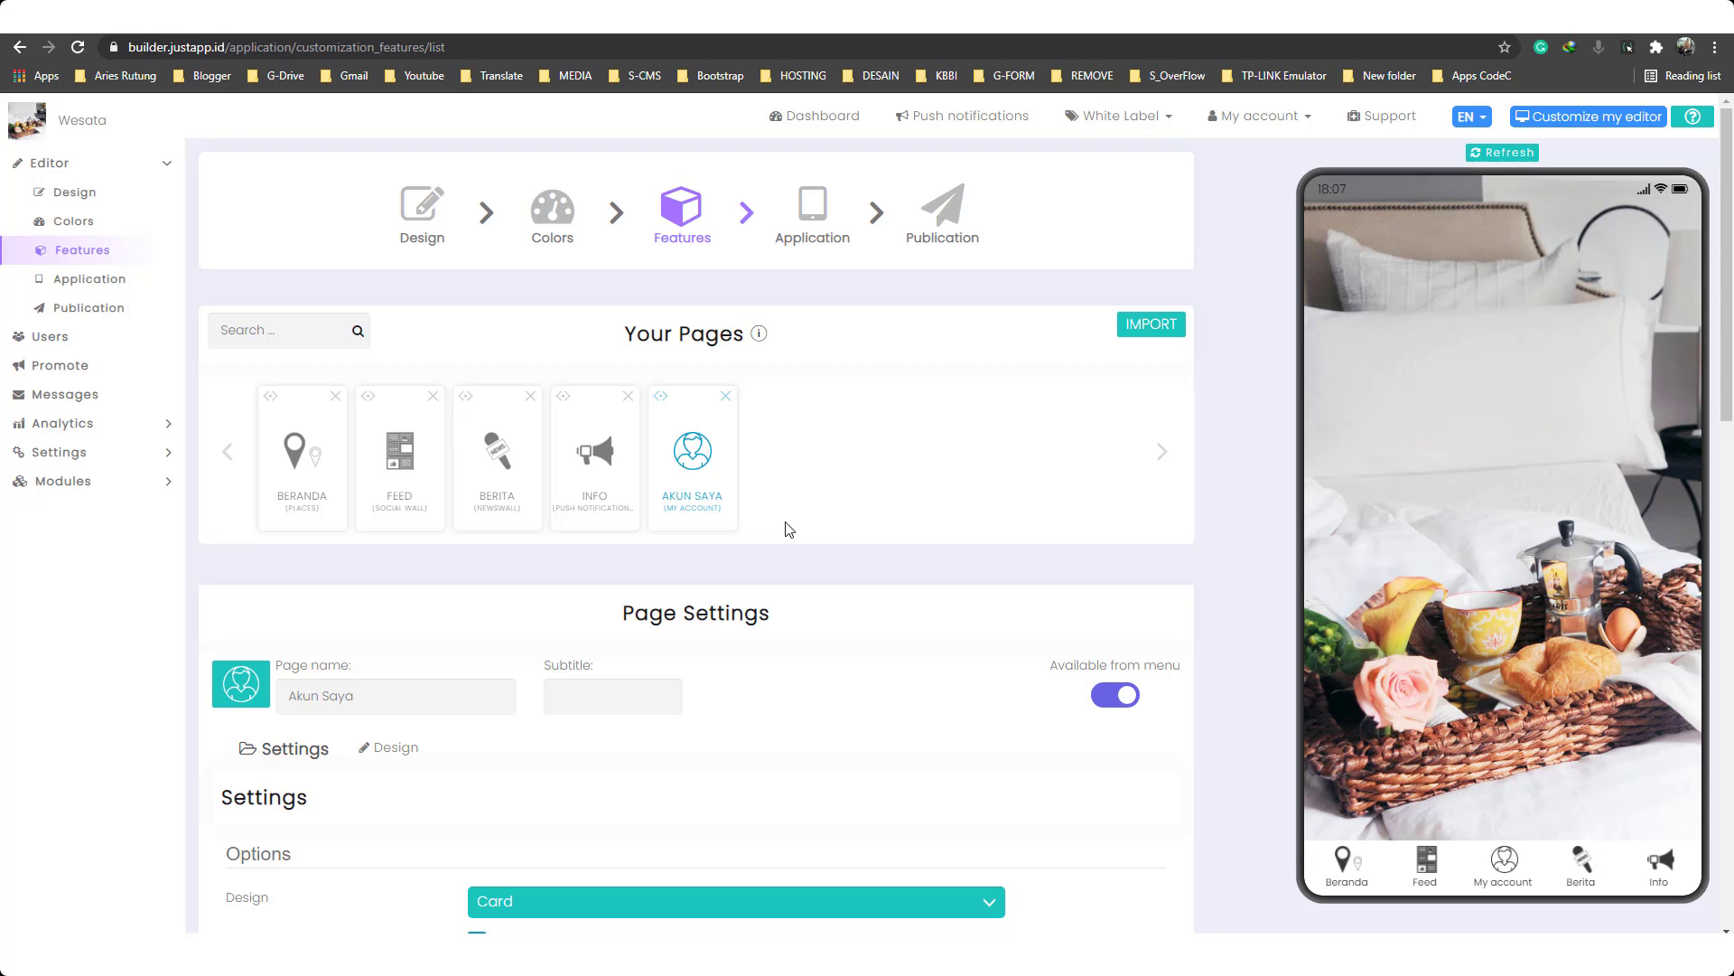
Step: Refresh the app preview, examine the Pantai Bakaro place from the Beranda list, and return to the preview's home screen
click(1502, 154)
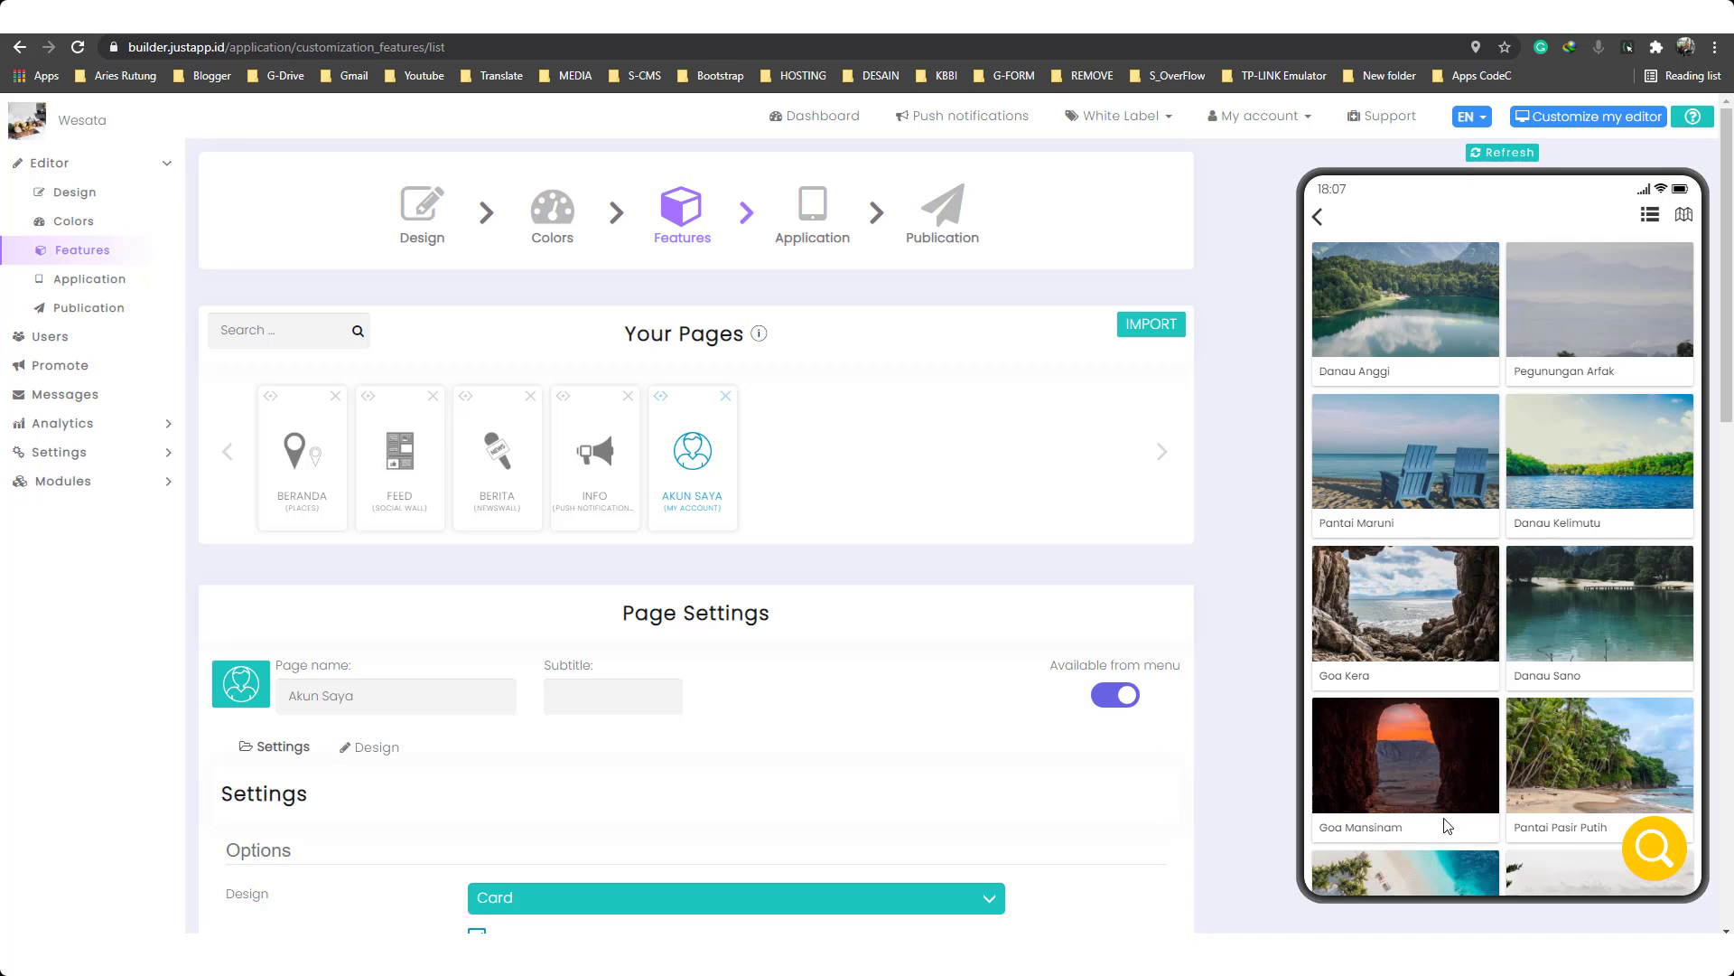
scroll(1448, 825, down, 2)
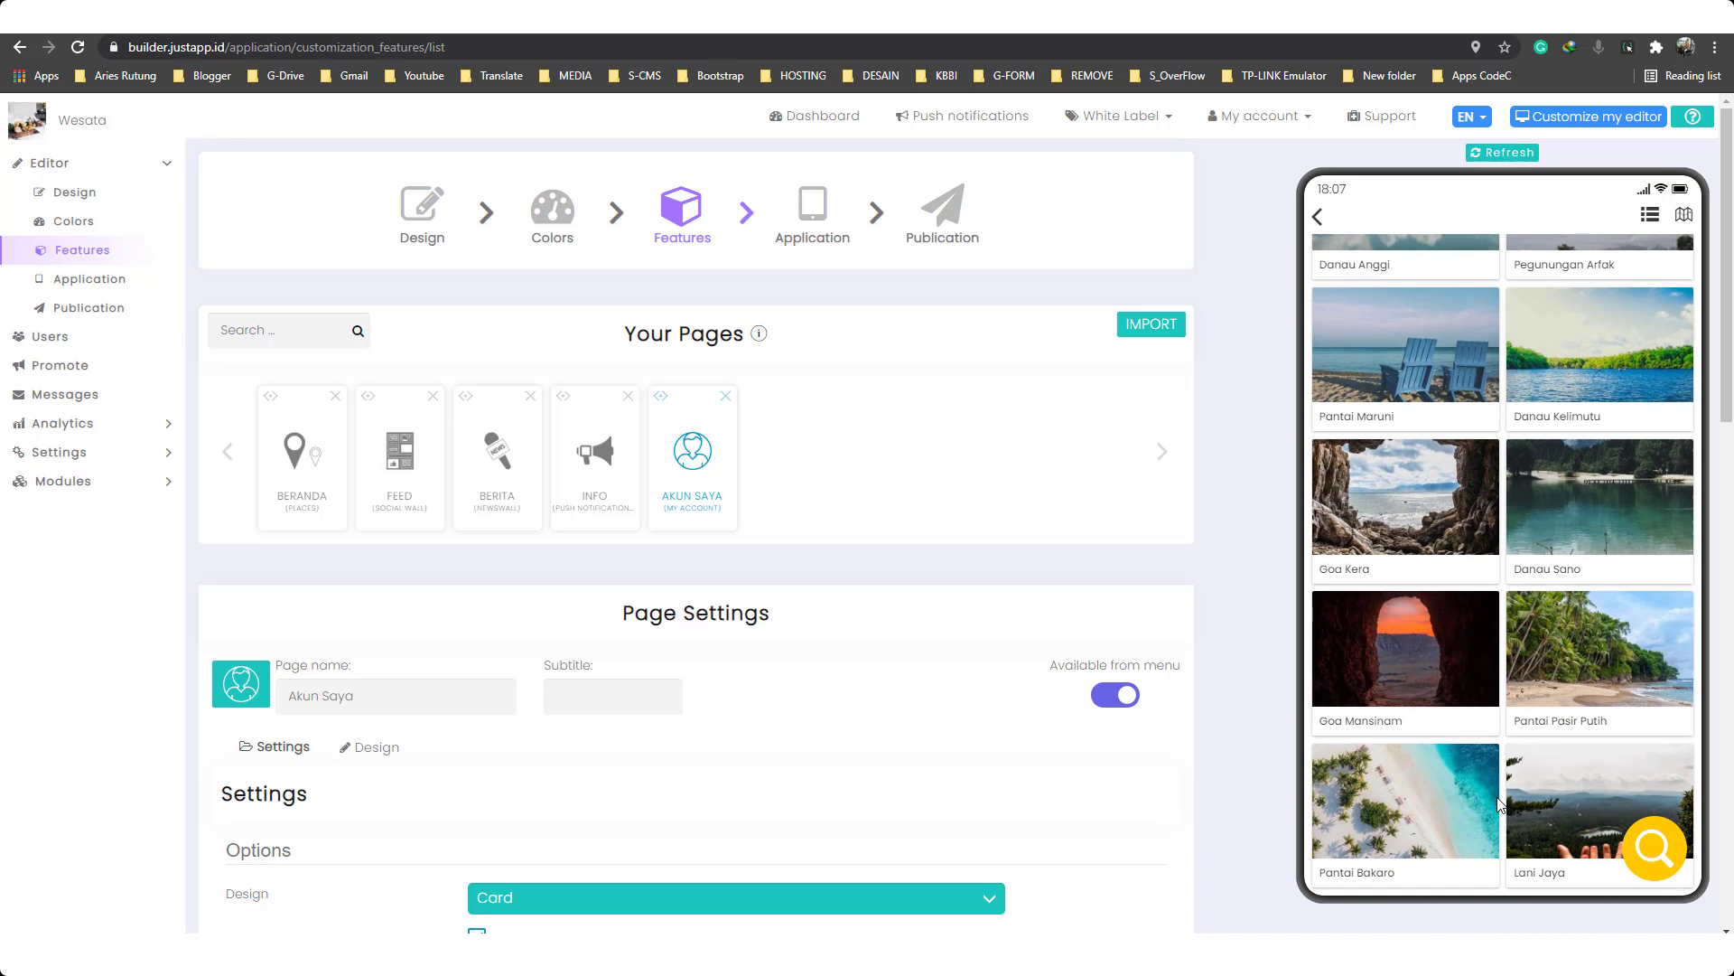
click(1492, 804)
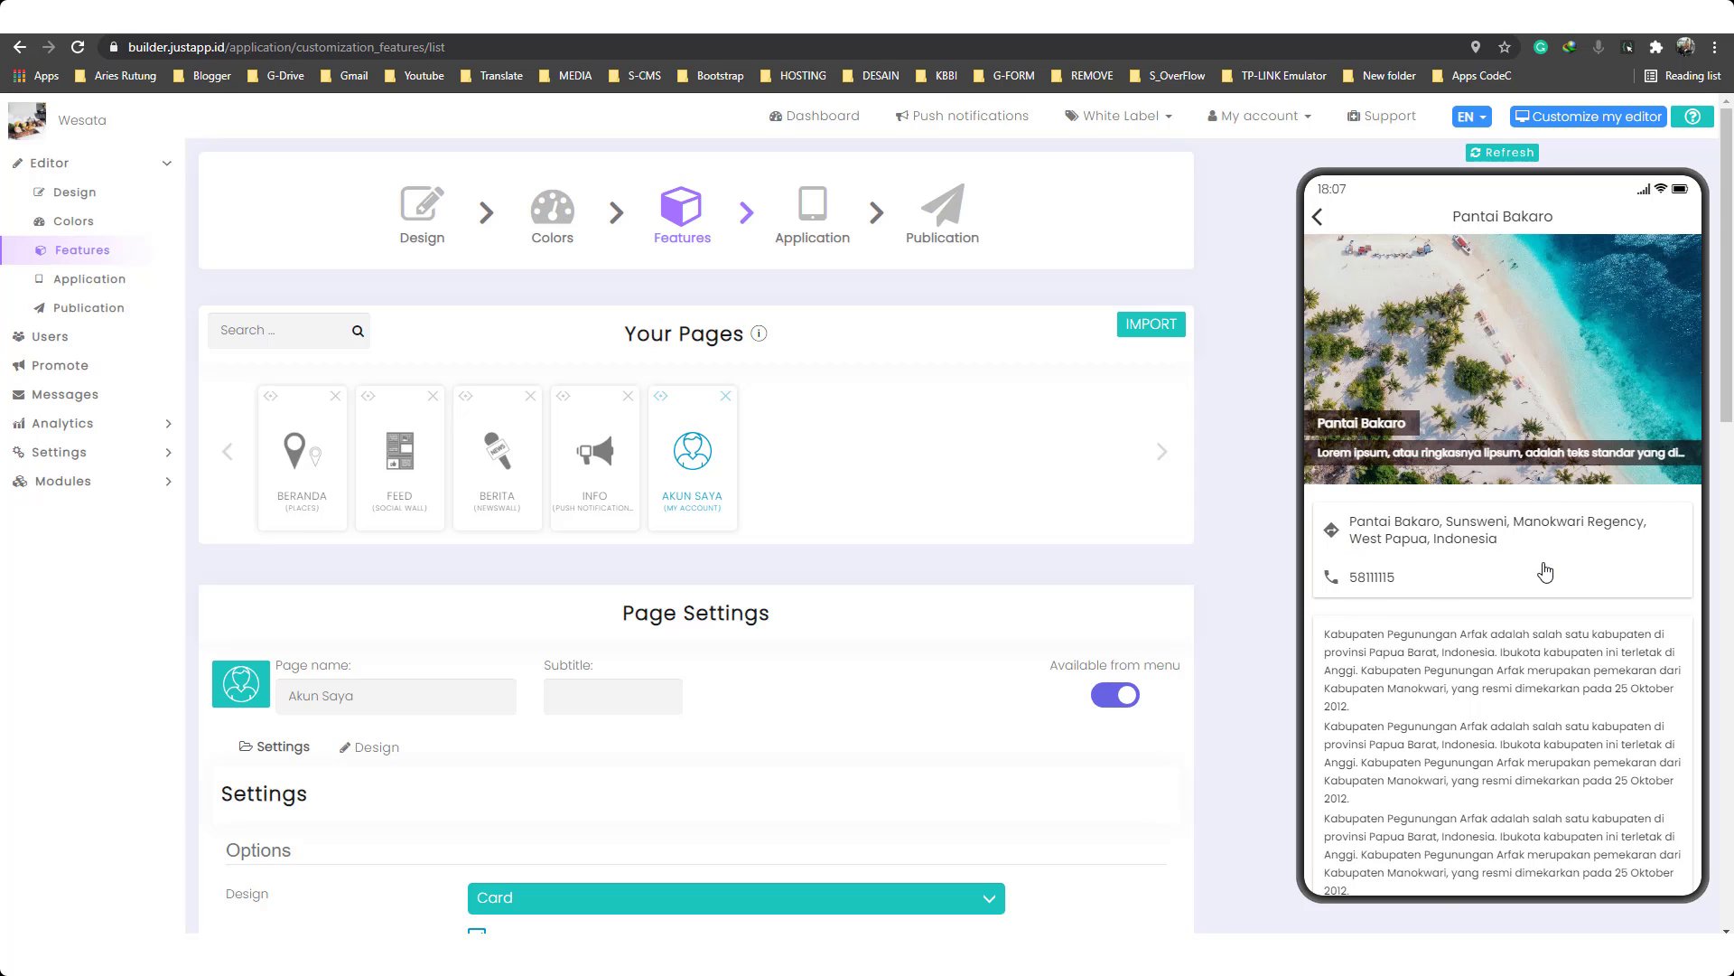
scroll(1543, 571, down, 10)
scroll(1495, 514, down, 2)
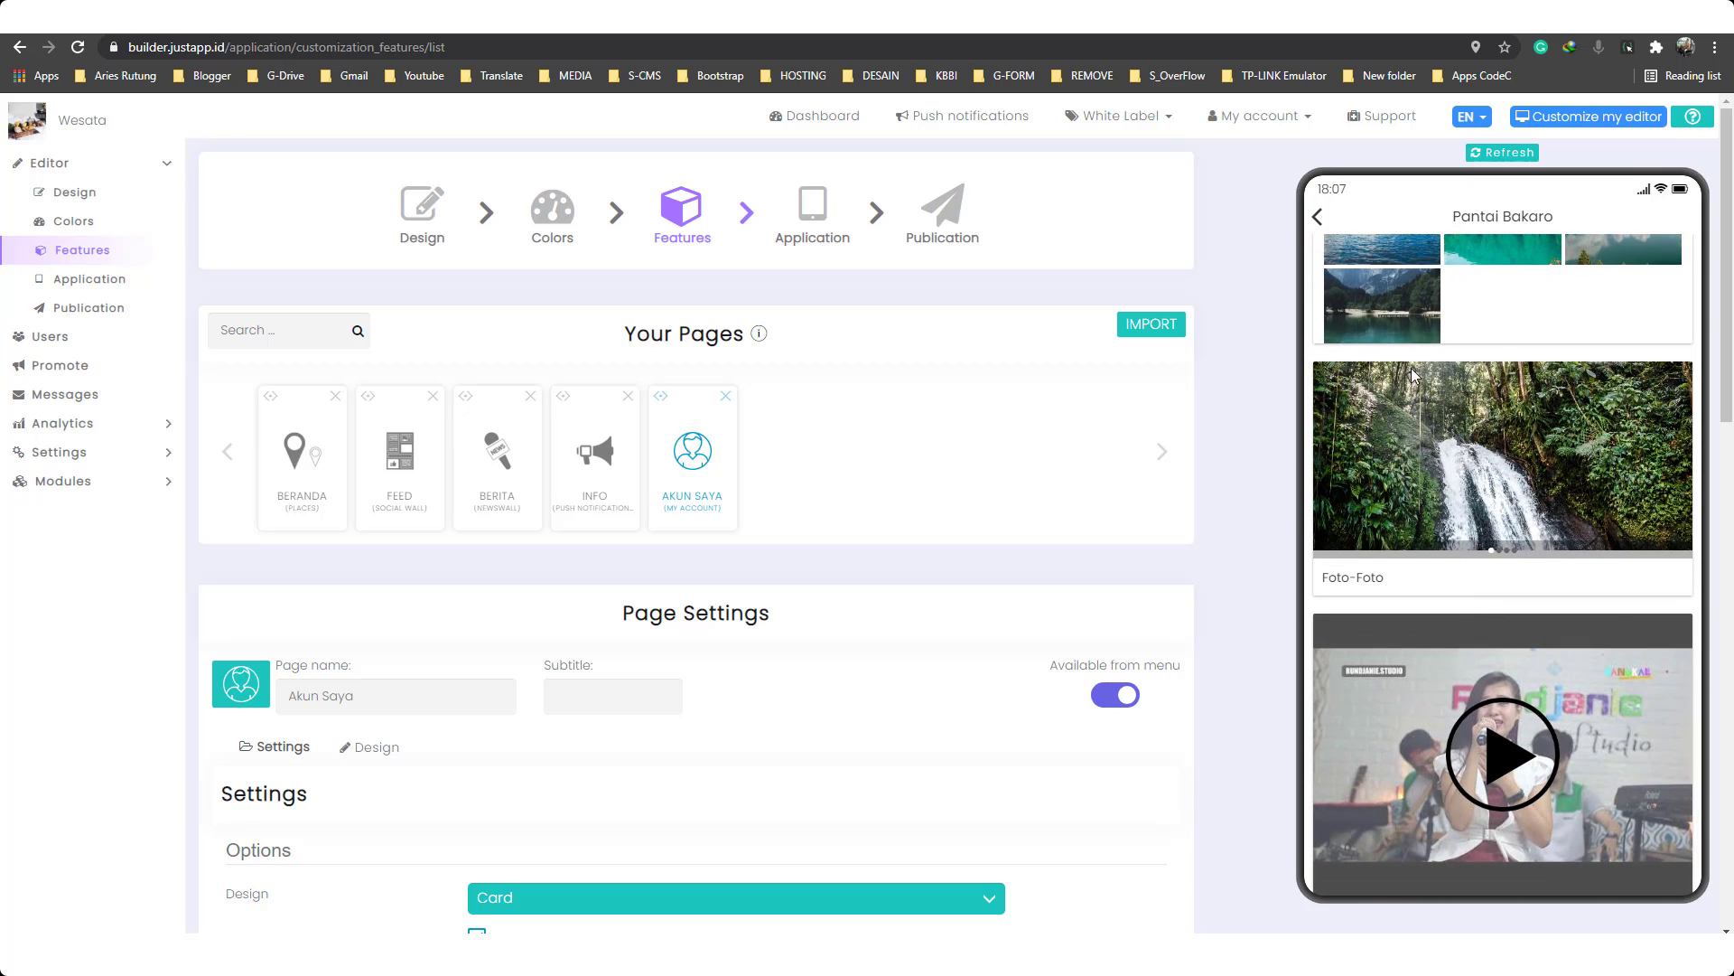
scroll(1536, 751, up, 12)
click(1316, 221)
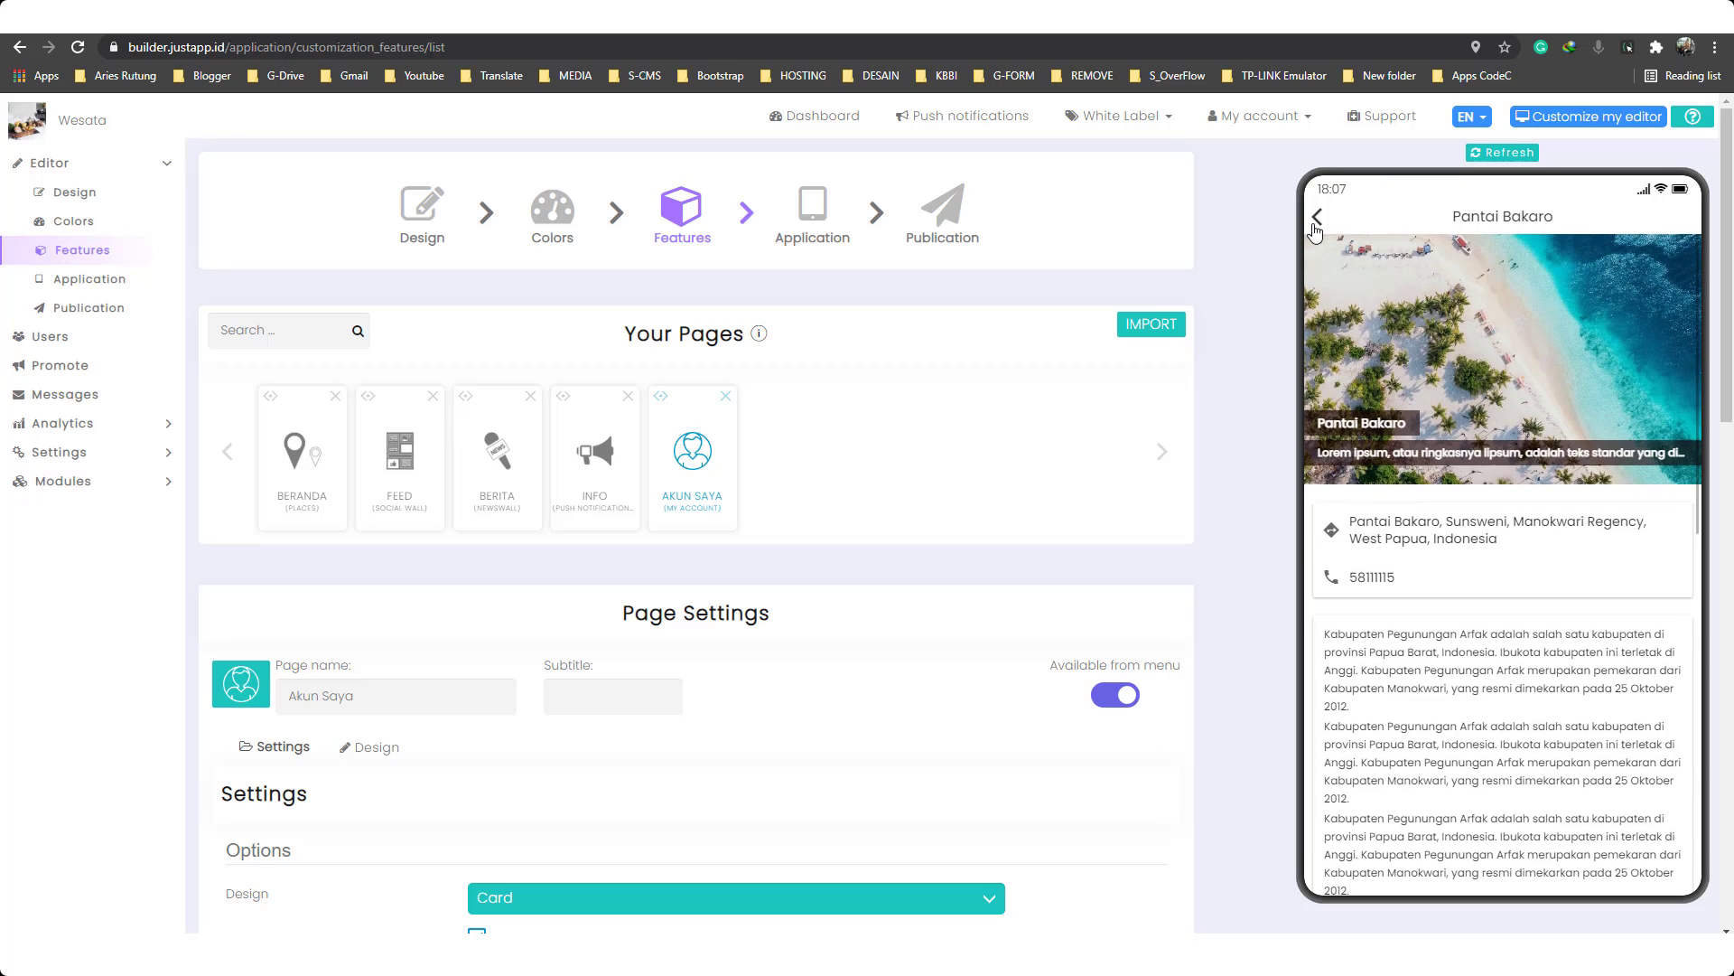
click(1318, 218)
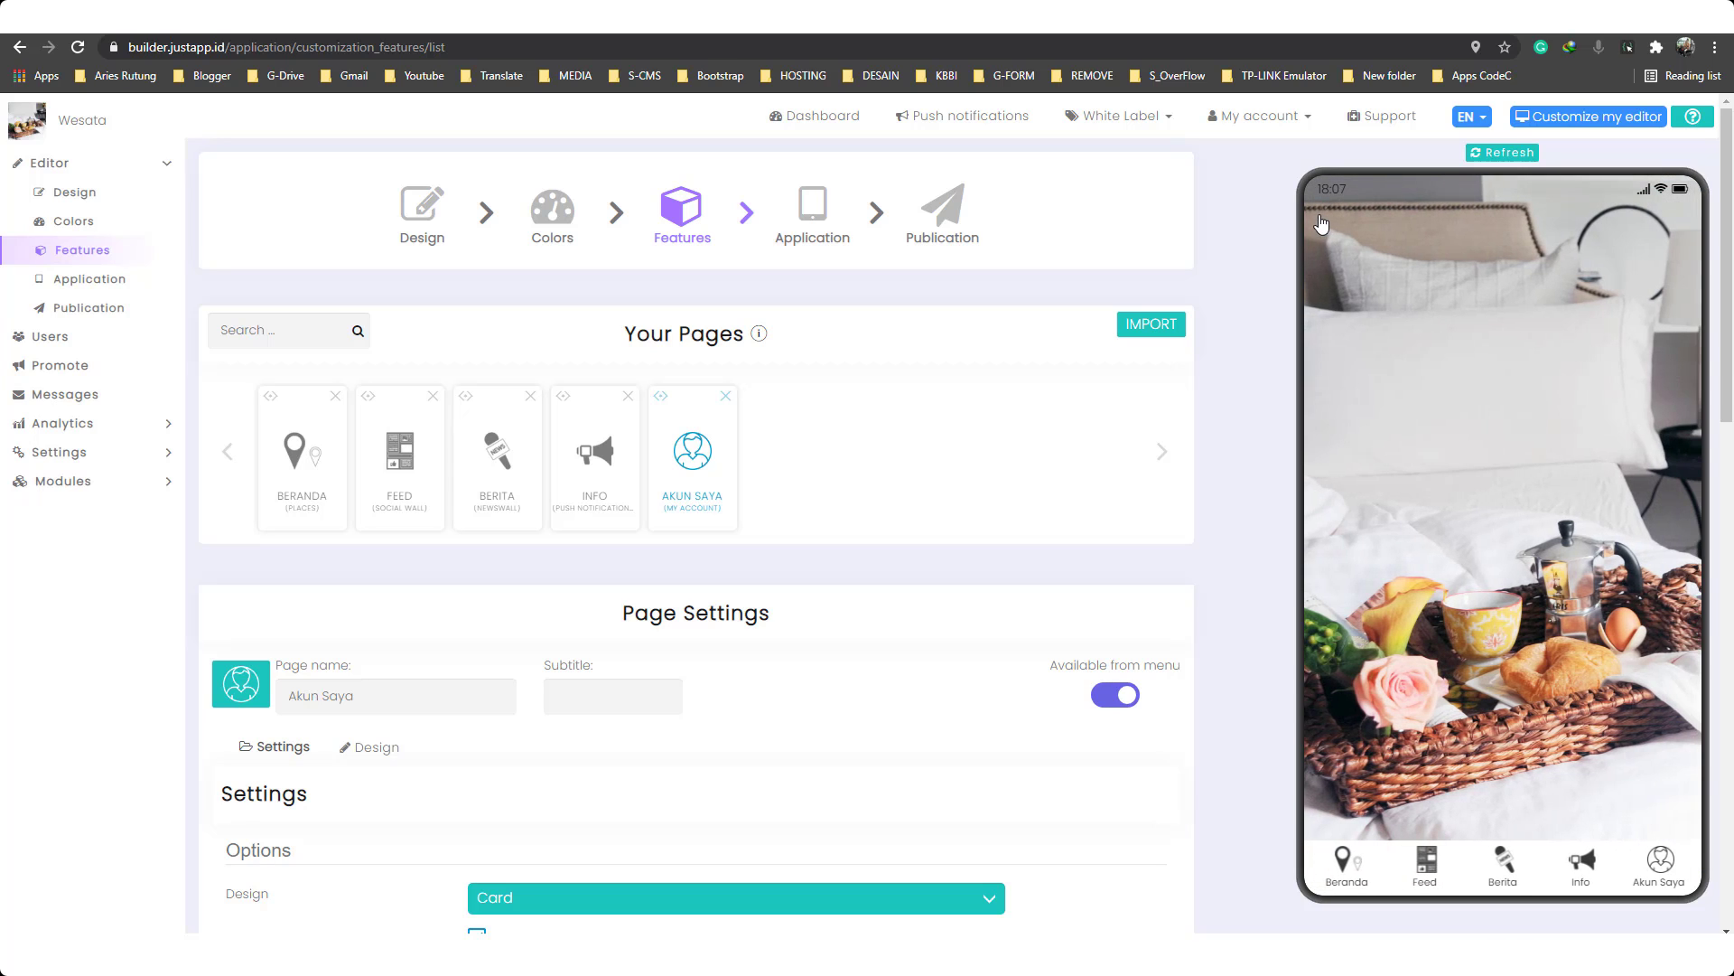
Step: Examine the posts on the Feed page in the app preview and return to its home screen
click(1431, 856)
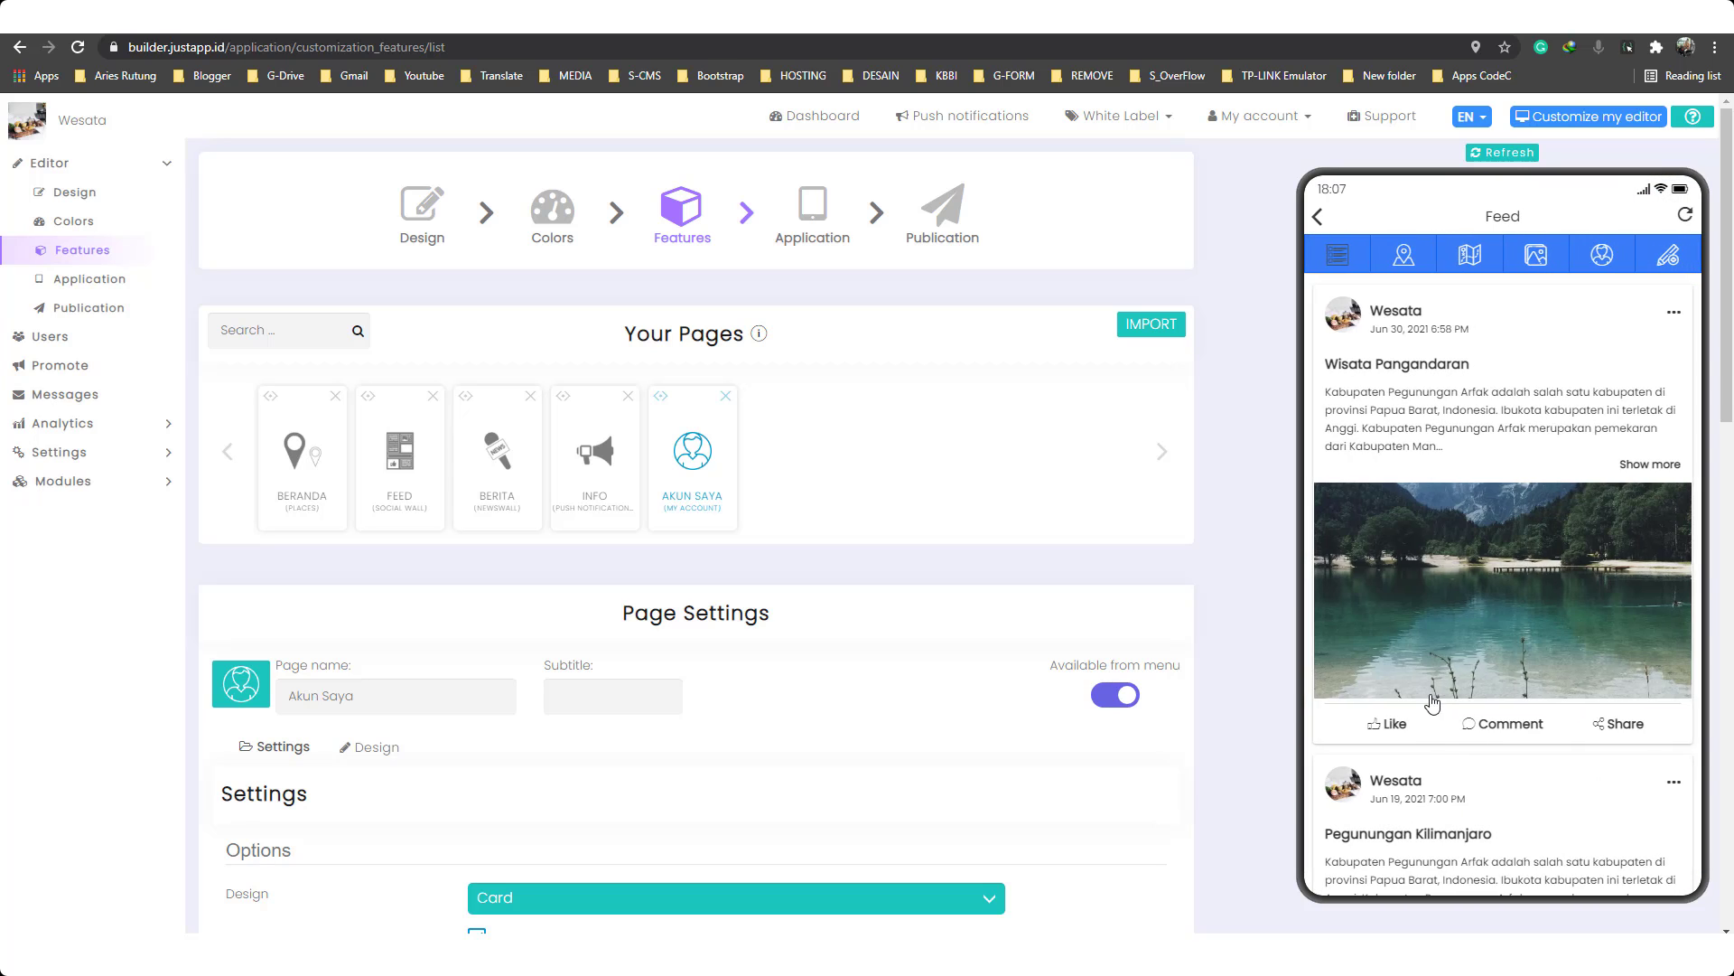
scroll(1454, 632, down, 6)
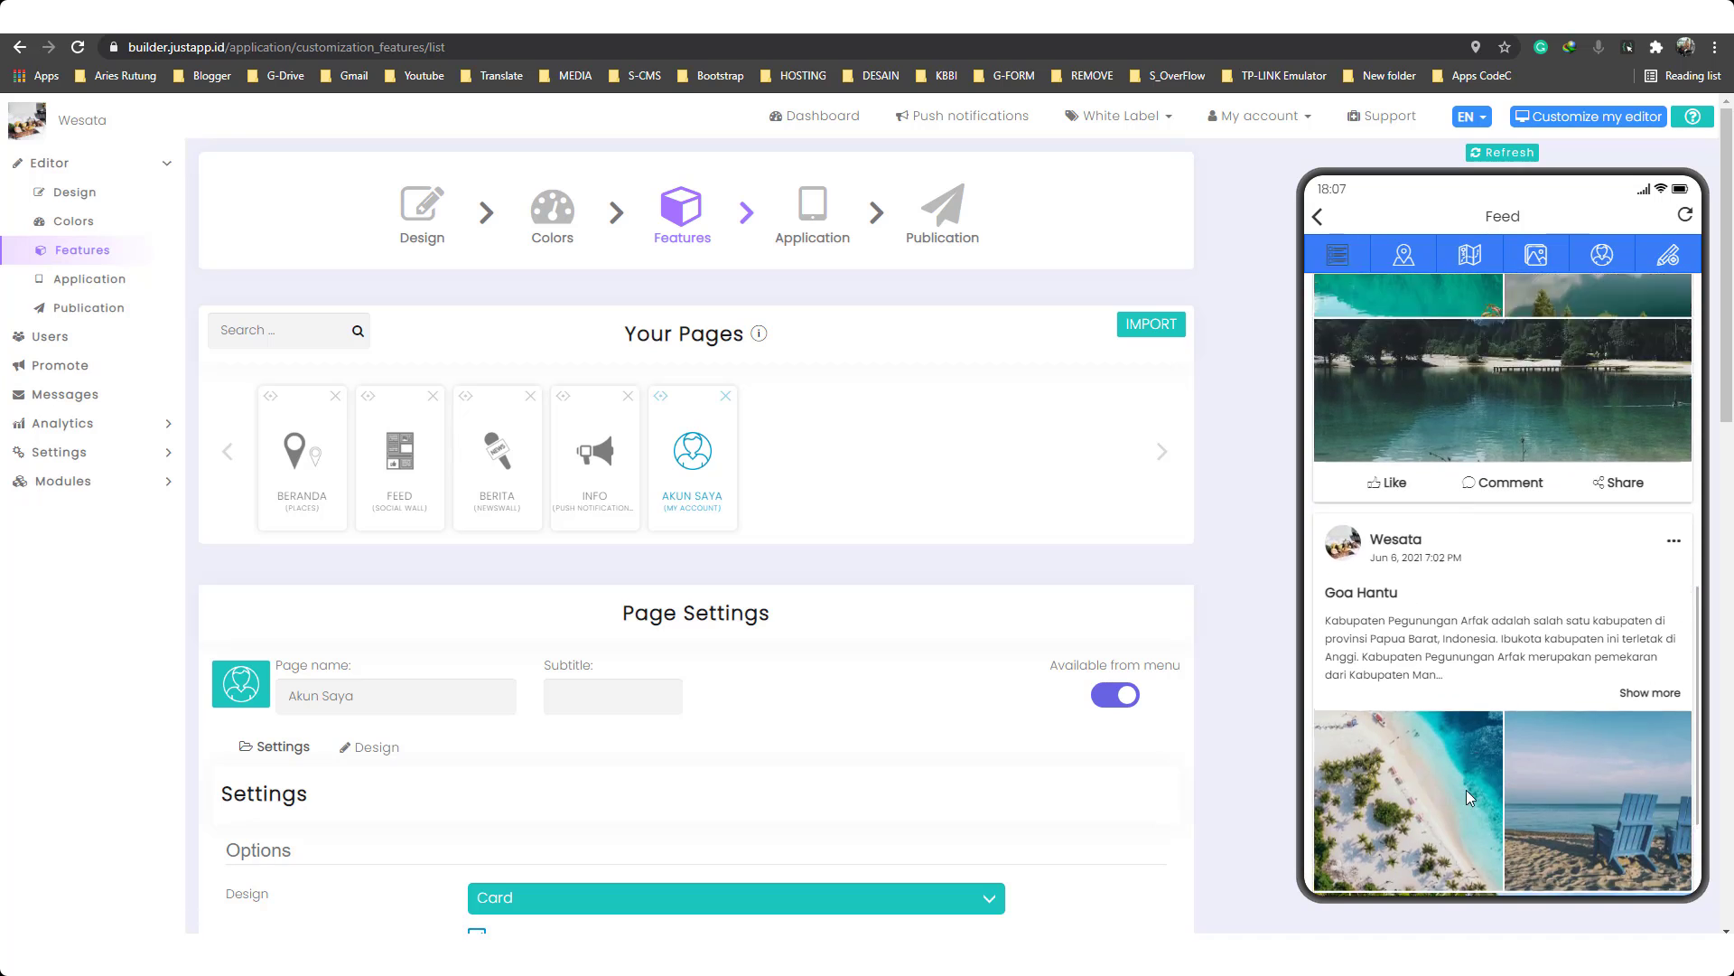
scroll(1460, 602, up, 10)
click(1319, 218)
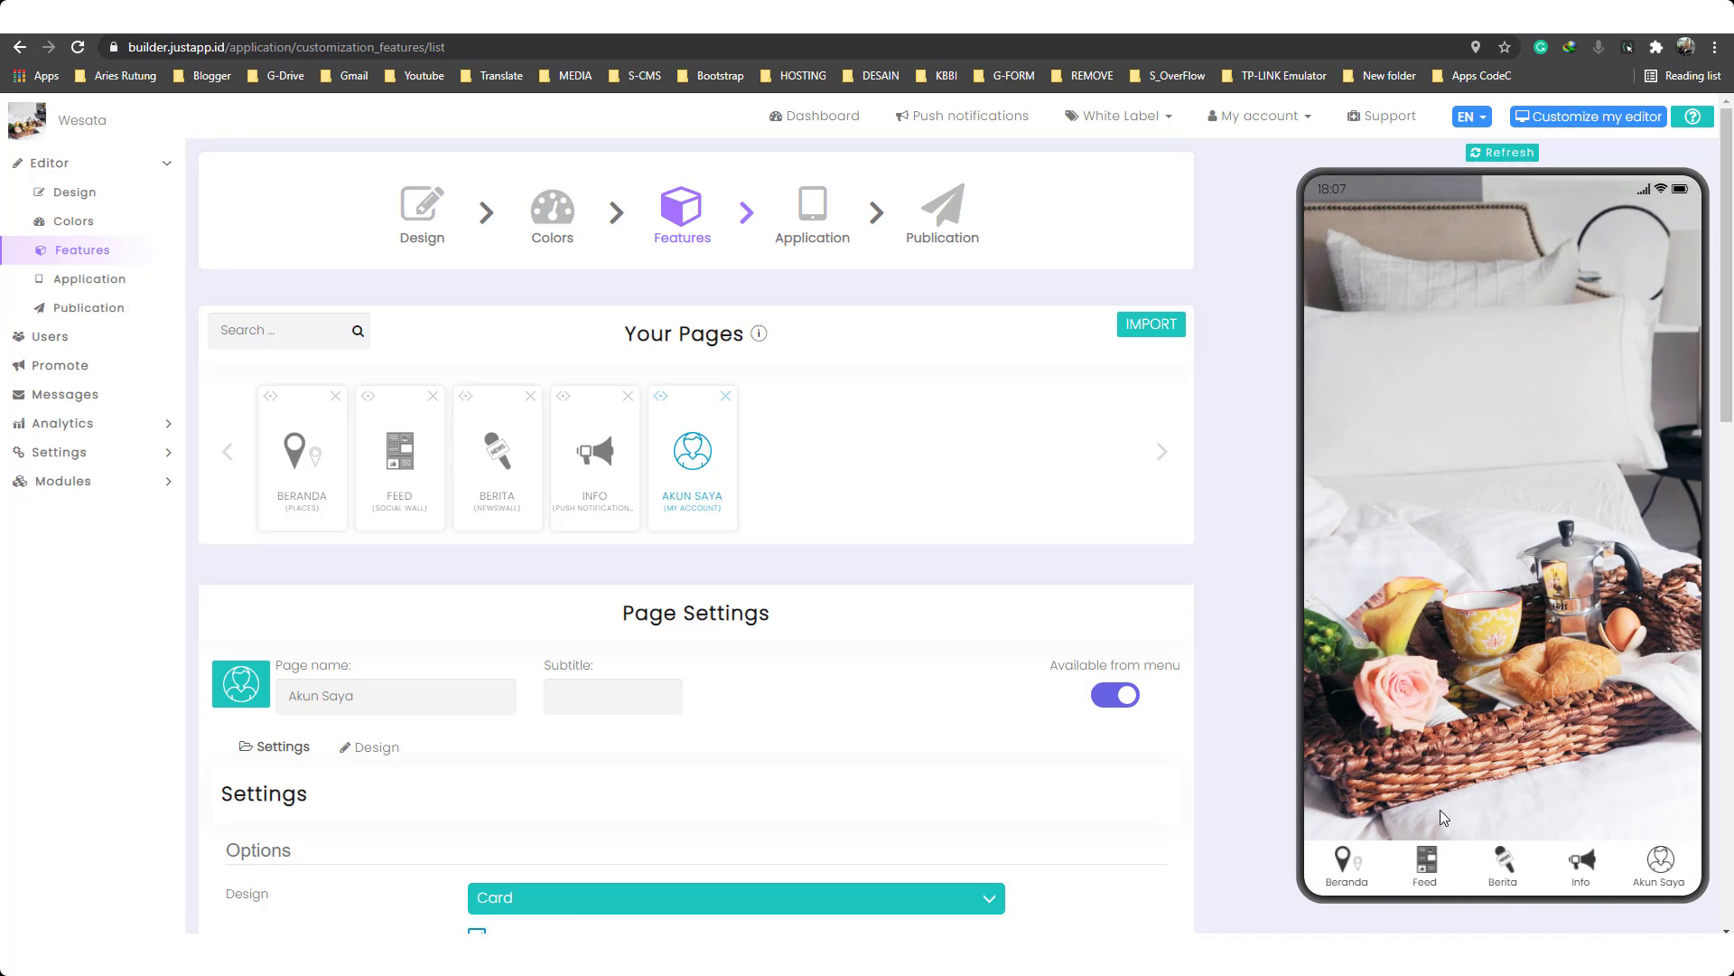
click(1427, 884)
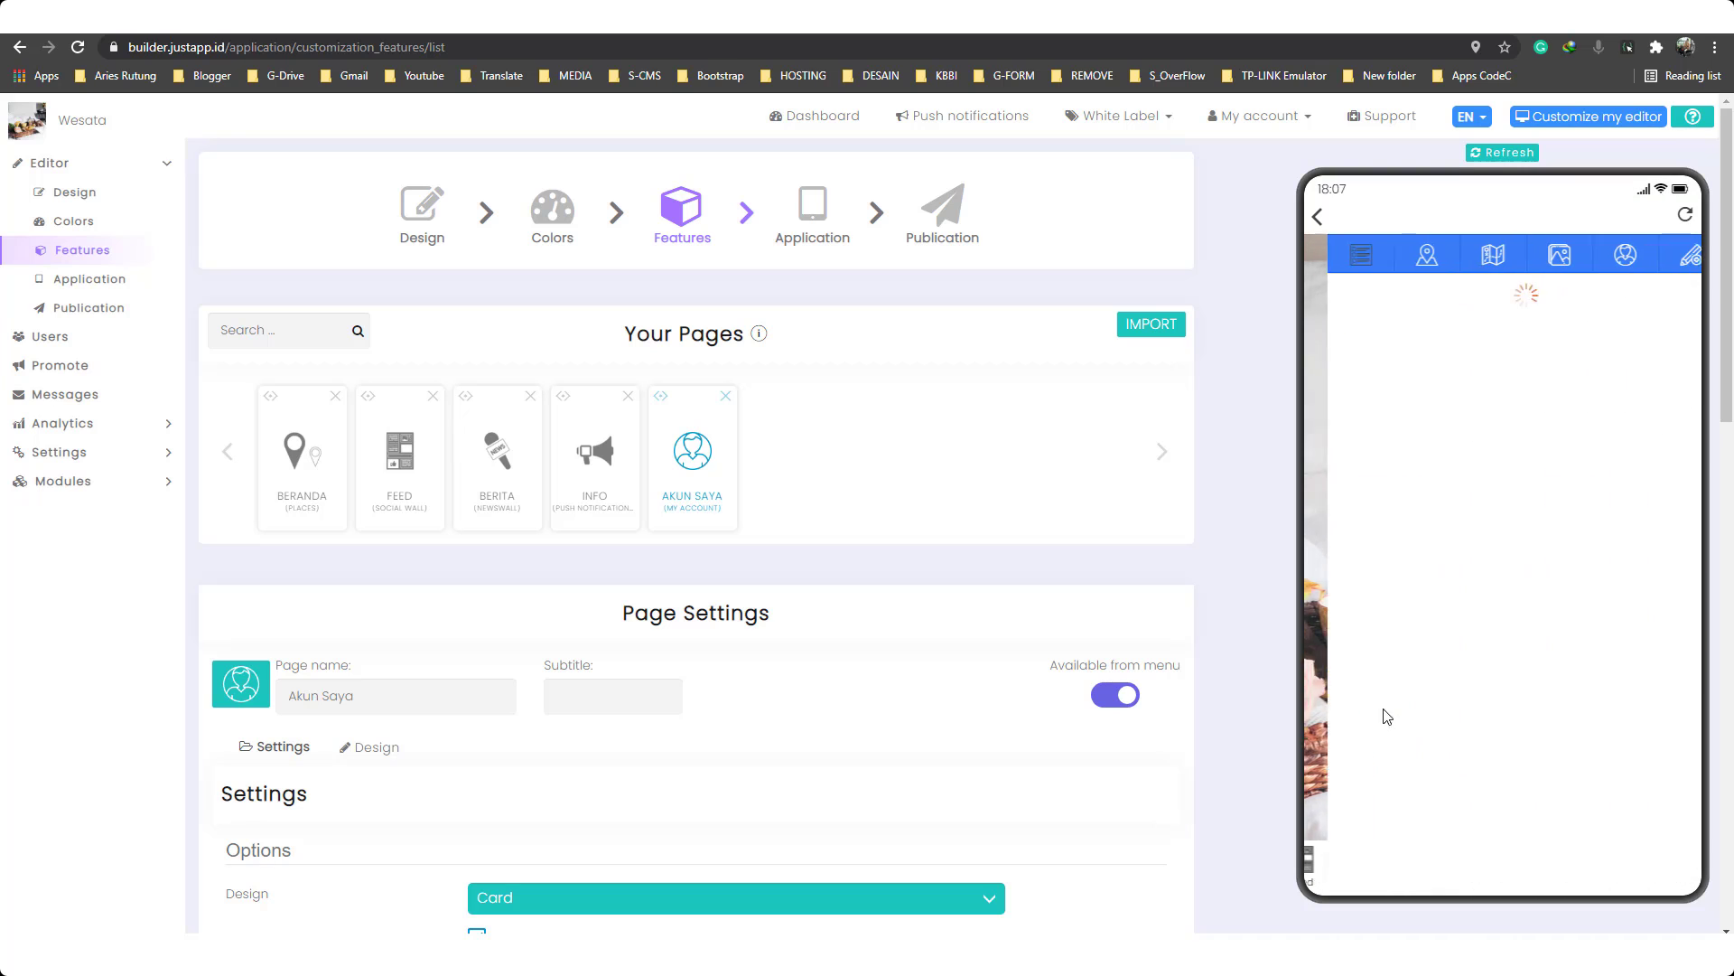
scroll(1414, 614, down, 10)
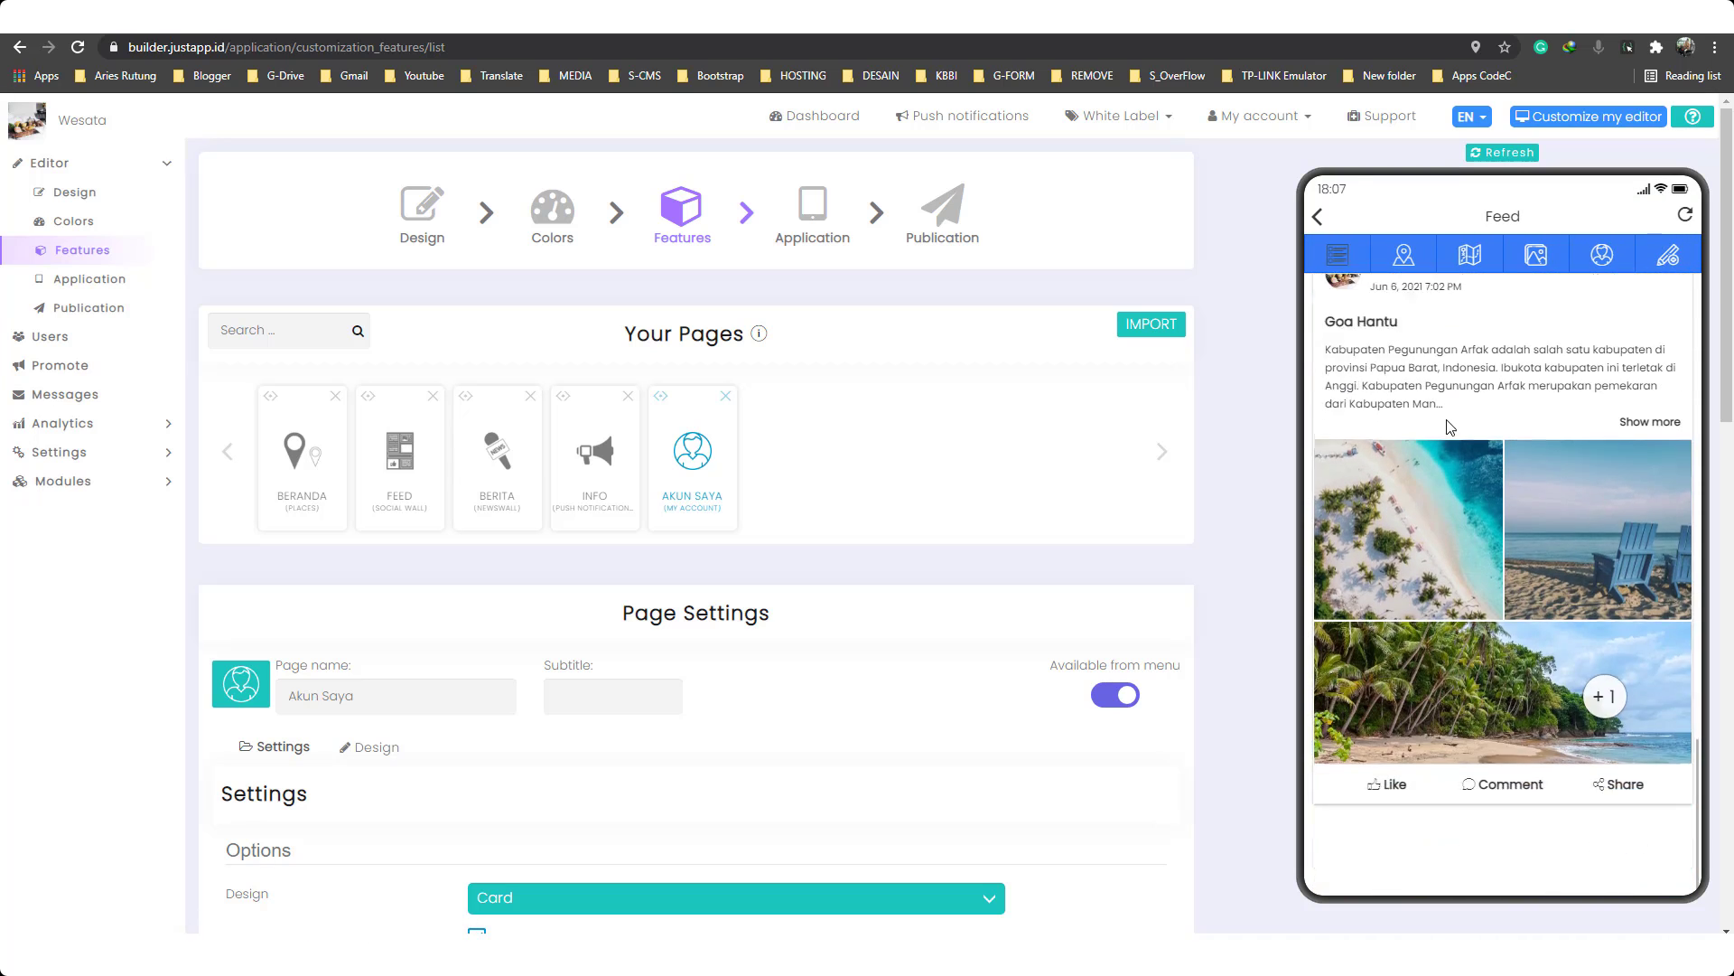
scroll(1385, 277, up, 4)
scroll(1384, 277, up, 4)
click(1317, 217)
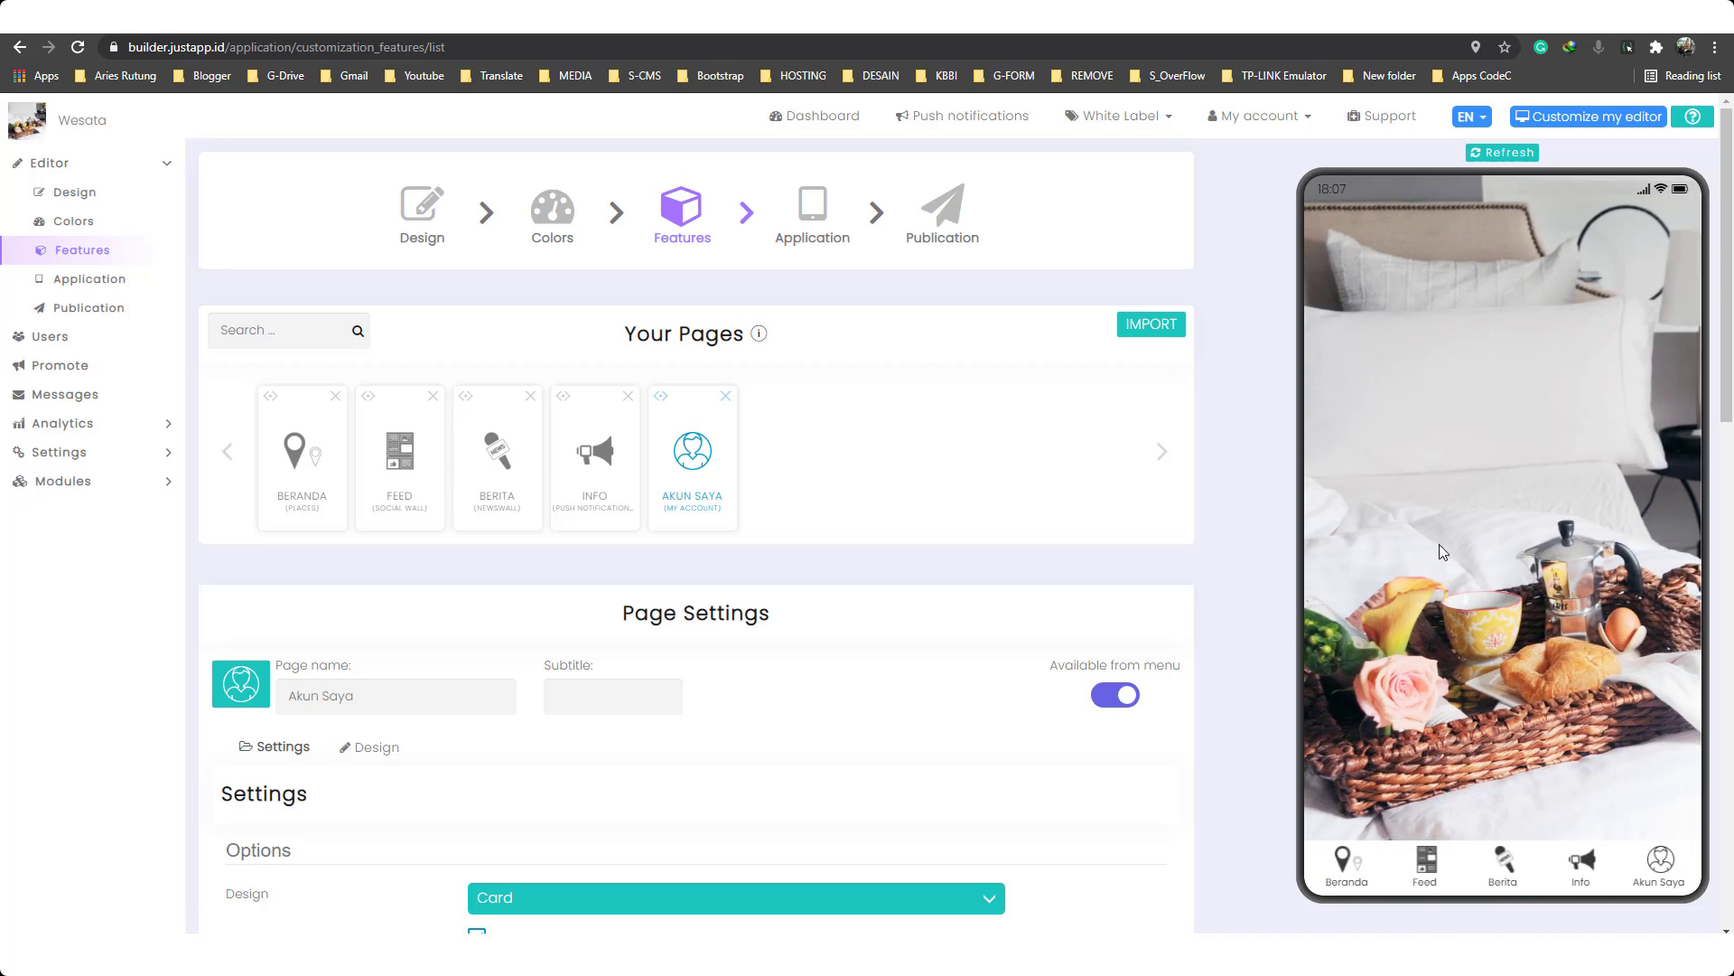
Step: Examine the news list on the Berita page in the app preview and return to its home screen
click(1506, 876)
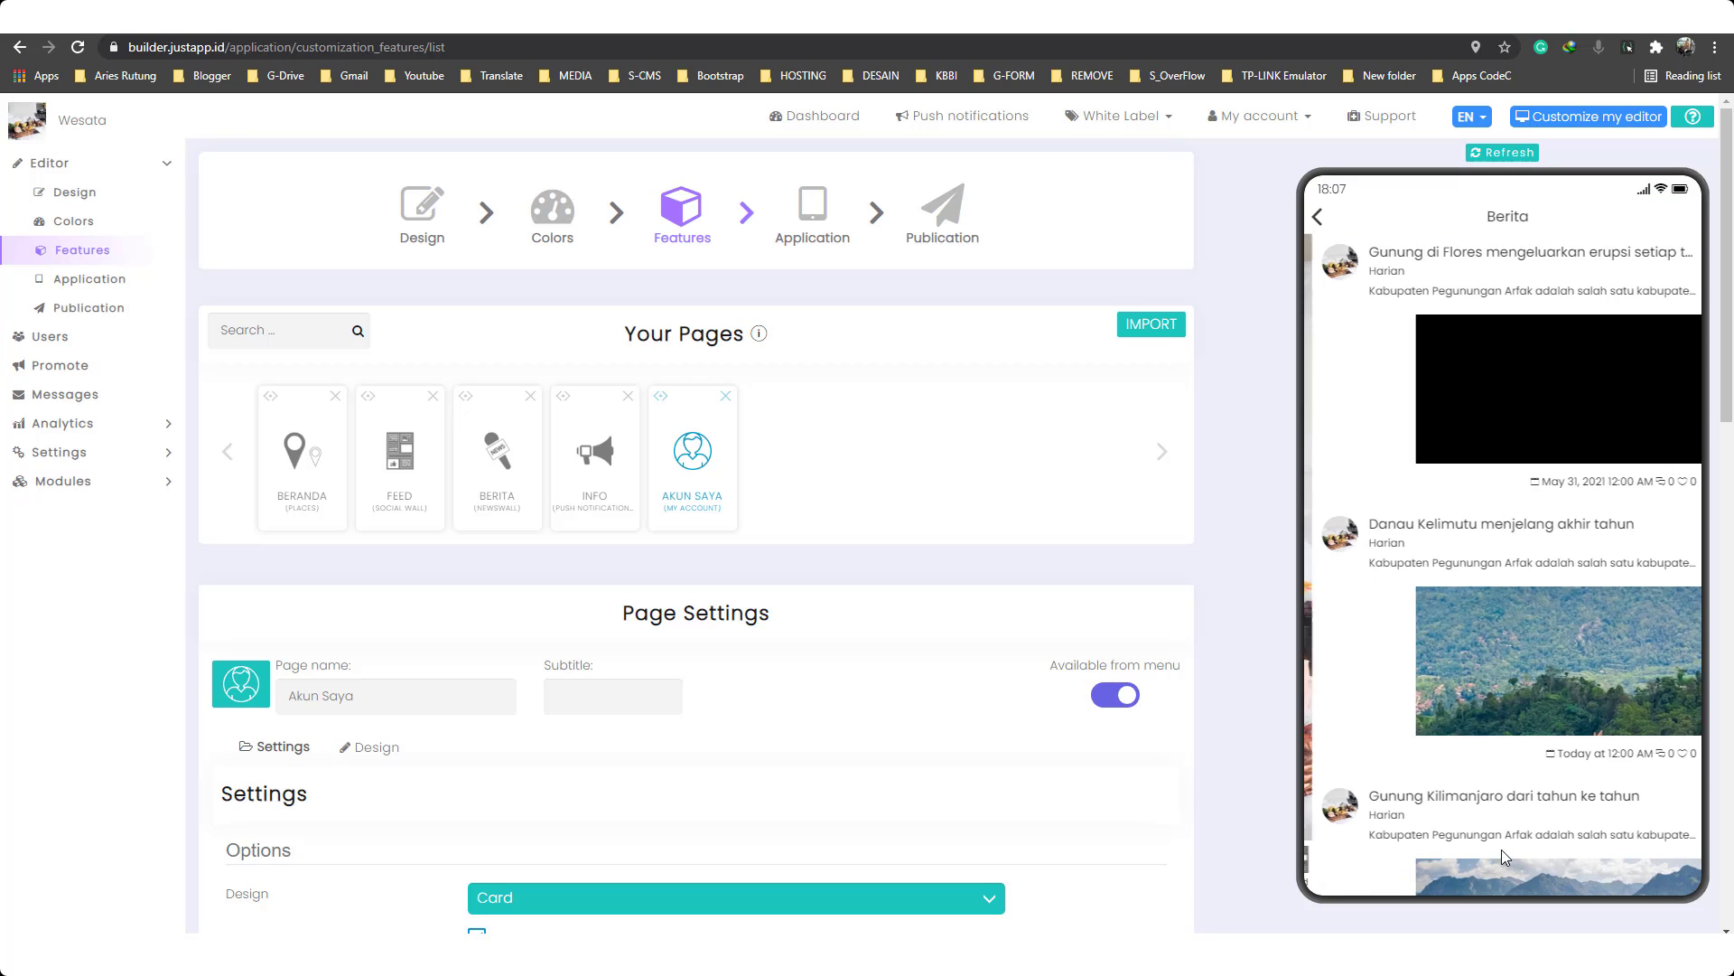
scroll(1472, 512, down, 1)
scroll(1471, 512, up, 1)
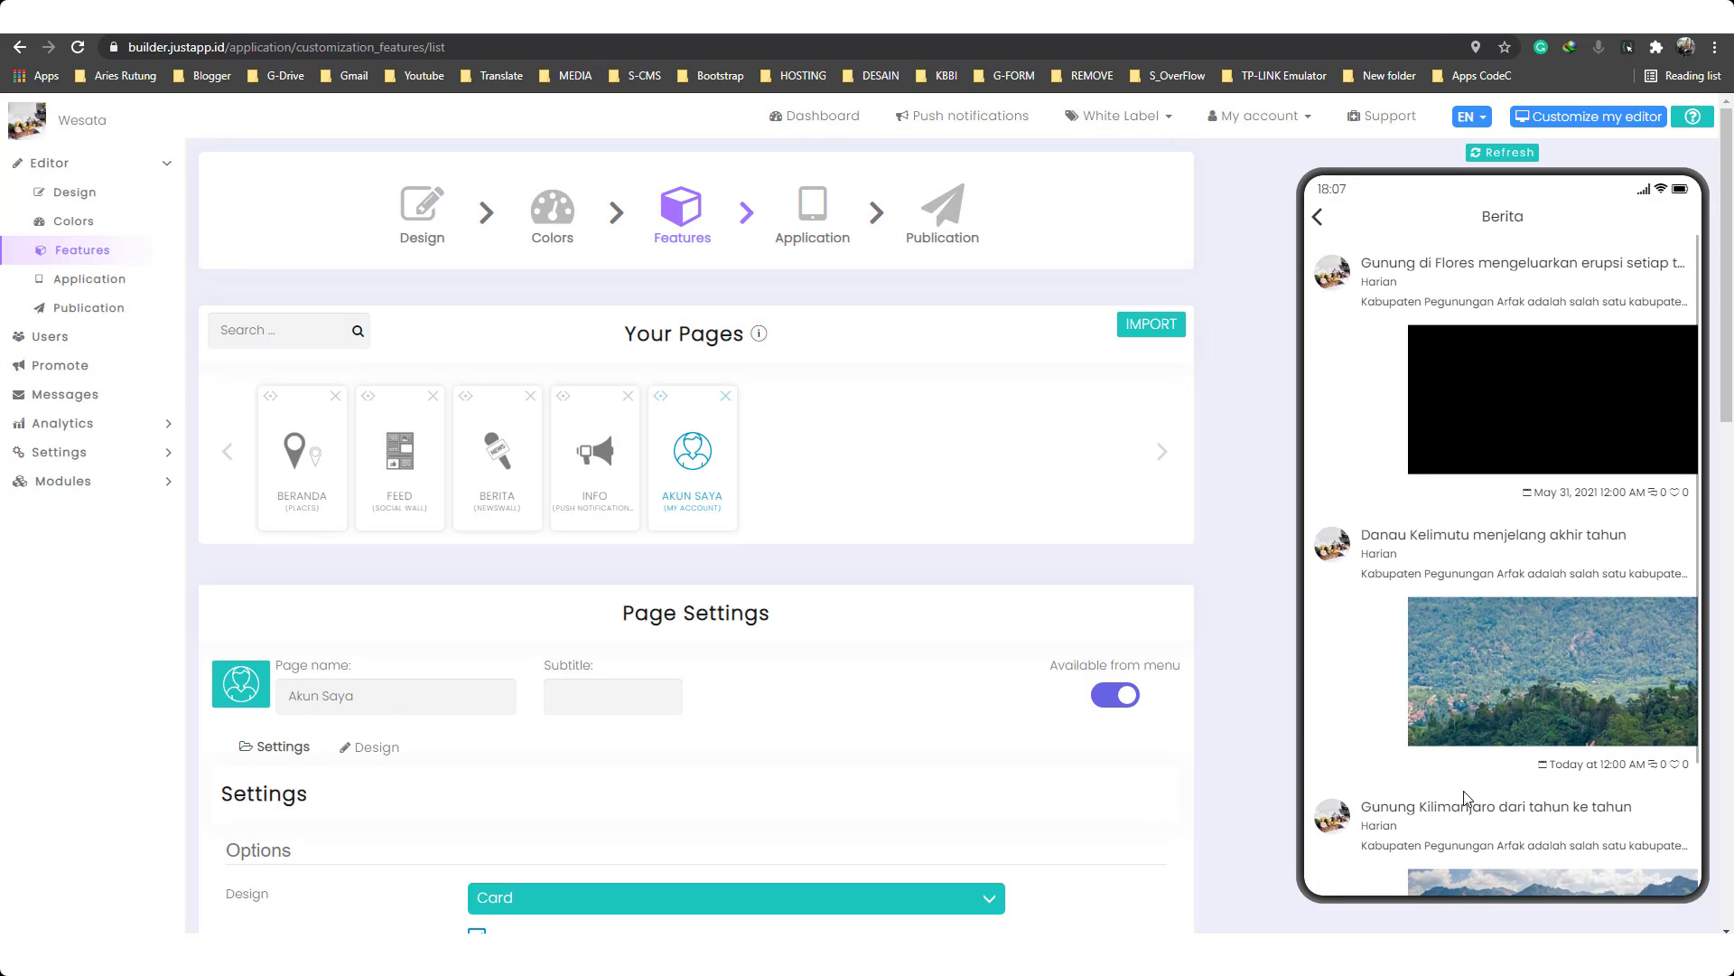
click(1317, 218)
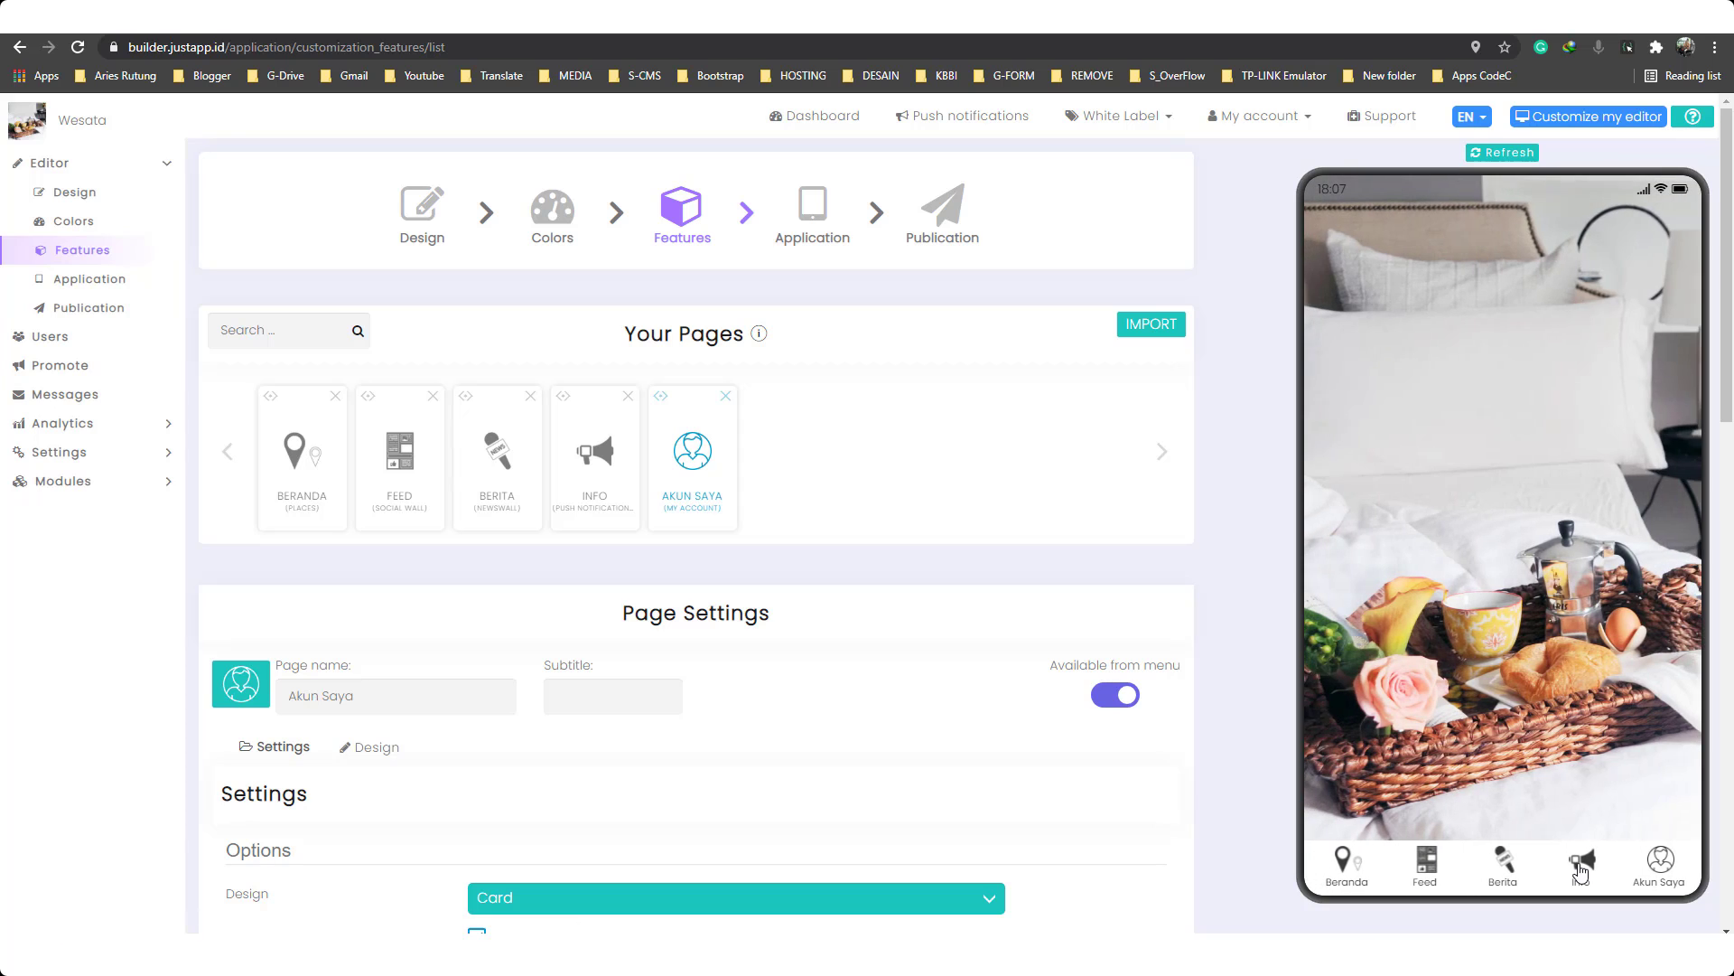
Step: Examine the Info messages and the Akun Saya login page in the app preview, leaving each page after viewing
click(1576, 875)
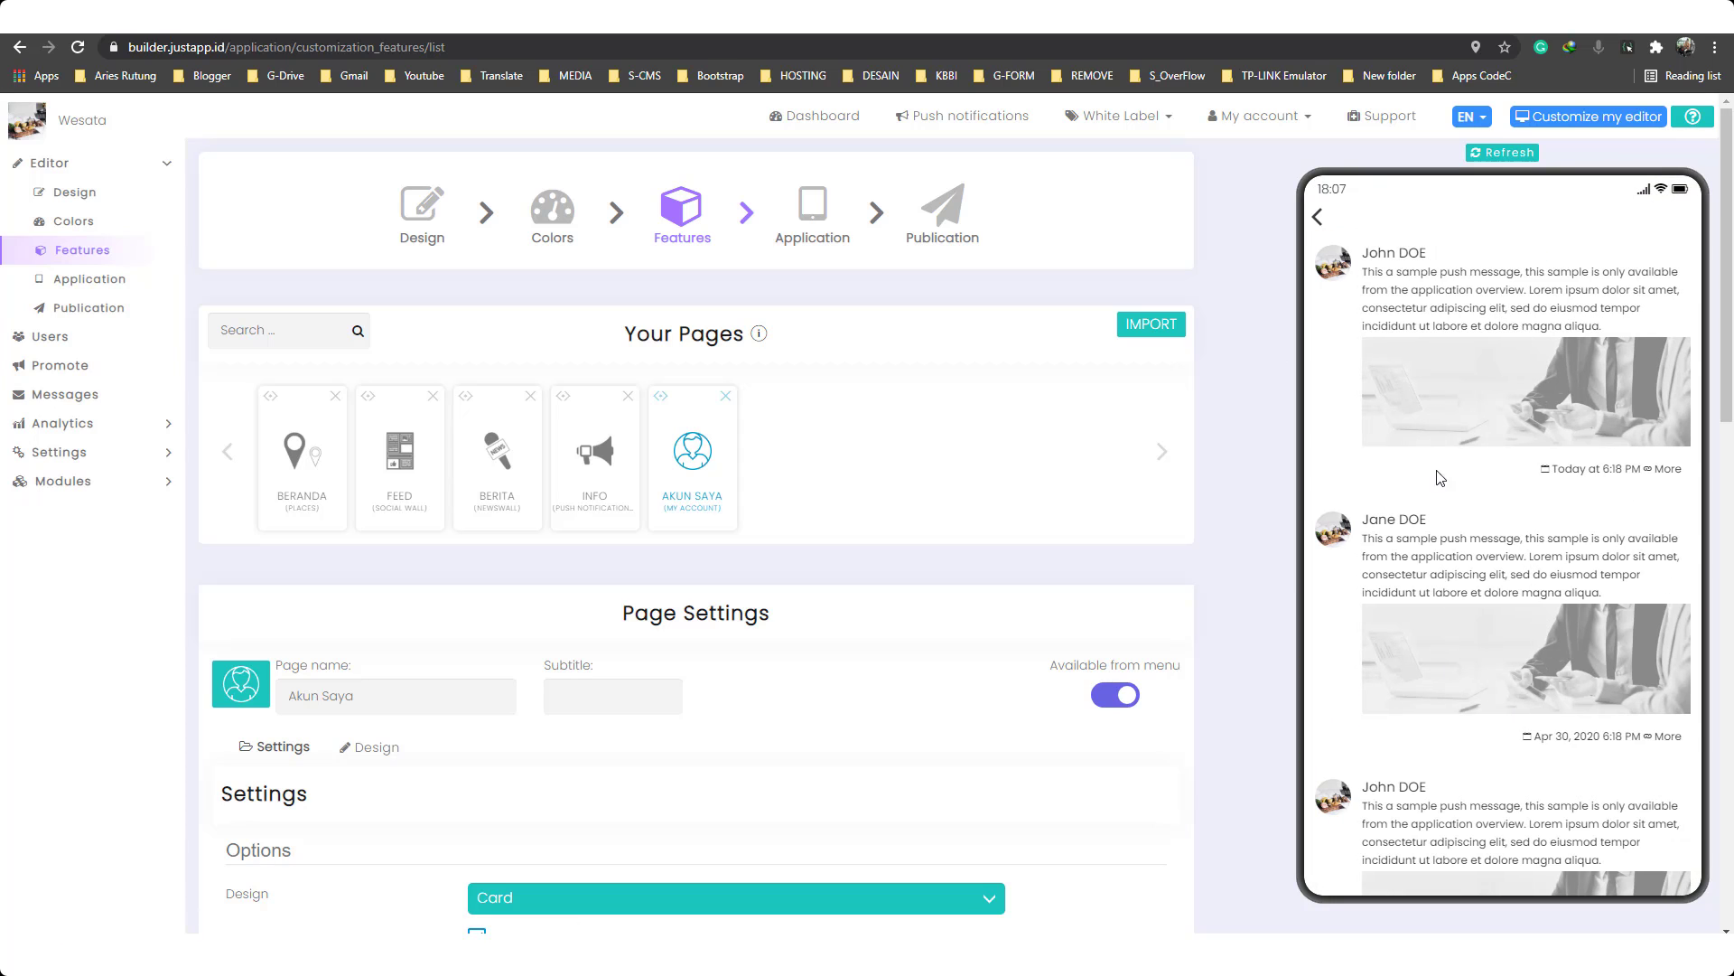
click(1321, 216)
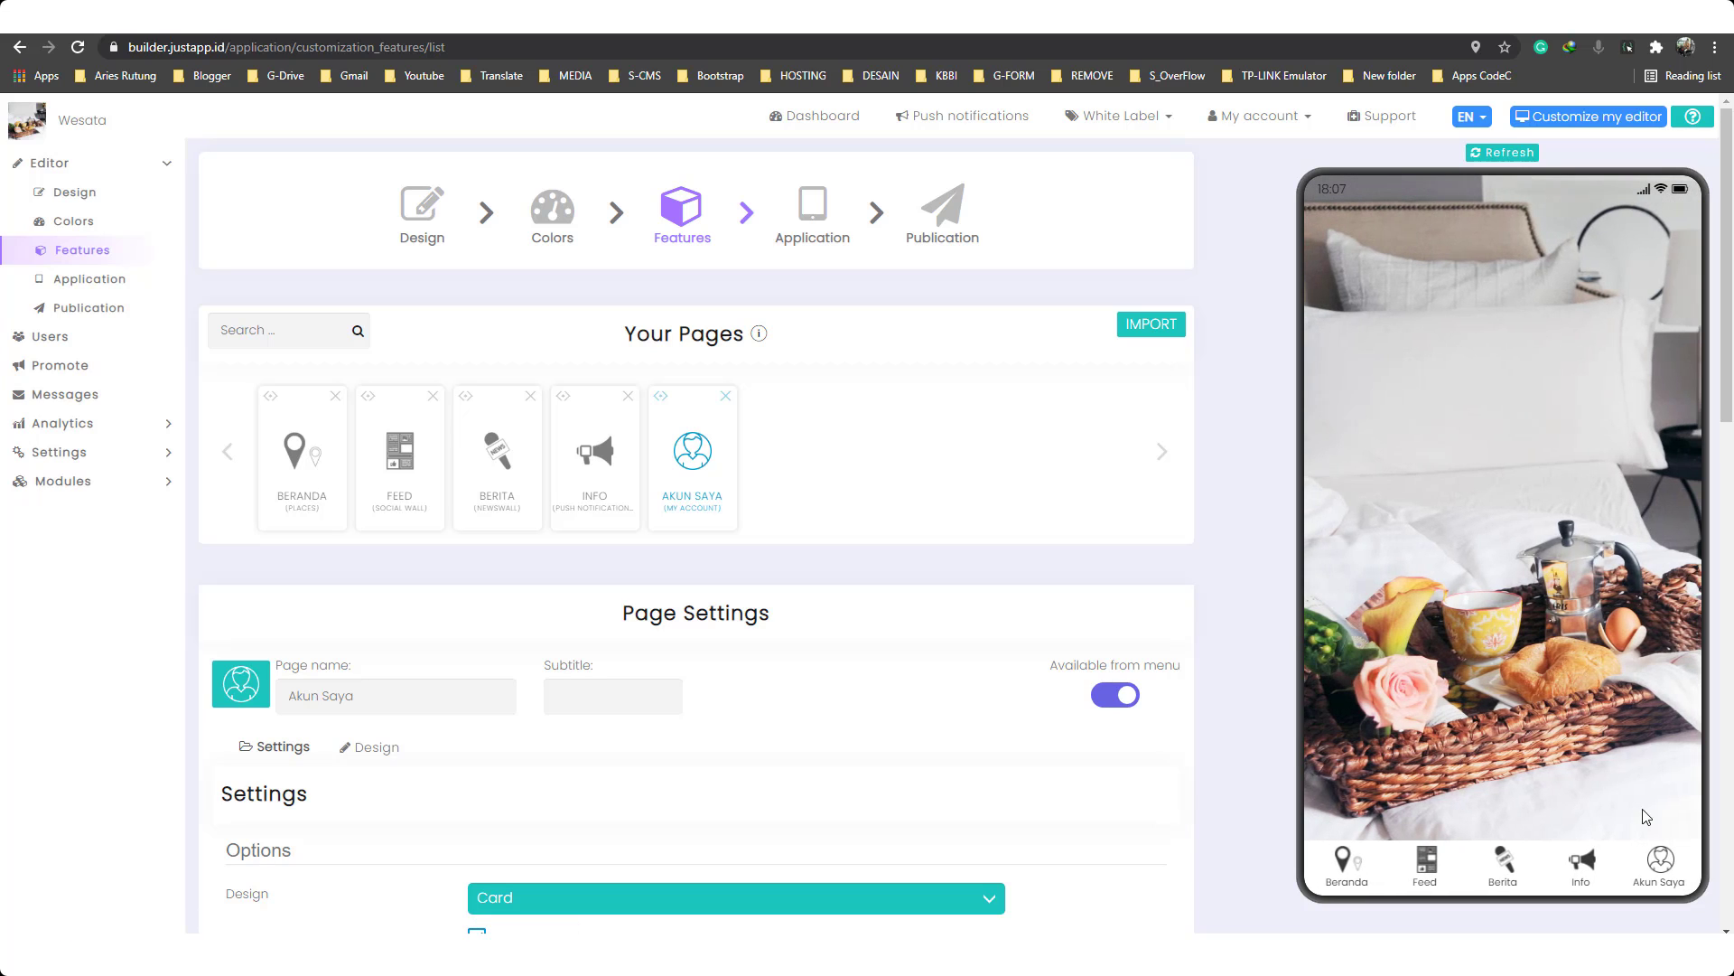
click(1662, 866)
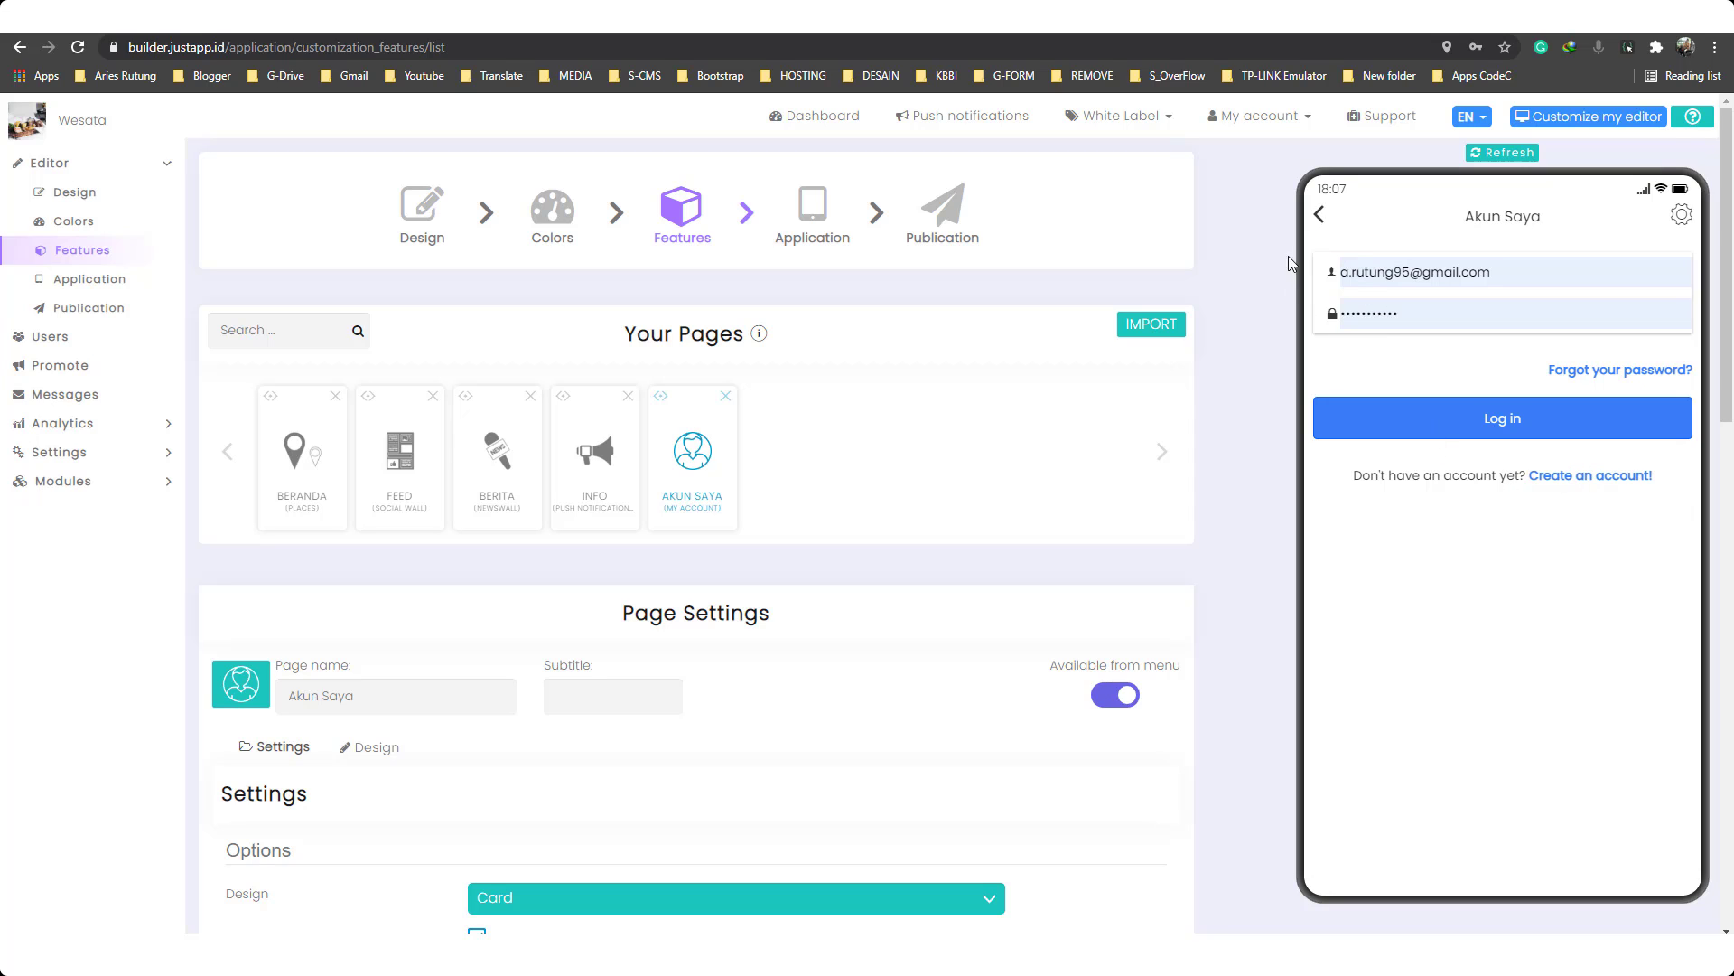
click(1317, 224)
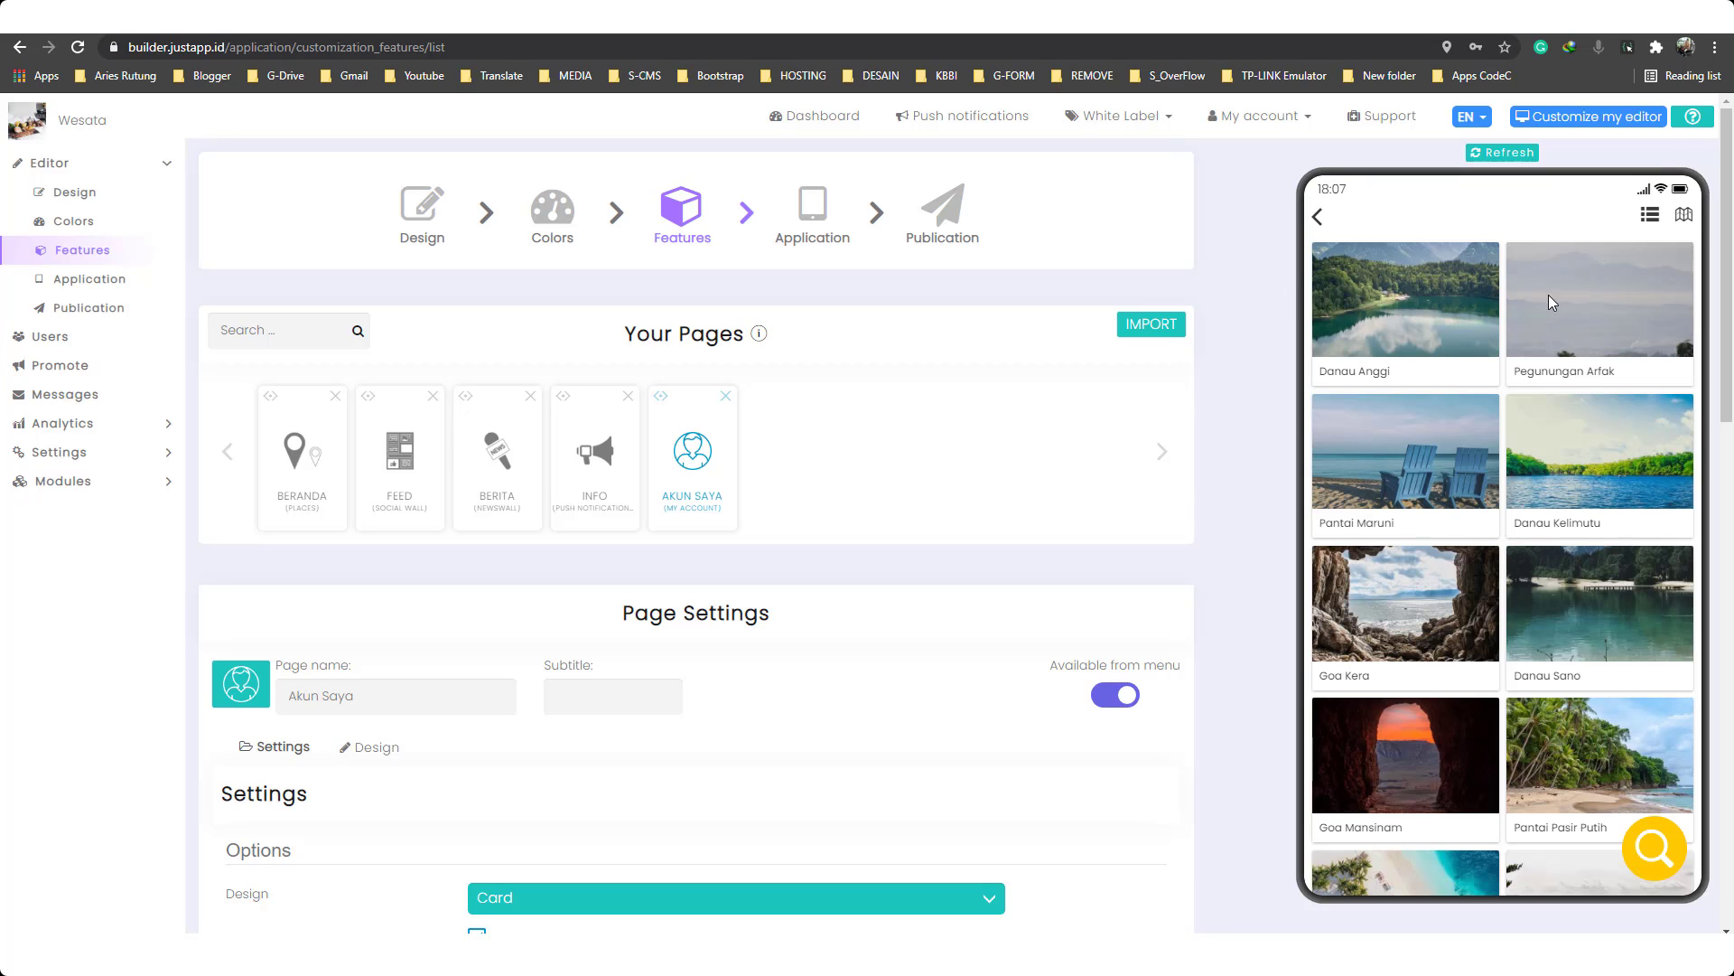